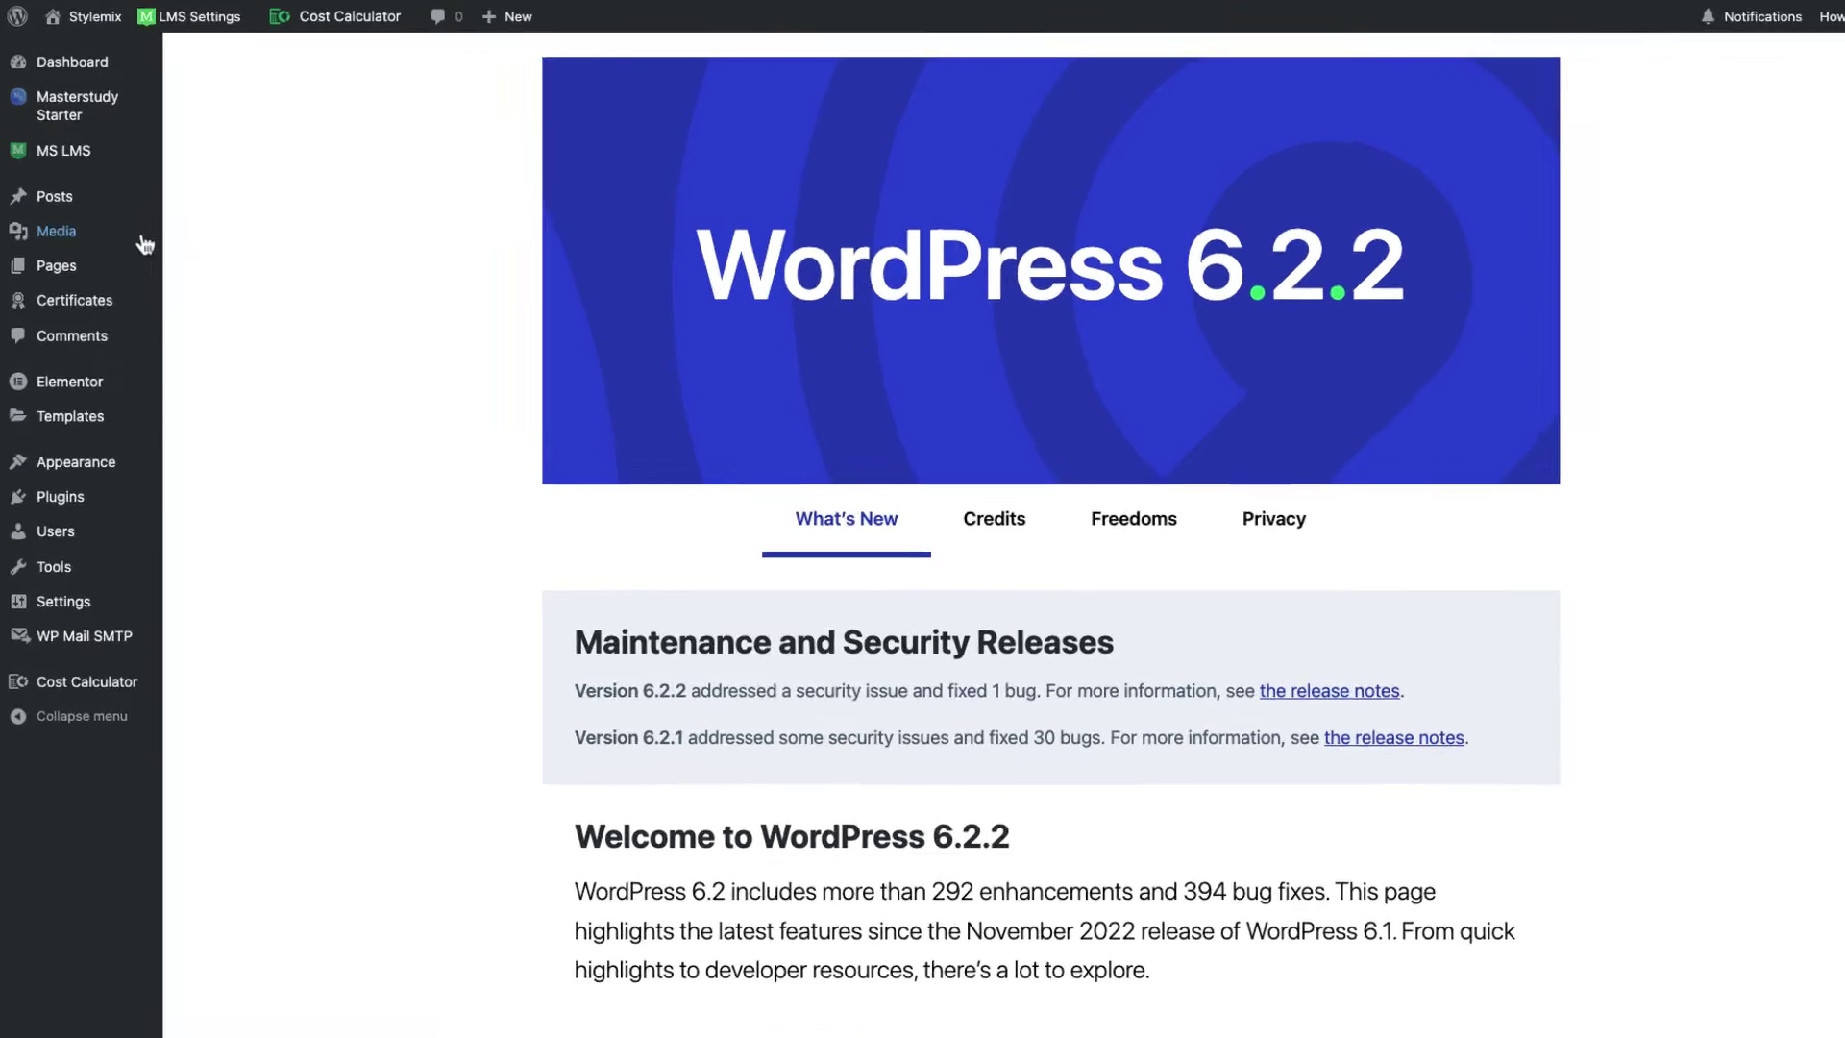
Step: Turn on the Zoom Conference addon in MS LMS Addons and open its settings
mouse_move(87, 162)
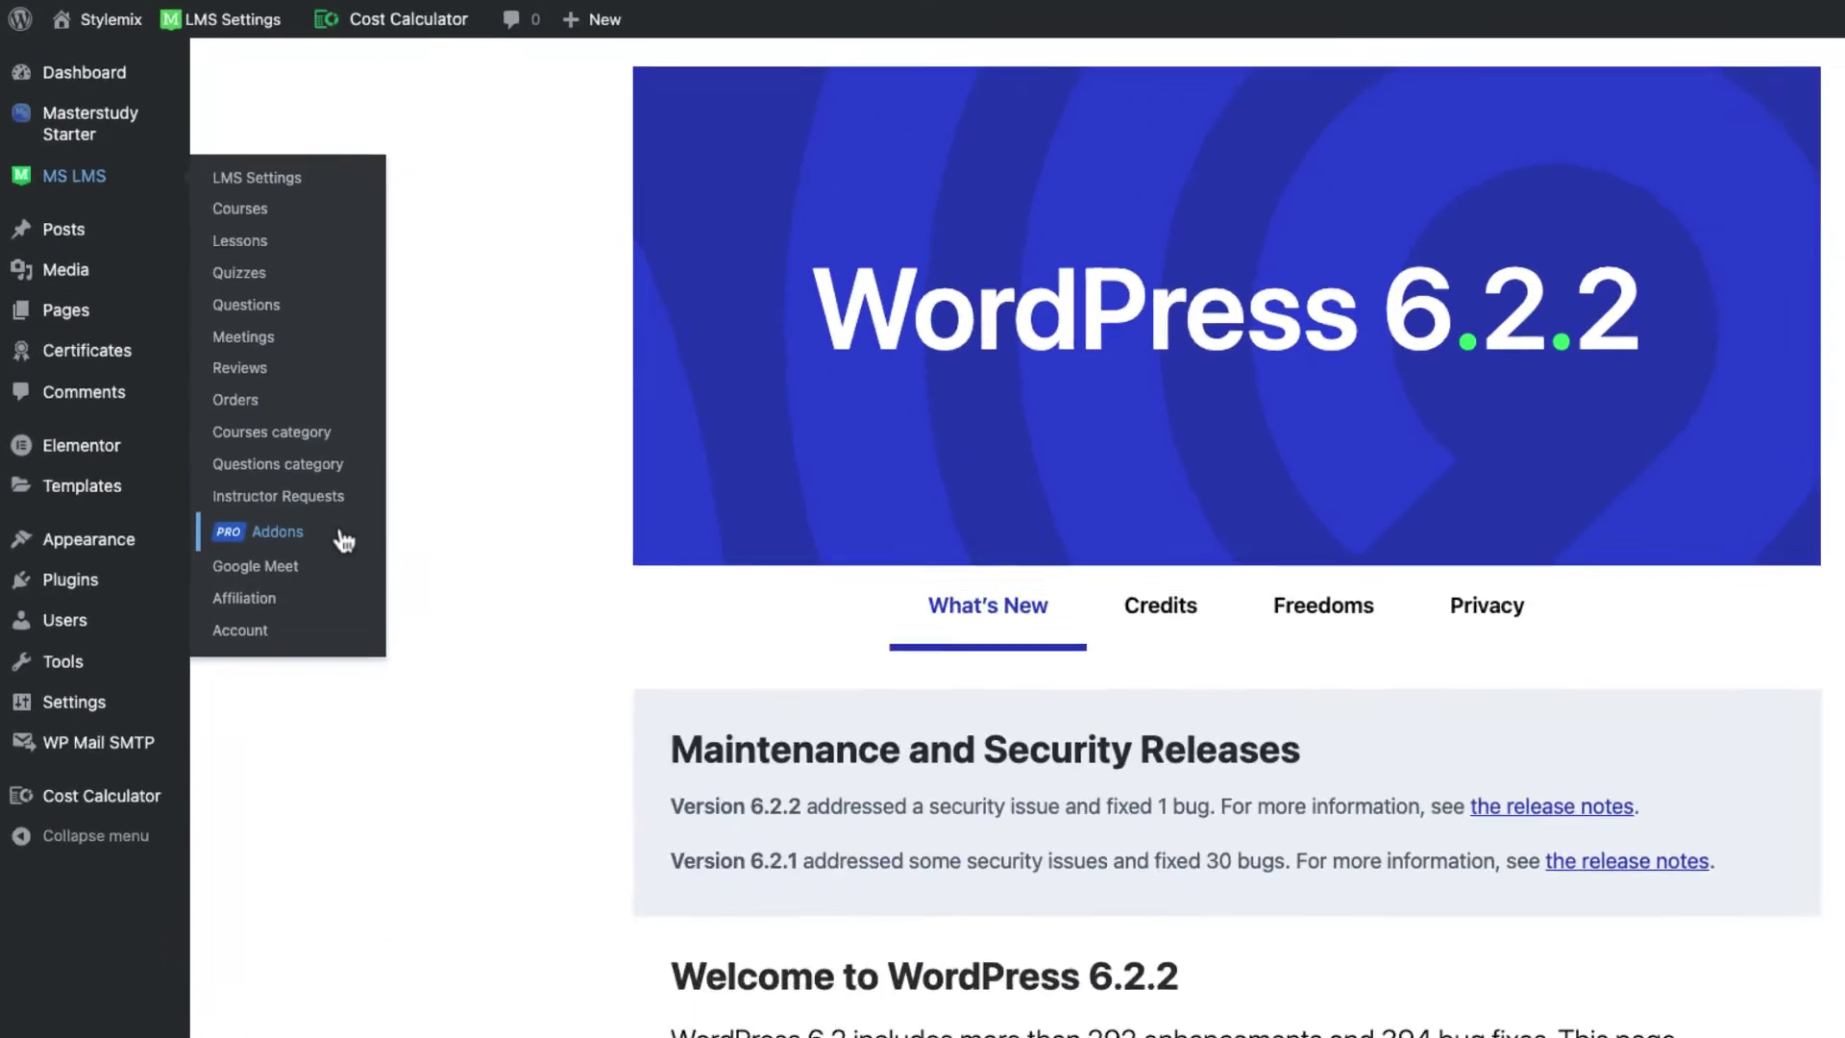
click(343, 538)
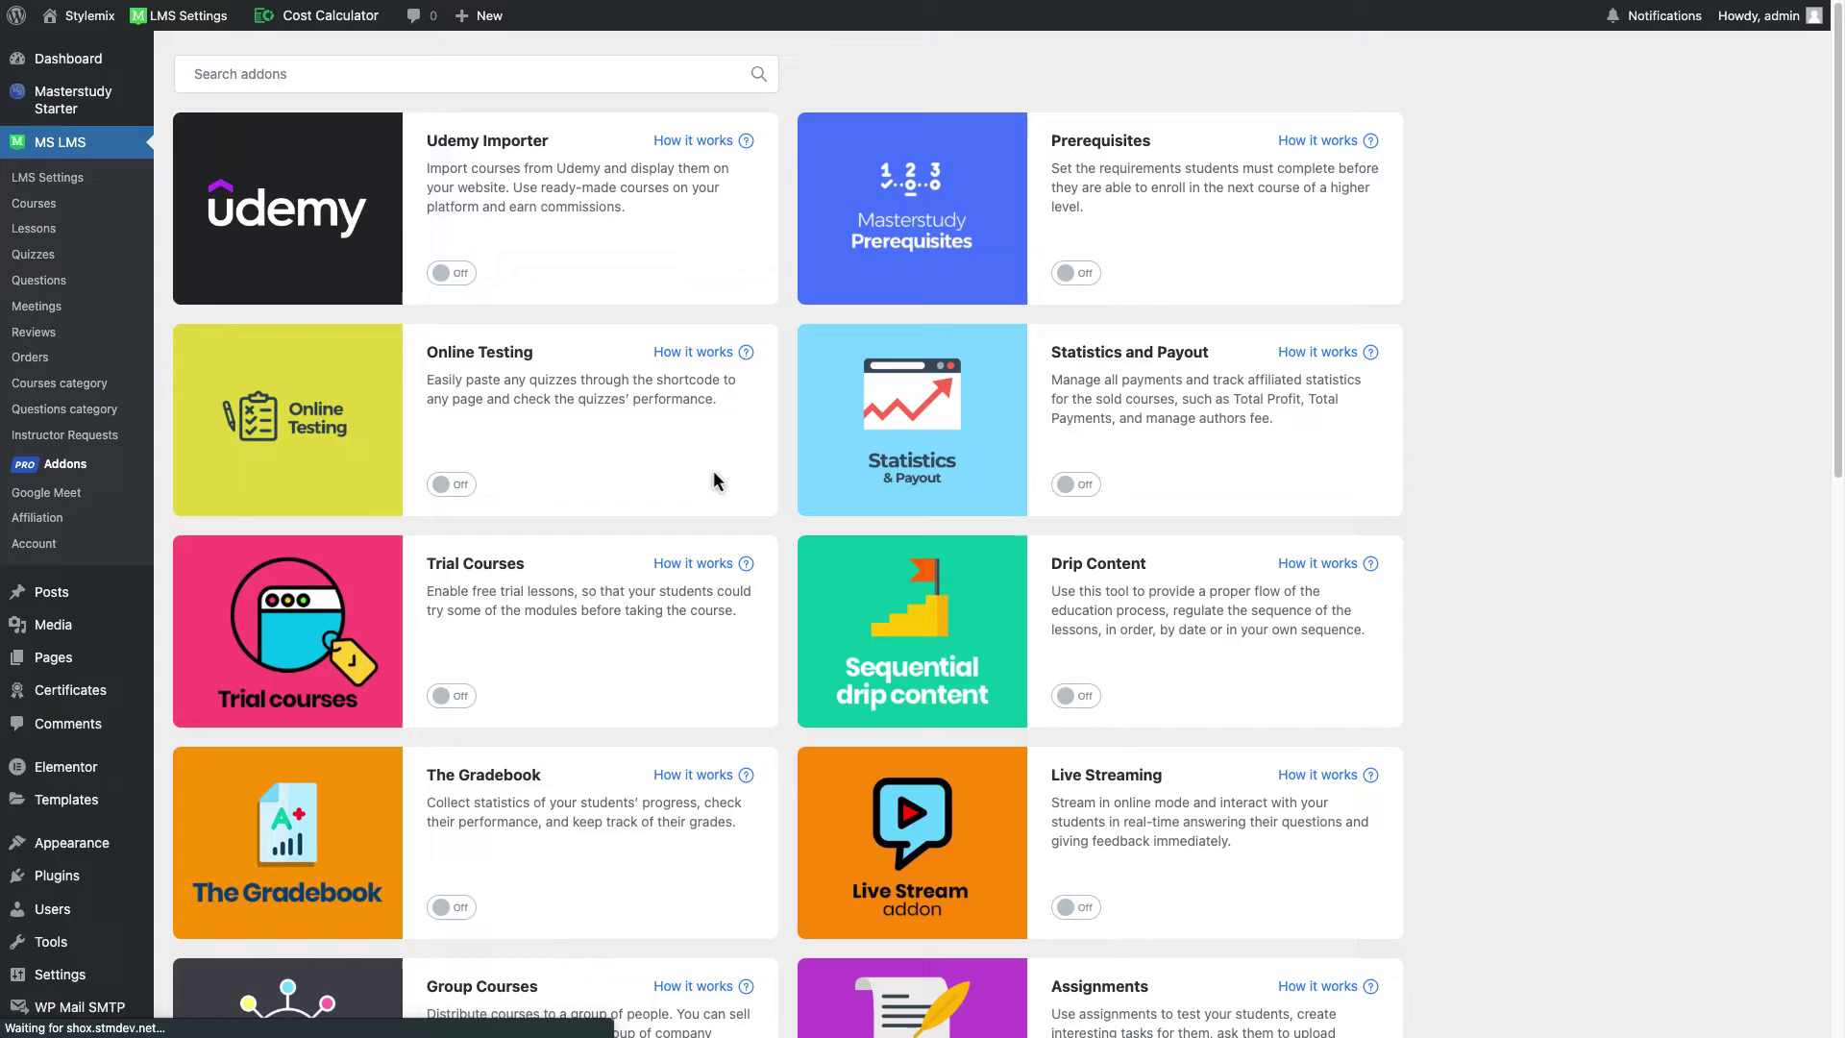
scroll(784, 483, down, 6)
scroll(784, 488, down, 4)
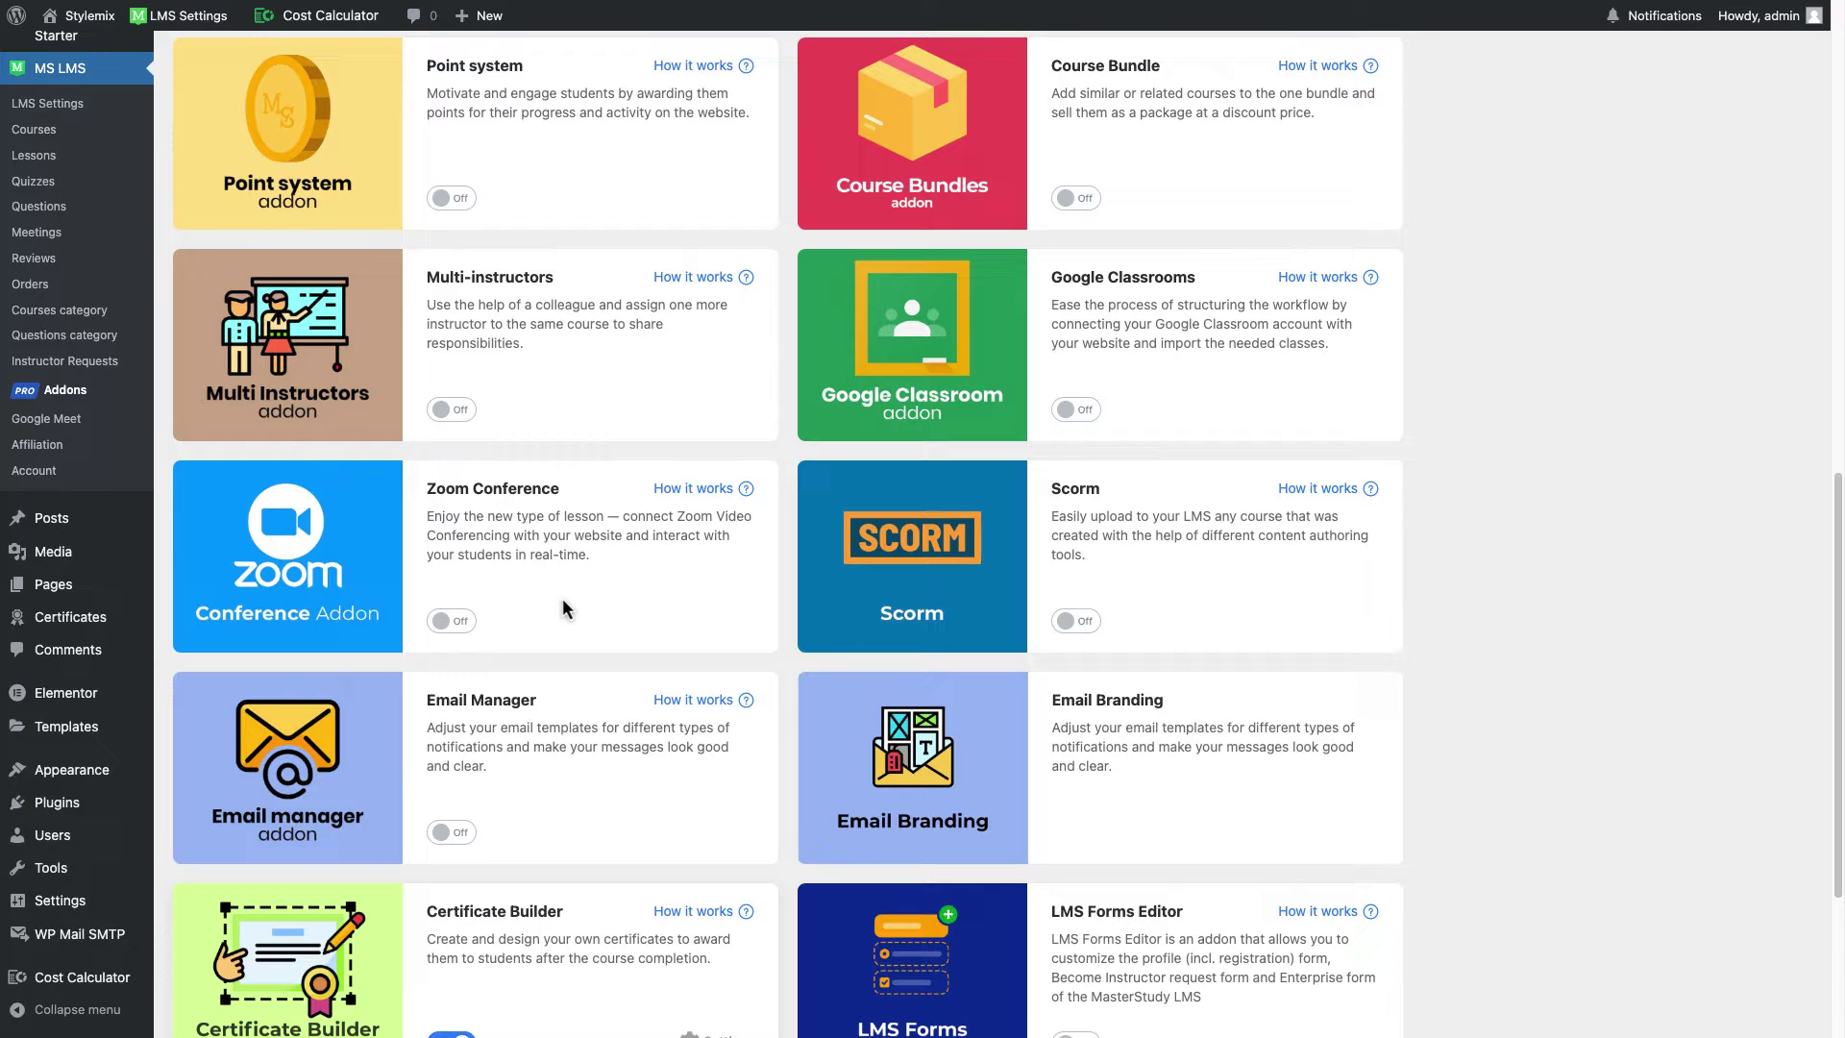
click(492, 611)
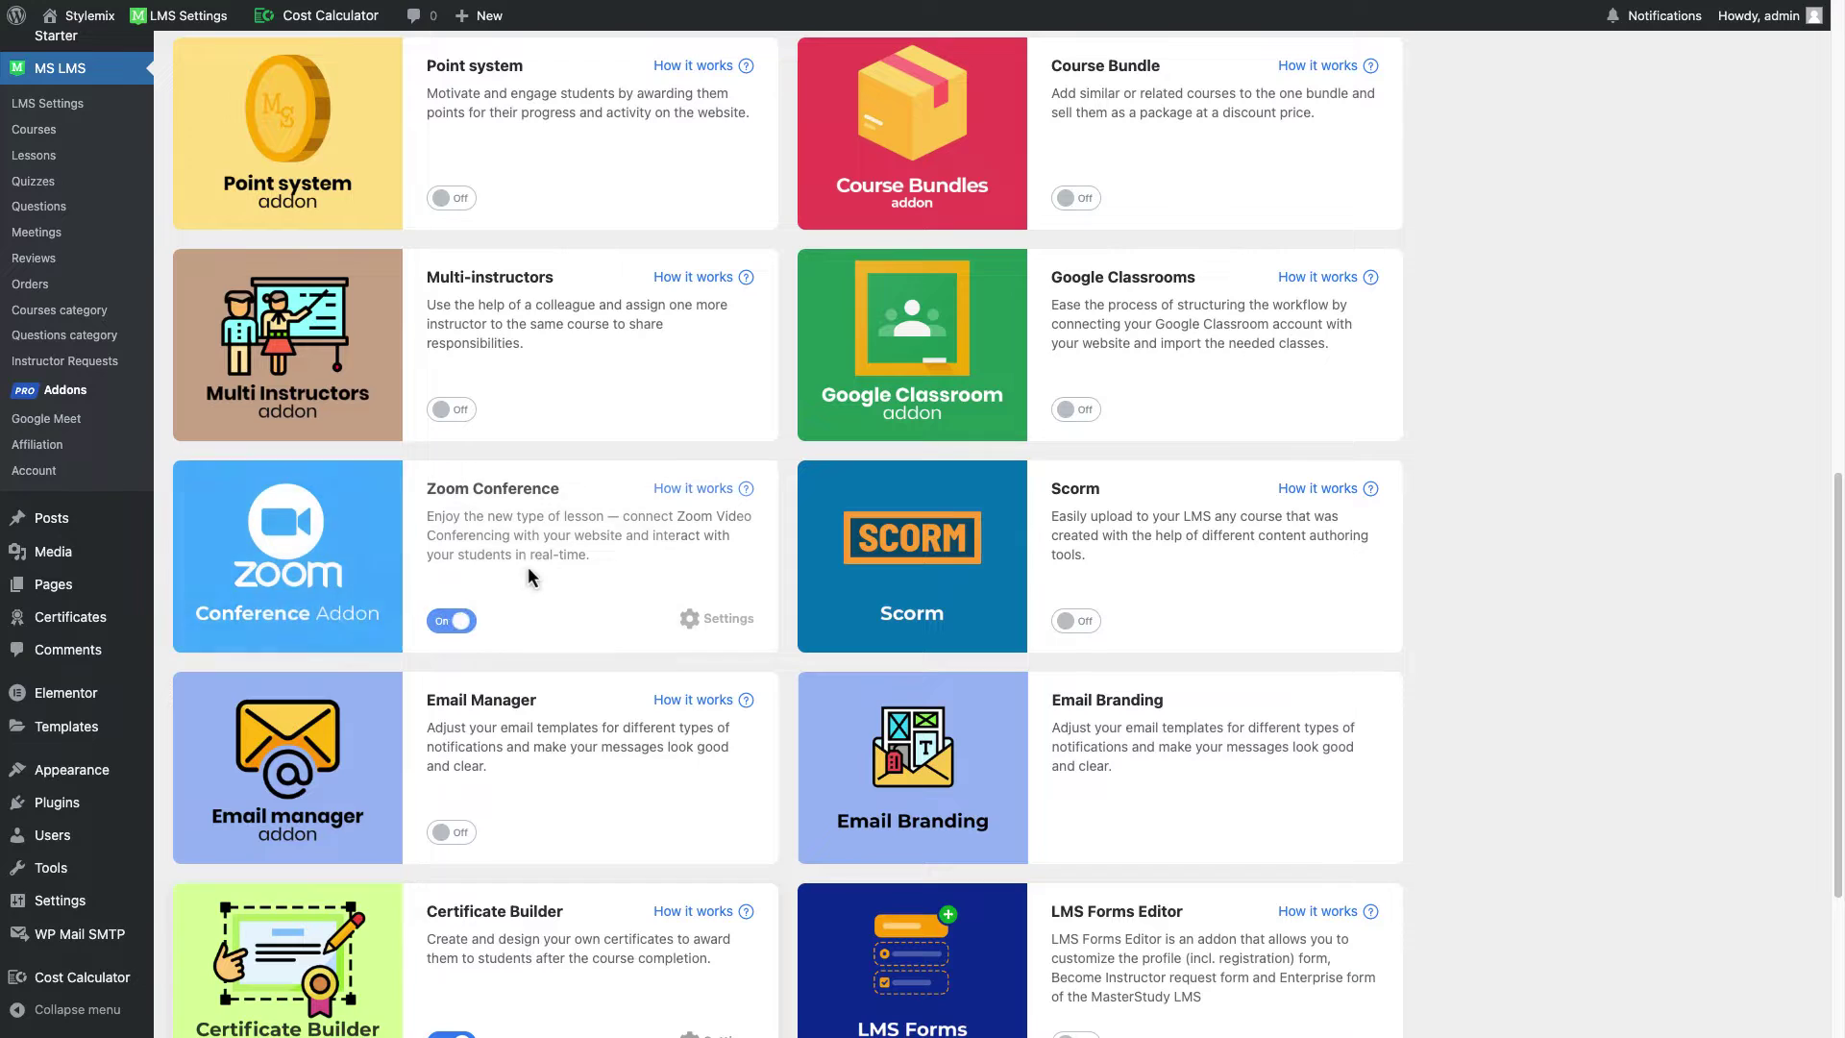
click(704, 612)
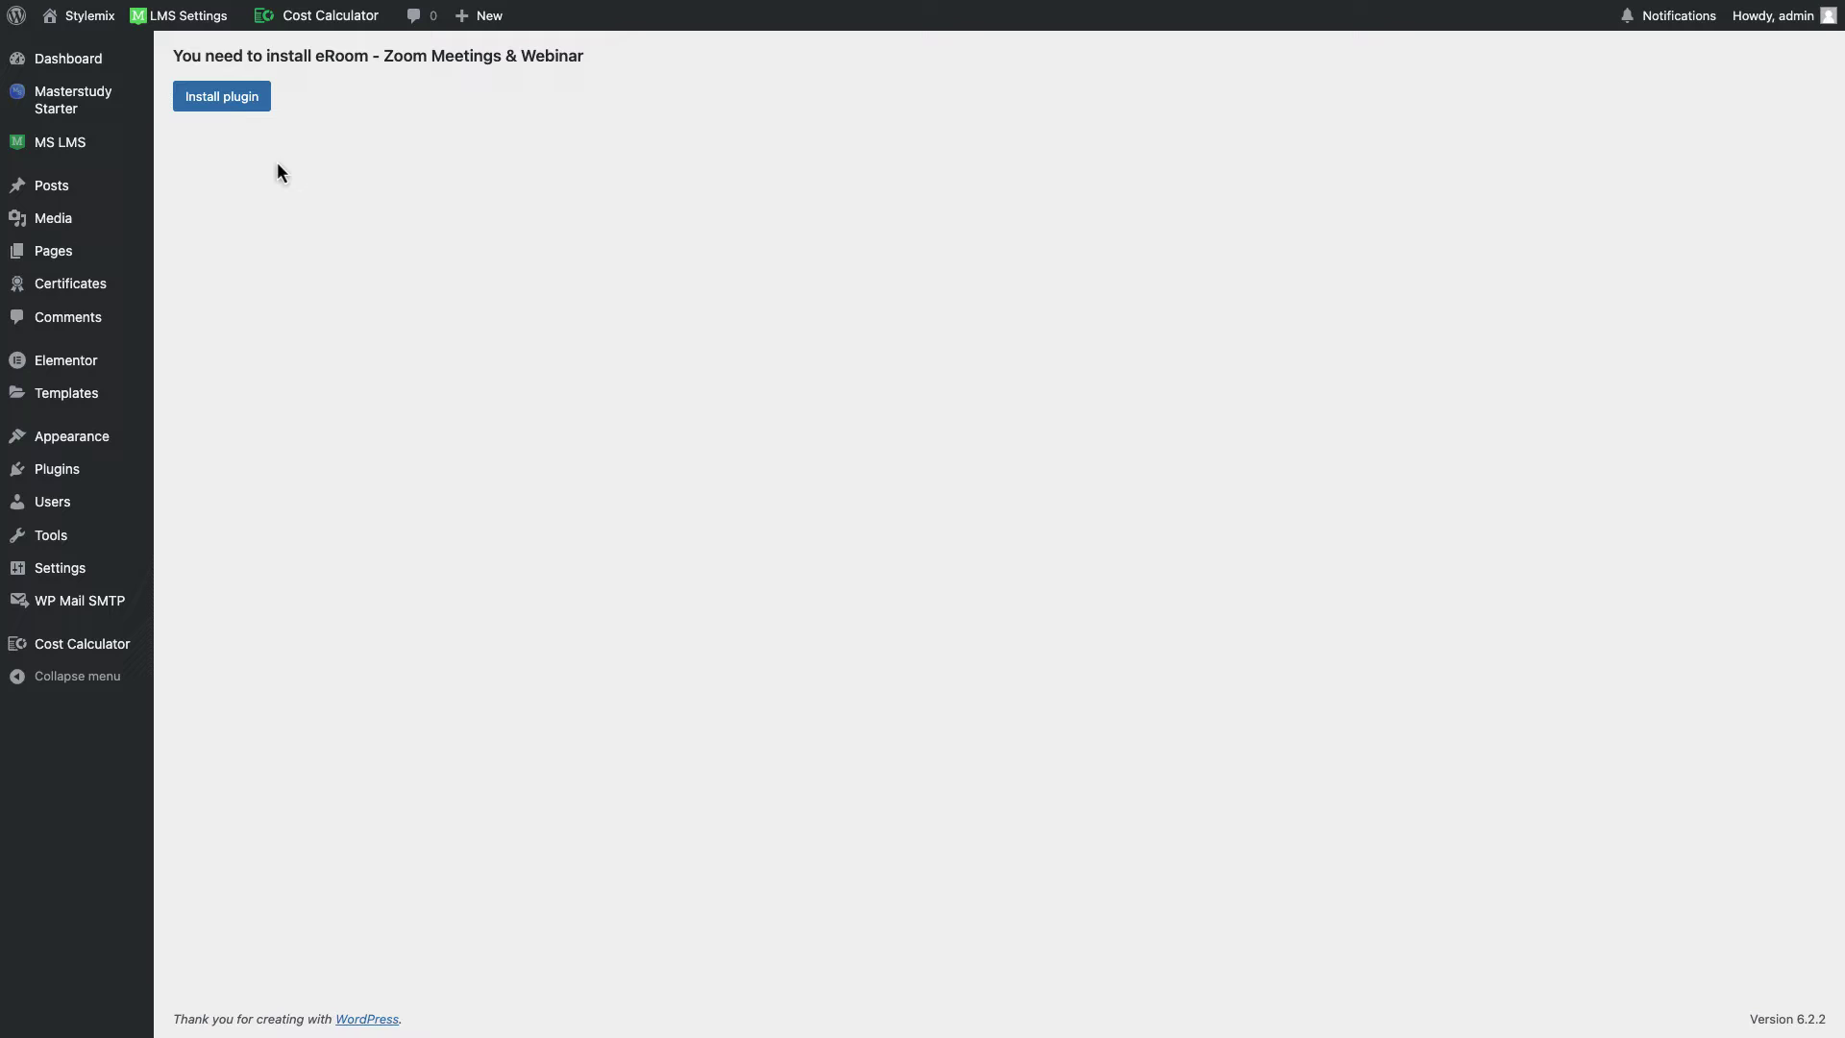
Step: Install the eRoom – Zoom Meetings & Webinar plugin and review its empty Server-to-Server OAuth fields
click(241, 106)
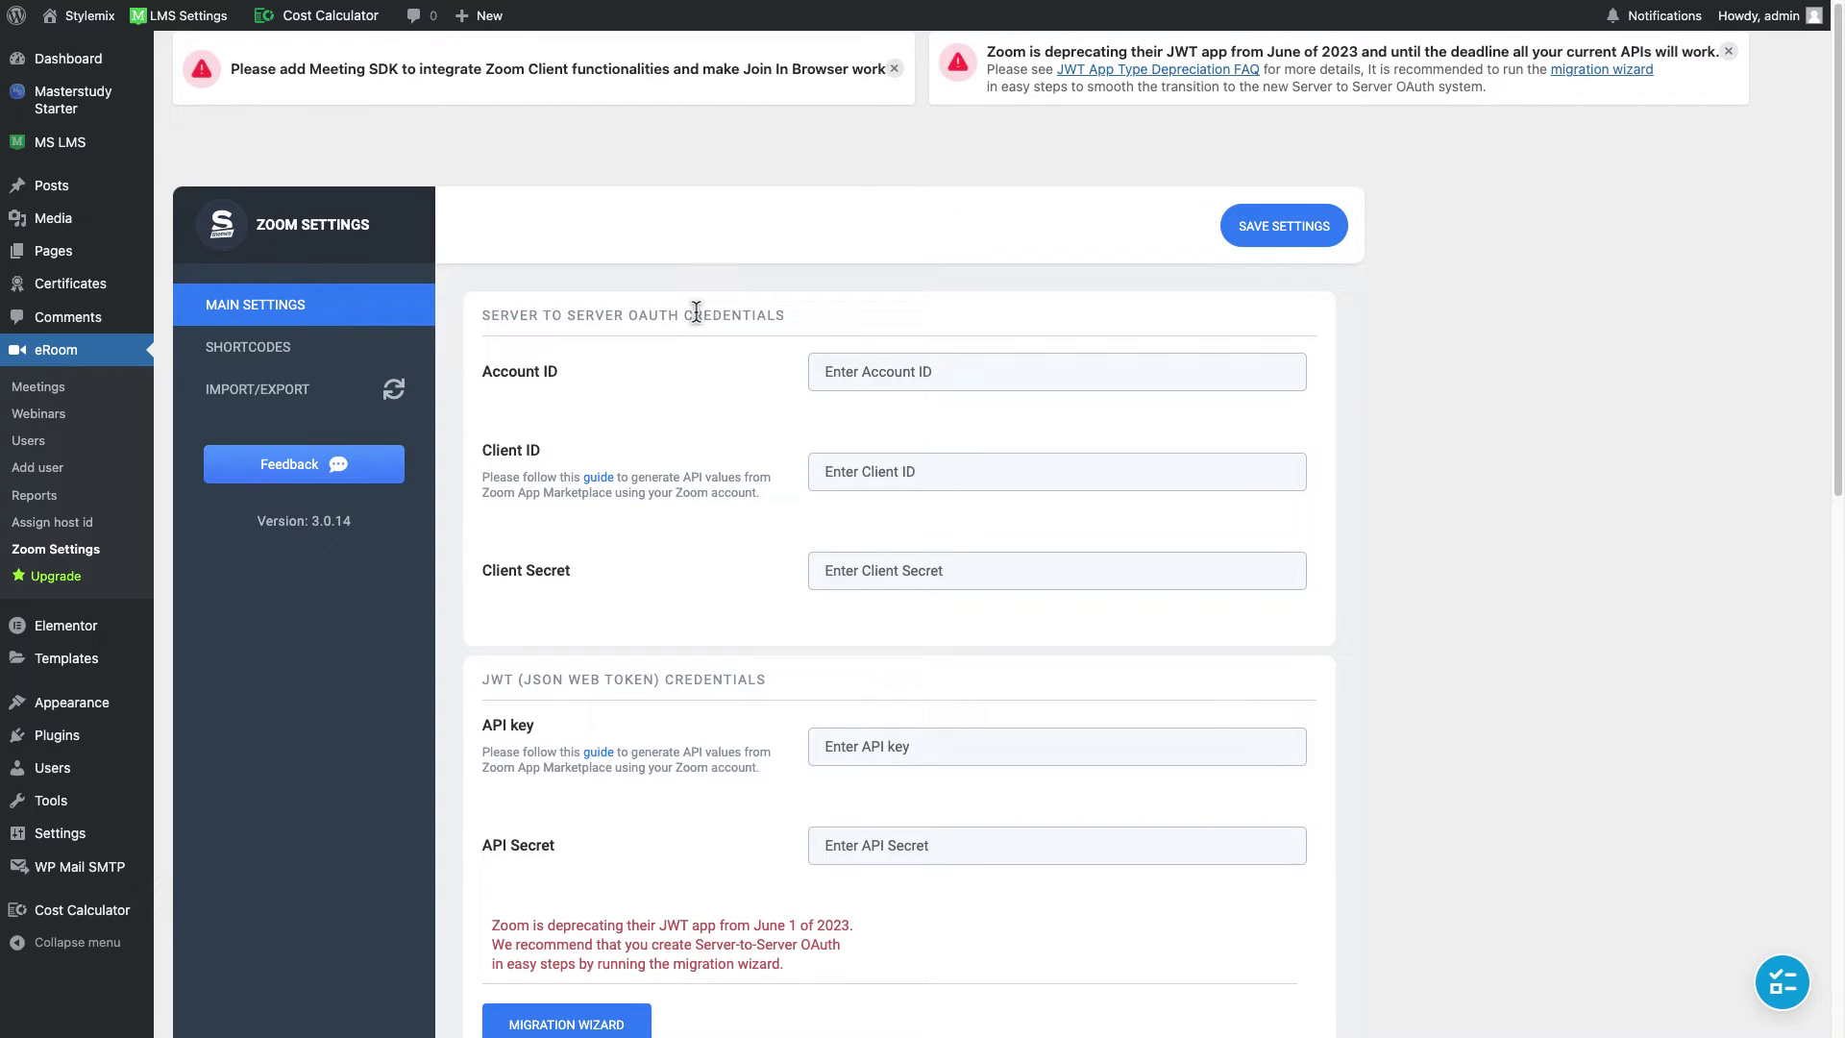
scroll(696, 313, down, 5)
scroll(695, 313, down, 5)
scroll(695, 313, up, 10)
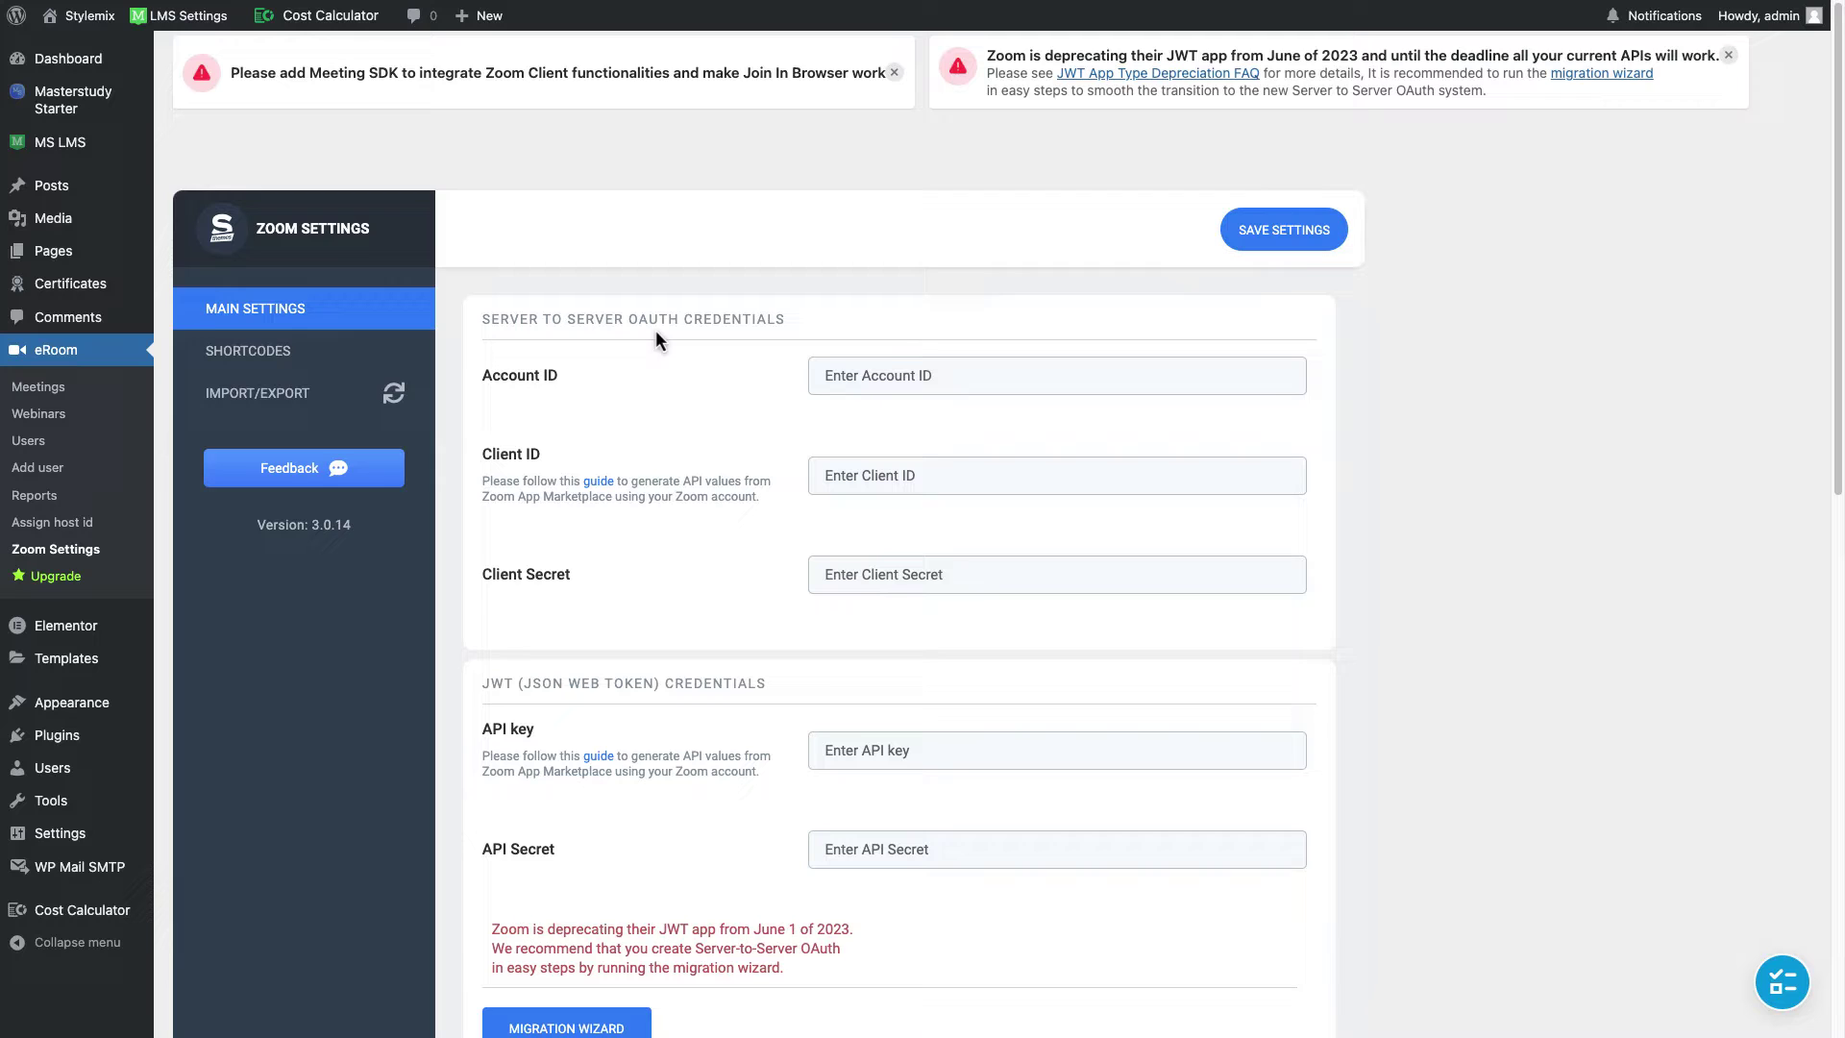
scroll(656, 334, down, 4)
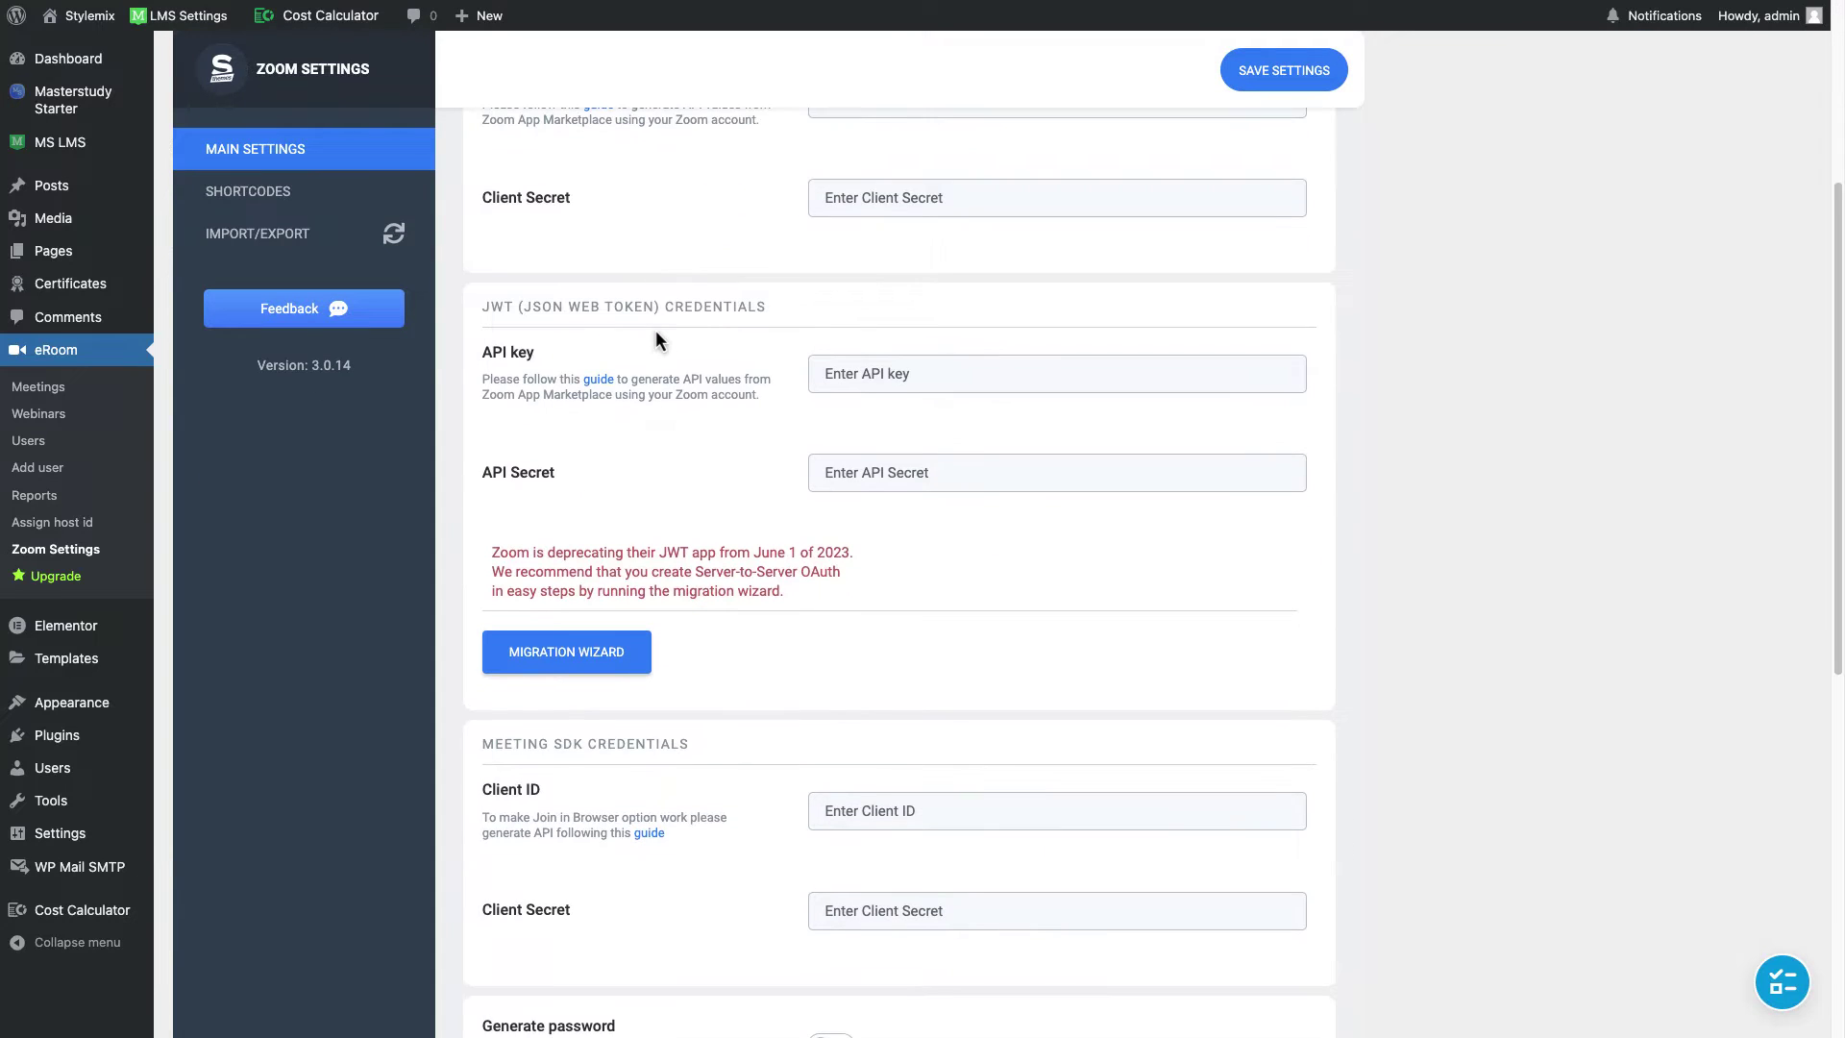
scroll(719, 684, up, 2)
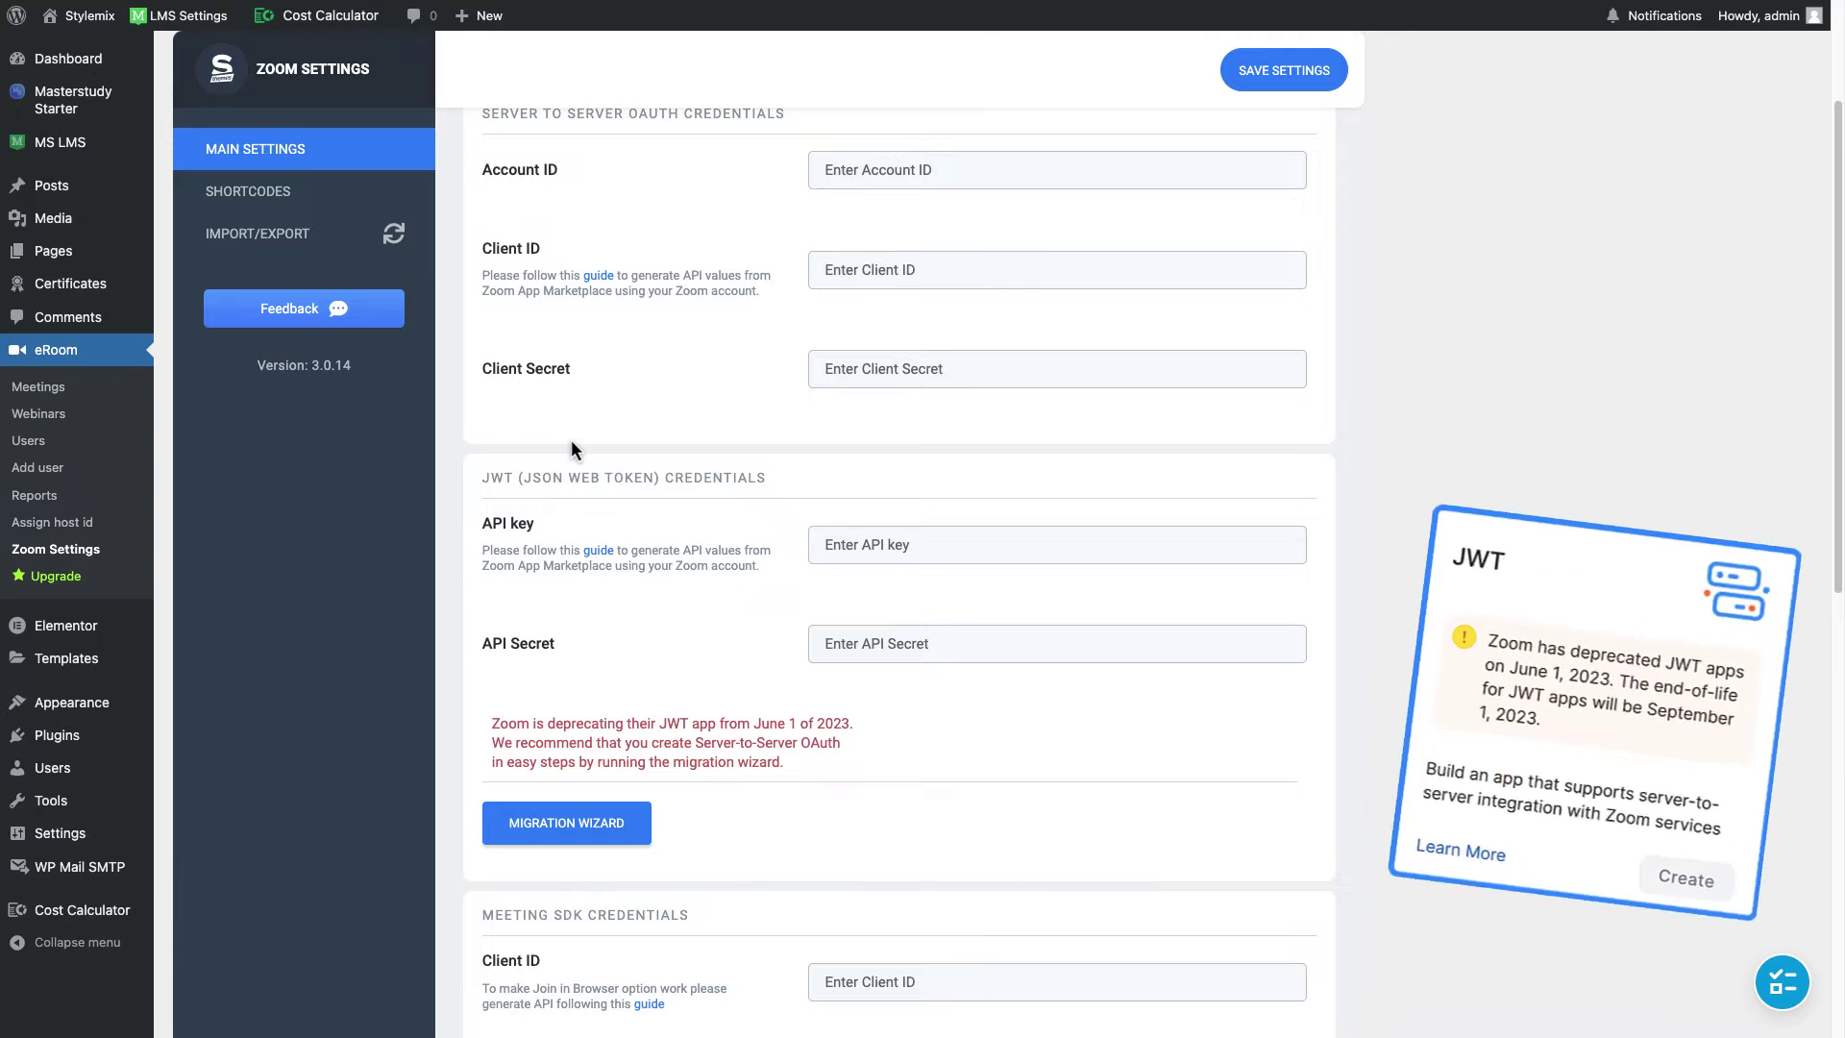
scroll(729, 452, up, 3)
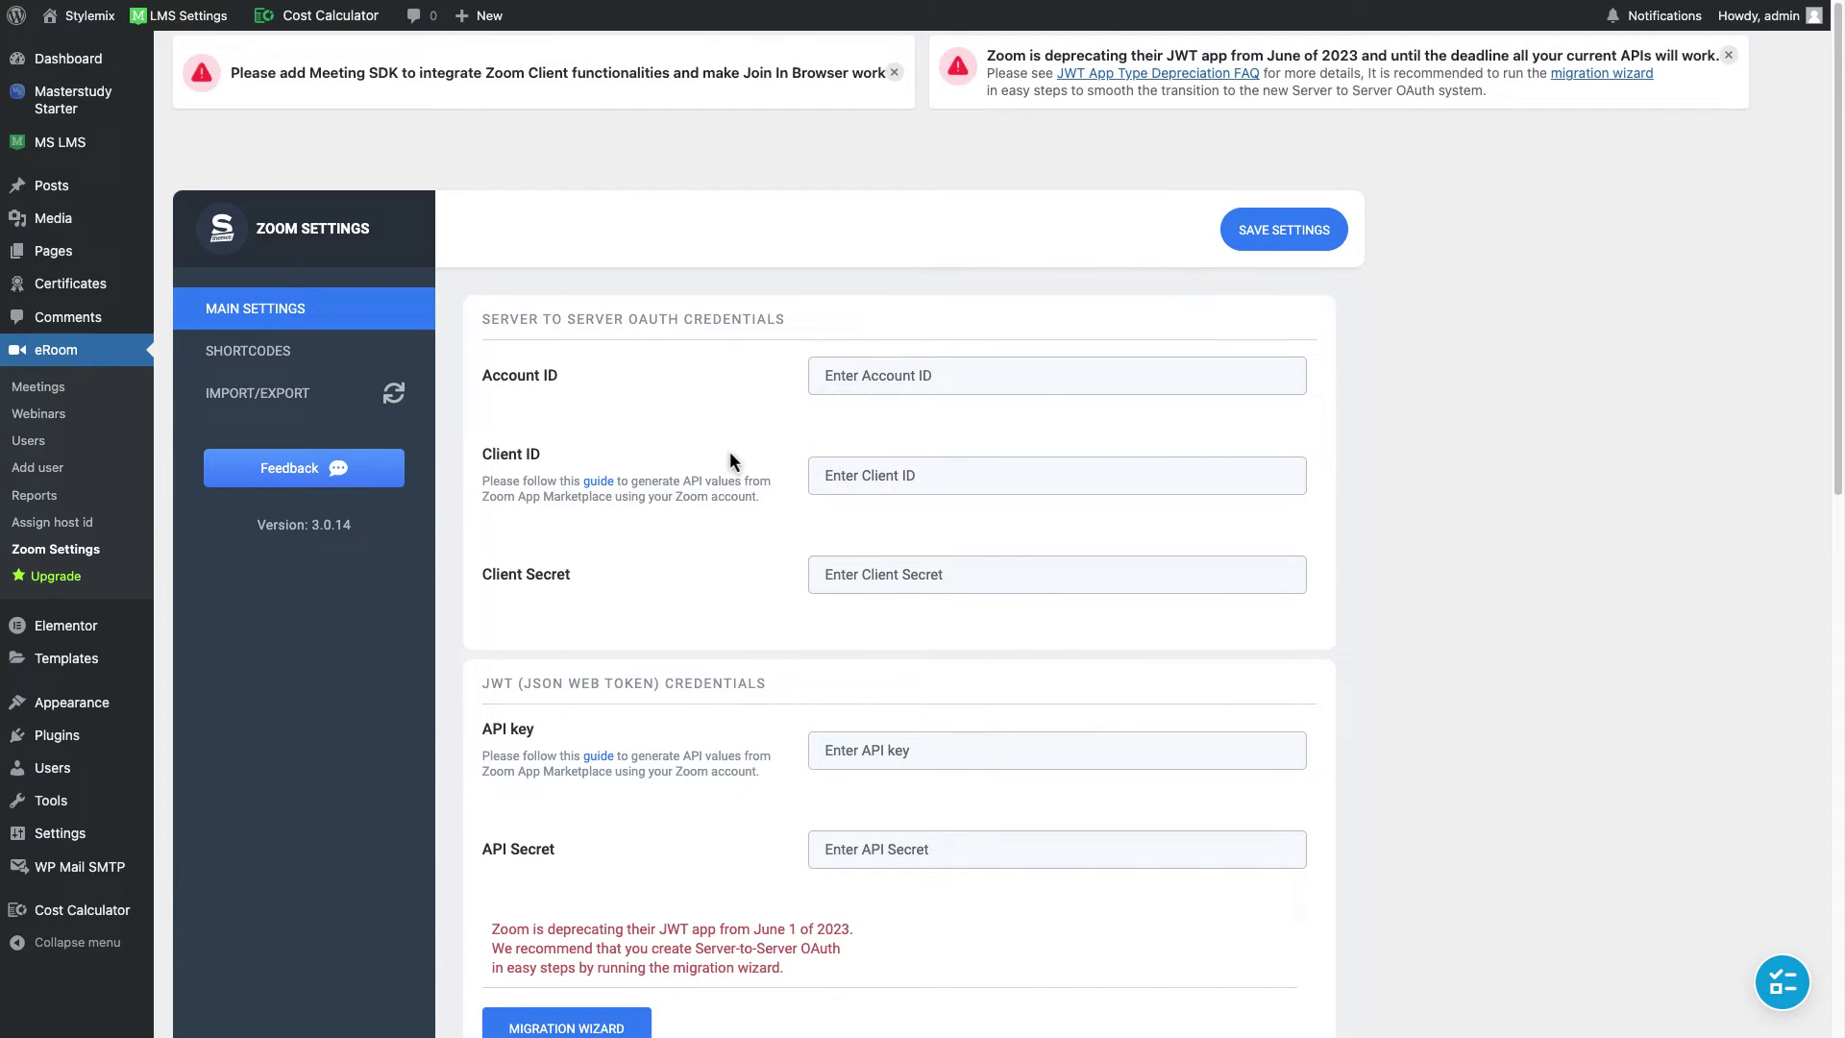
Step: In a new tab, search for 'zoom marketplace', open Zoom App Marketplace and sign in with Google
key(ctrl+t)
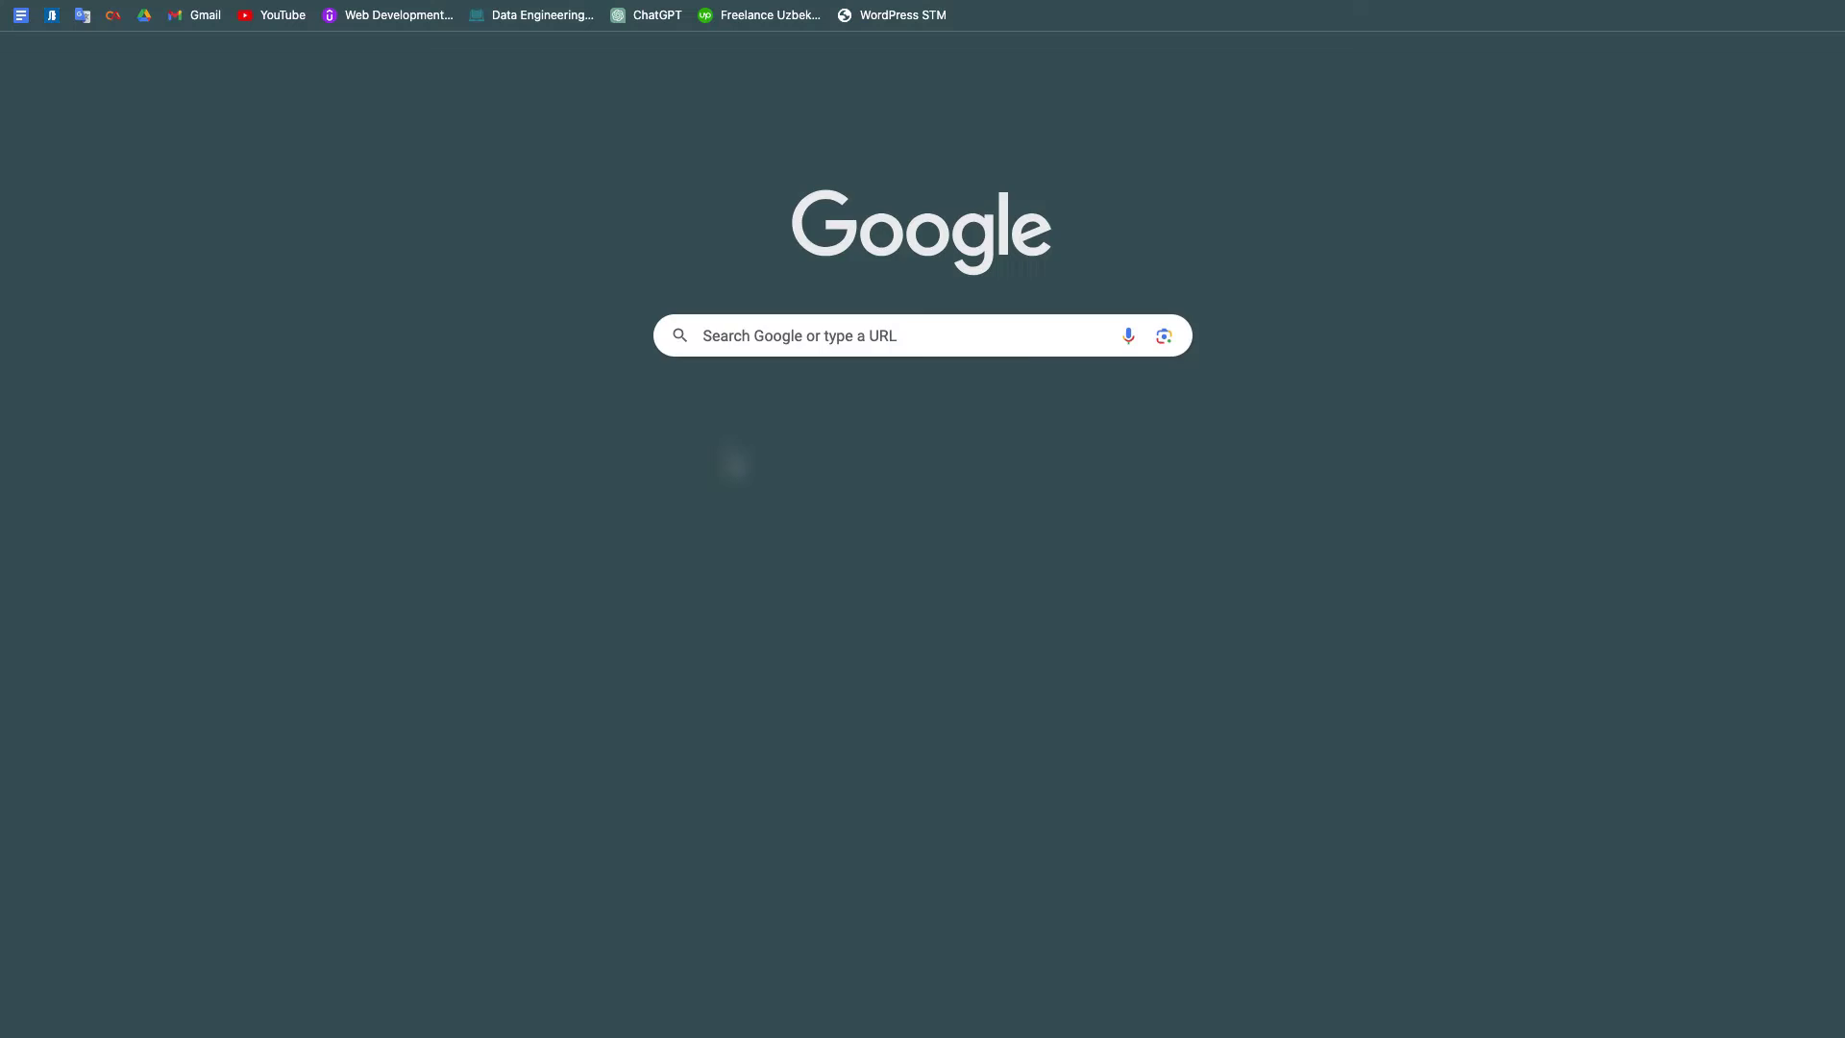
click(784, 349)
text(z)
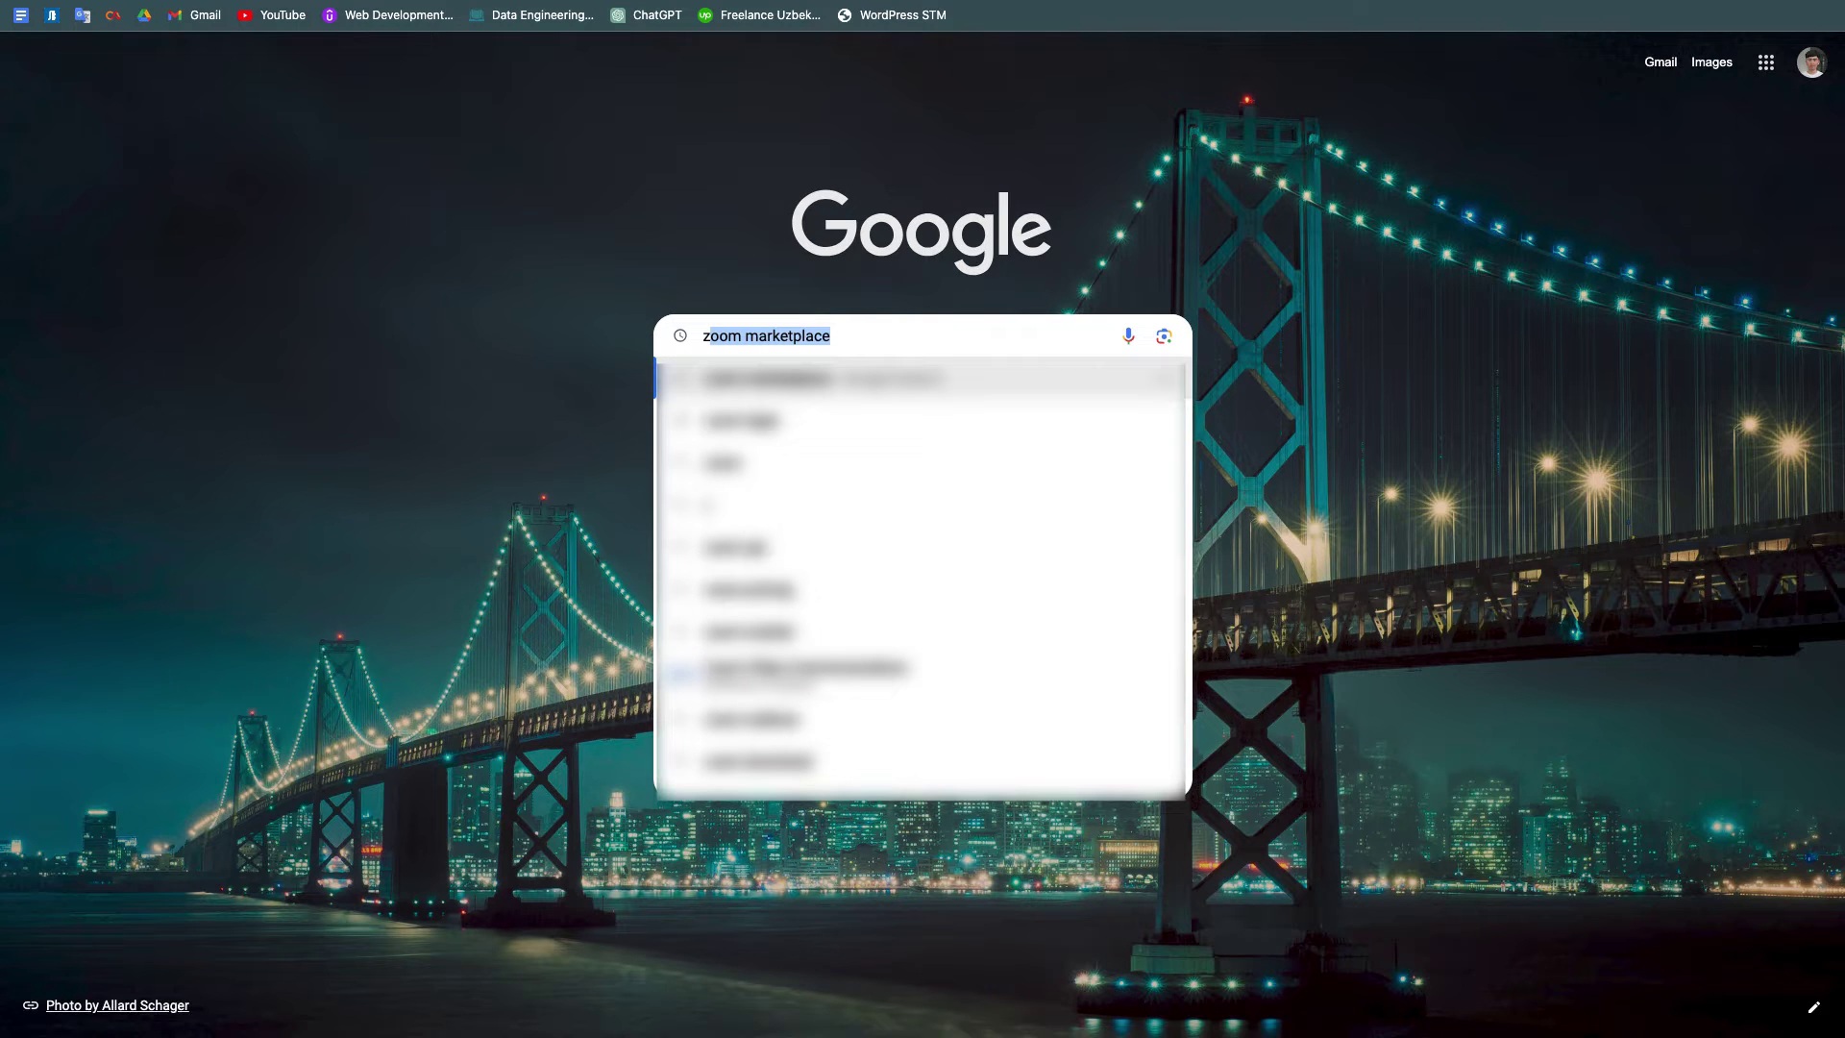
text(oom ma)
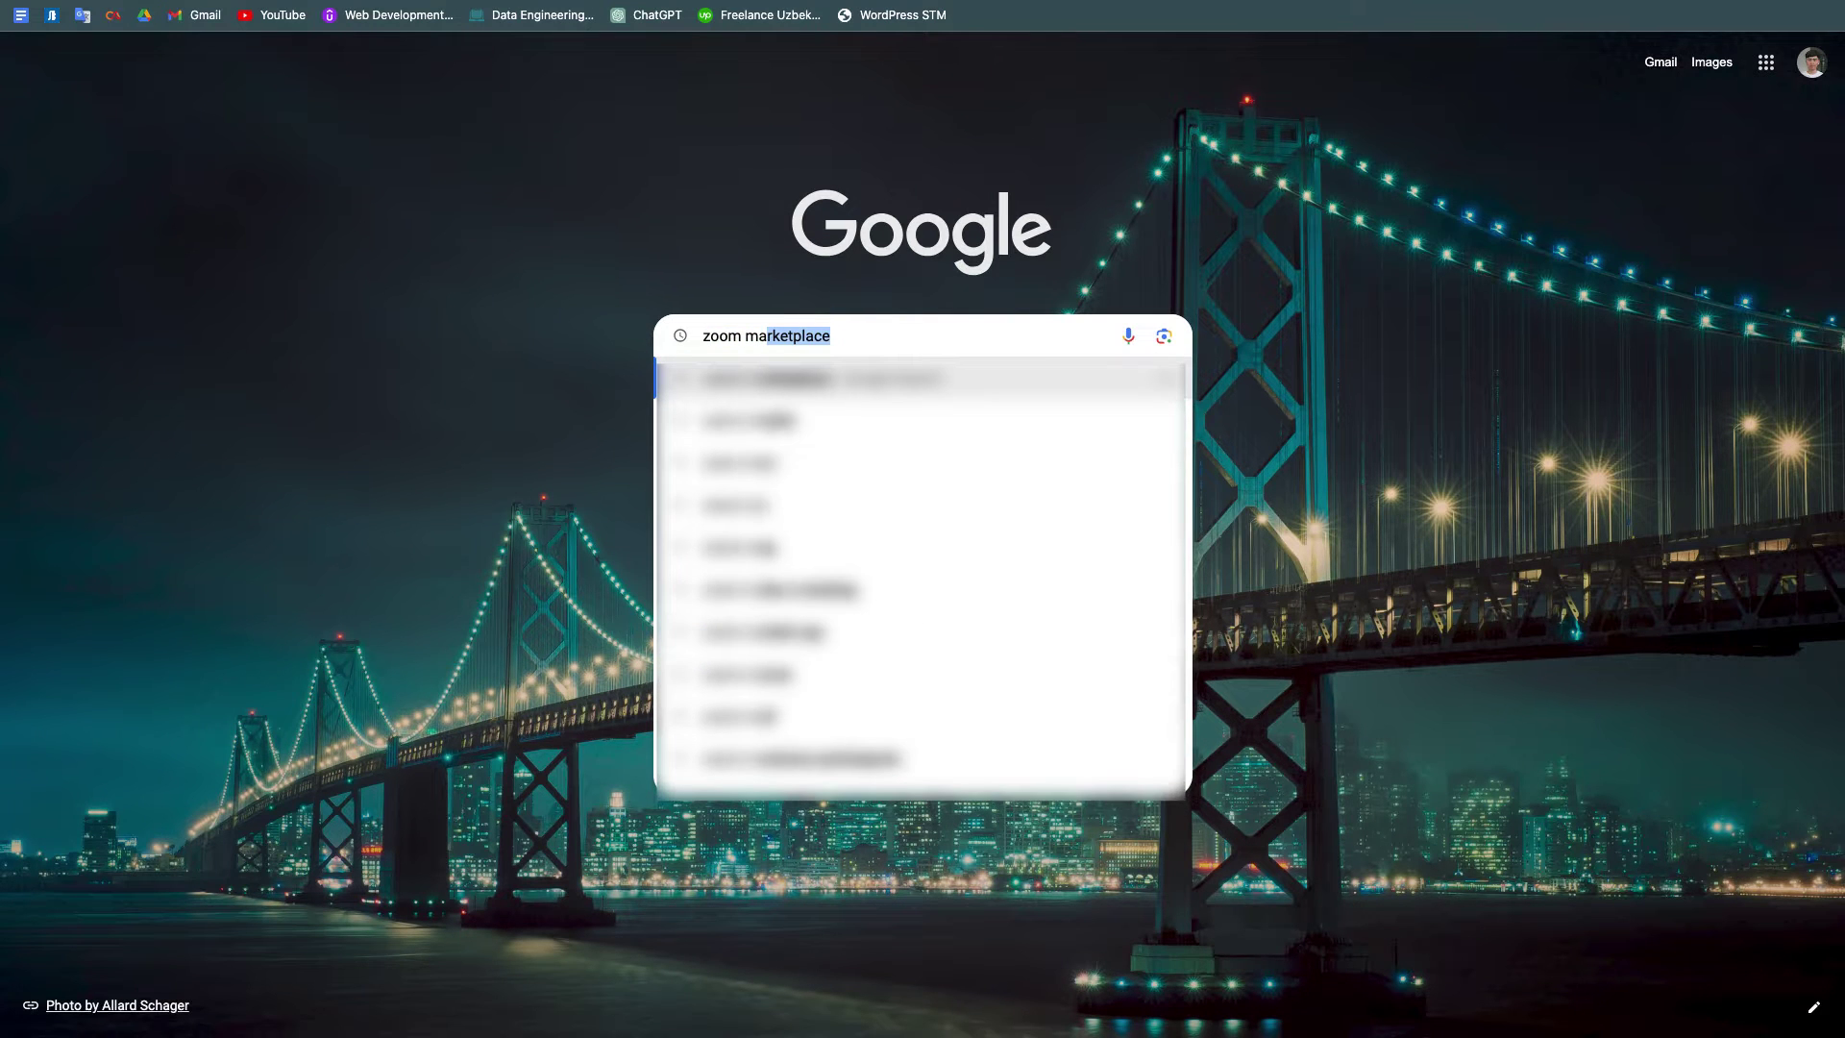
key(Return)
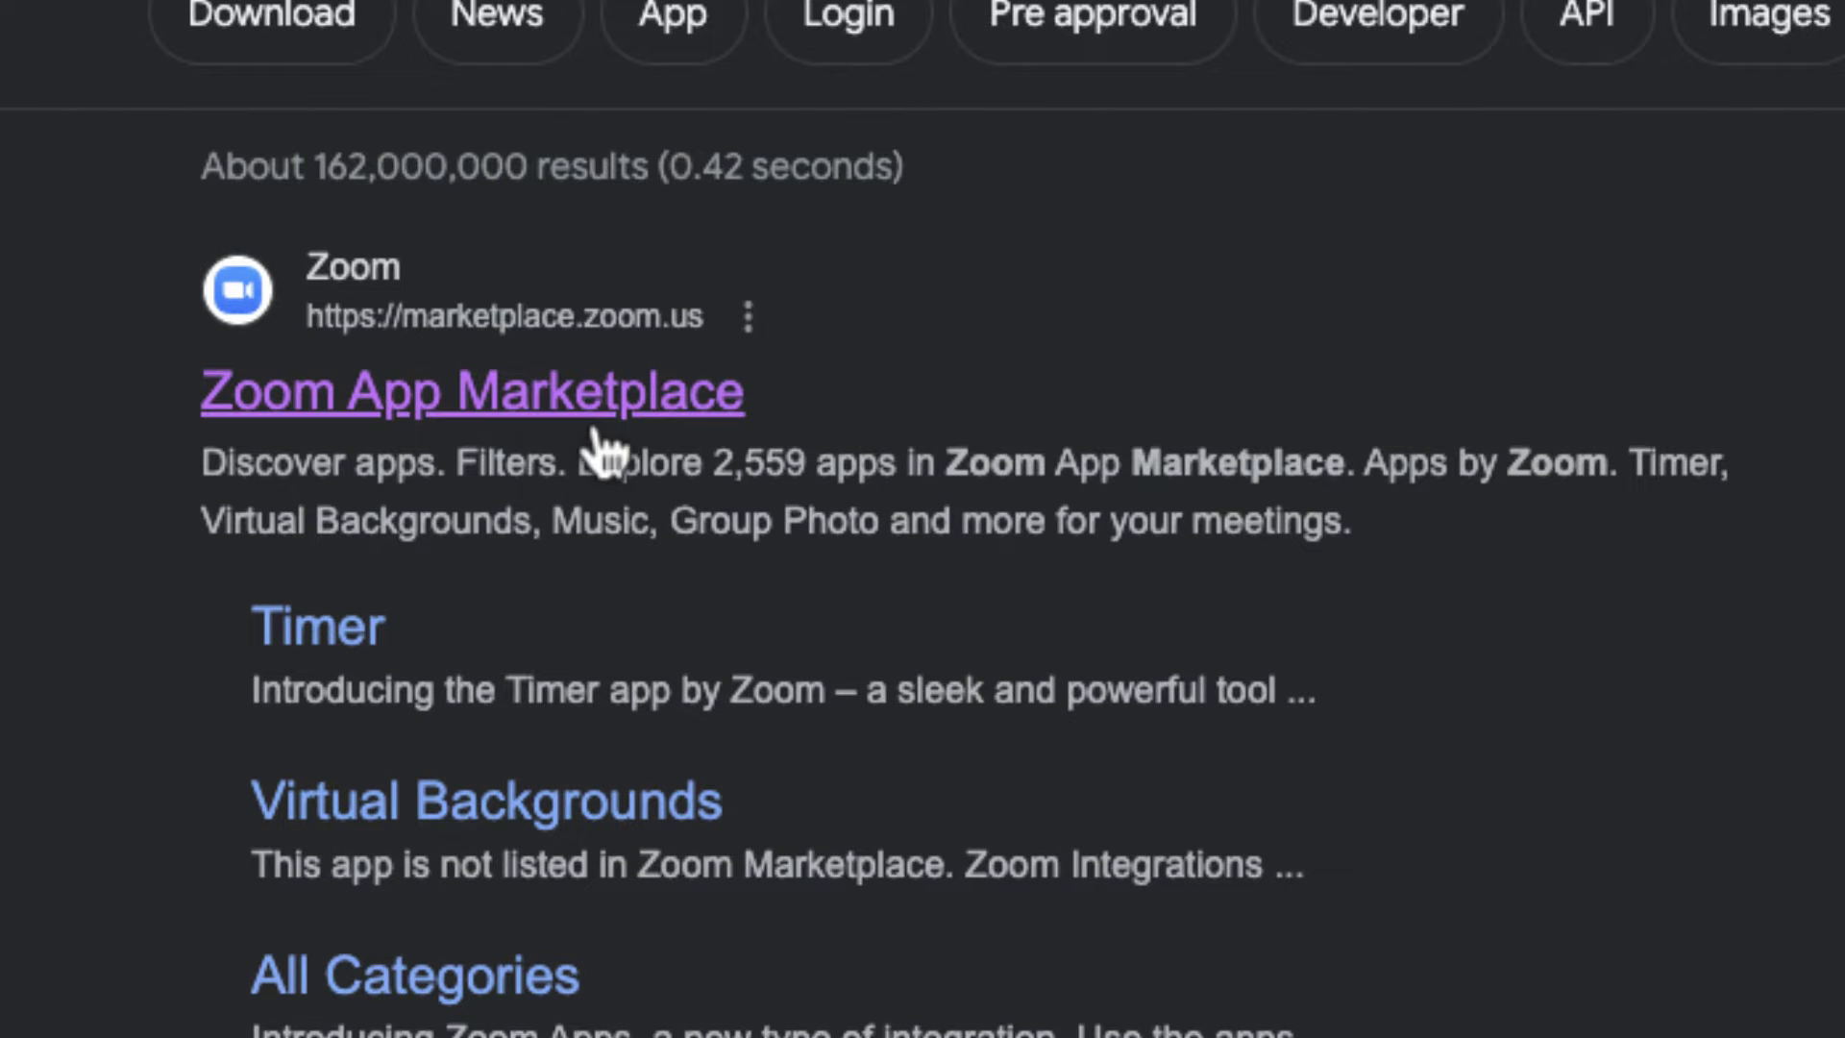
click(594, 423)
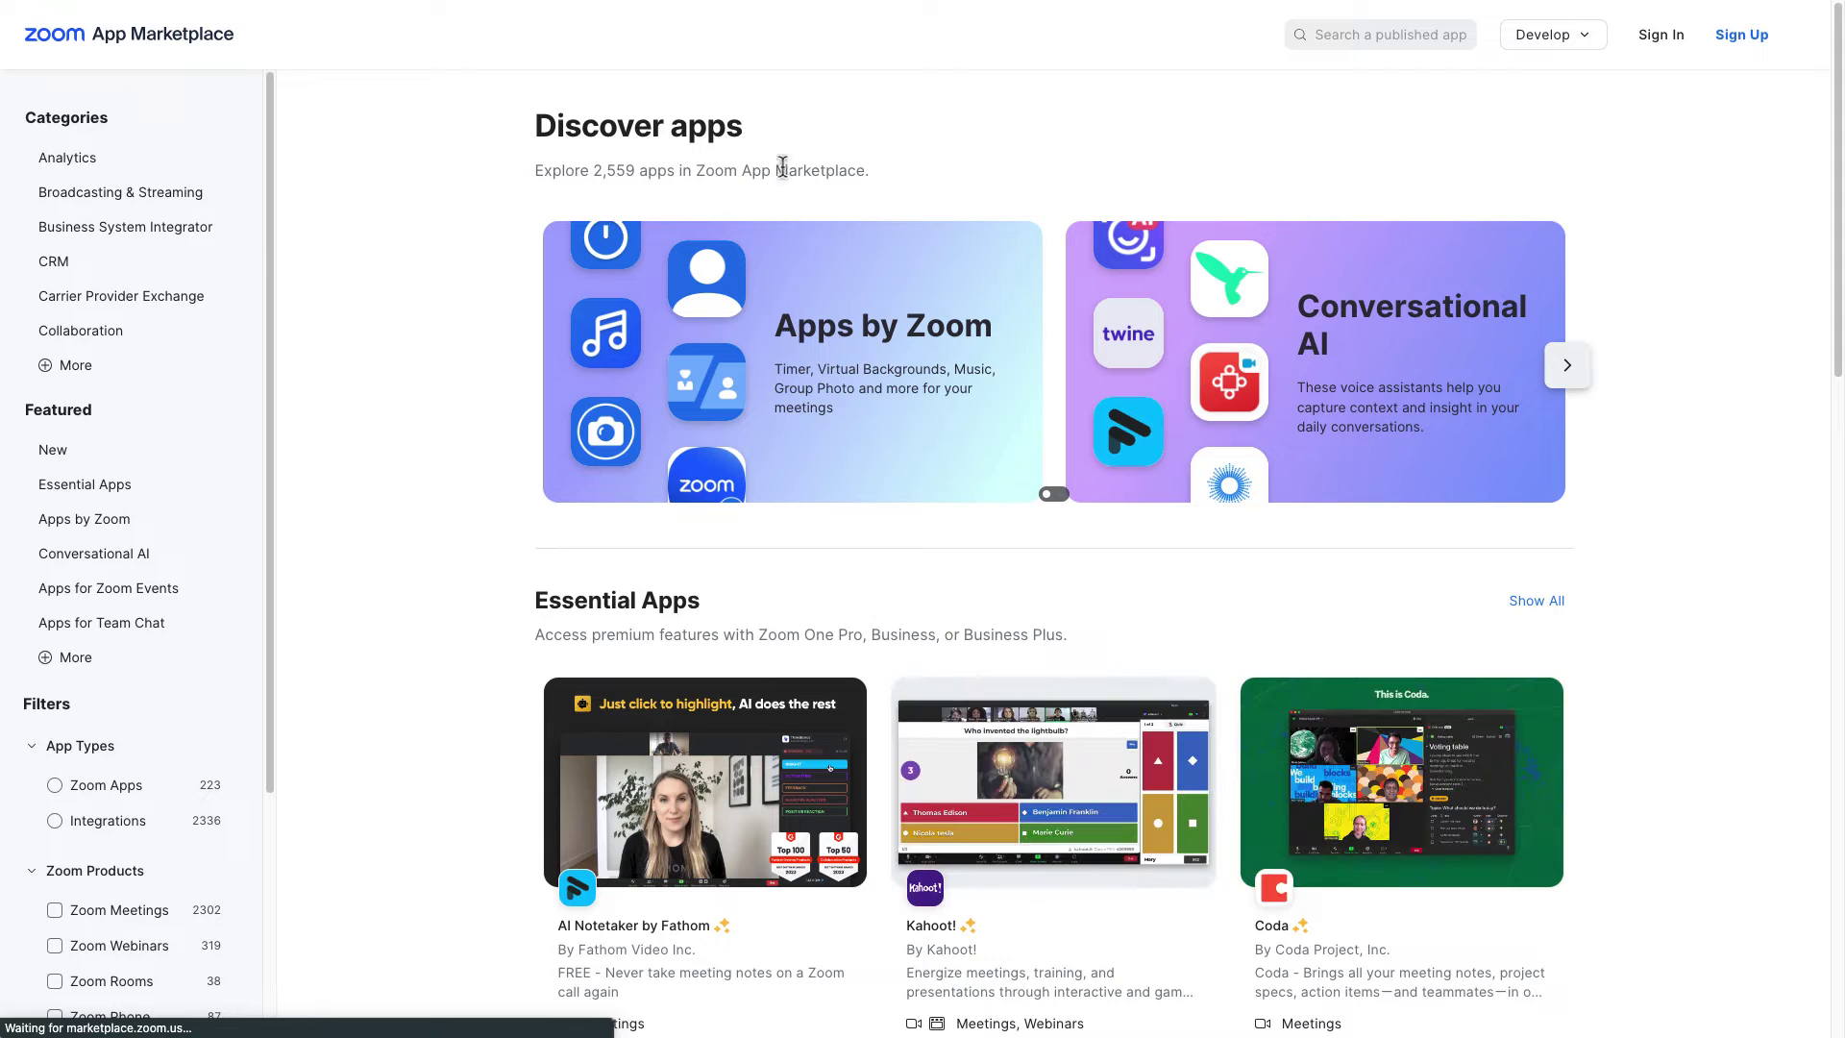
click(1660, 34)
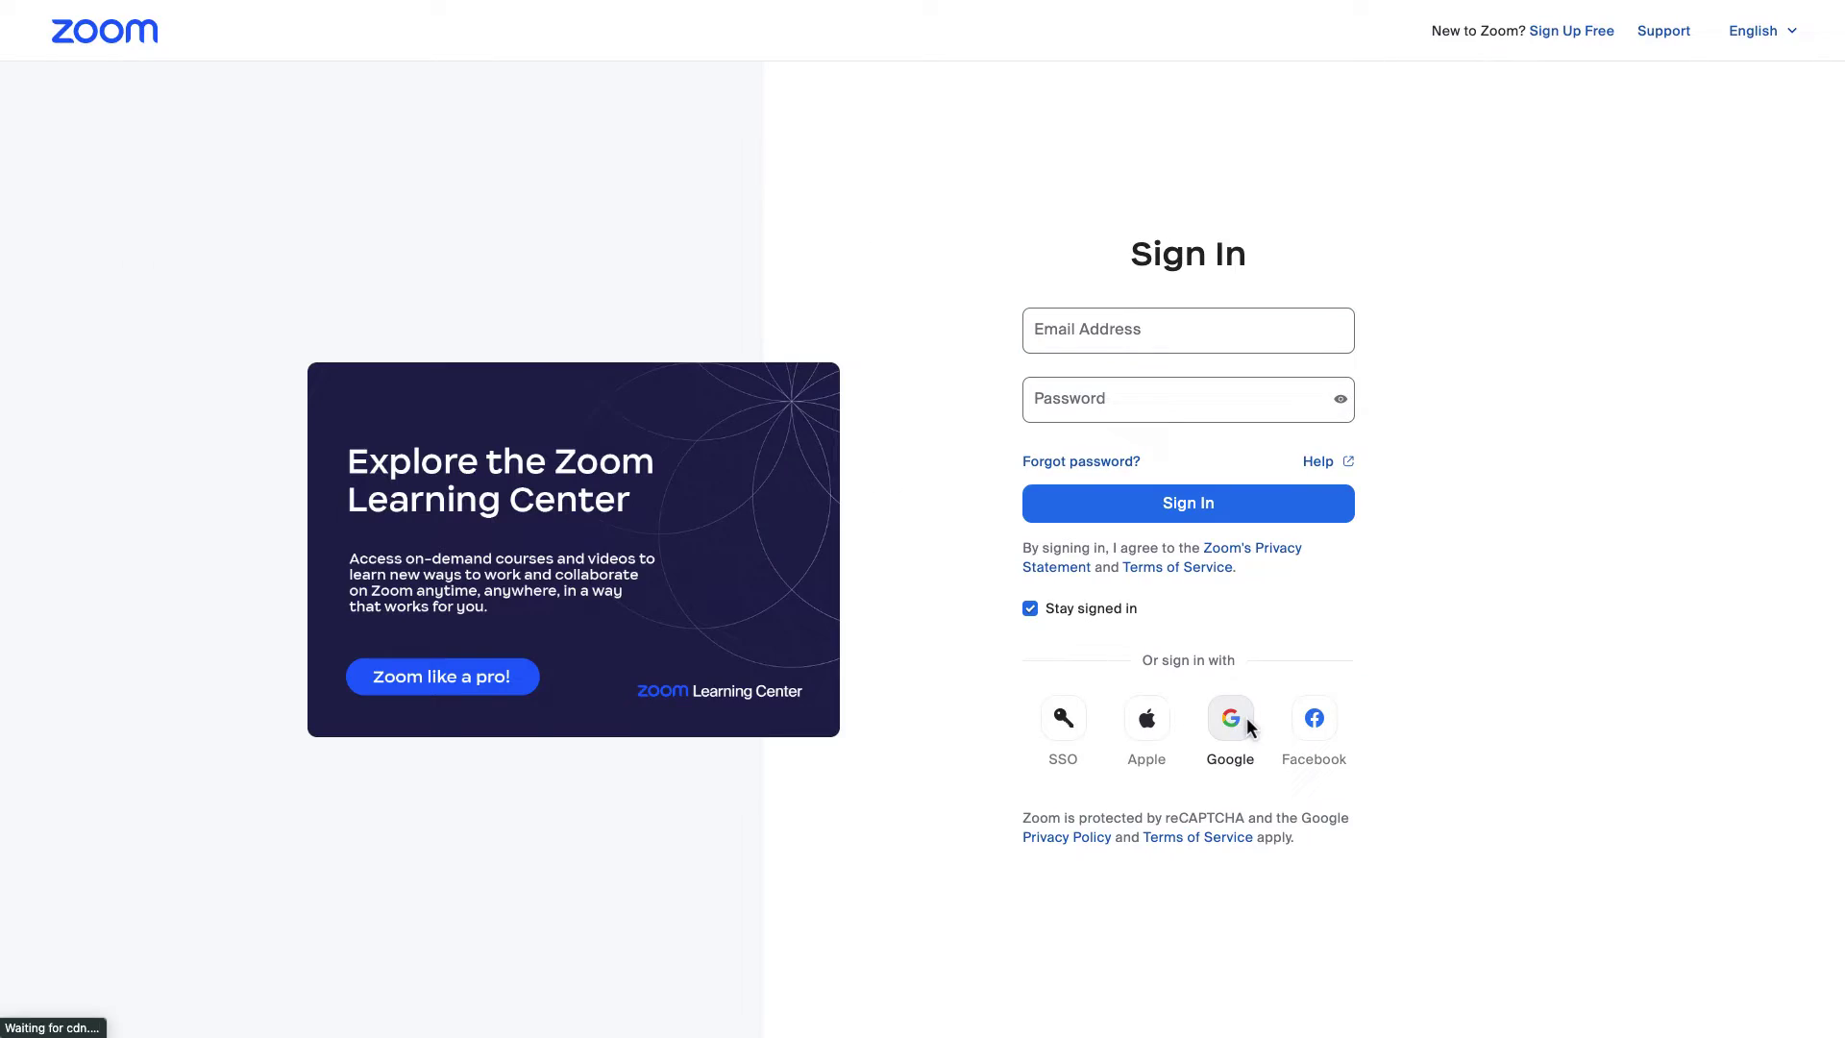
click(1231, 712)
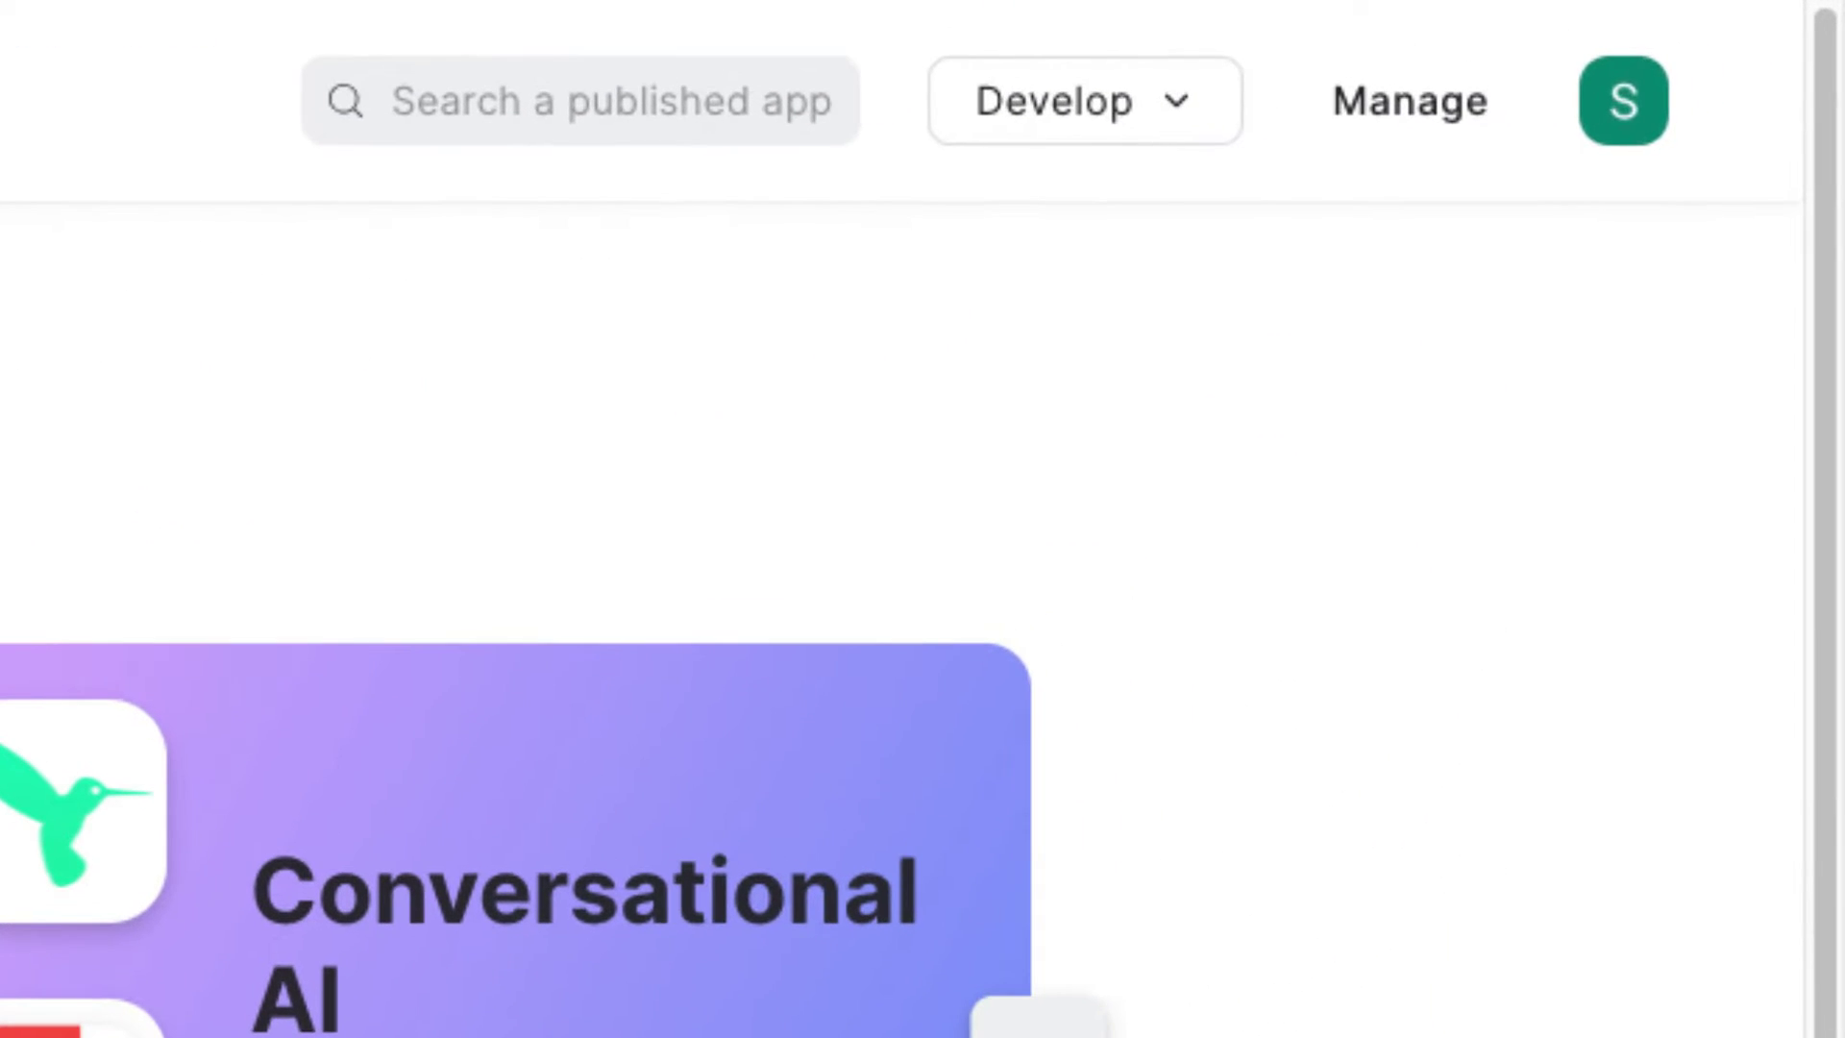
Step: Build a Server-to-Server OAuth app named 'Server to server app' from Develop > Build App
click(1137, 120)
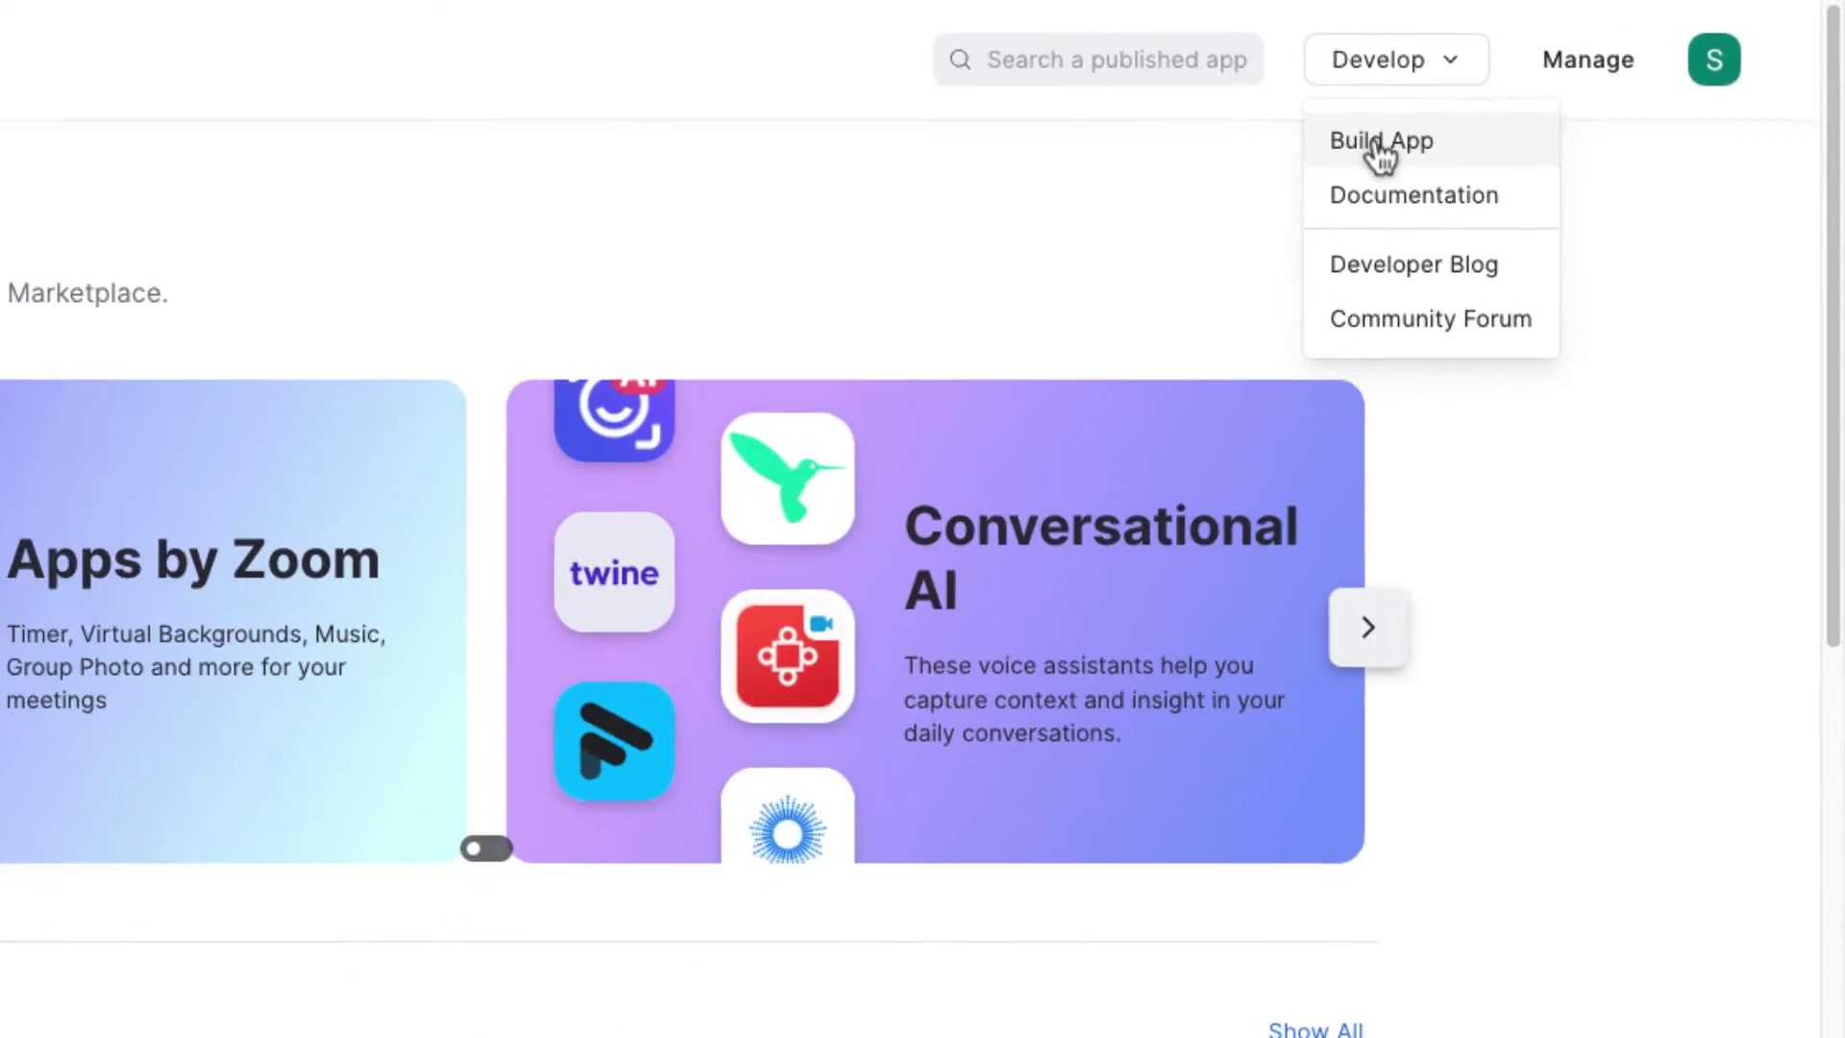
click(1052, 245)
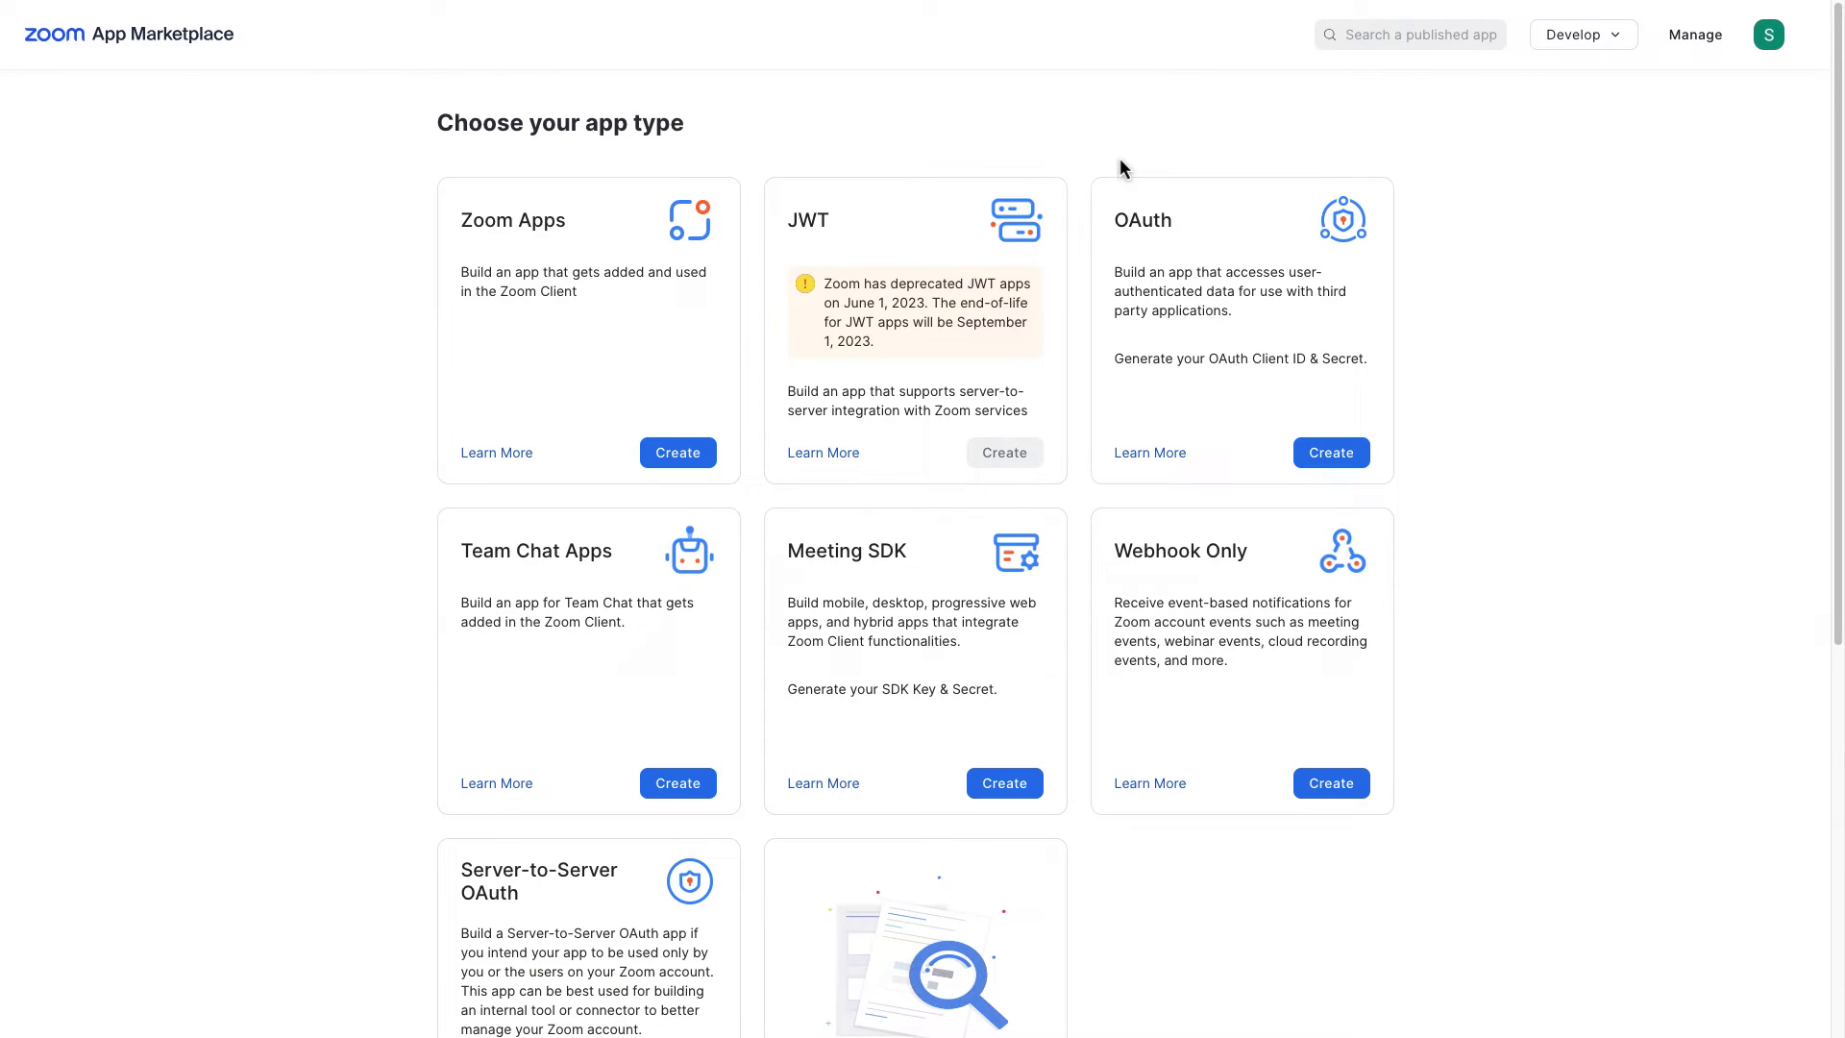
scroll(1074, 153, down, 5)
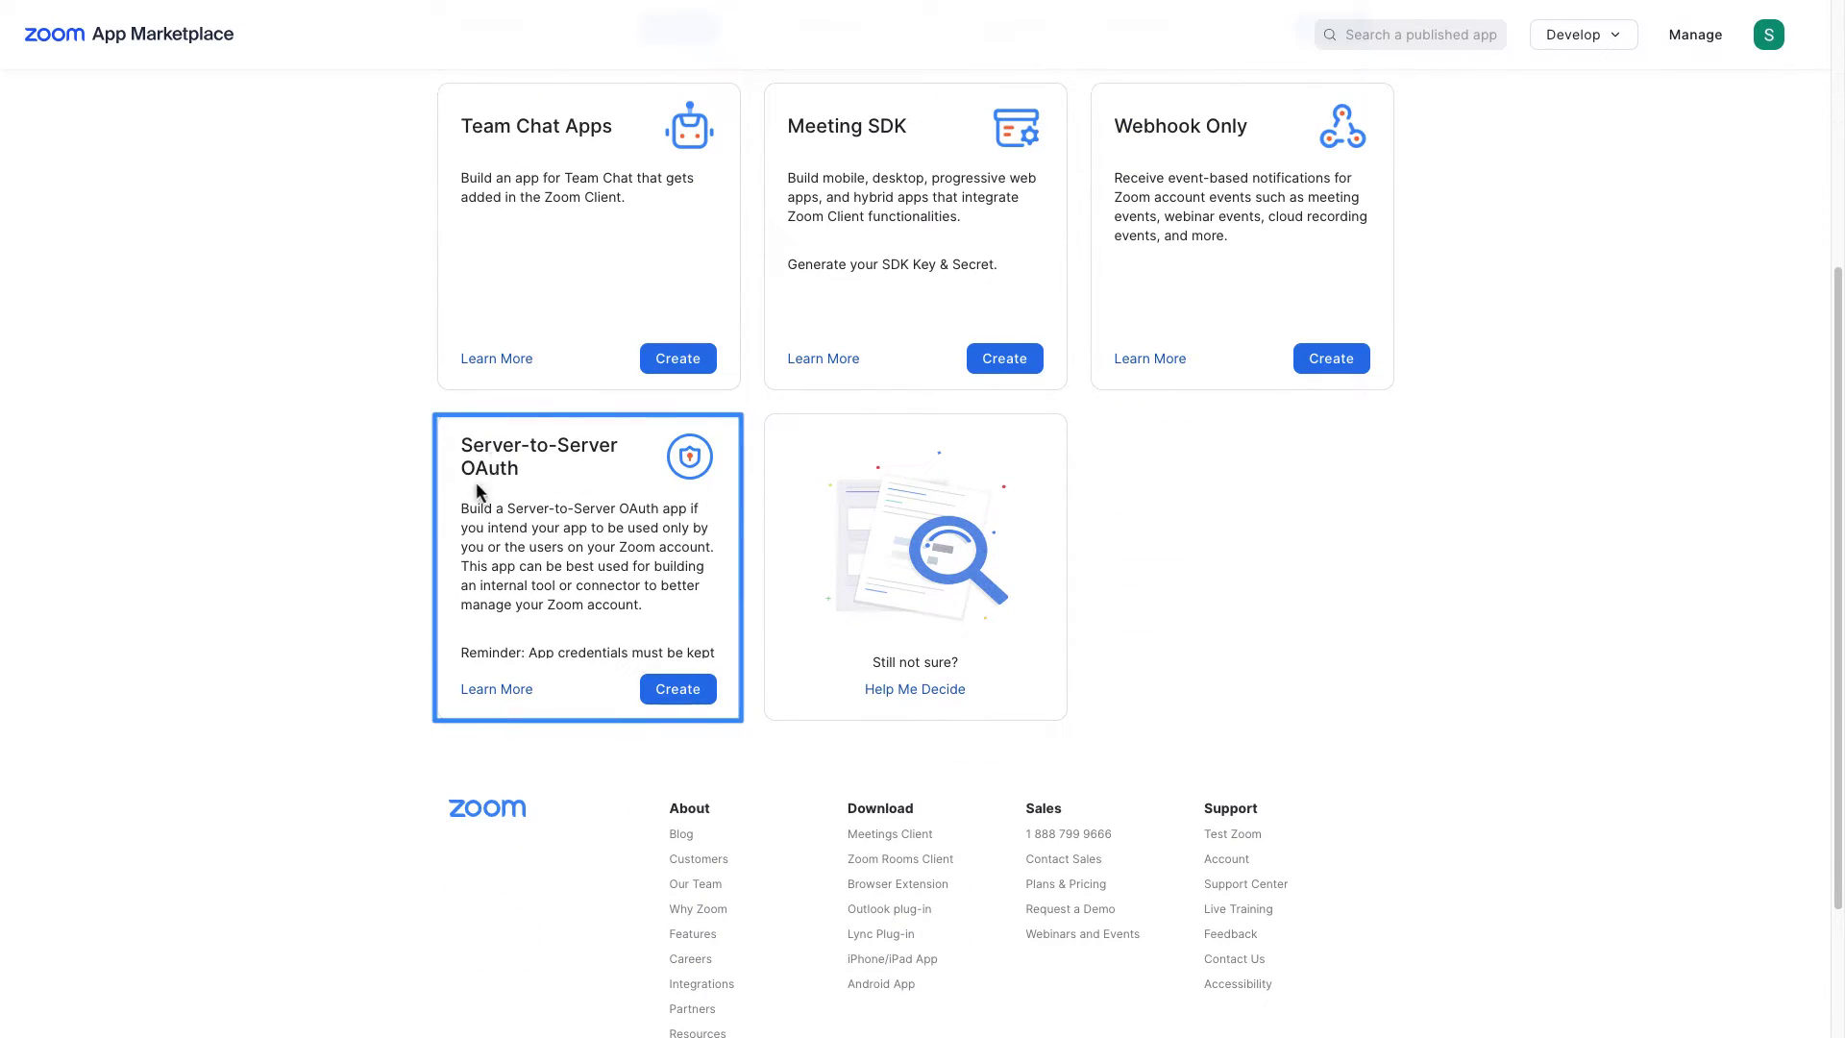
click(680, 693)
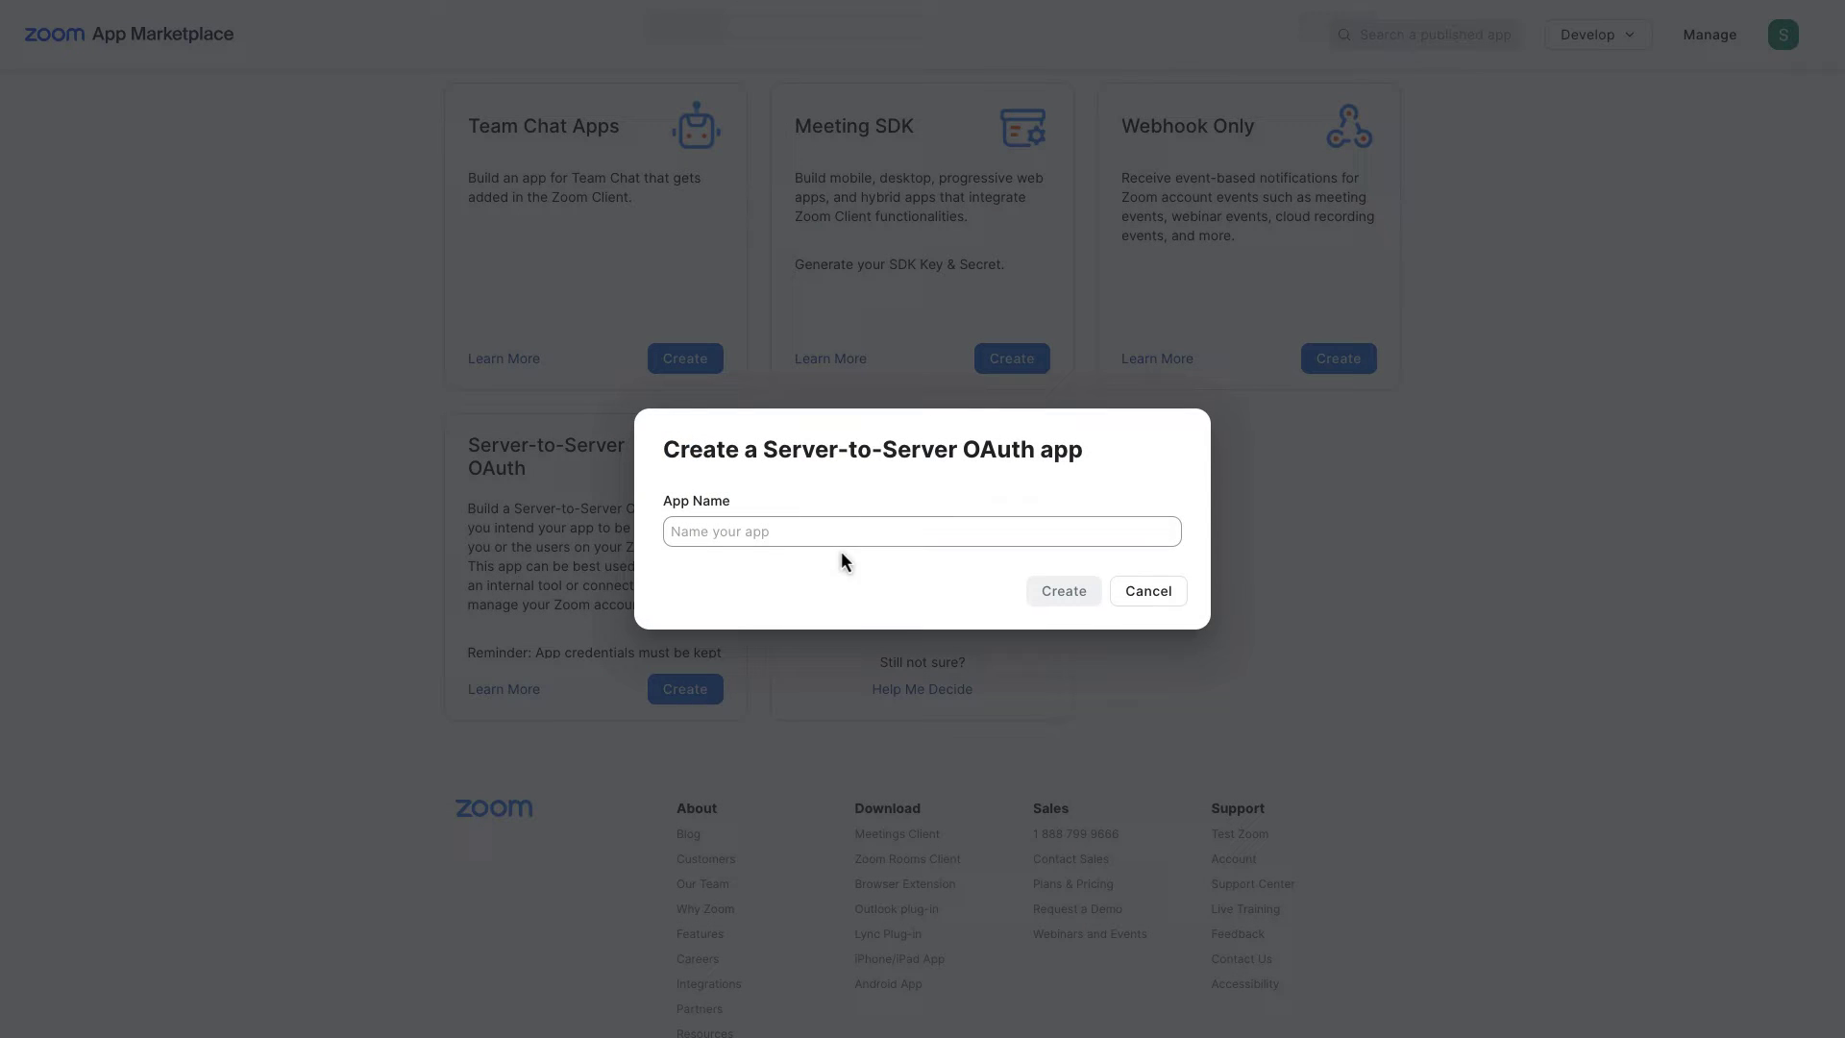
click(851, 538)
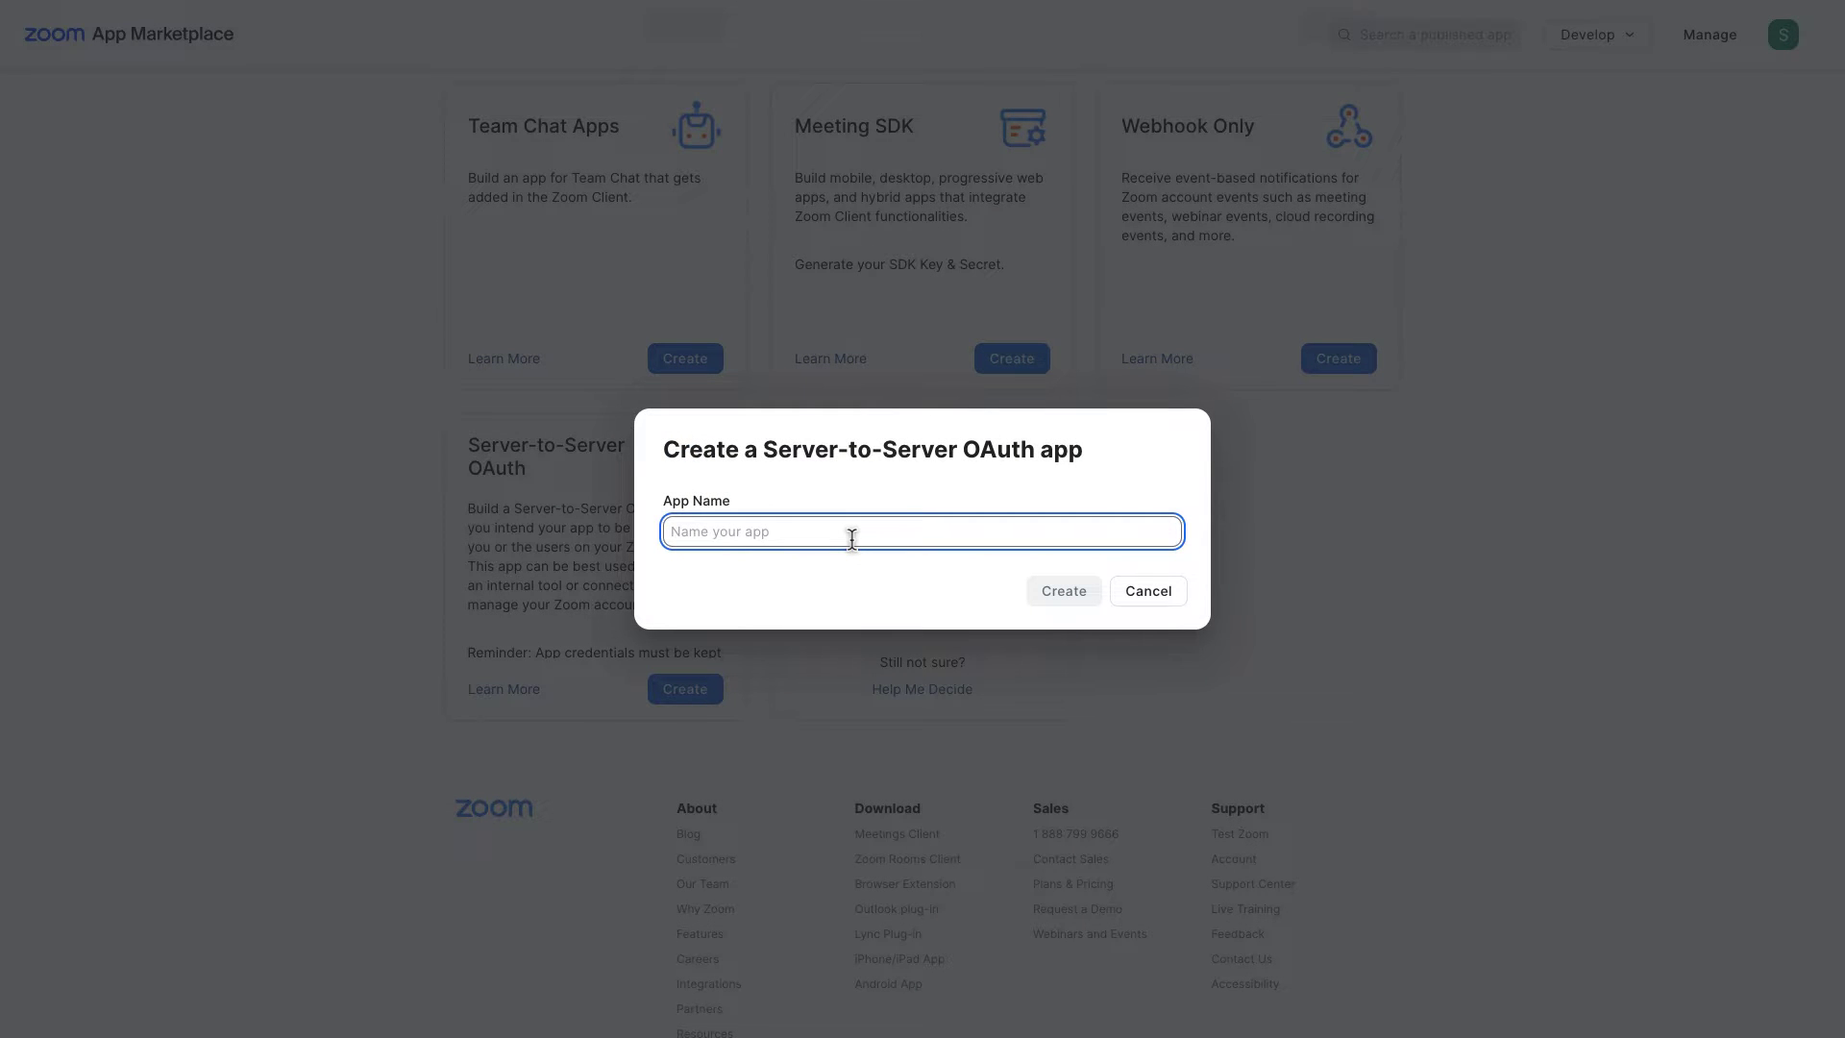
text(Server to server app)
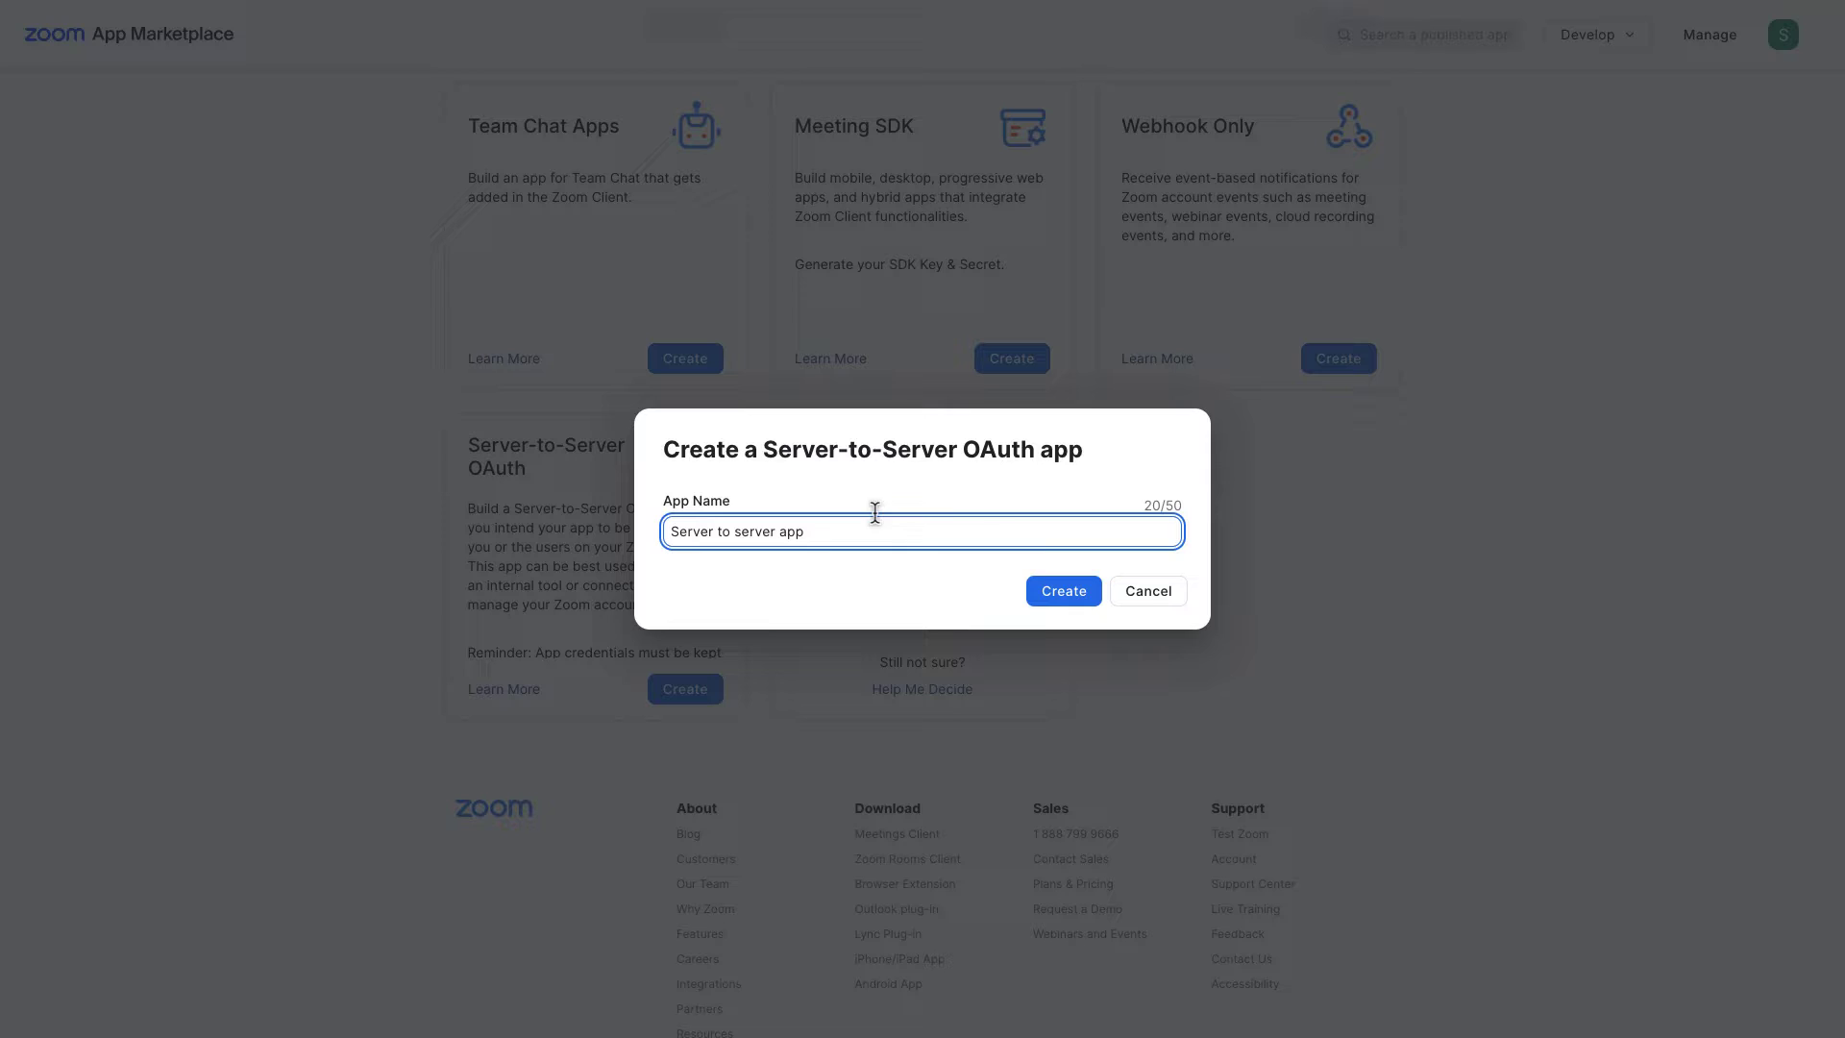
click(1052, 590)
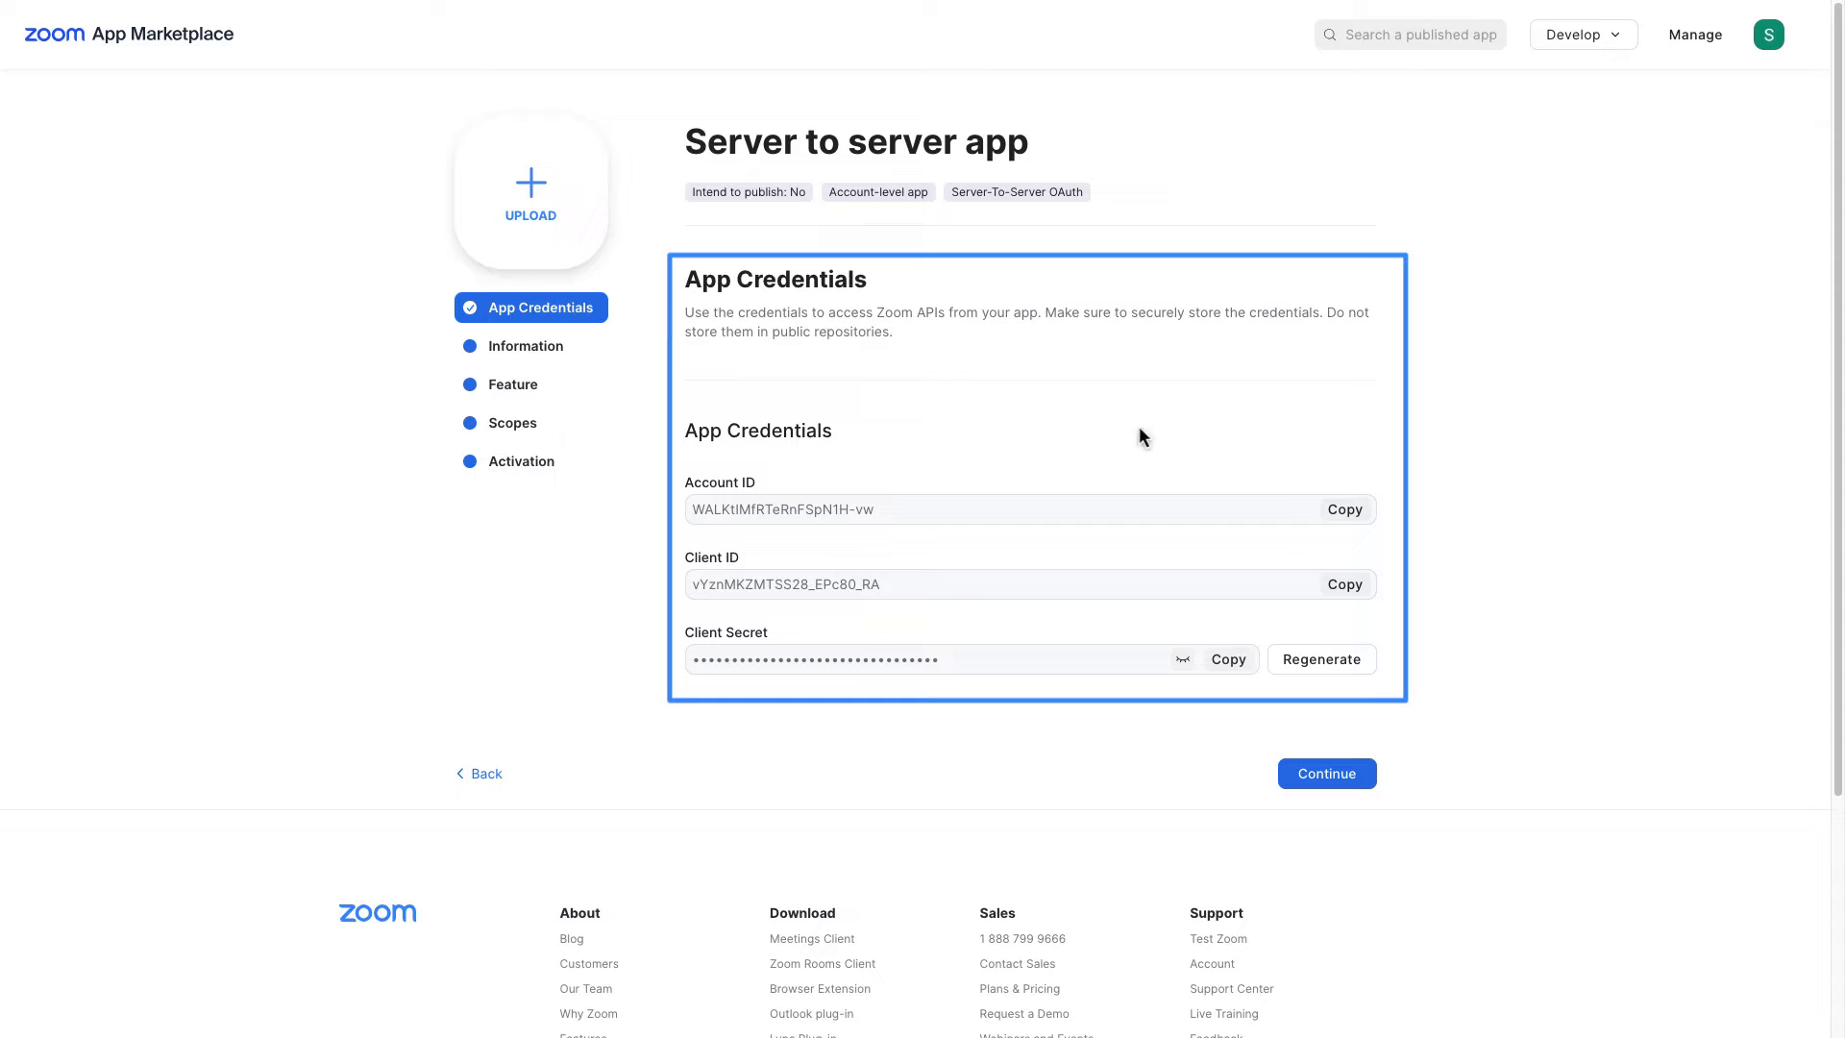
Step: Copy the app's Account ID, Client ID and Client Secret into eRoom Zoom Settings and save
click(1344, 509)
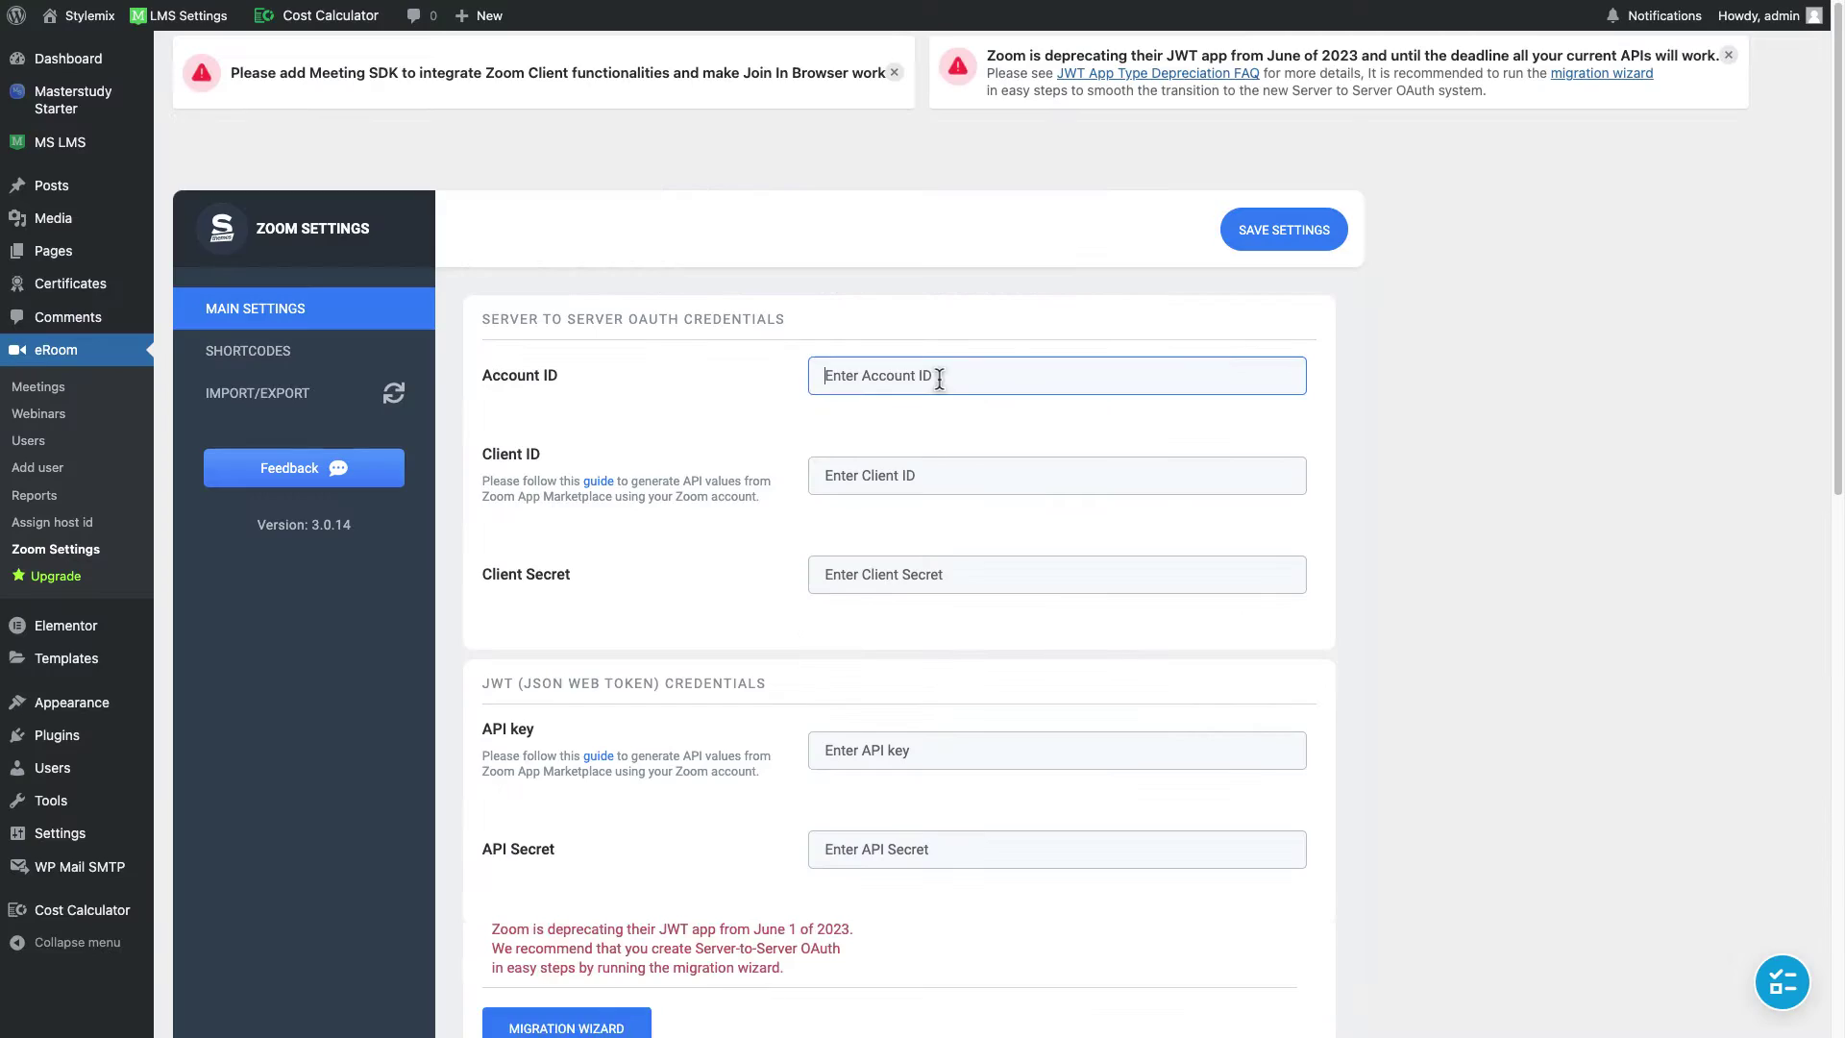
key(ctrl+v)
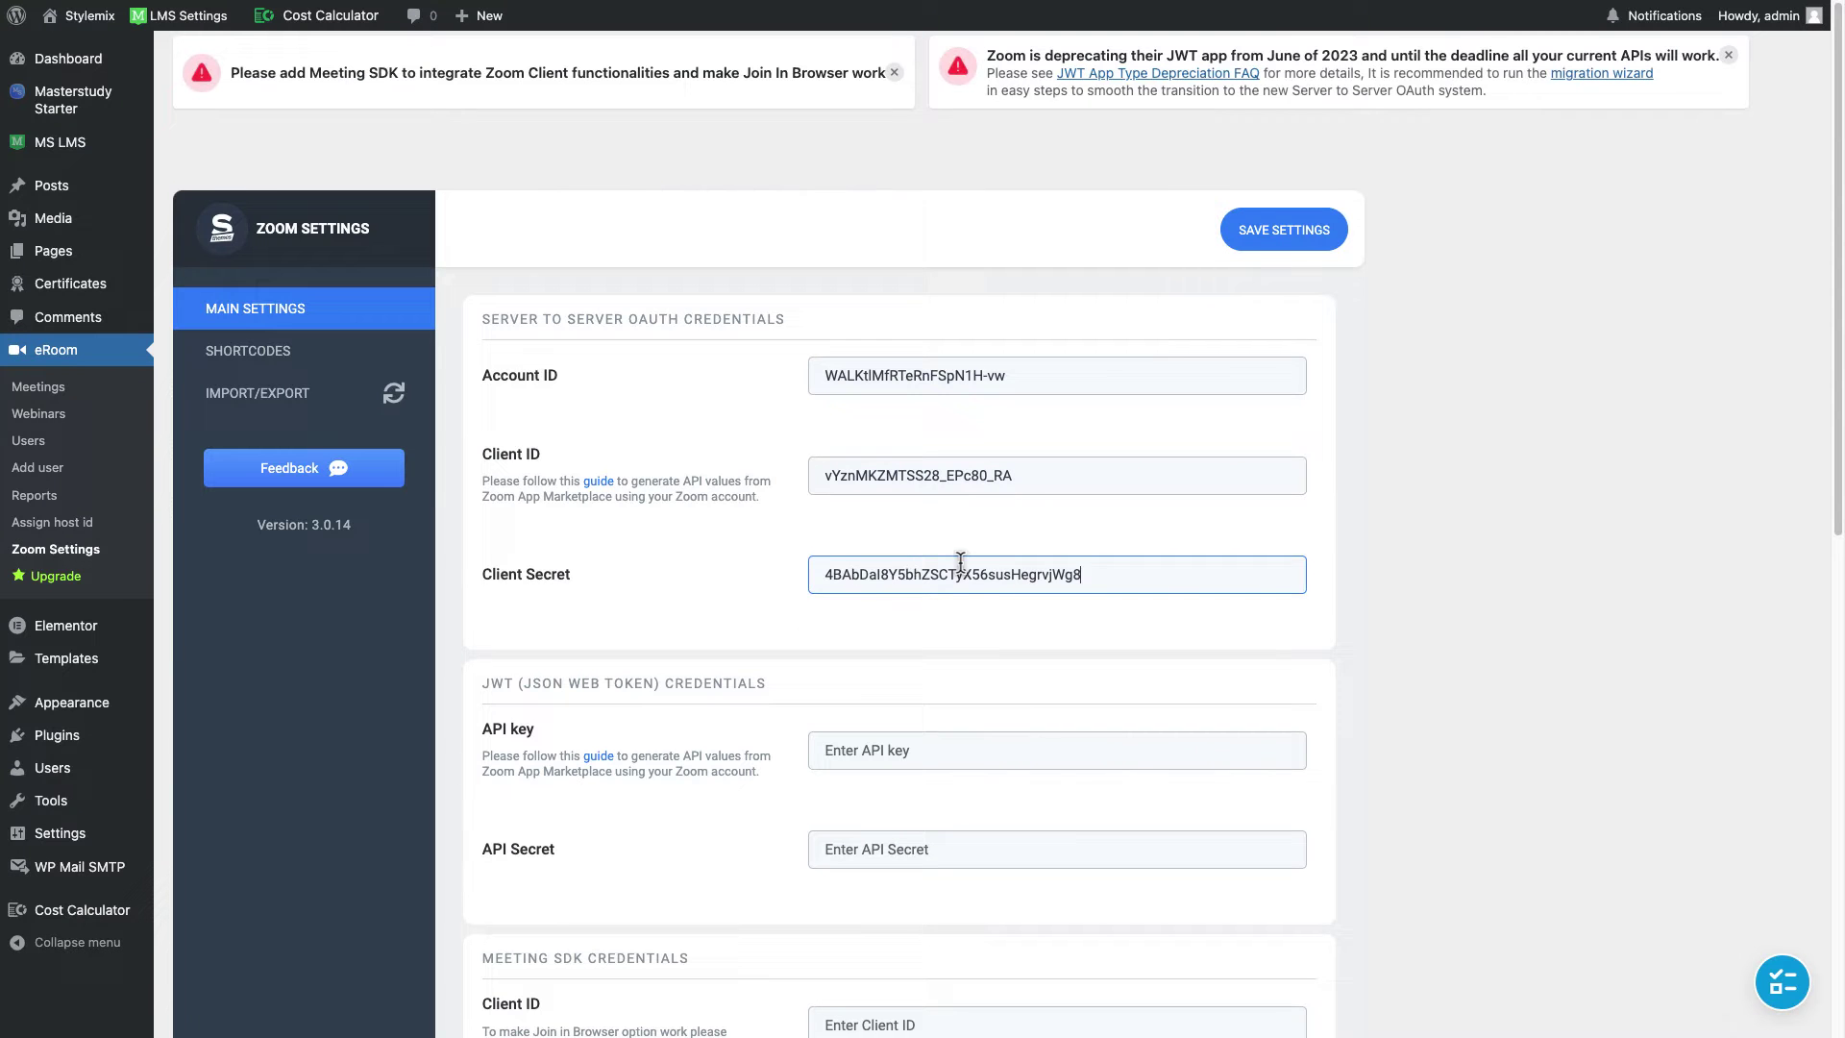
click(1262, 248)
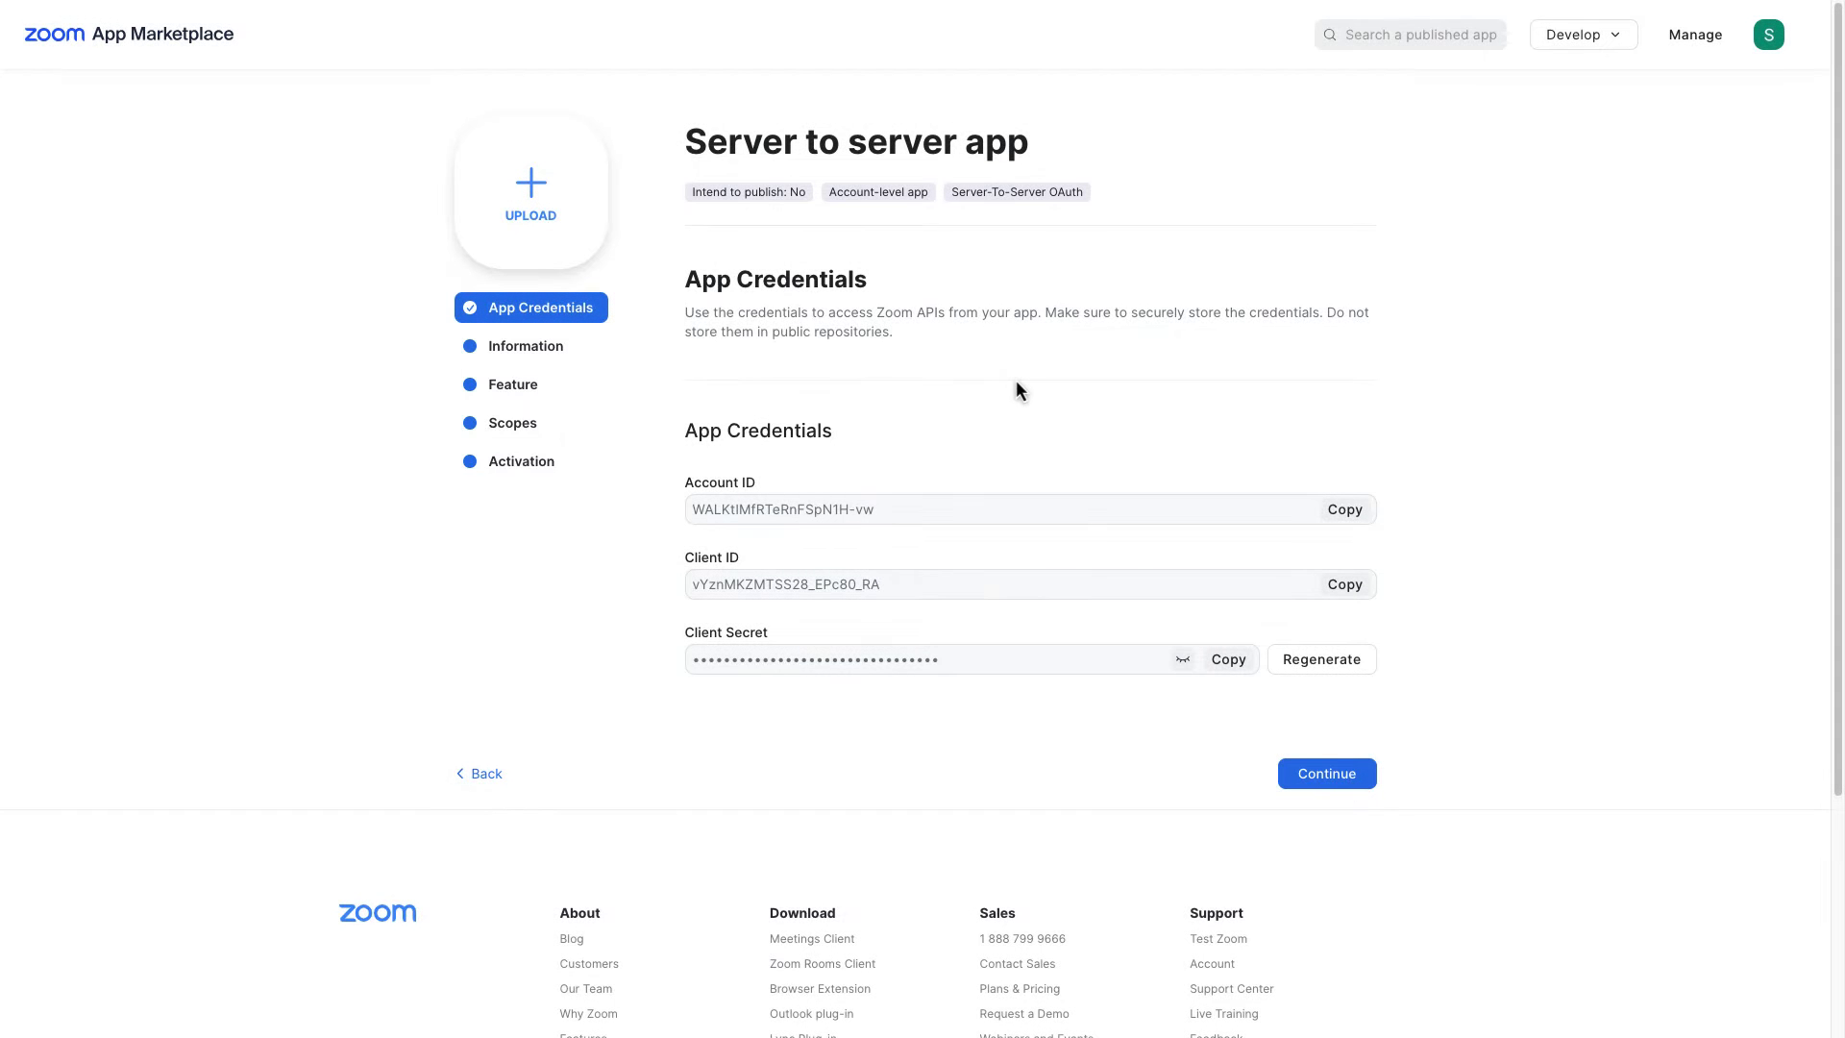
Step: Enter short description 'Lorem ipsum', company 'Stylemix' and the developer contact name, then continue to Scopes
click(1364, 776)
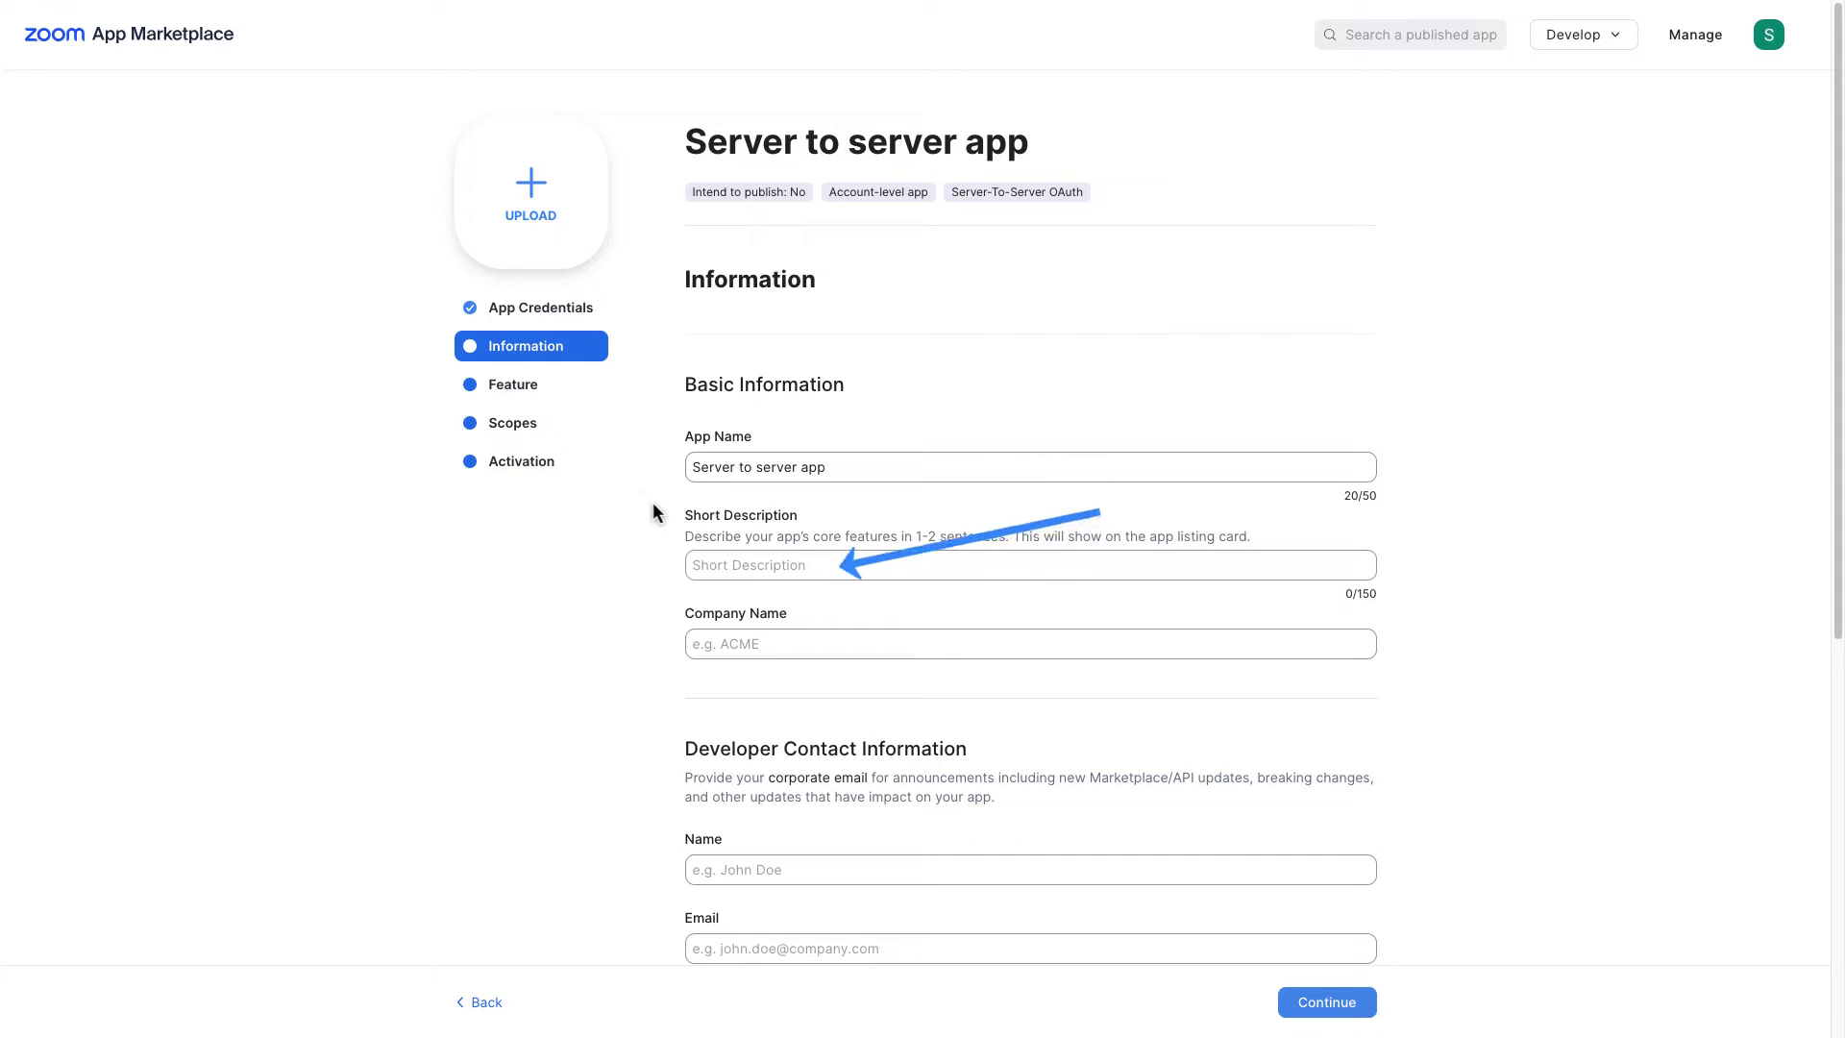
scroll(657, 516, down, 2)
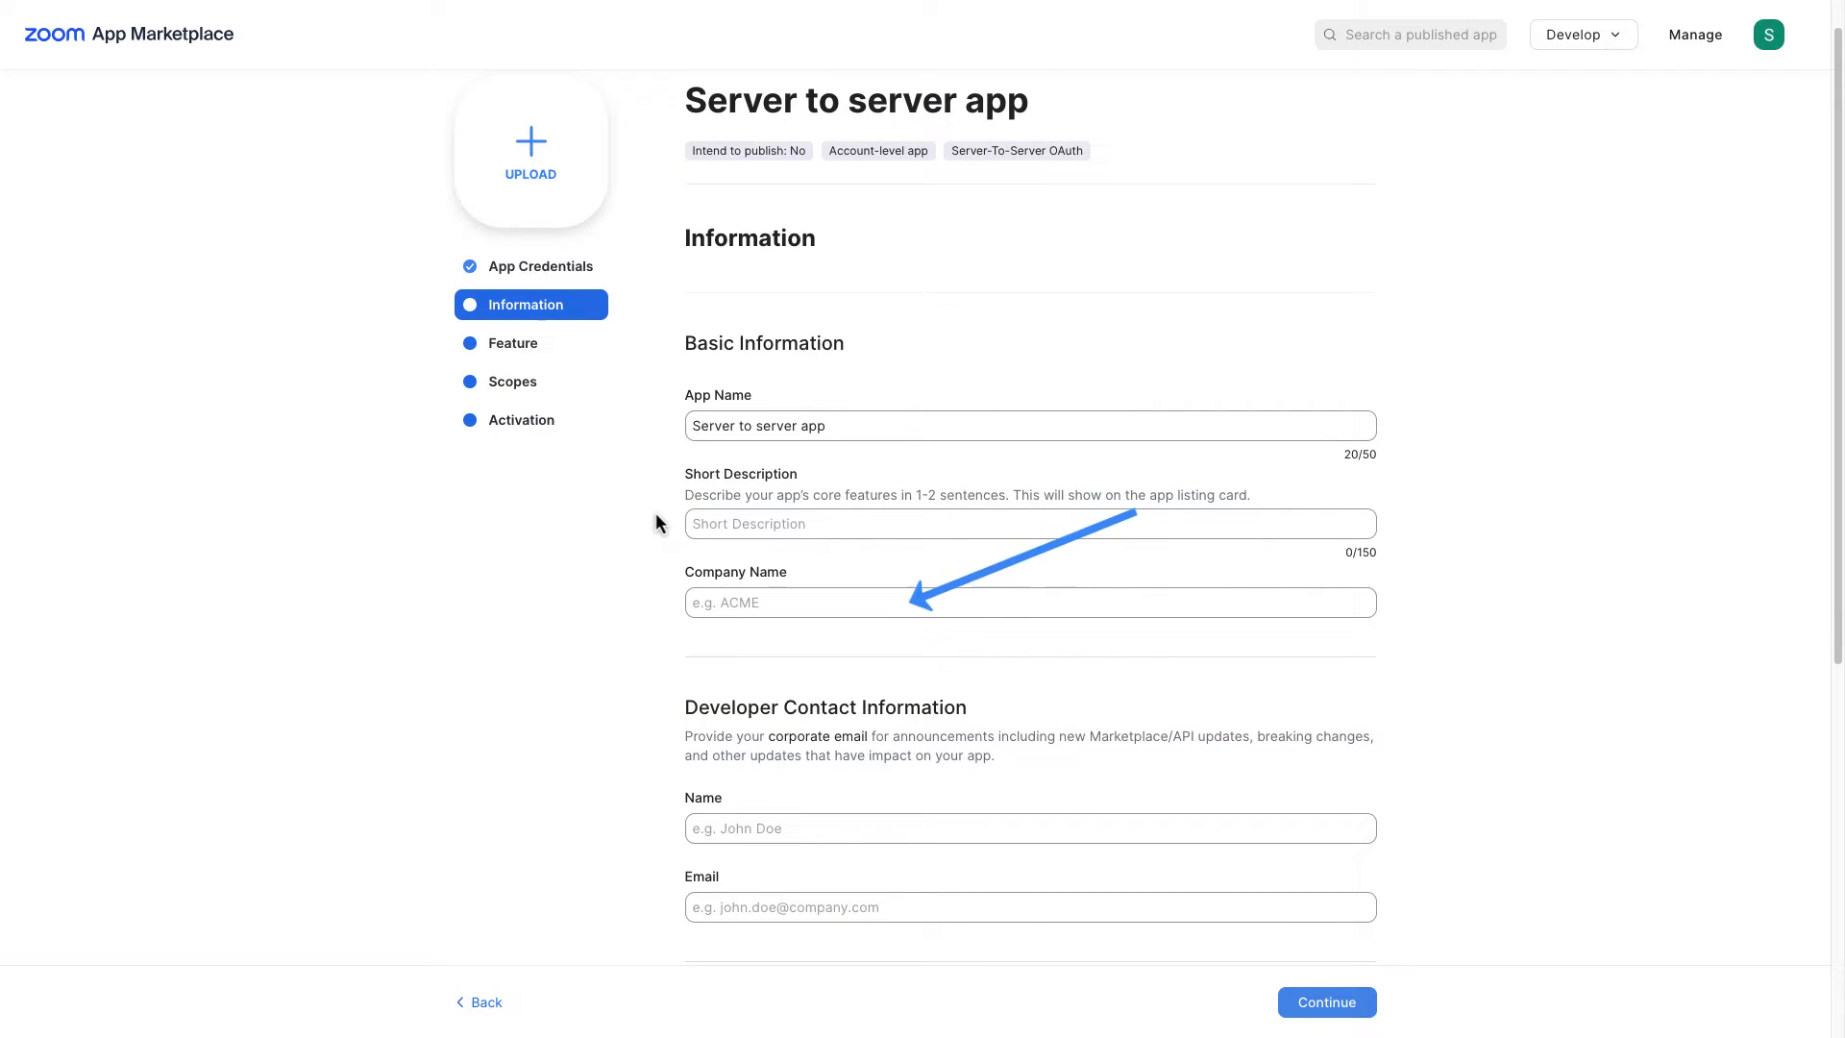
scroll(657, 523, down, 1)
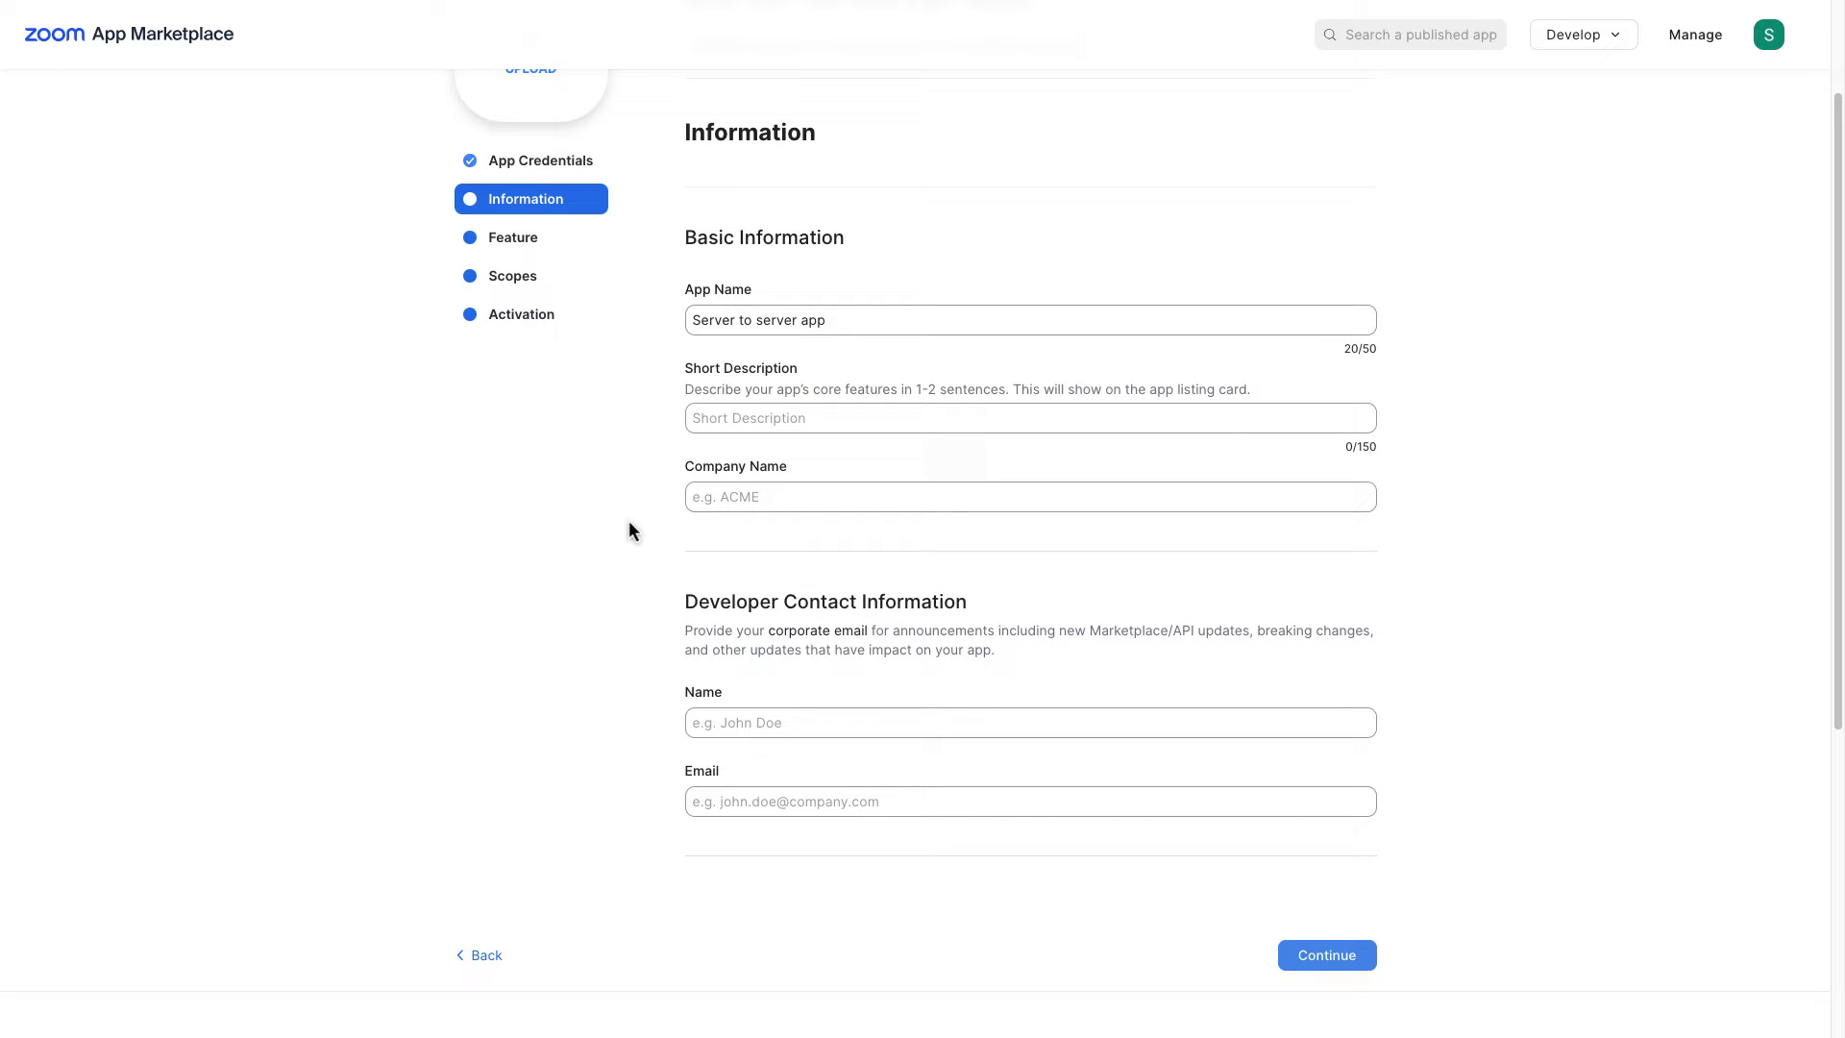
click(730, 417)
text(Lorem ipsum)
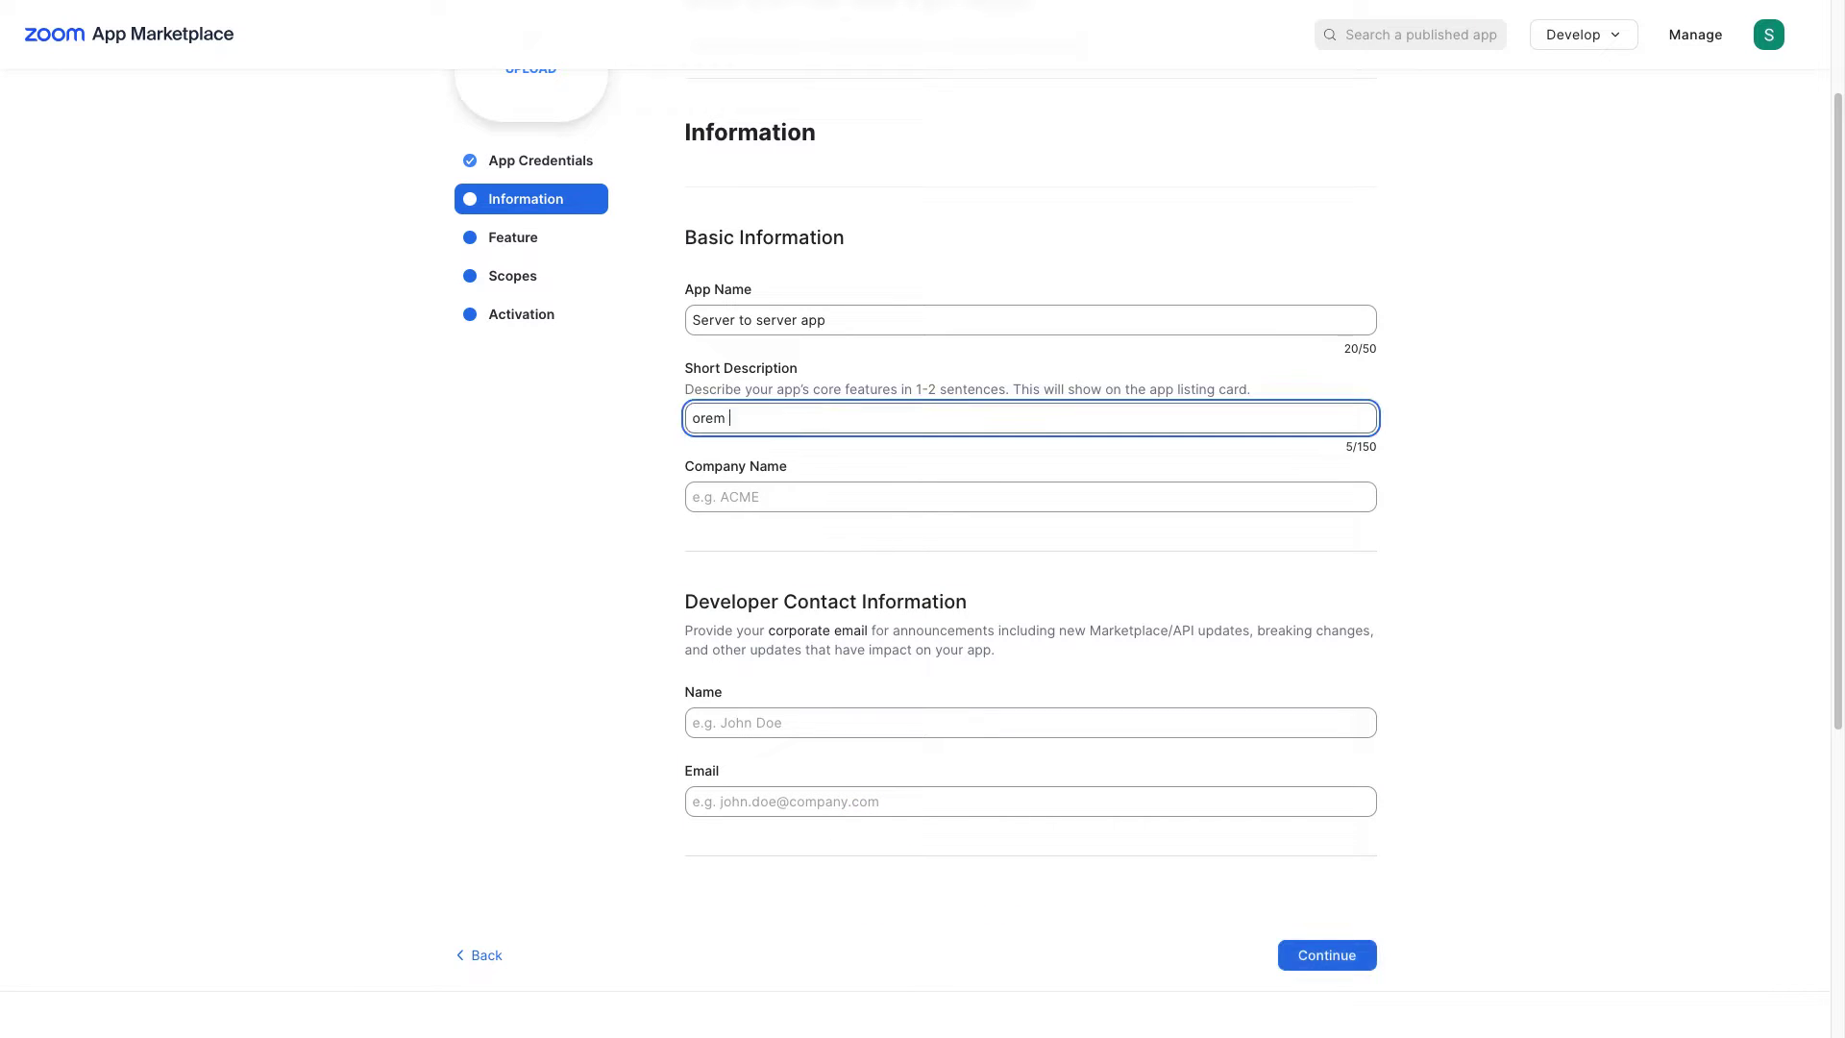
key(Tab)
text(Stylemix)
key(Tab)
text(Parker J.)
key(Tab)
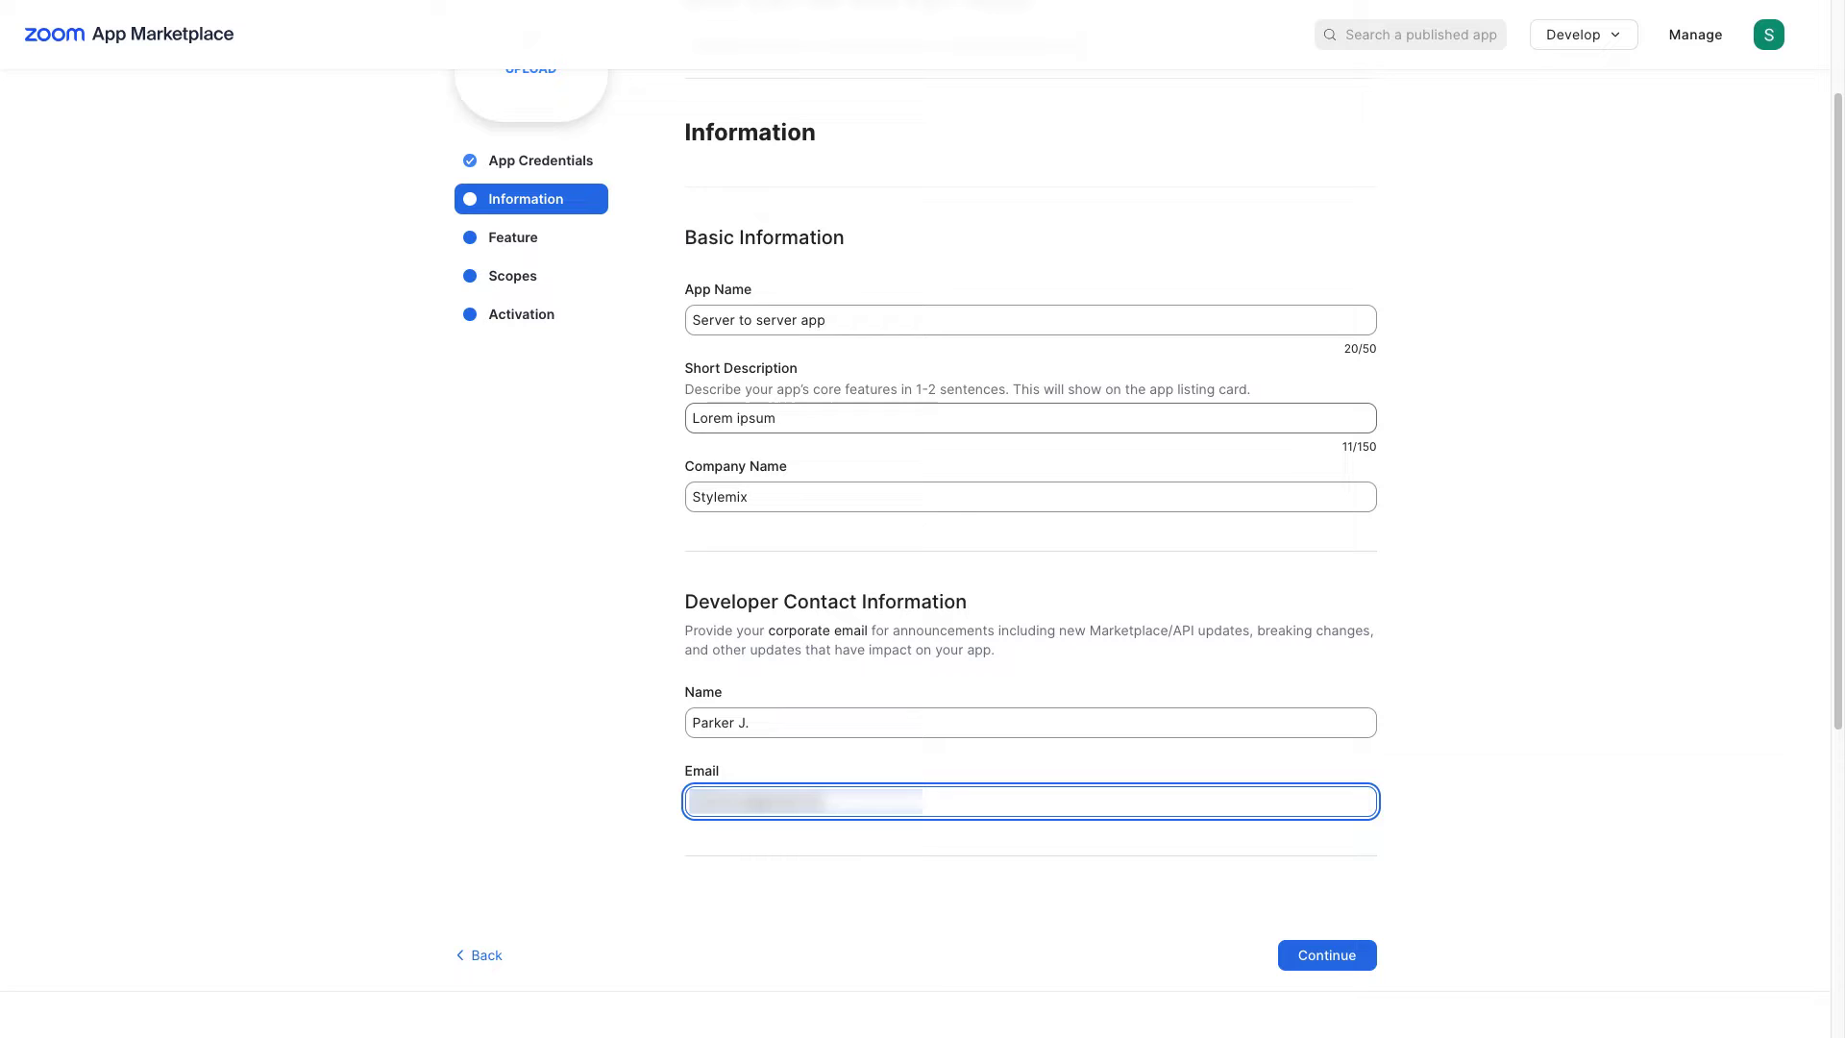
click(1326, 955)
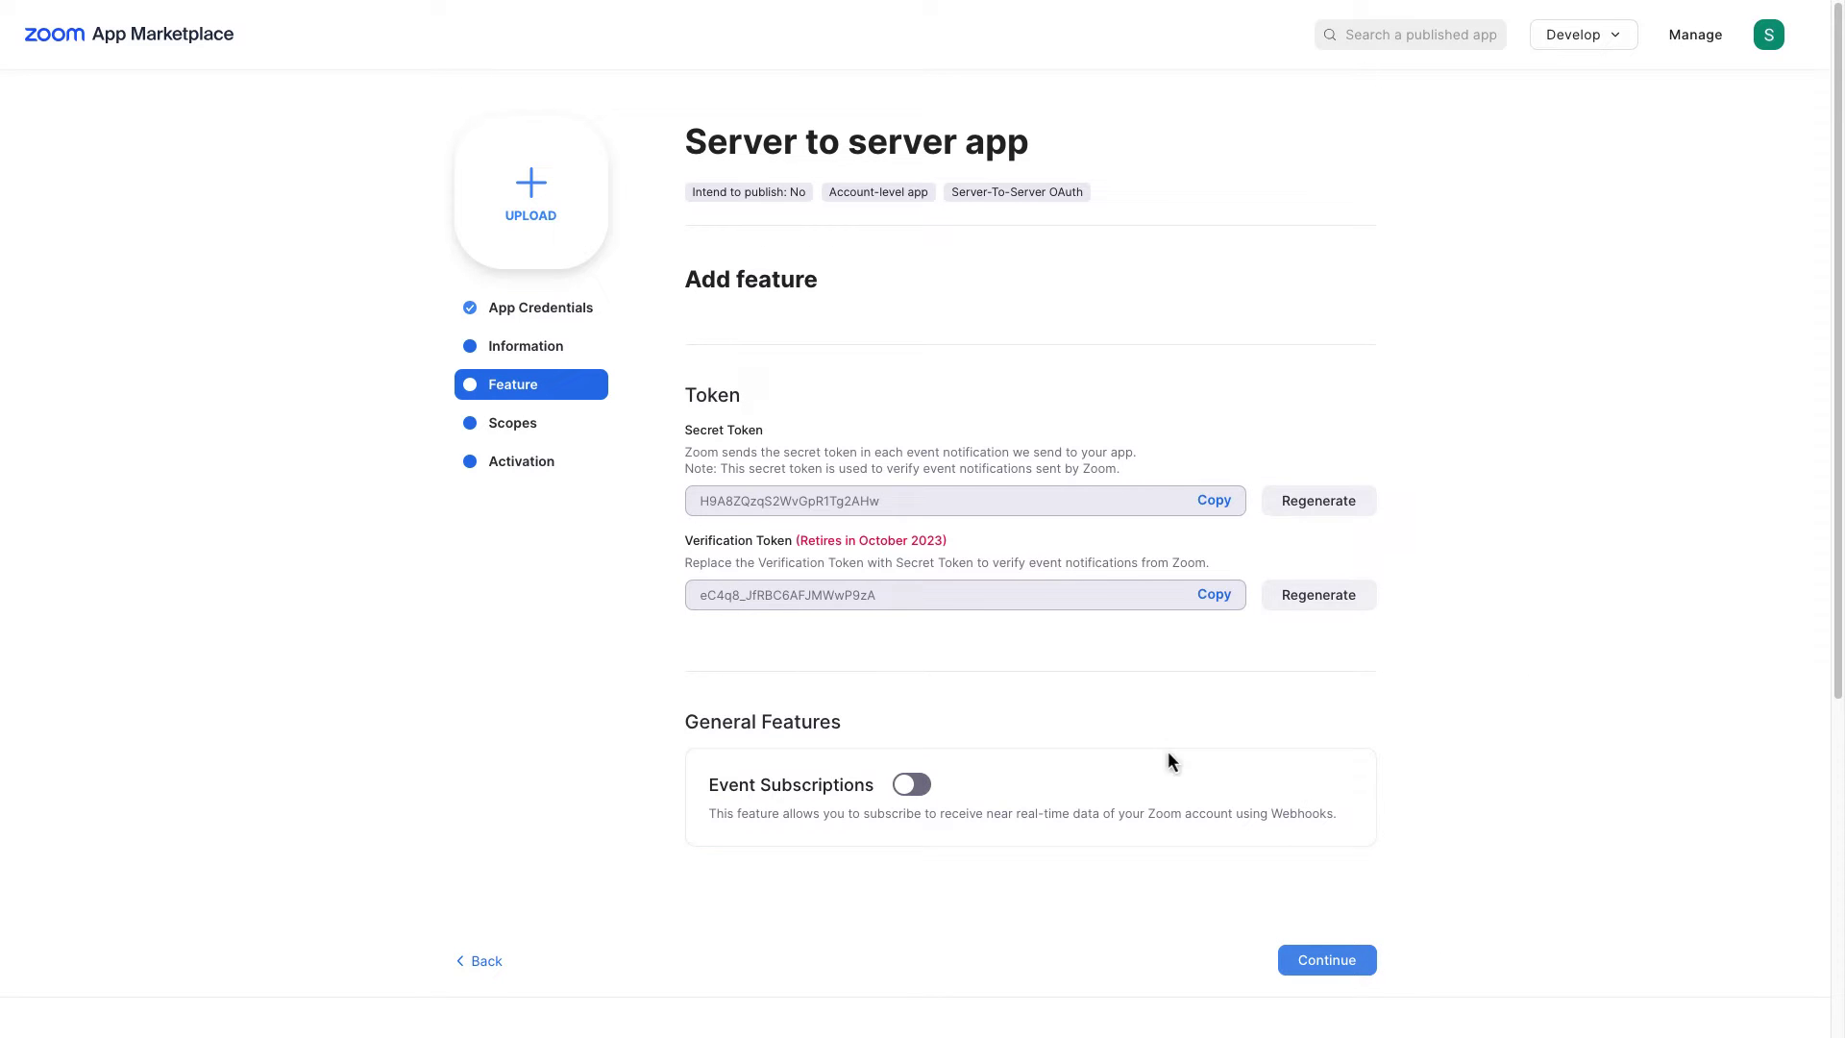
click(1364, 960)
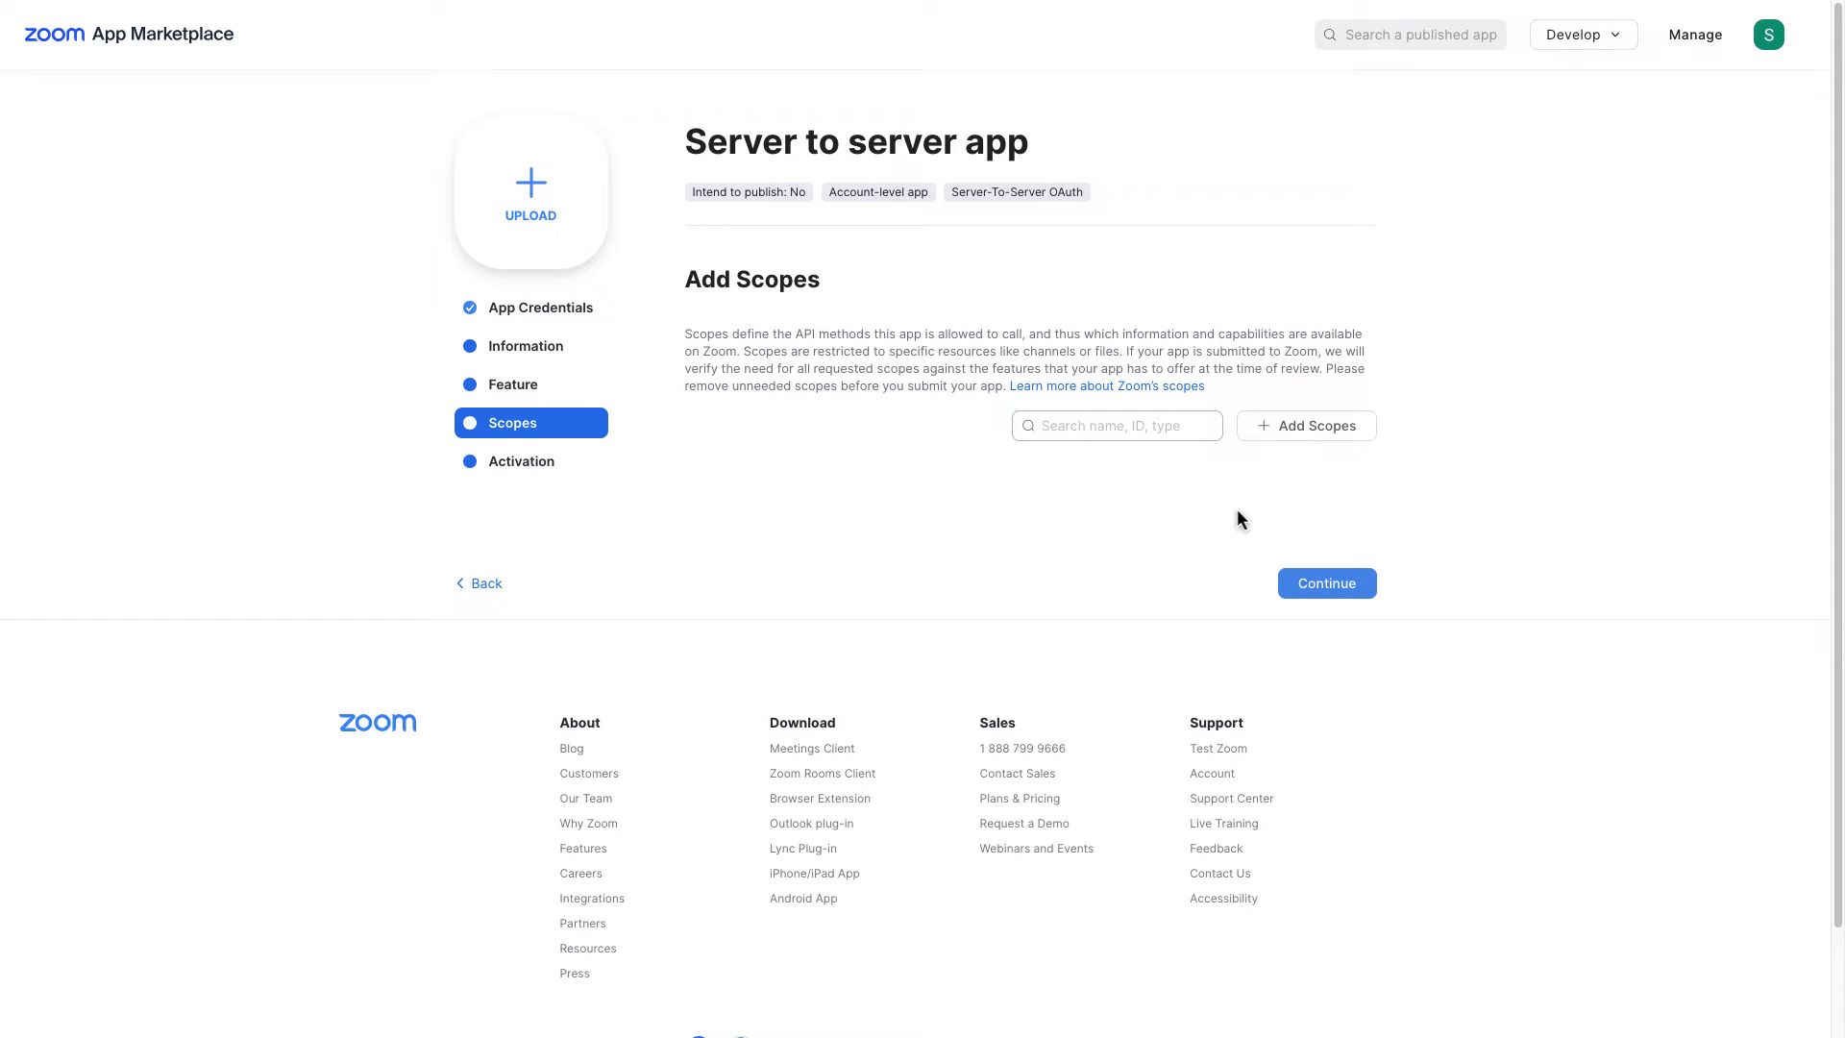
Step: Add the meeting:master, meeting read:admin and meeting:write:admin scopes
click(1317, 426)
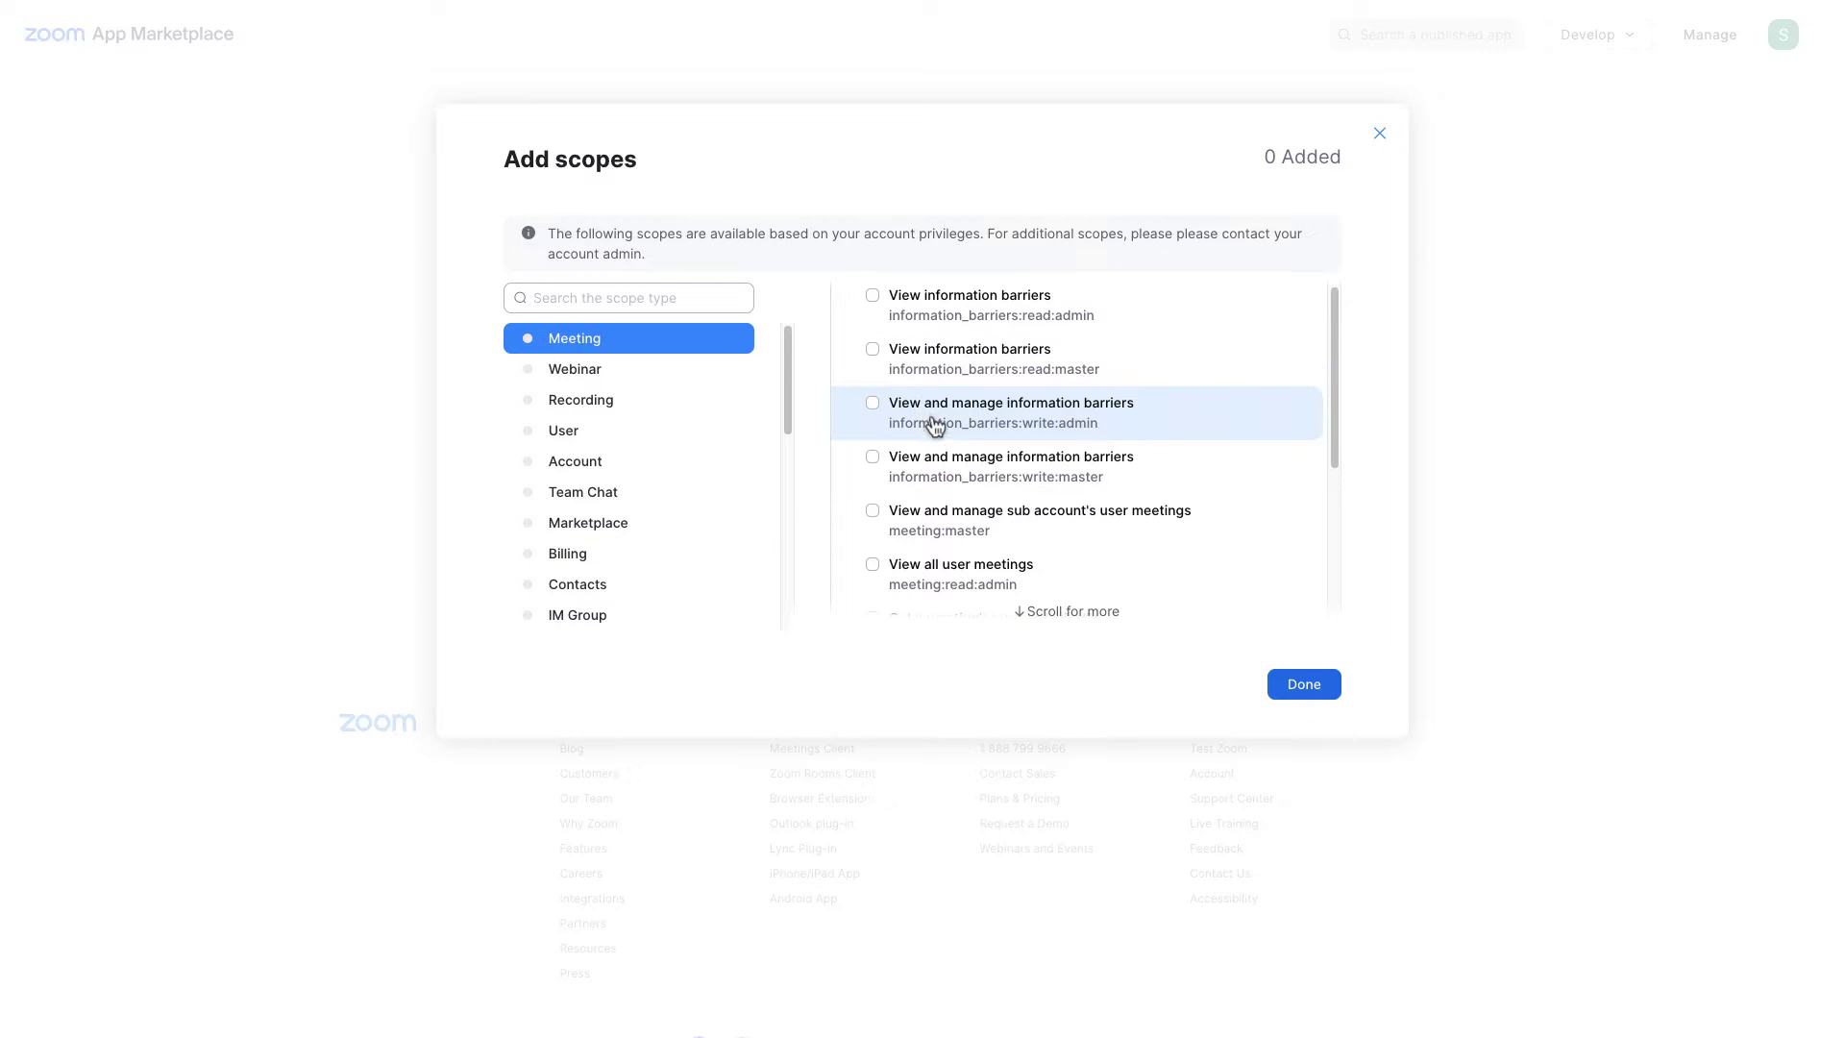
scroll(932, 428, down, 1)
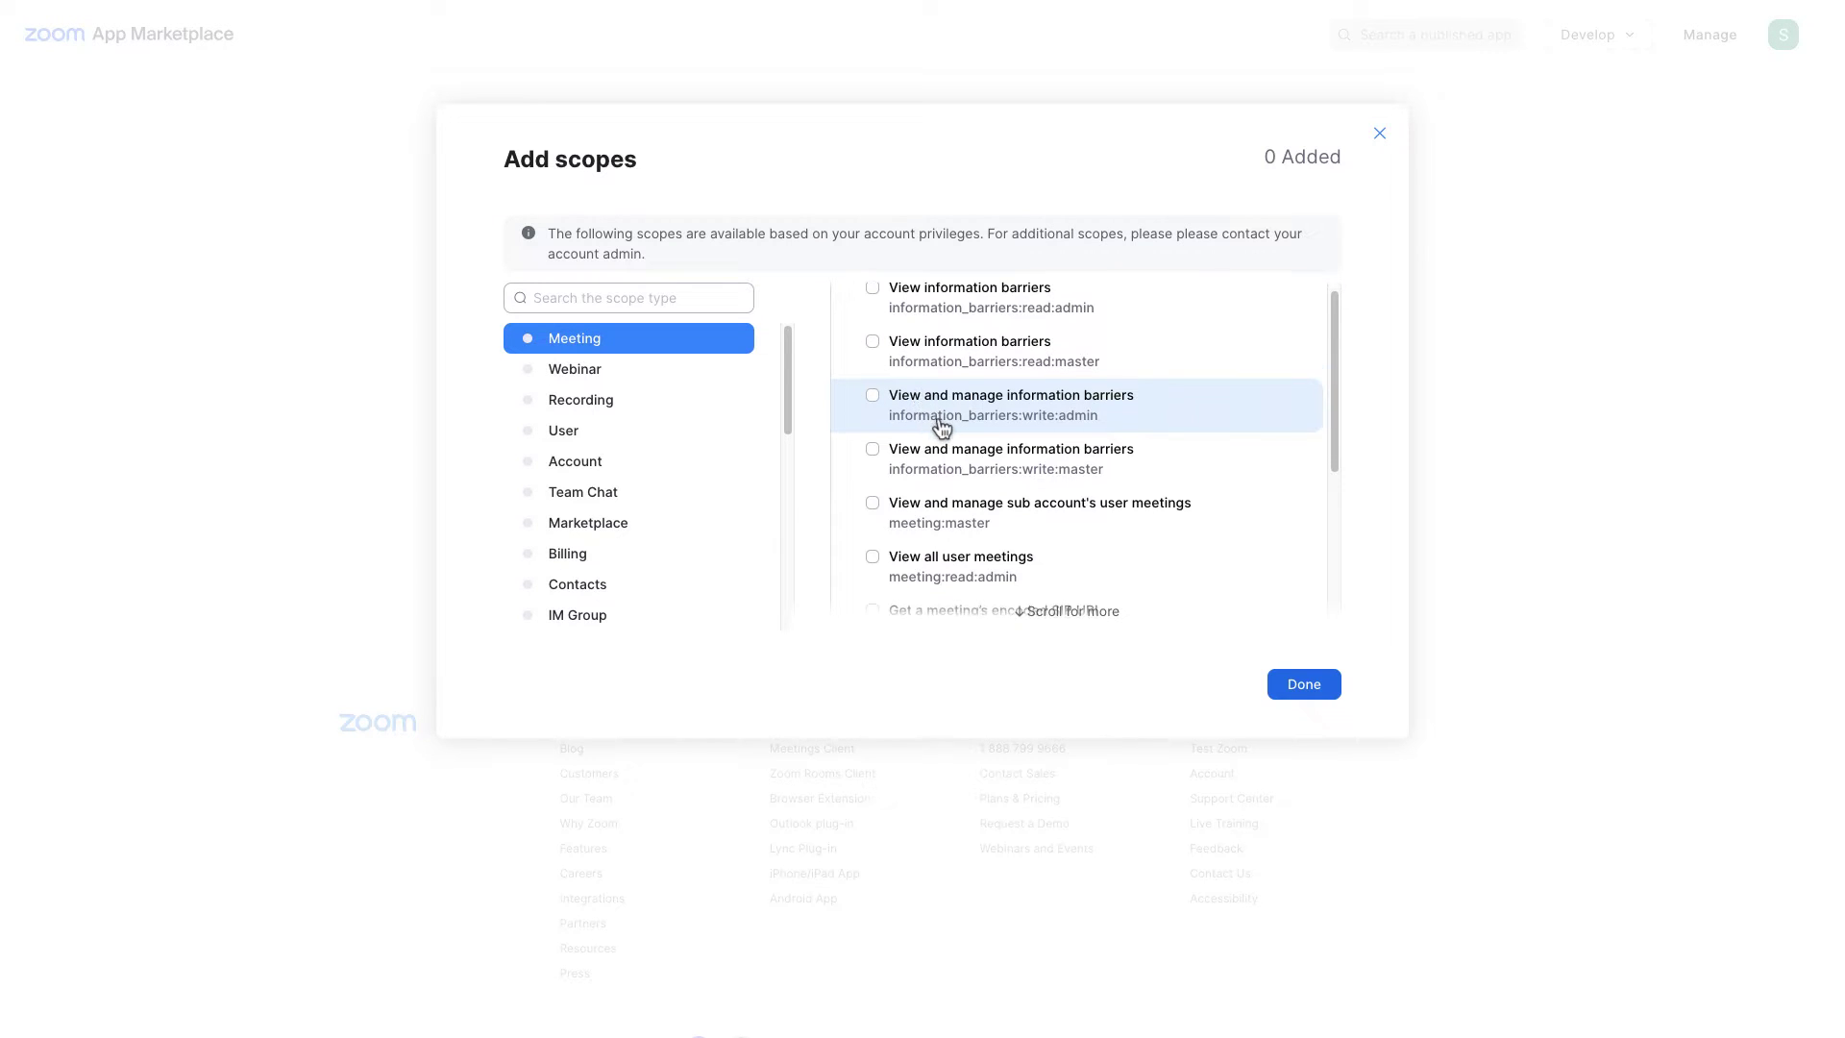
click(1105, 520)
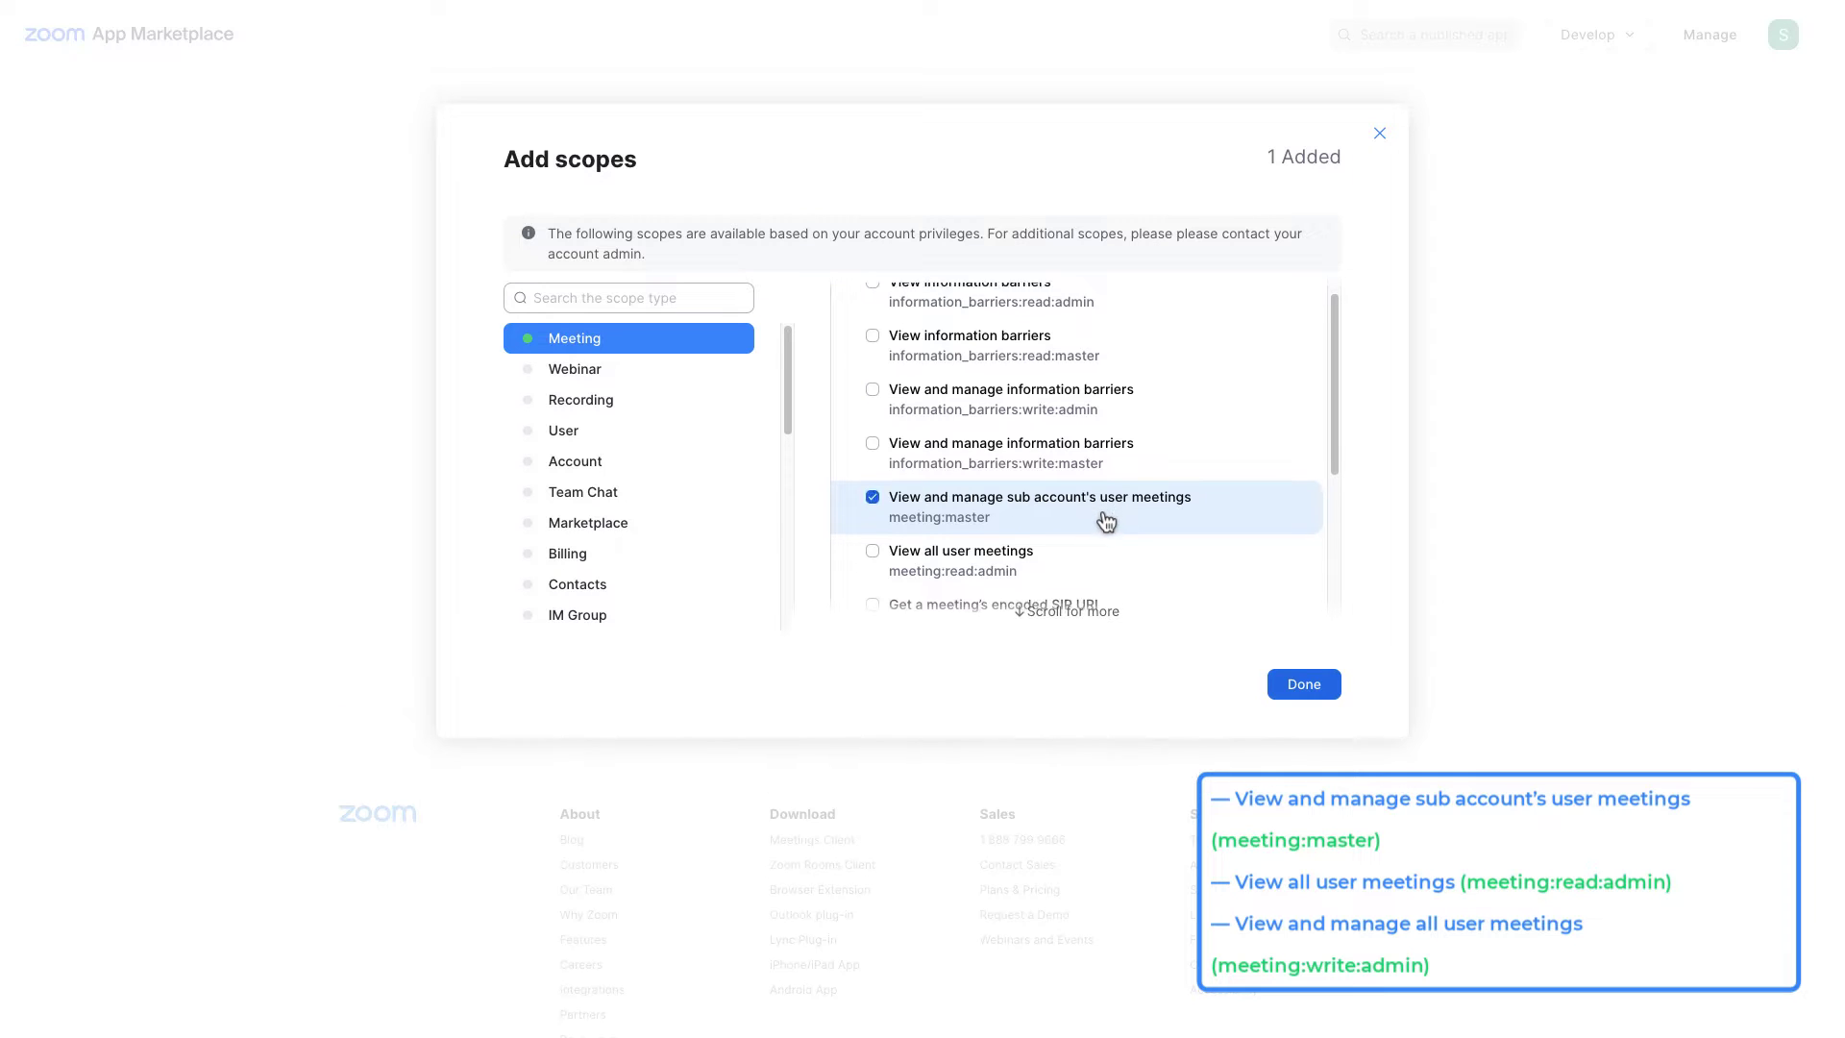
scroll(1105, 521, down, 1)
click(973, 506)
scroll(973, 507, down, 1)
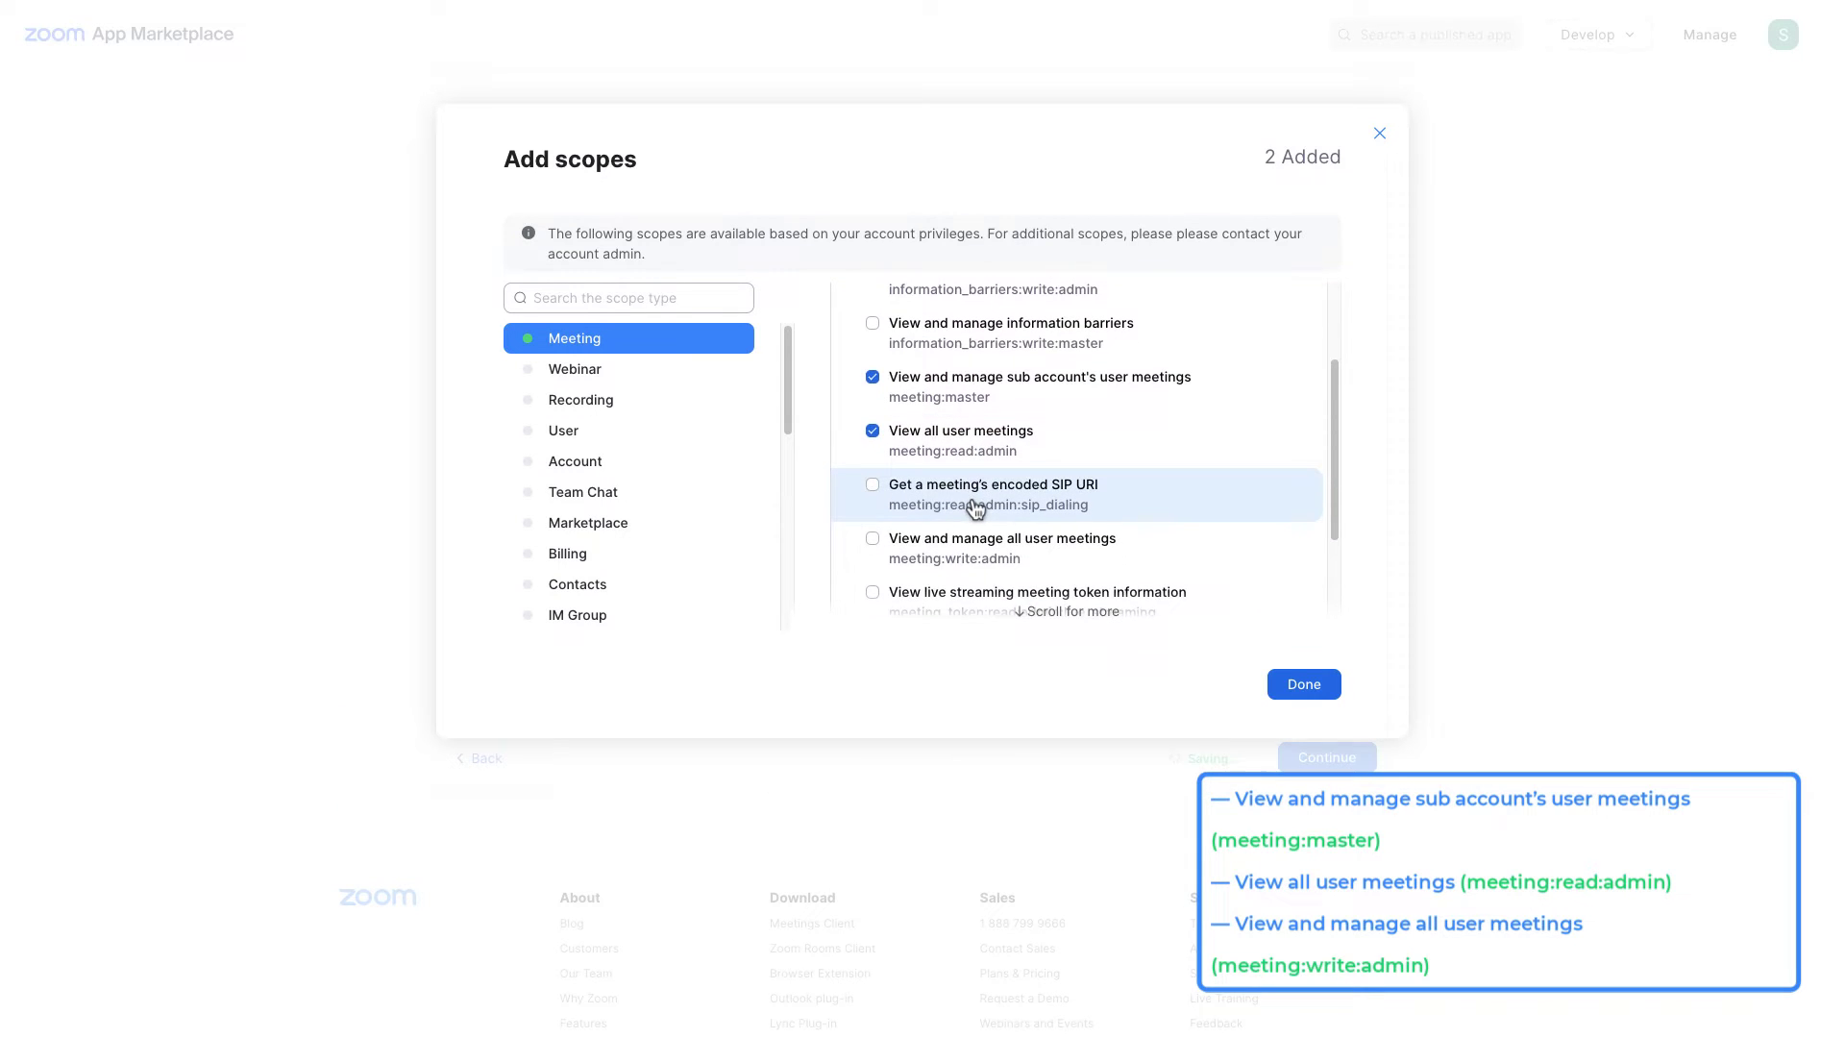
click(1103, 544)
Step: Add the webinar:master, webinar read:admin and webinar:write:admin scopes
click(658, 374)
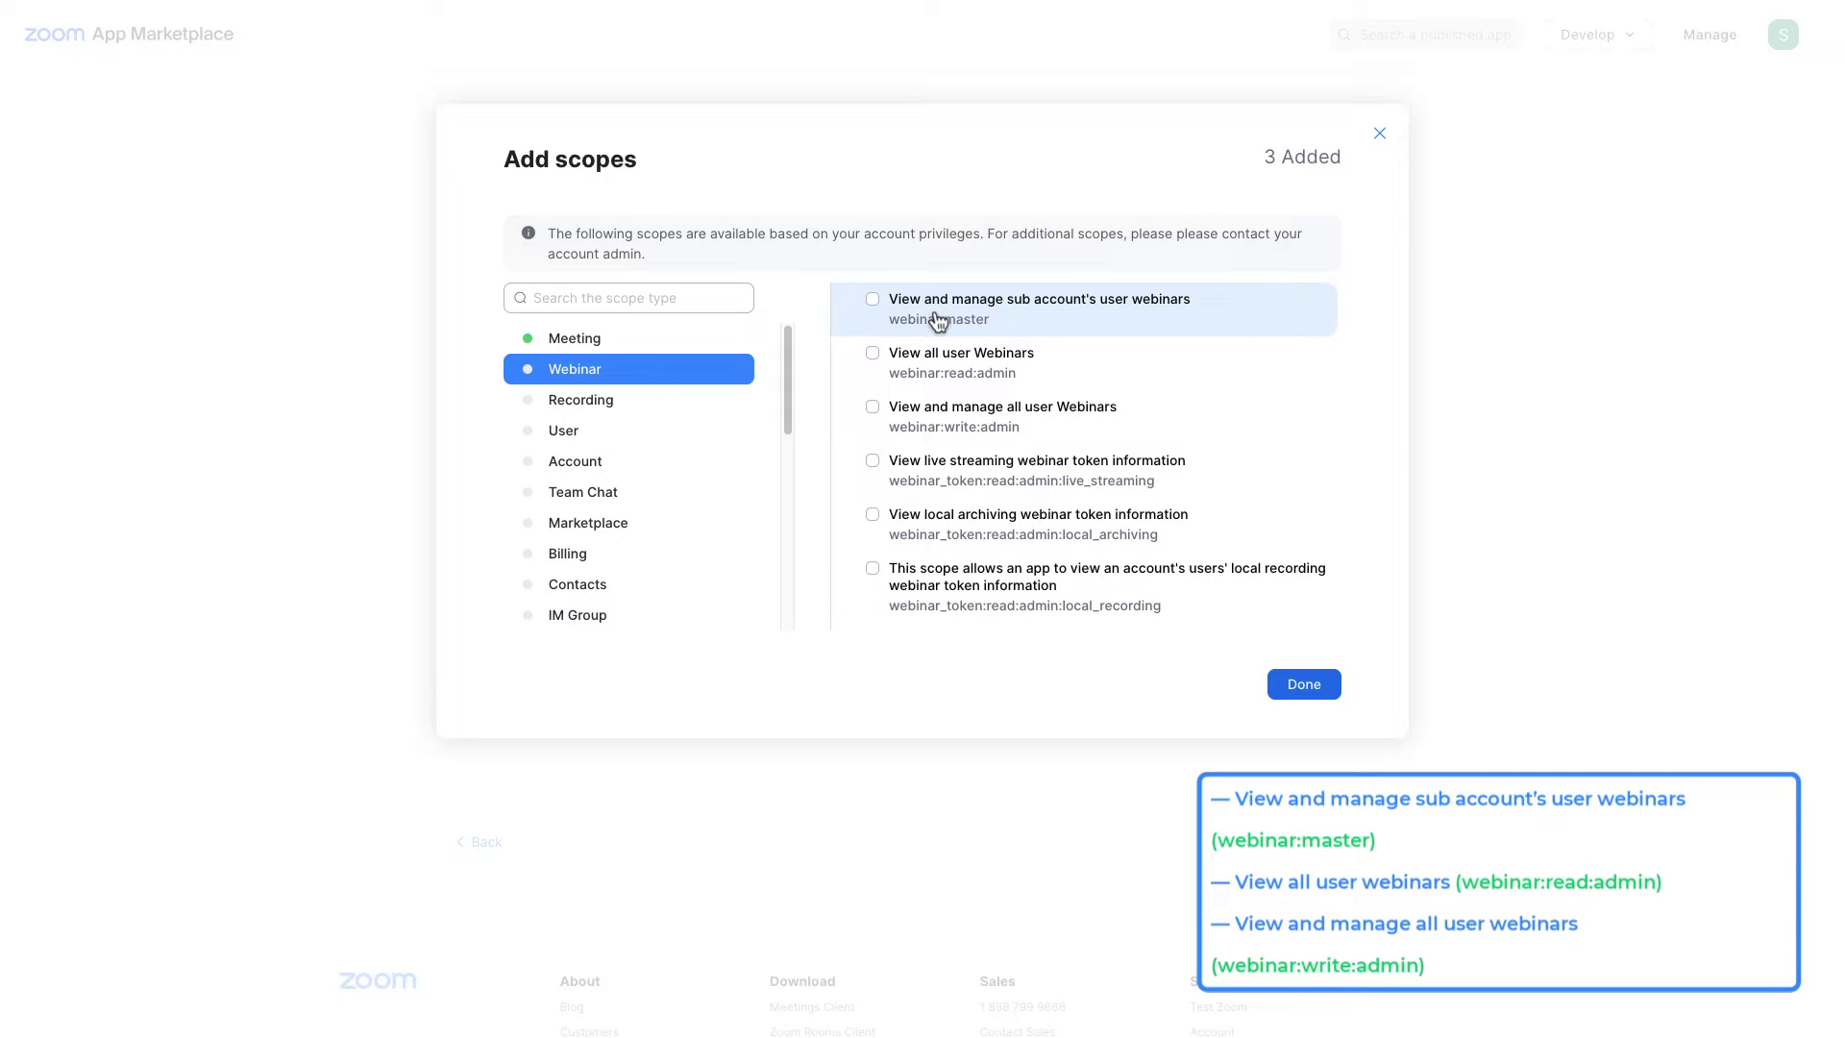
click(972, 320)
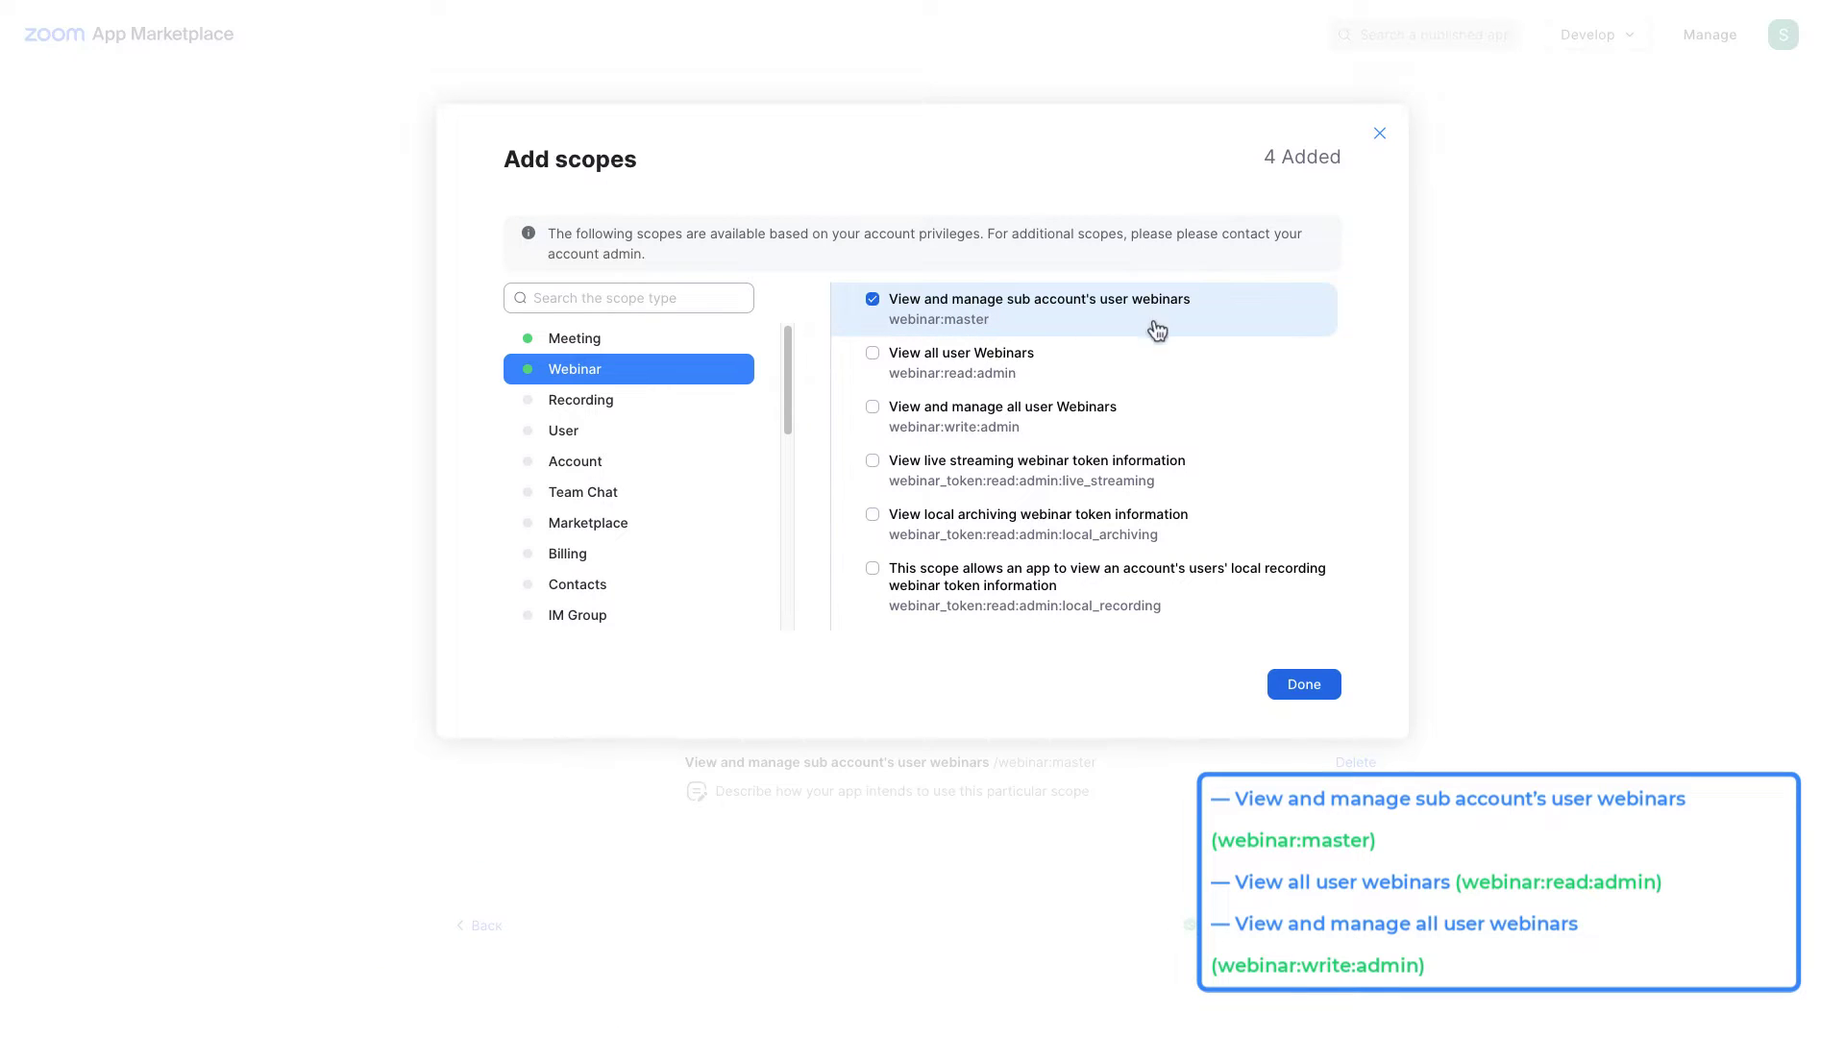
click(1126, 360)
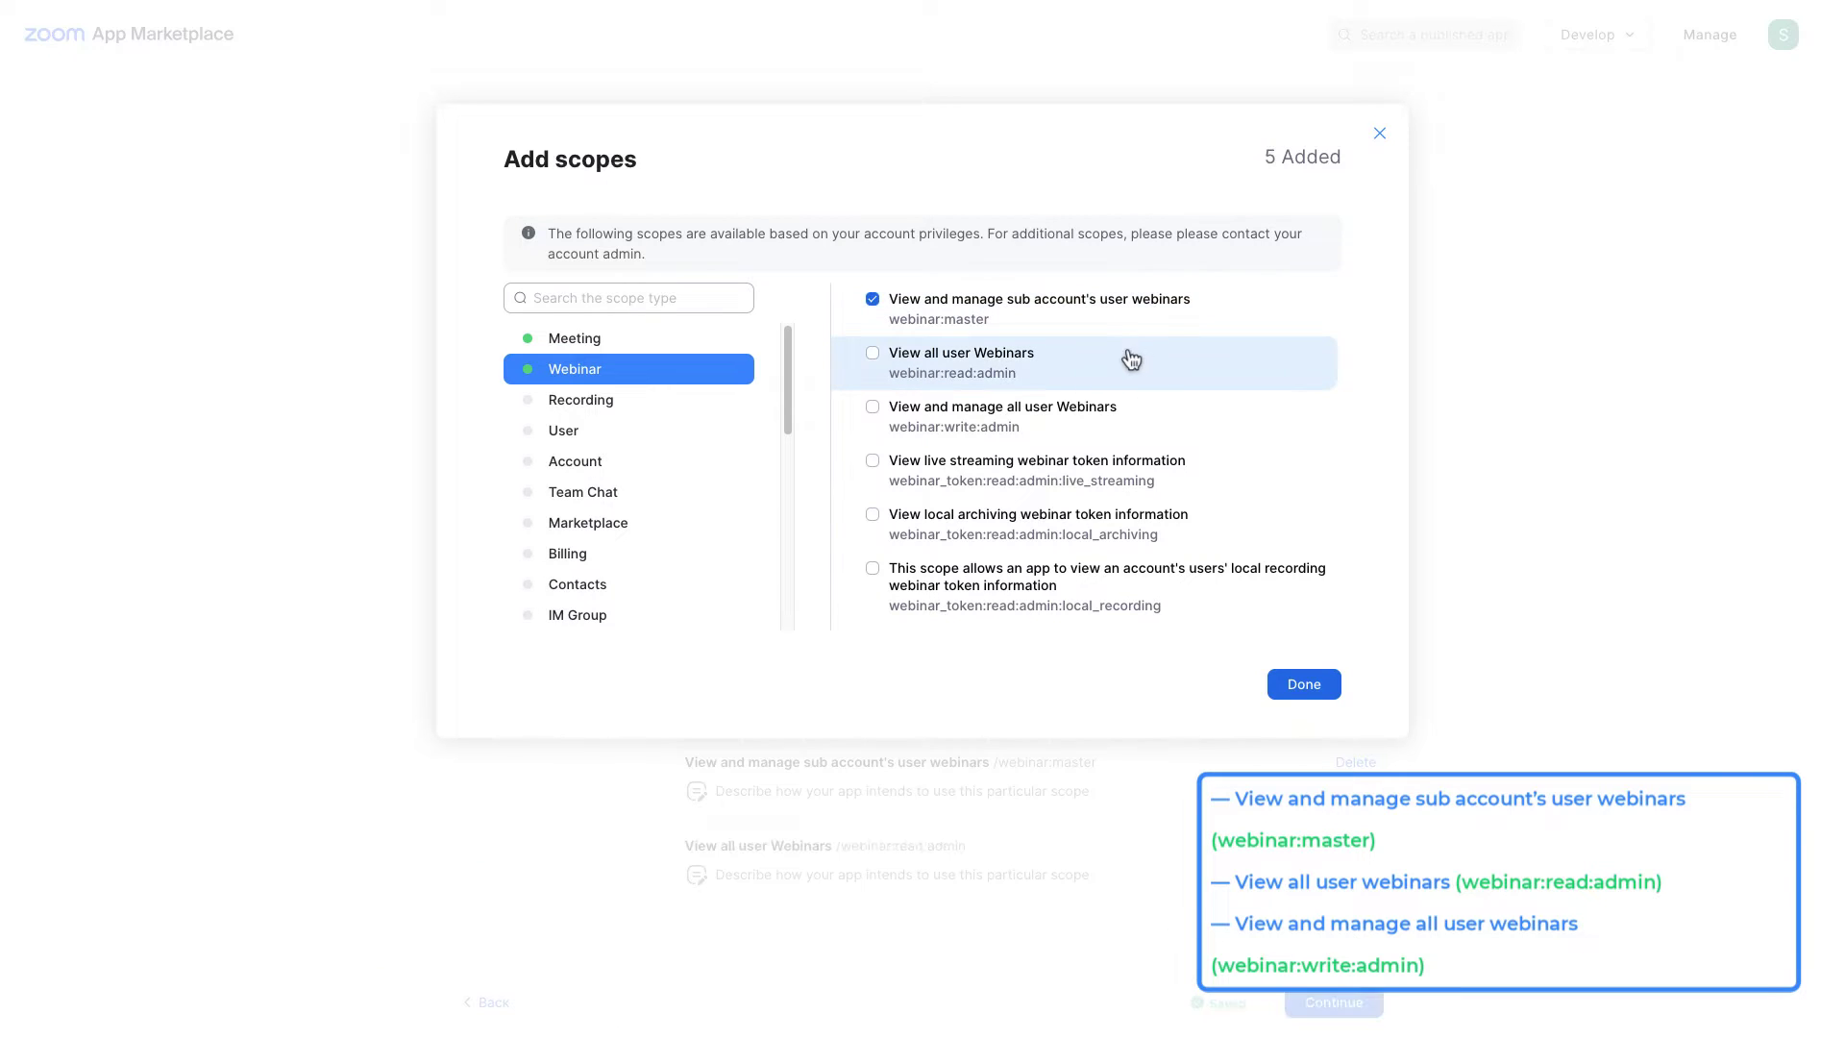
click(944, 427)
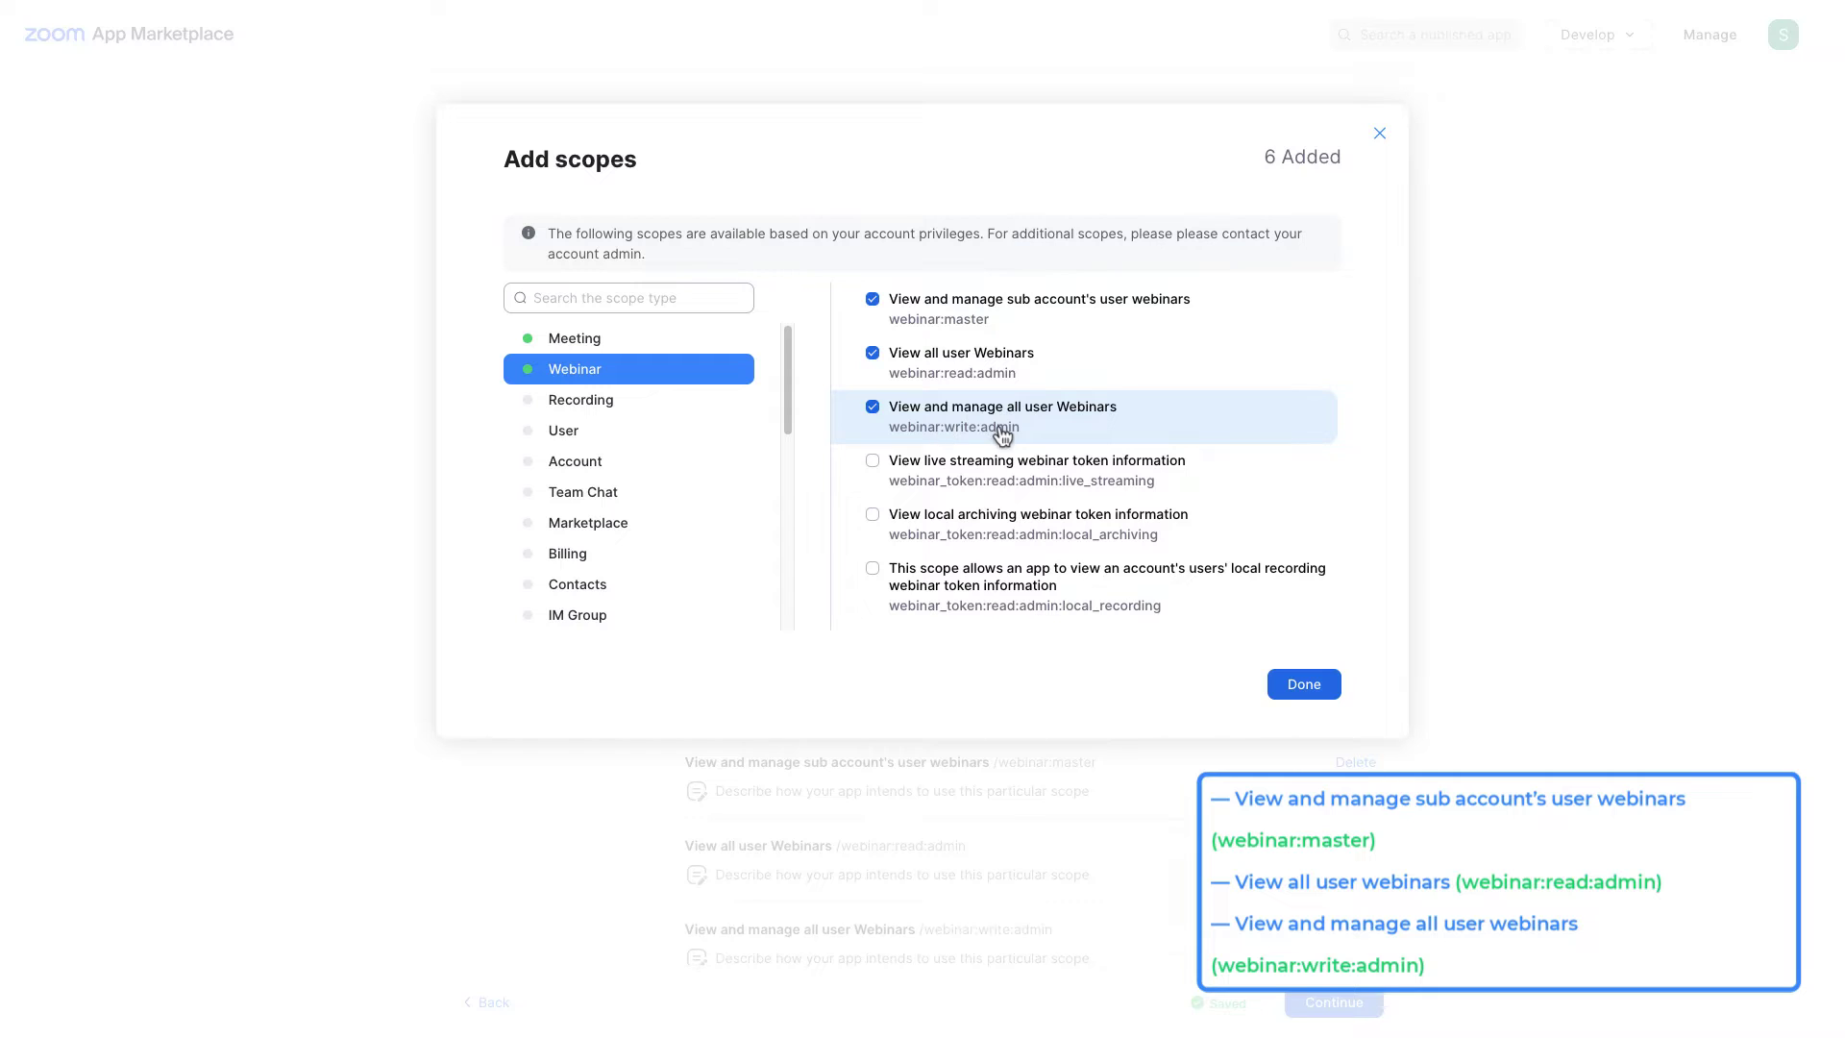
Step: Add the recording:master and recording:write:admin scopes, plus user:master and the remaining user scopes
click(639, 407)
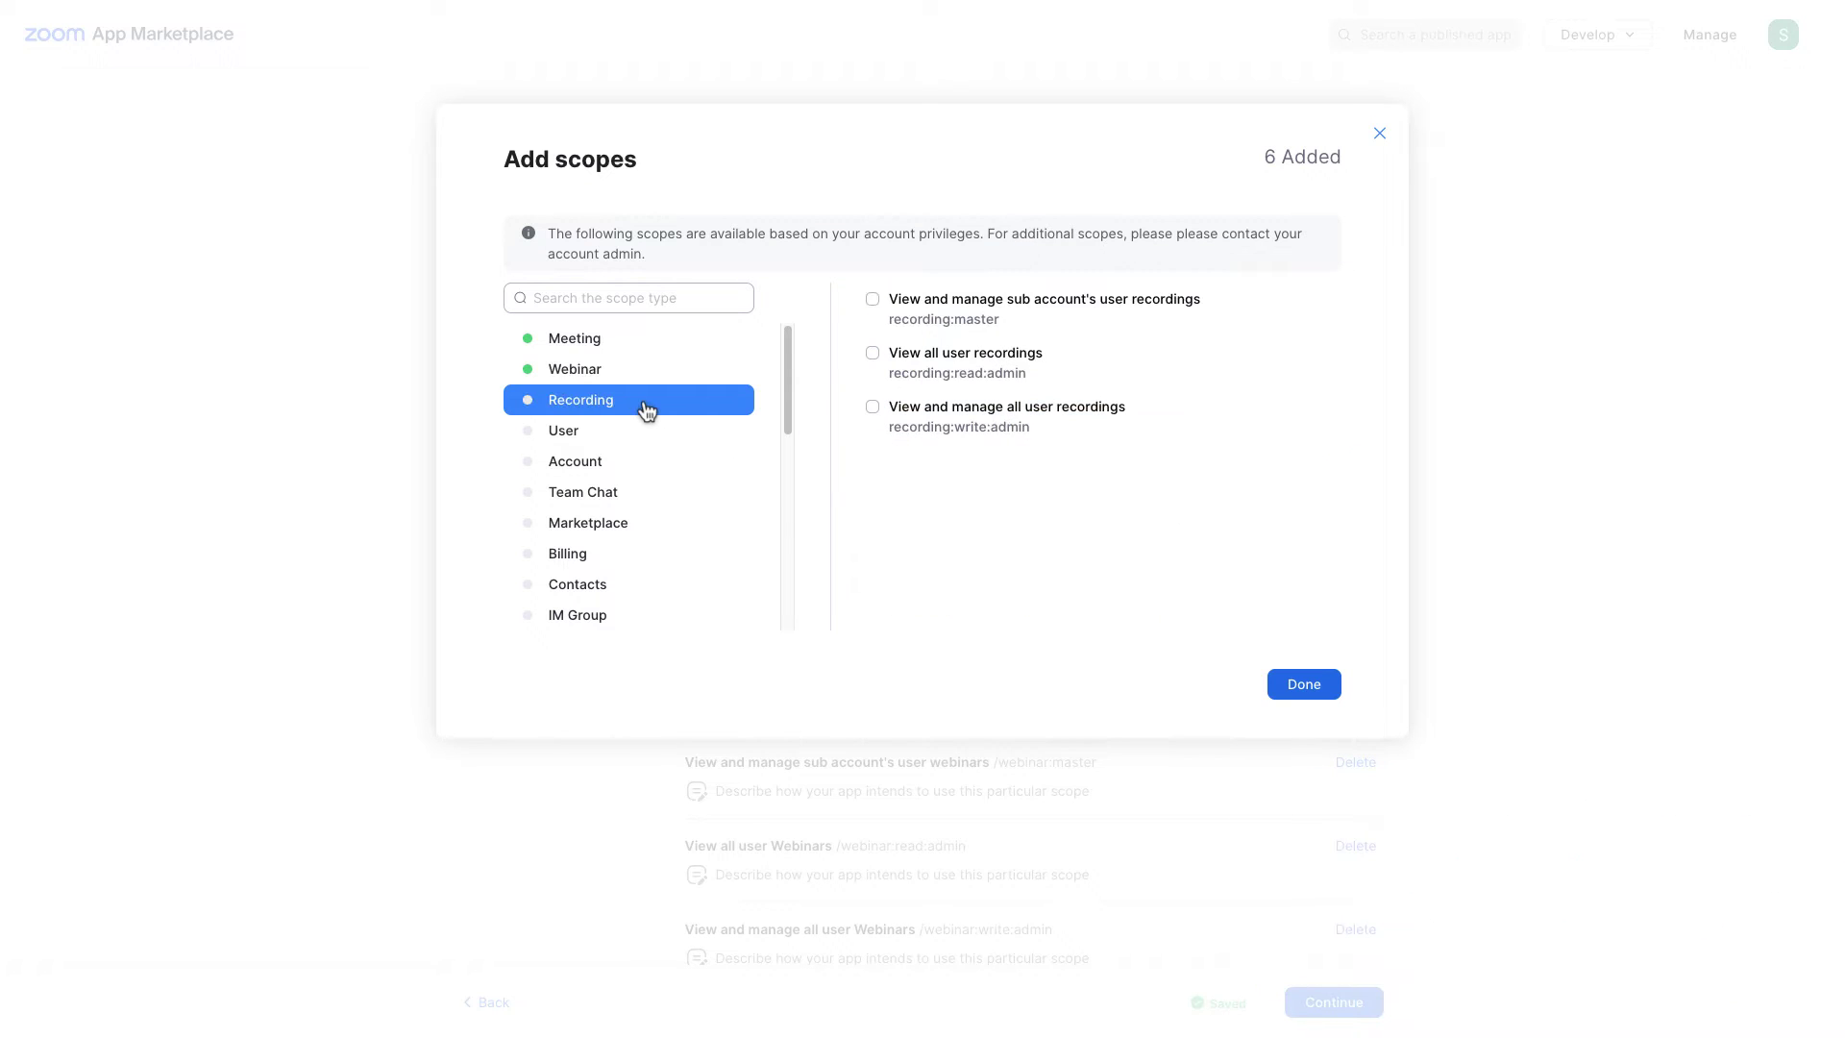
click(883, 317)
click(917, 418)
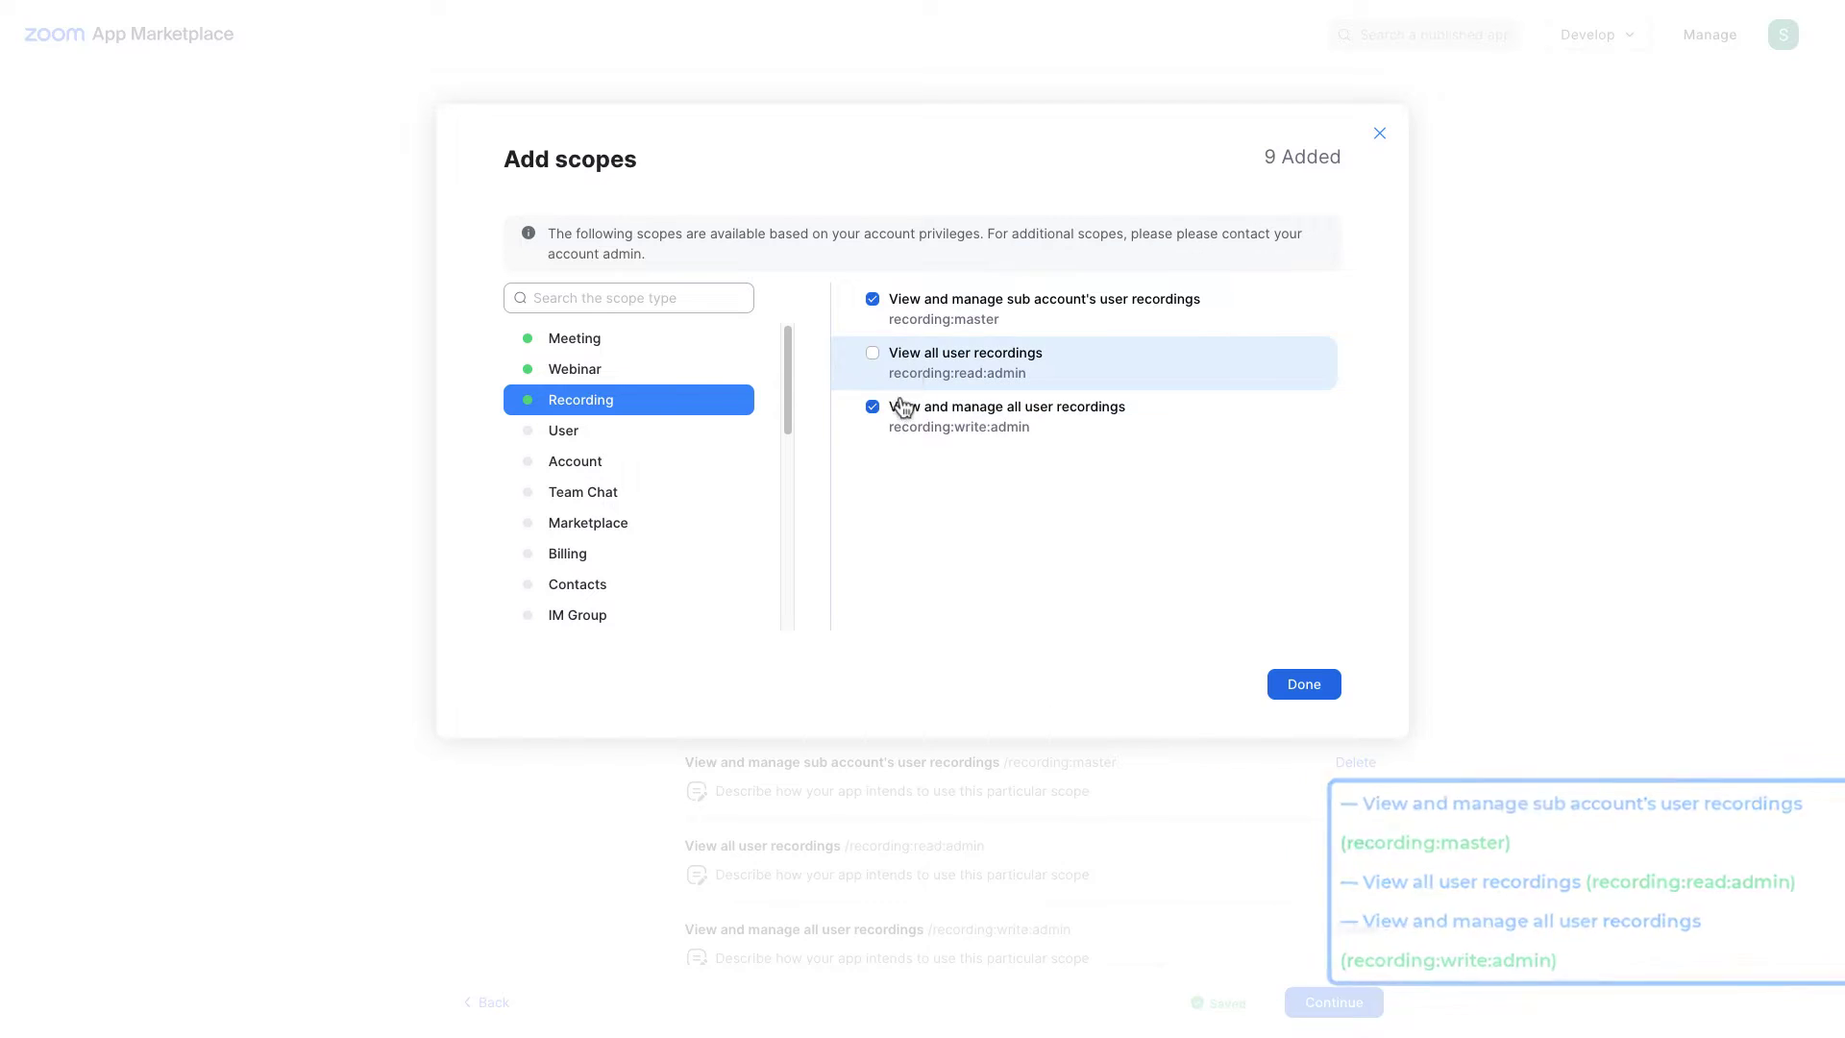
click(618, 427)
click(947, 326)
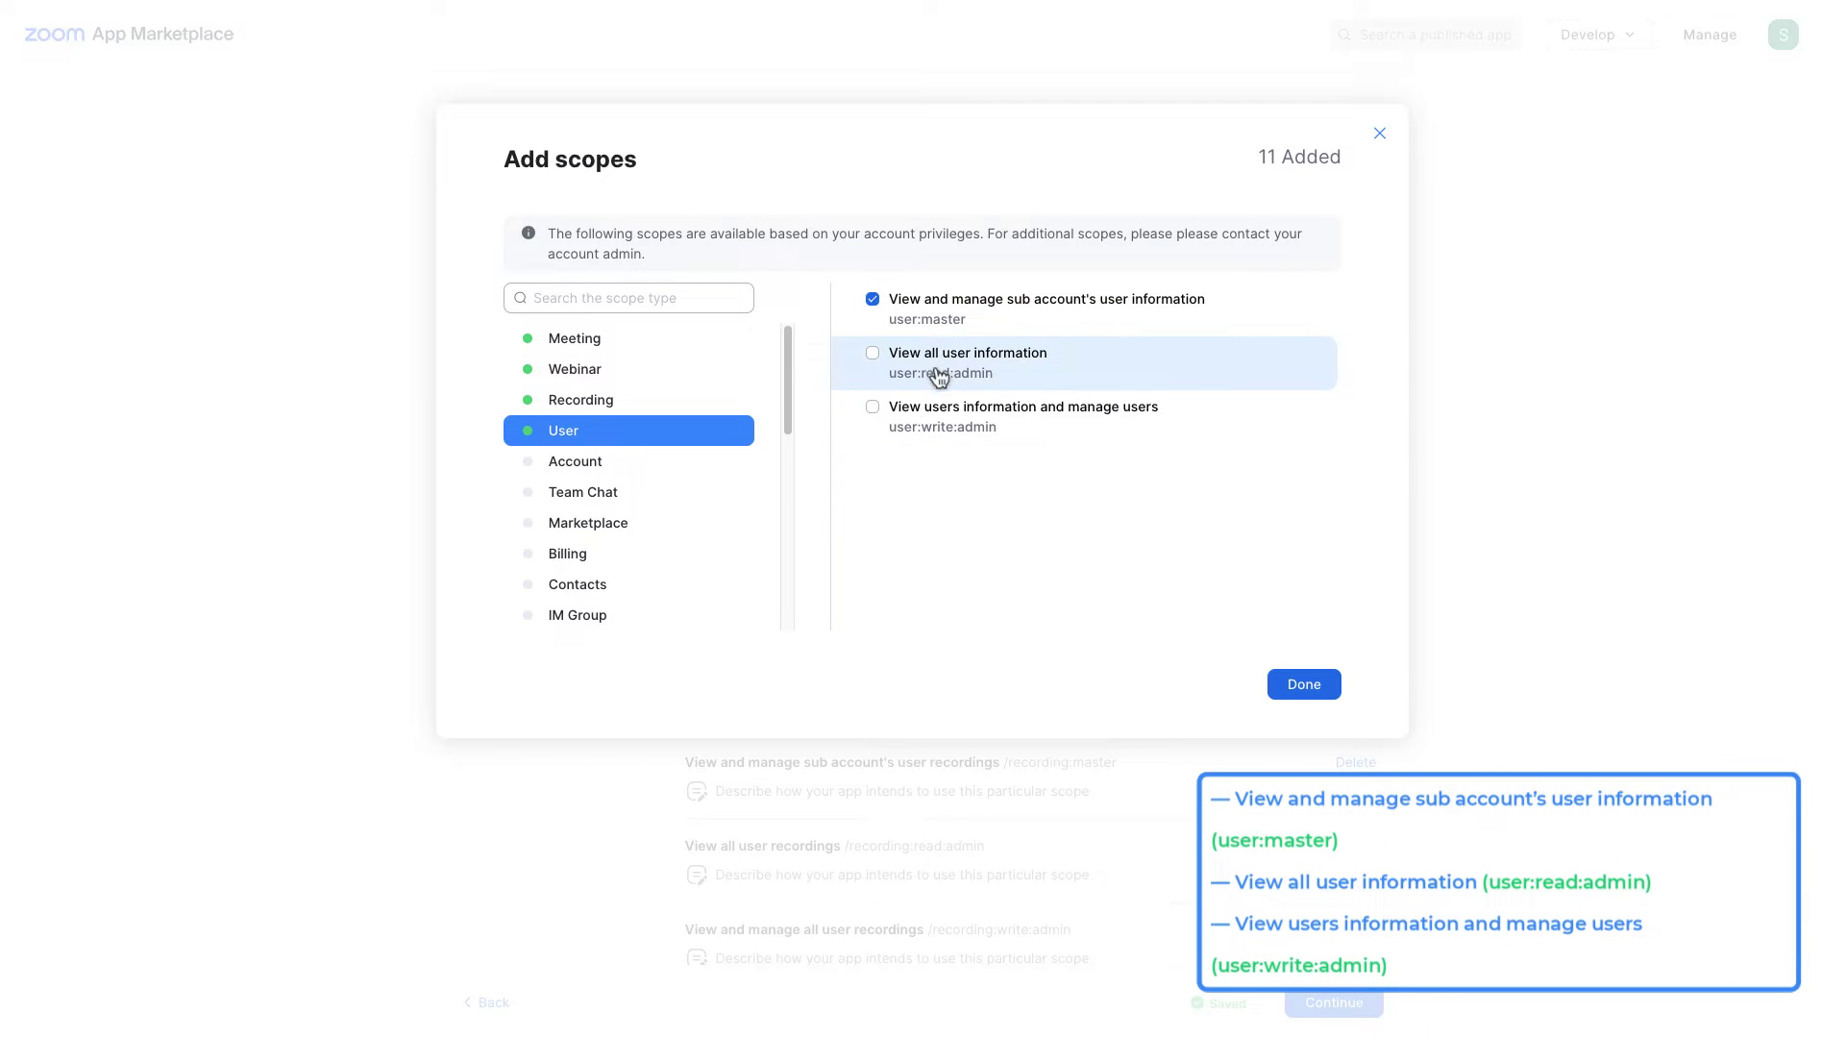
click(946, 427)
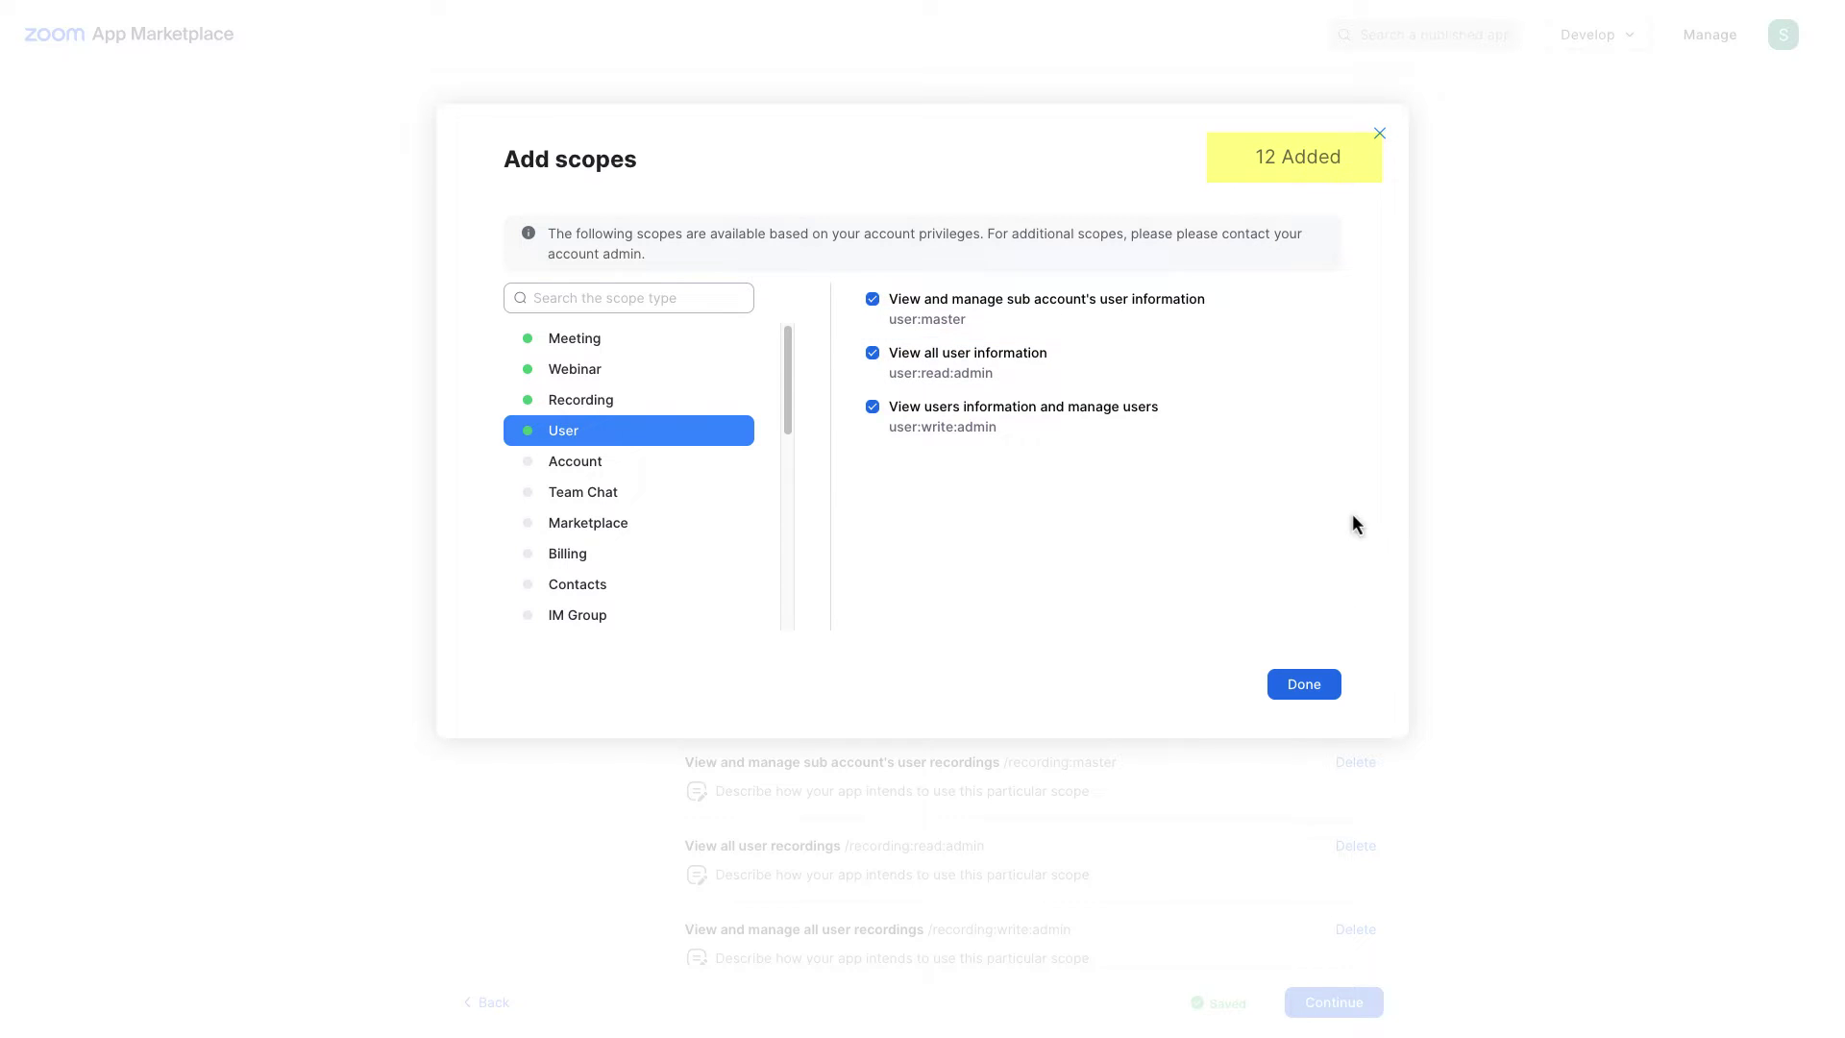
Step: Finish the scopes, continue to the Activation step and activate the server-to-server app
click(1315, 680)
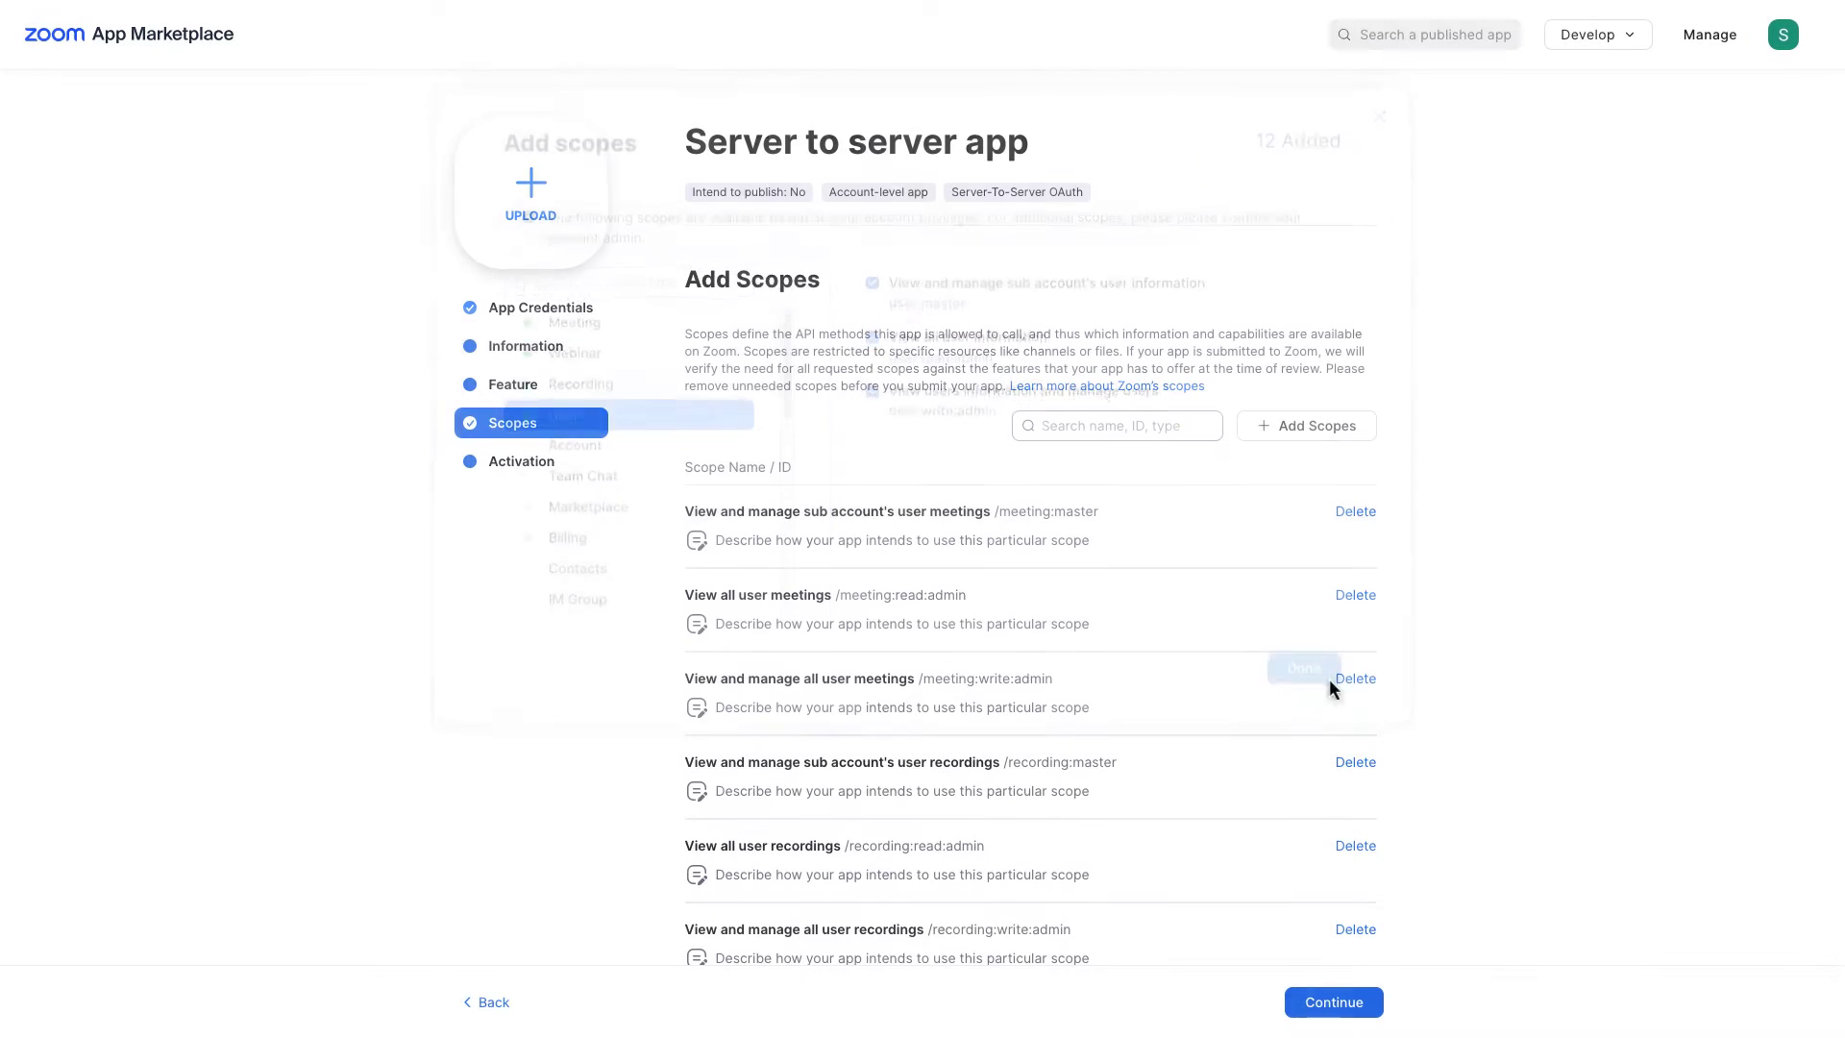
click(1350, 995)
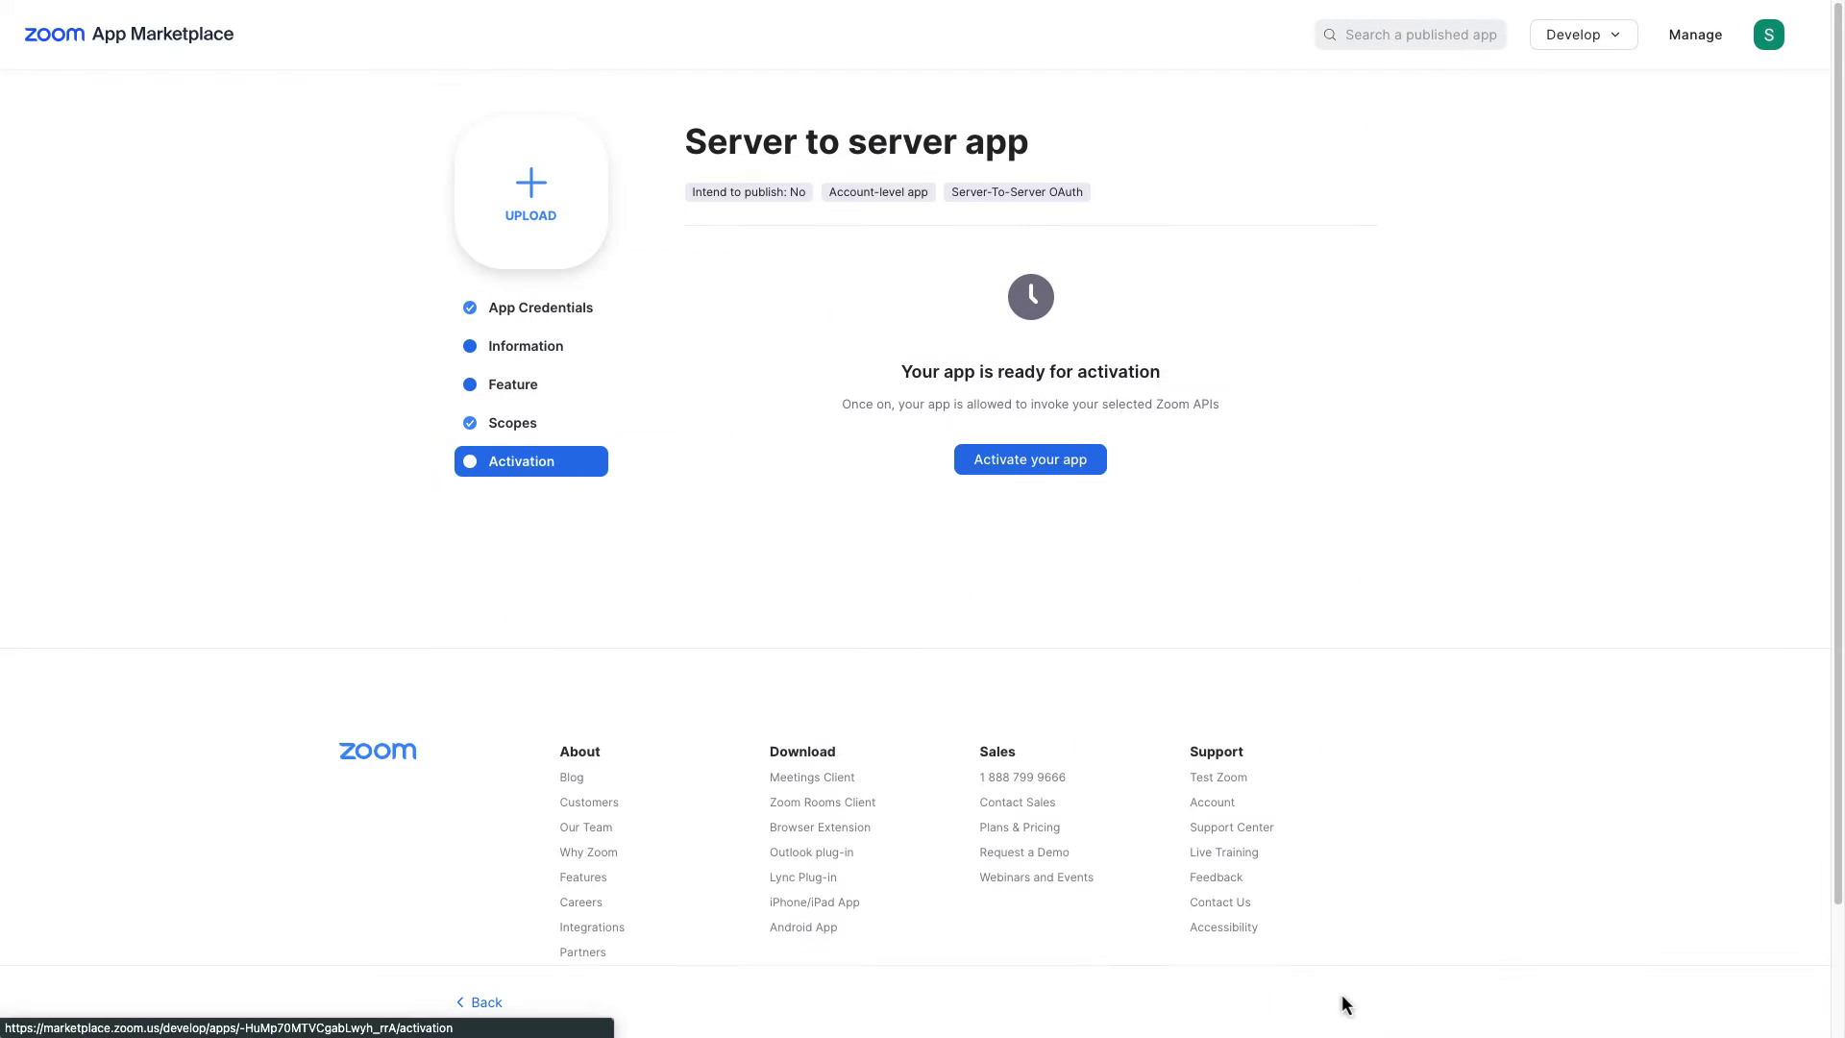
click(1030, 469)
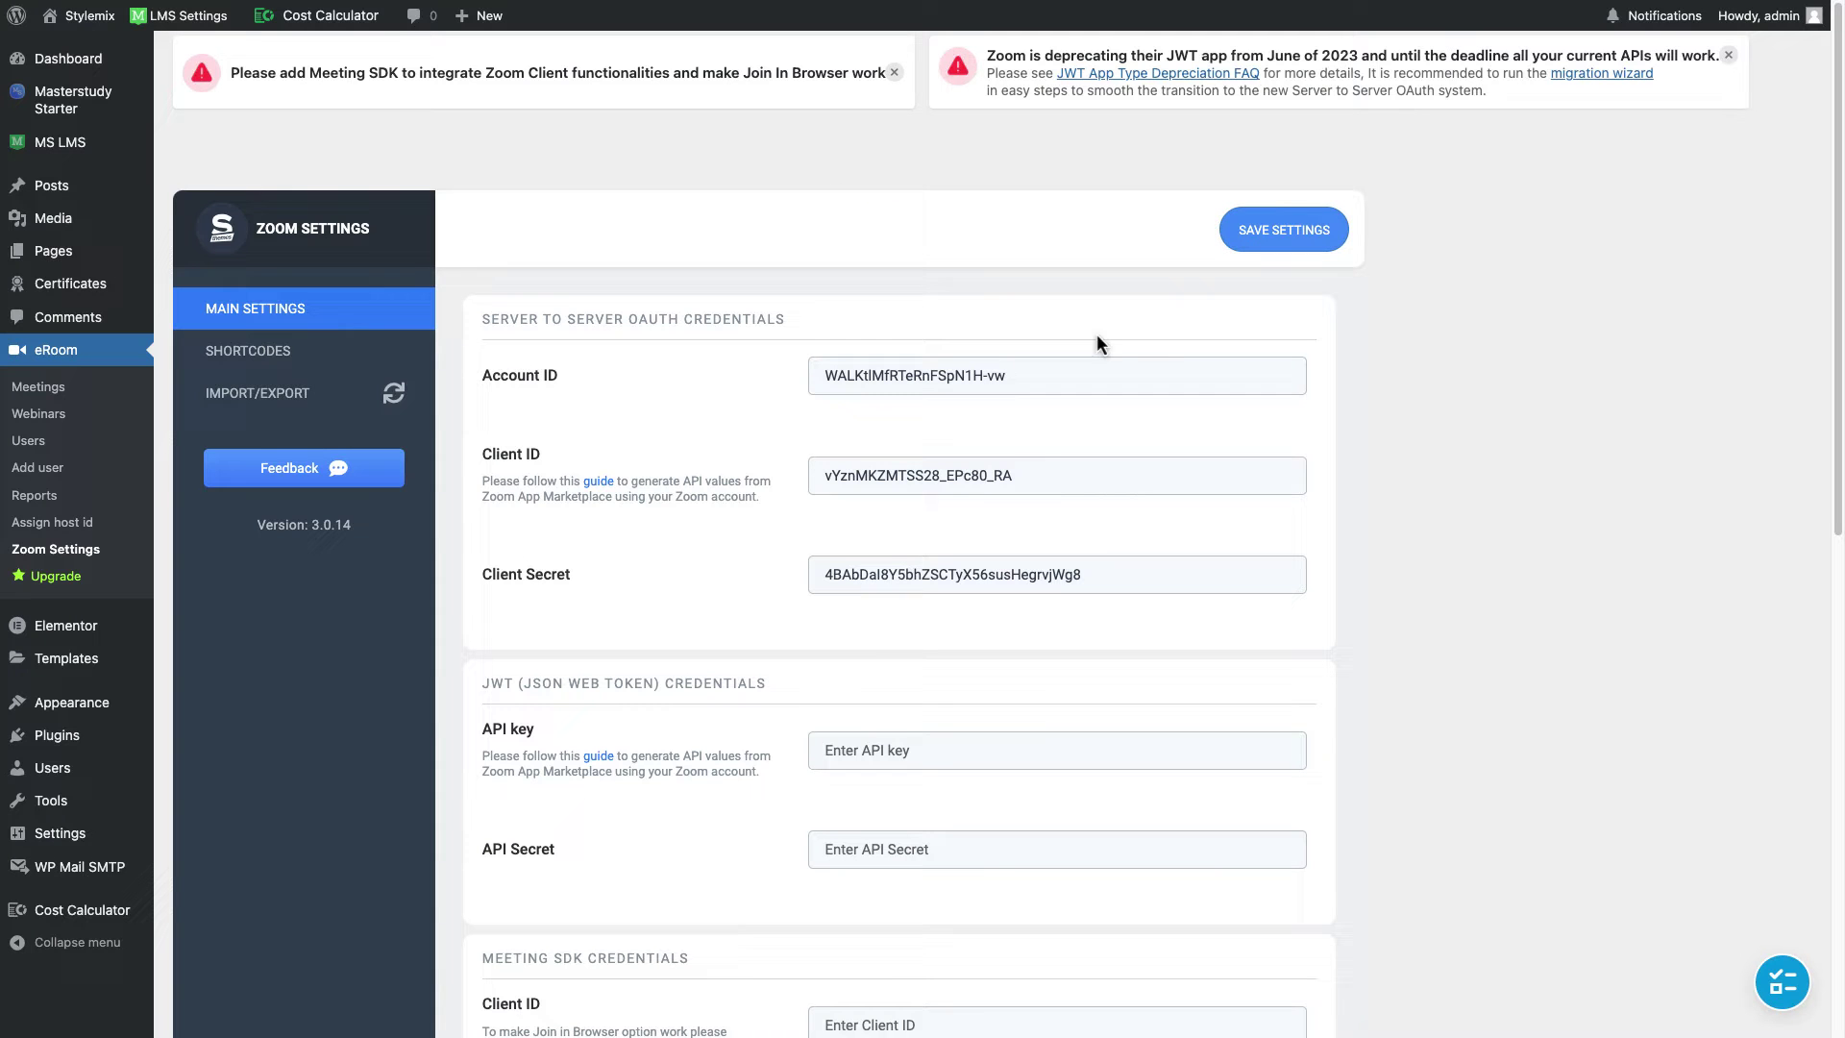
Step: Look over eRoom's Meeting SDK Credentials fields, then return to the Zoom Marketplace tab
scroll(1089, 322, down, 6)
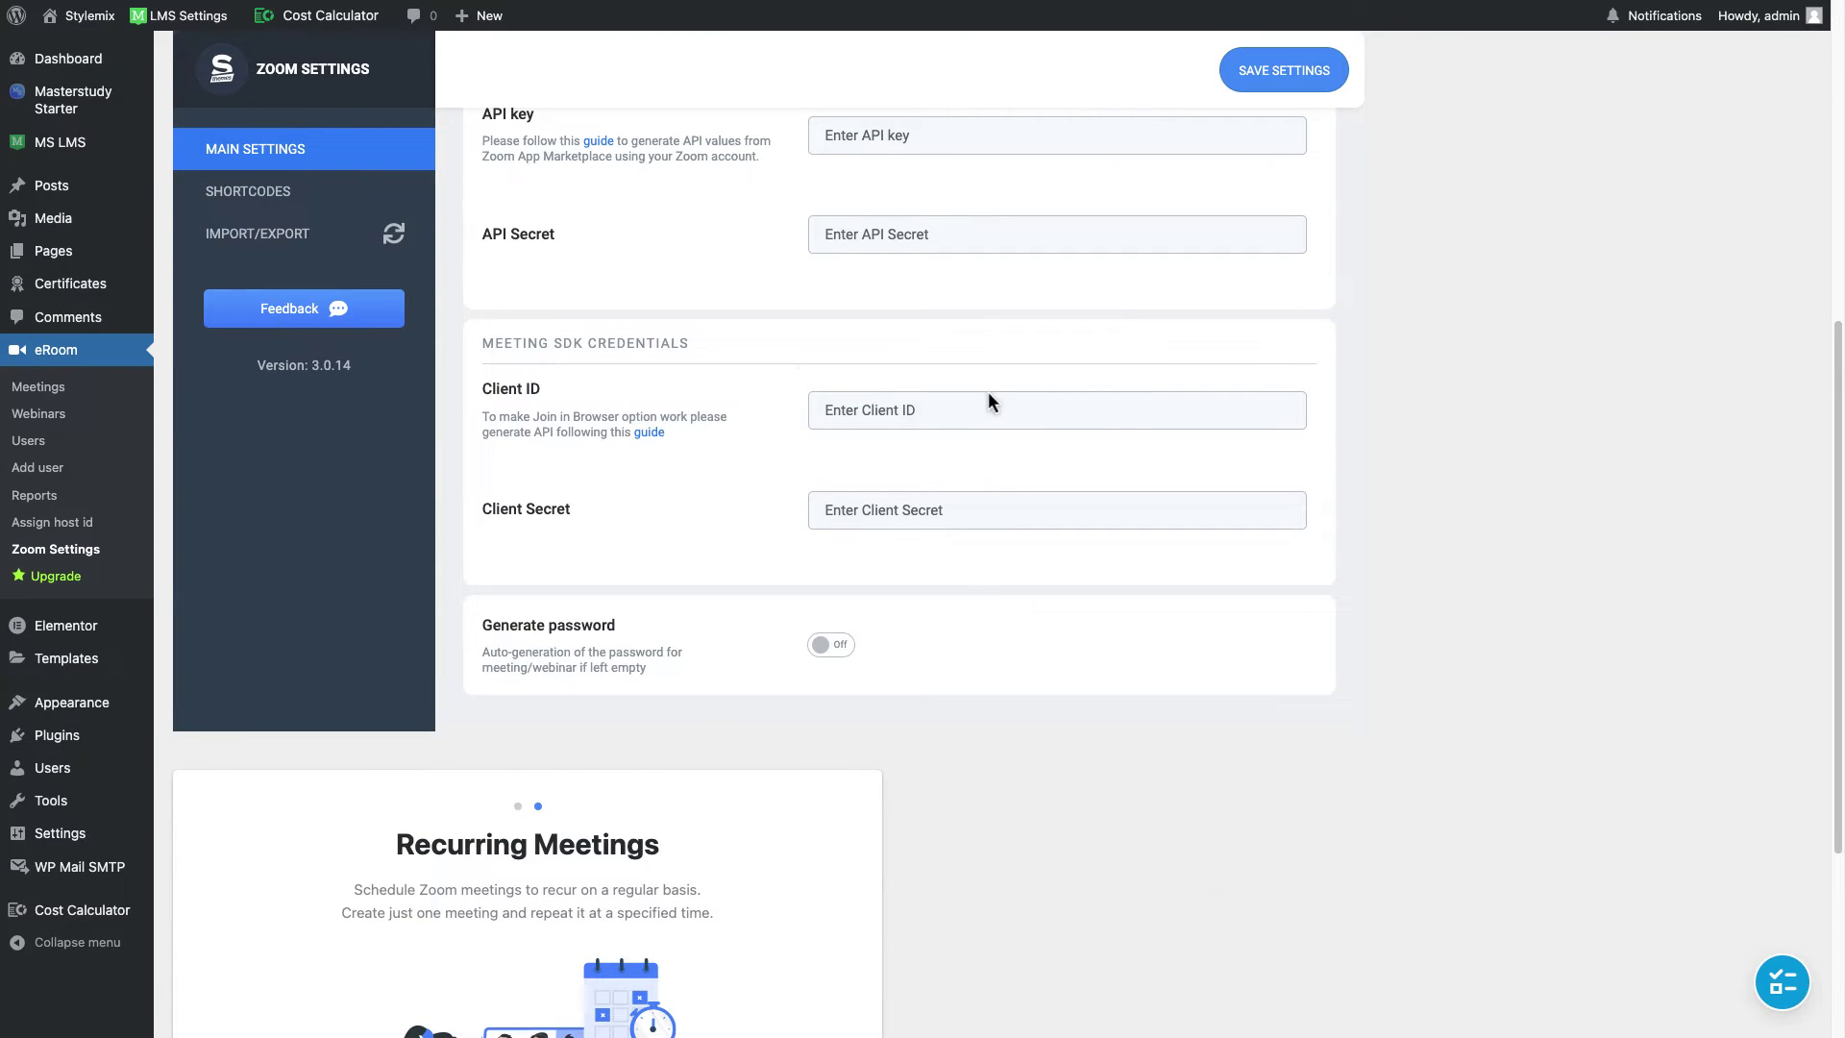
scroll(798, 363, up, 1)
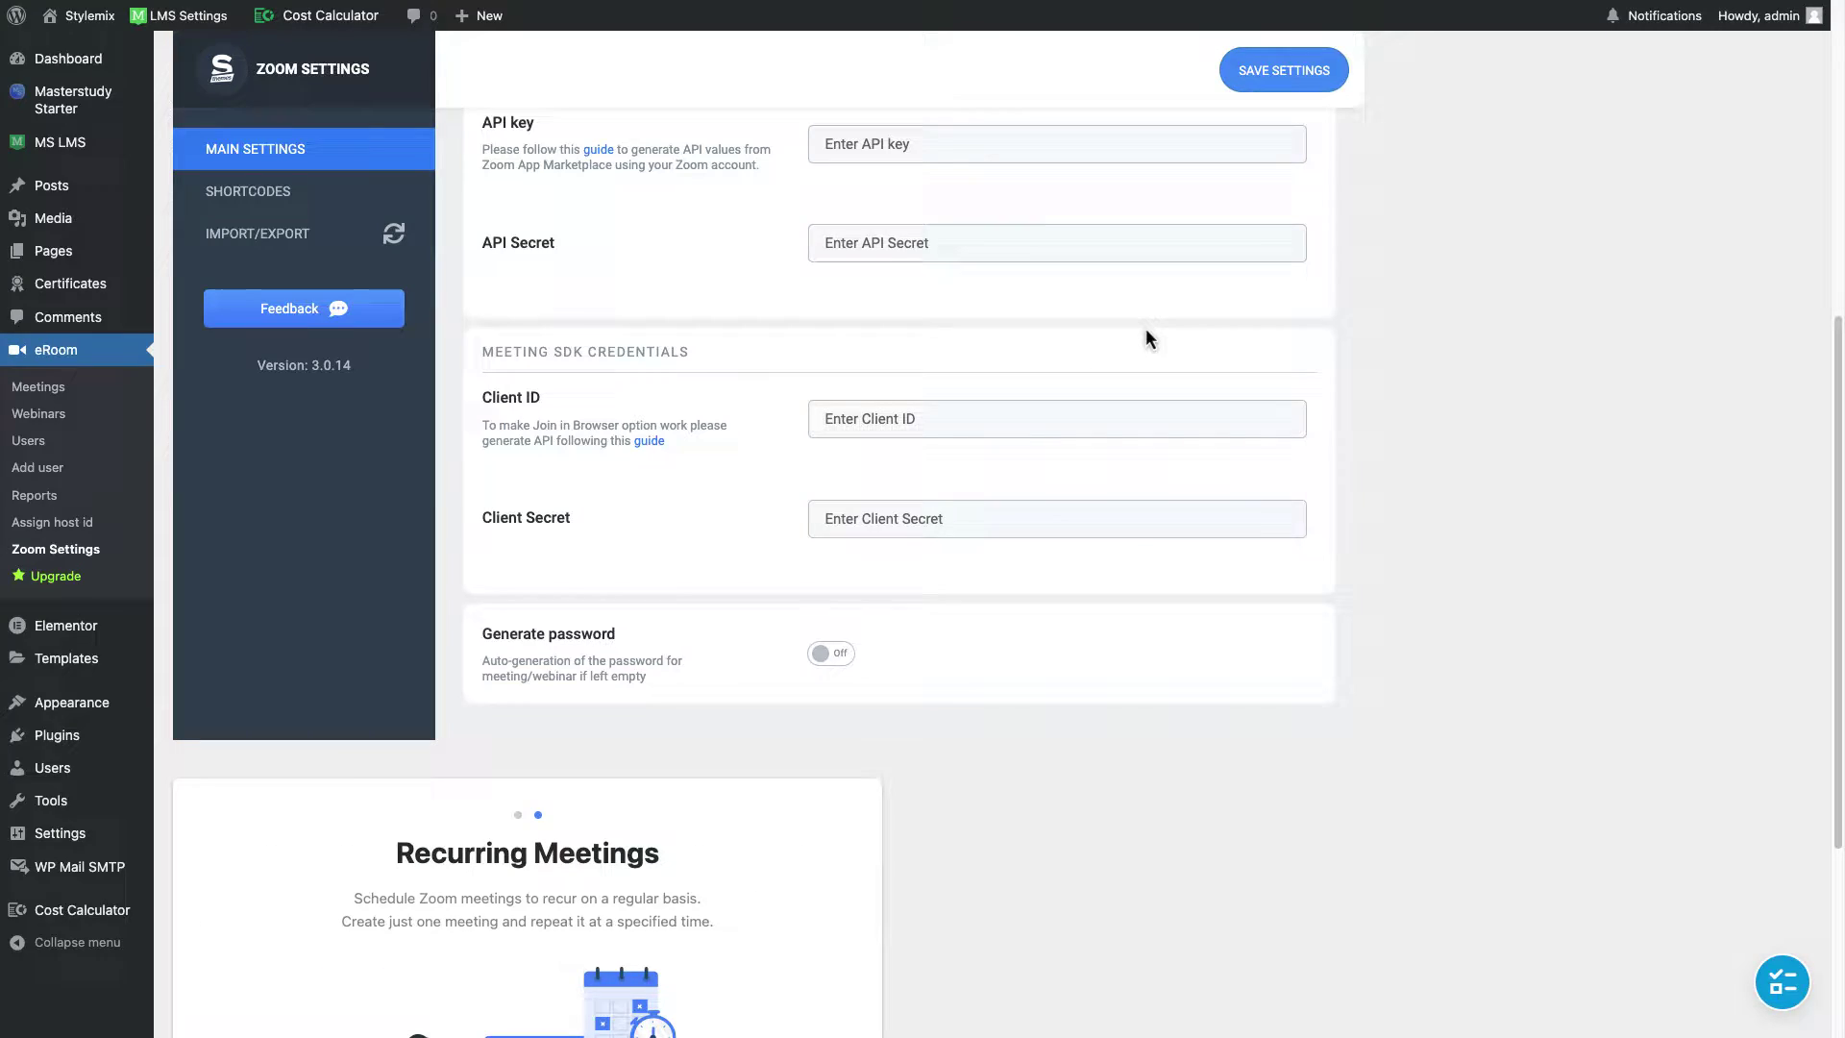
key(ctrl+Tab)
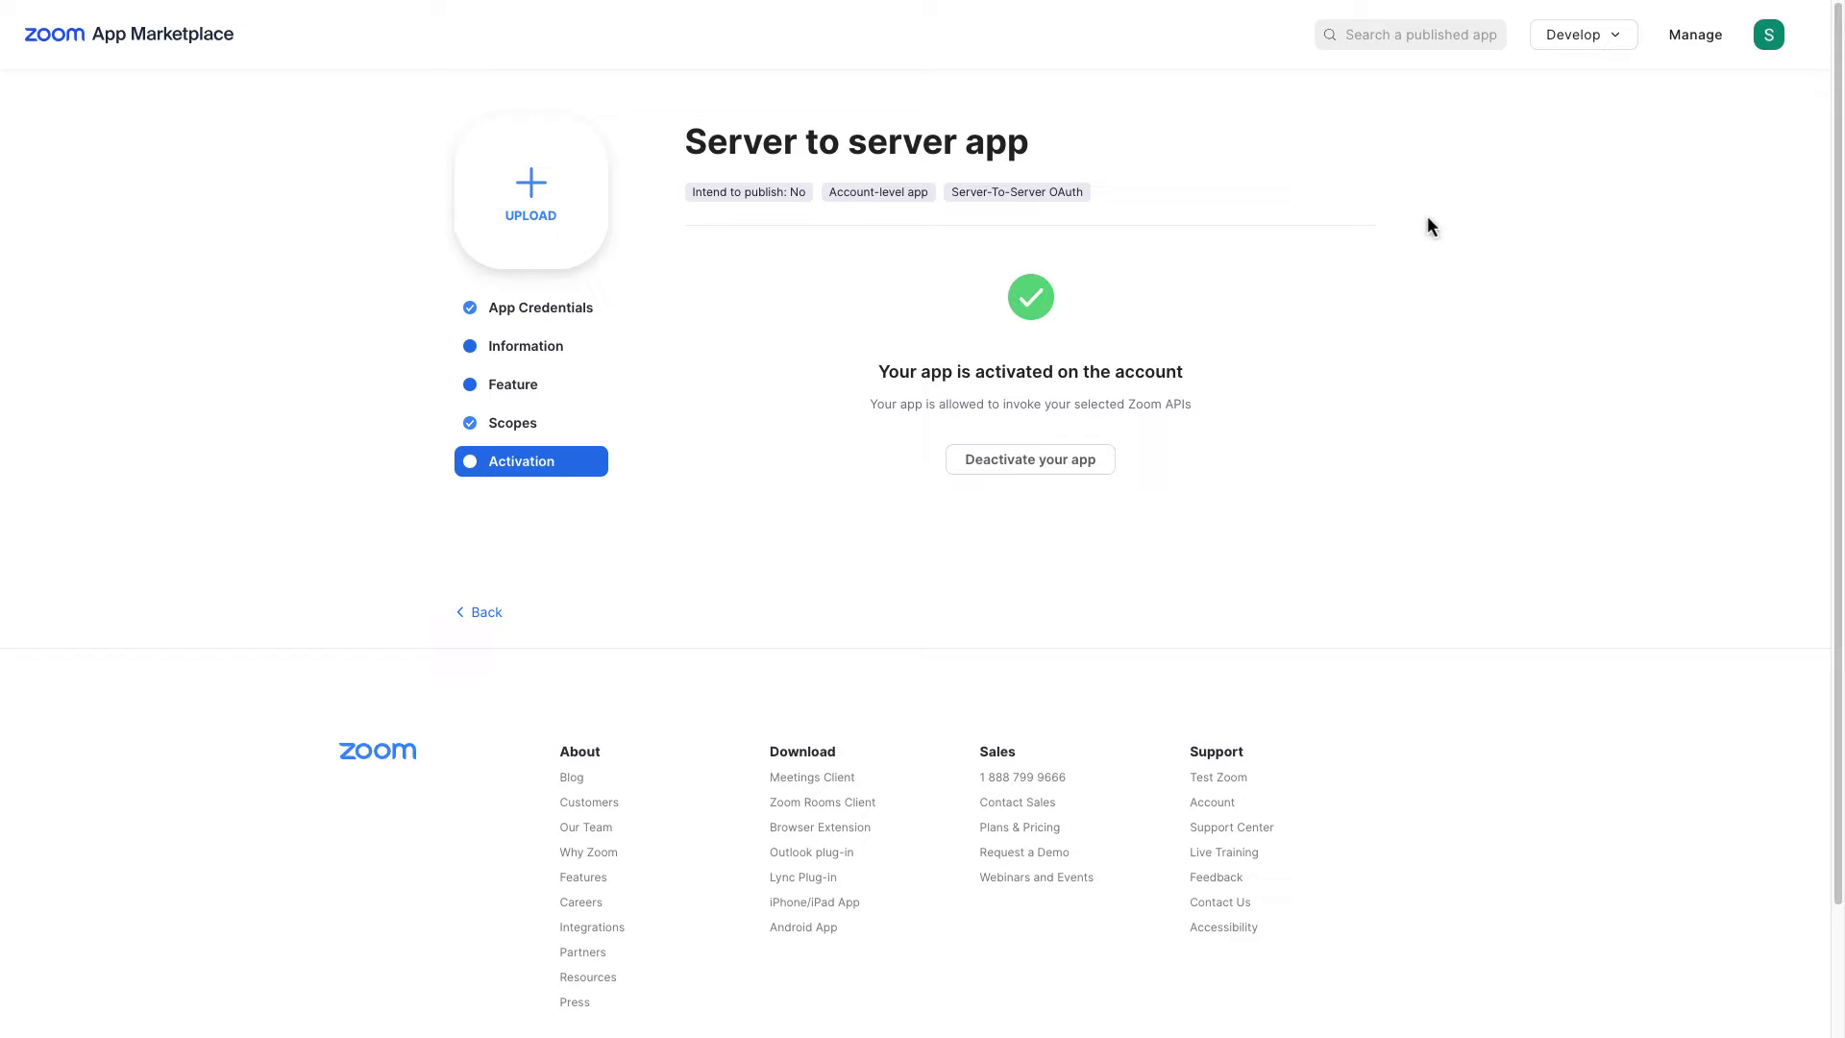
Step: Create a Meeting SDK app named 'Meeting SDK app' with Marketplace publishing switched off
click(1590, 38)
click(1588, 91)
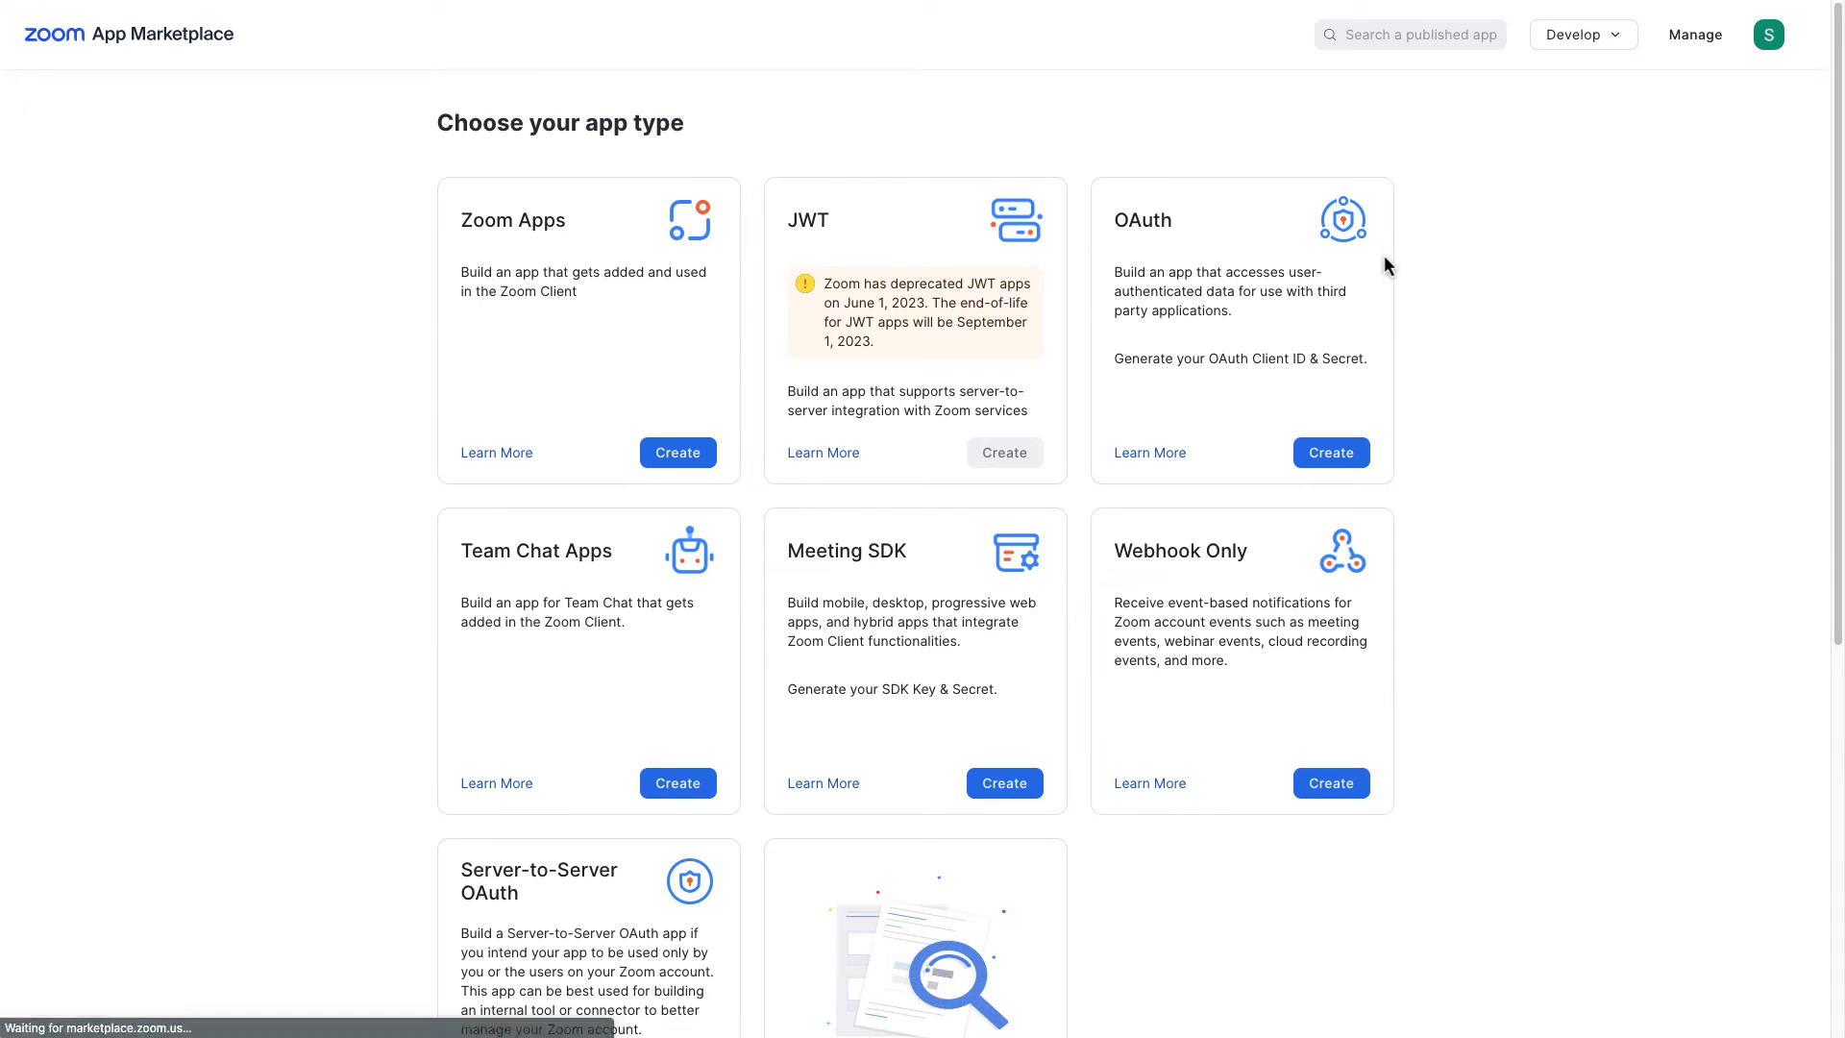
scroll(1388, 273, down, 2)
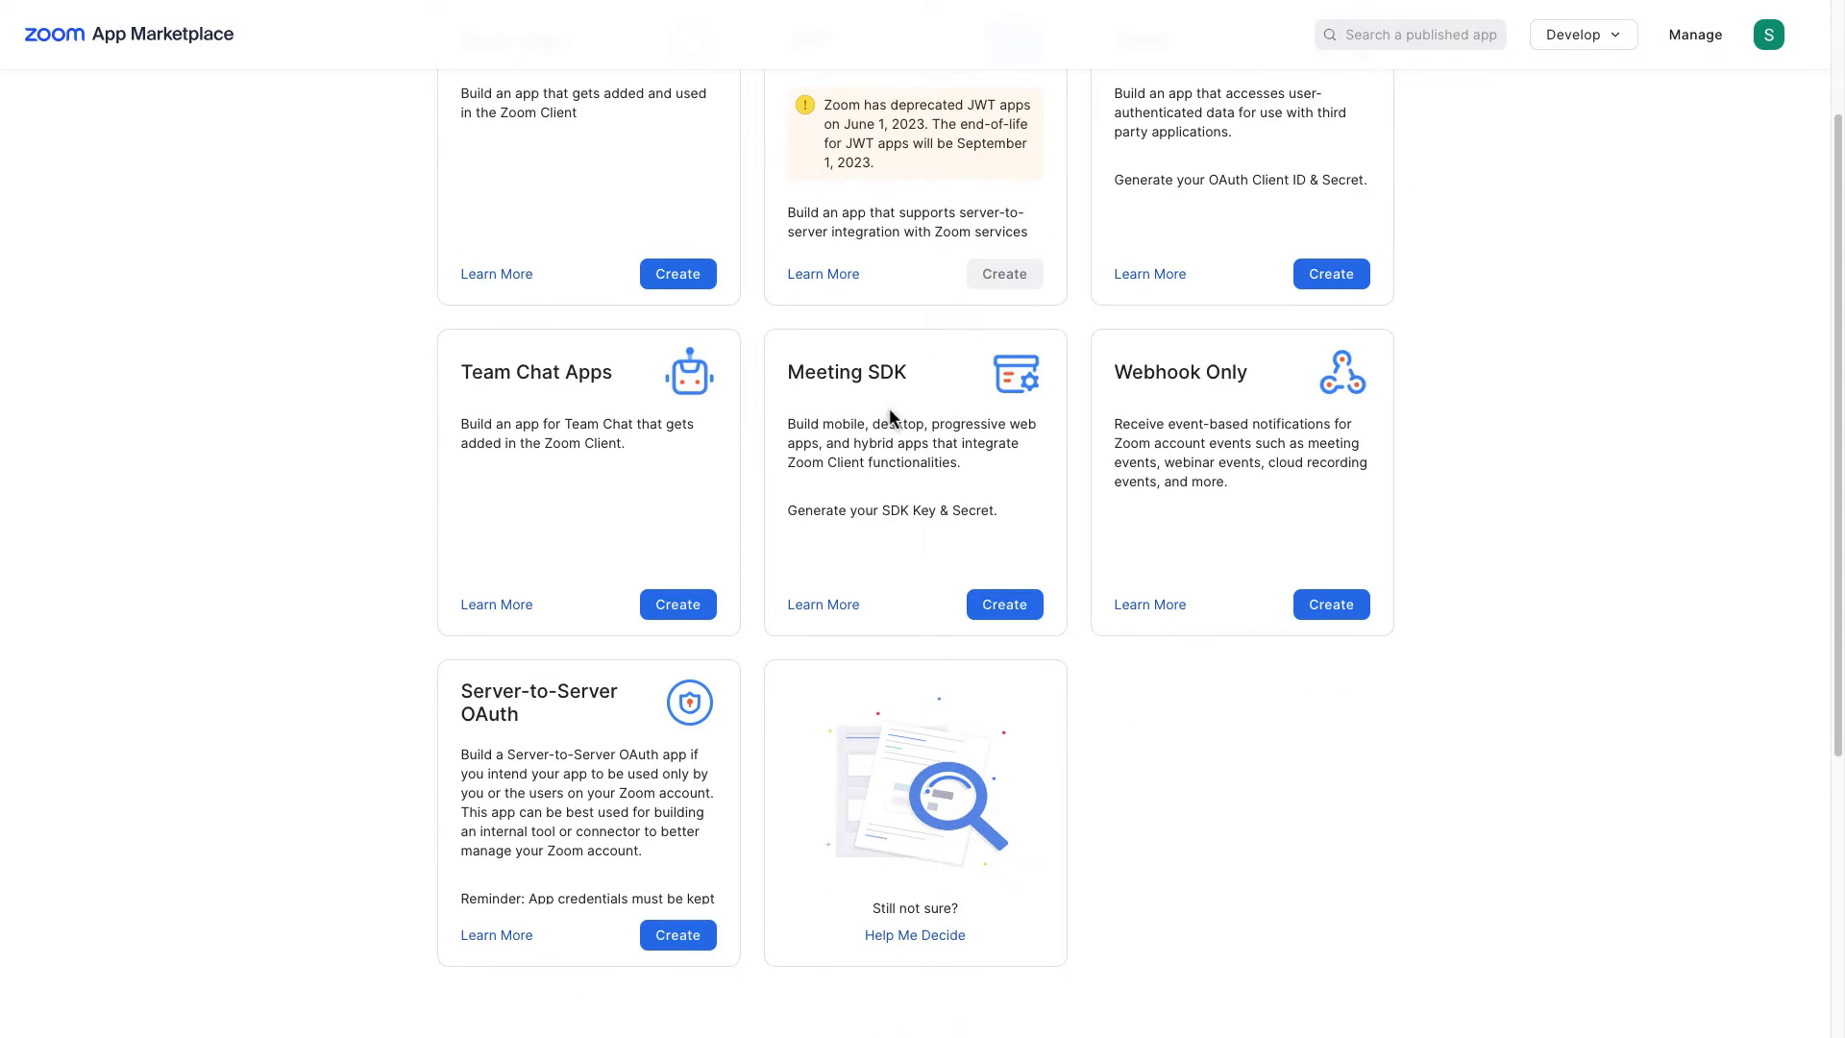
click(987, 611)
click(899, 490)
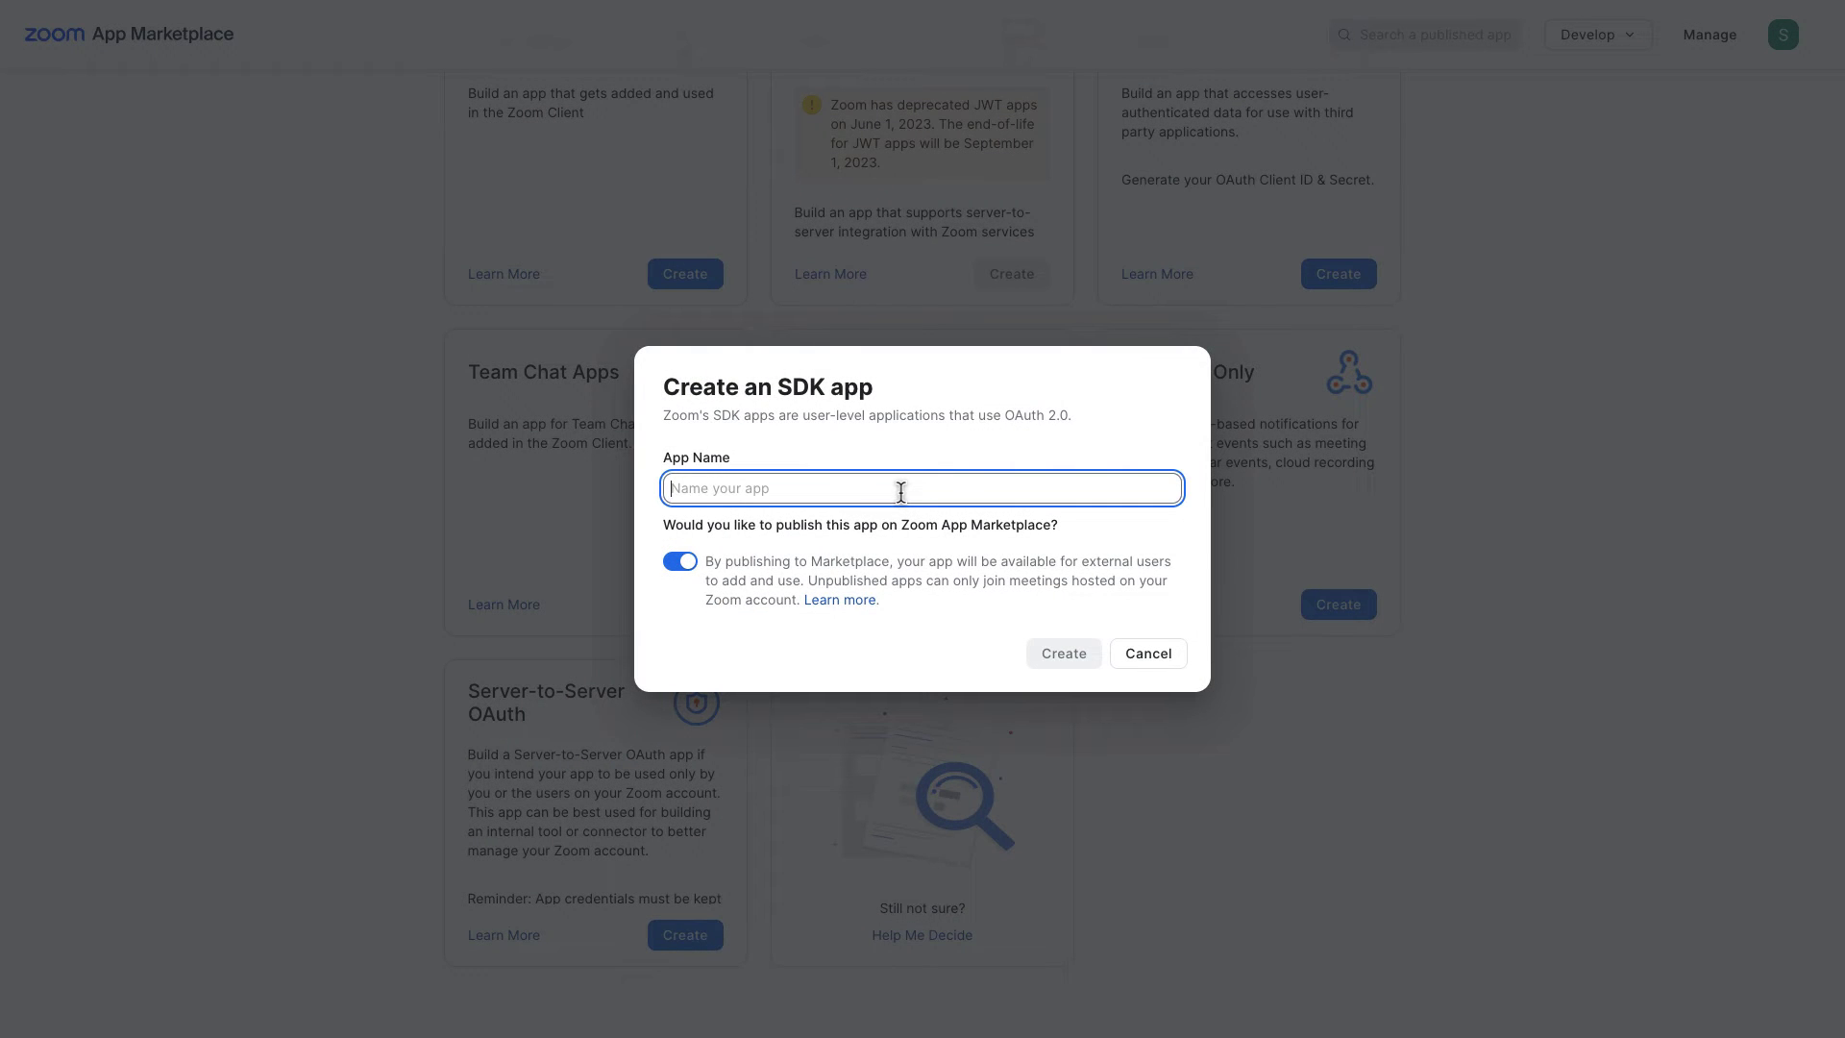
text(Meeting SDK app)
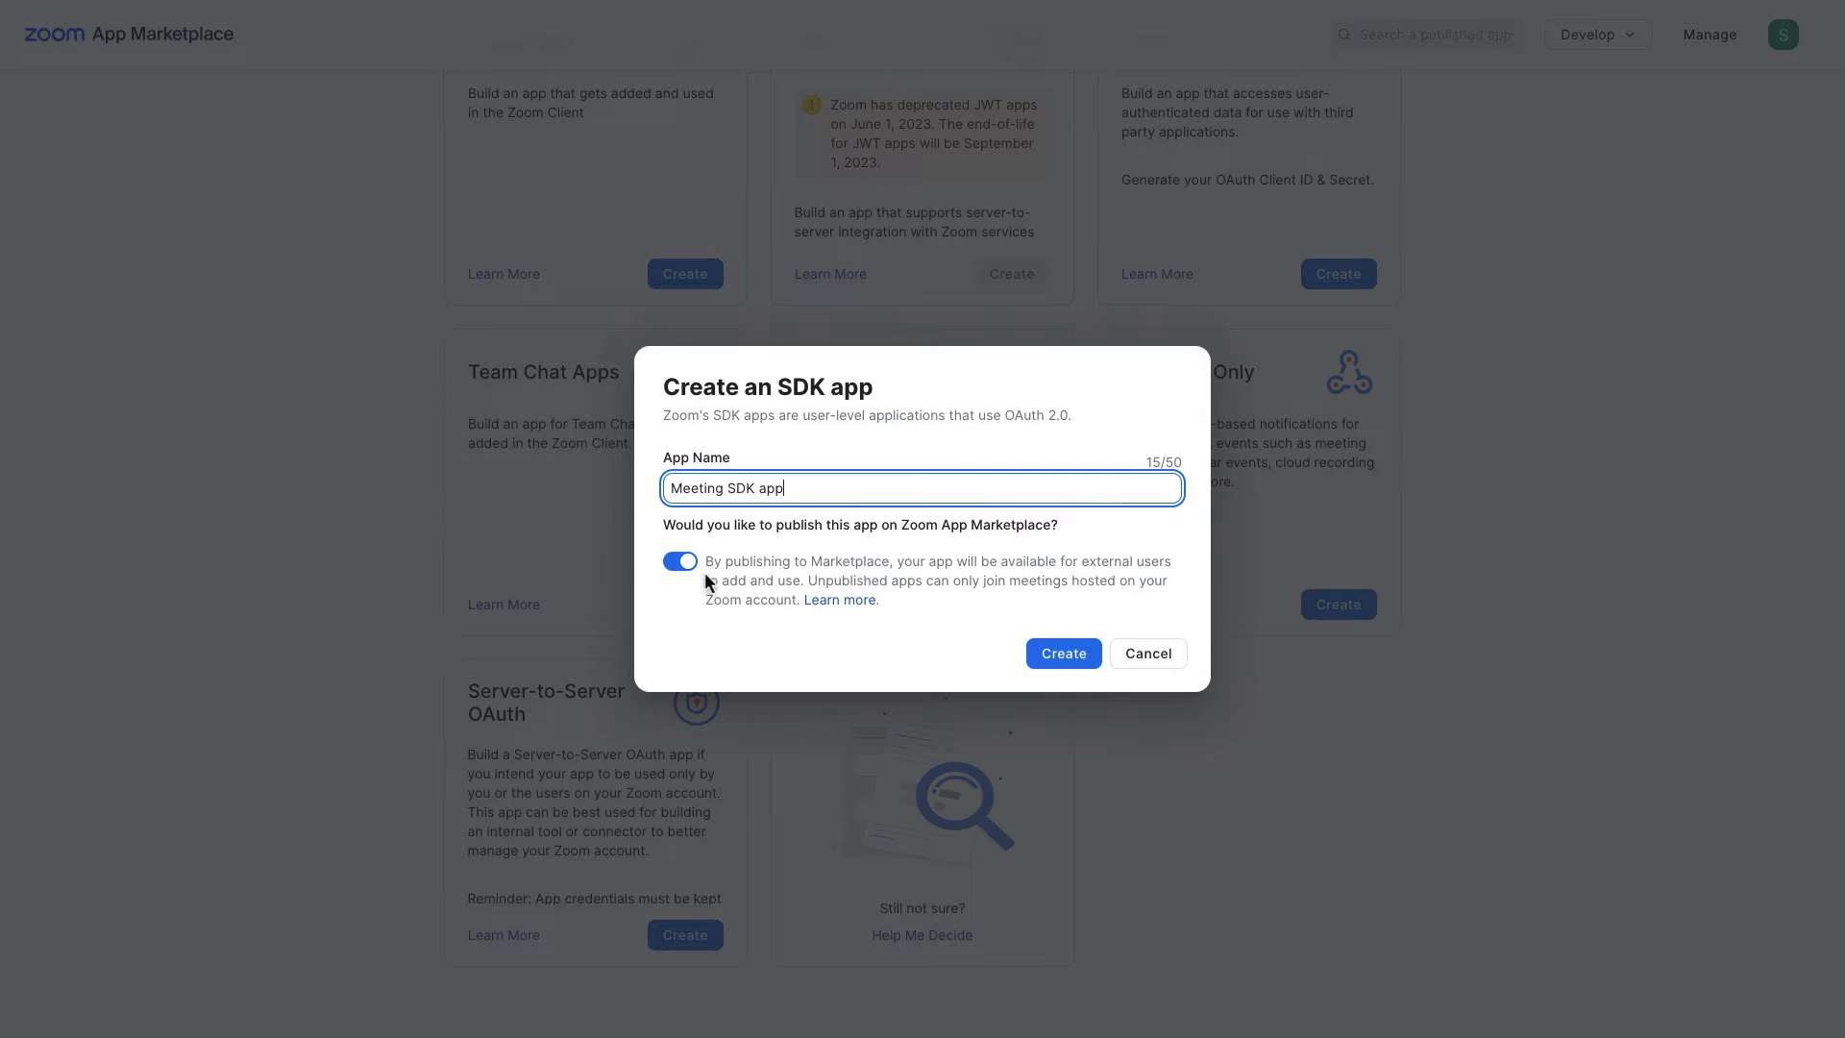
click(694, 565)
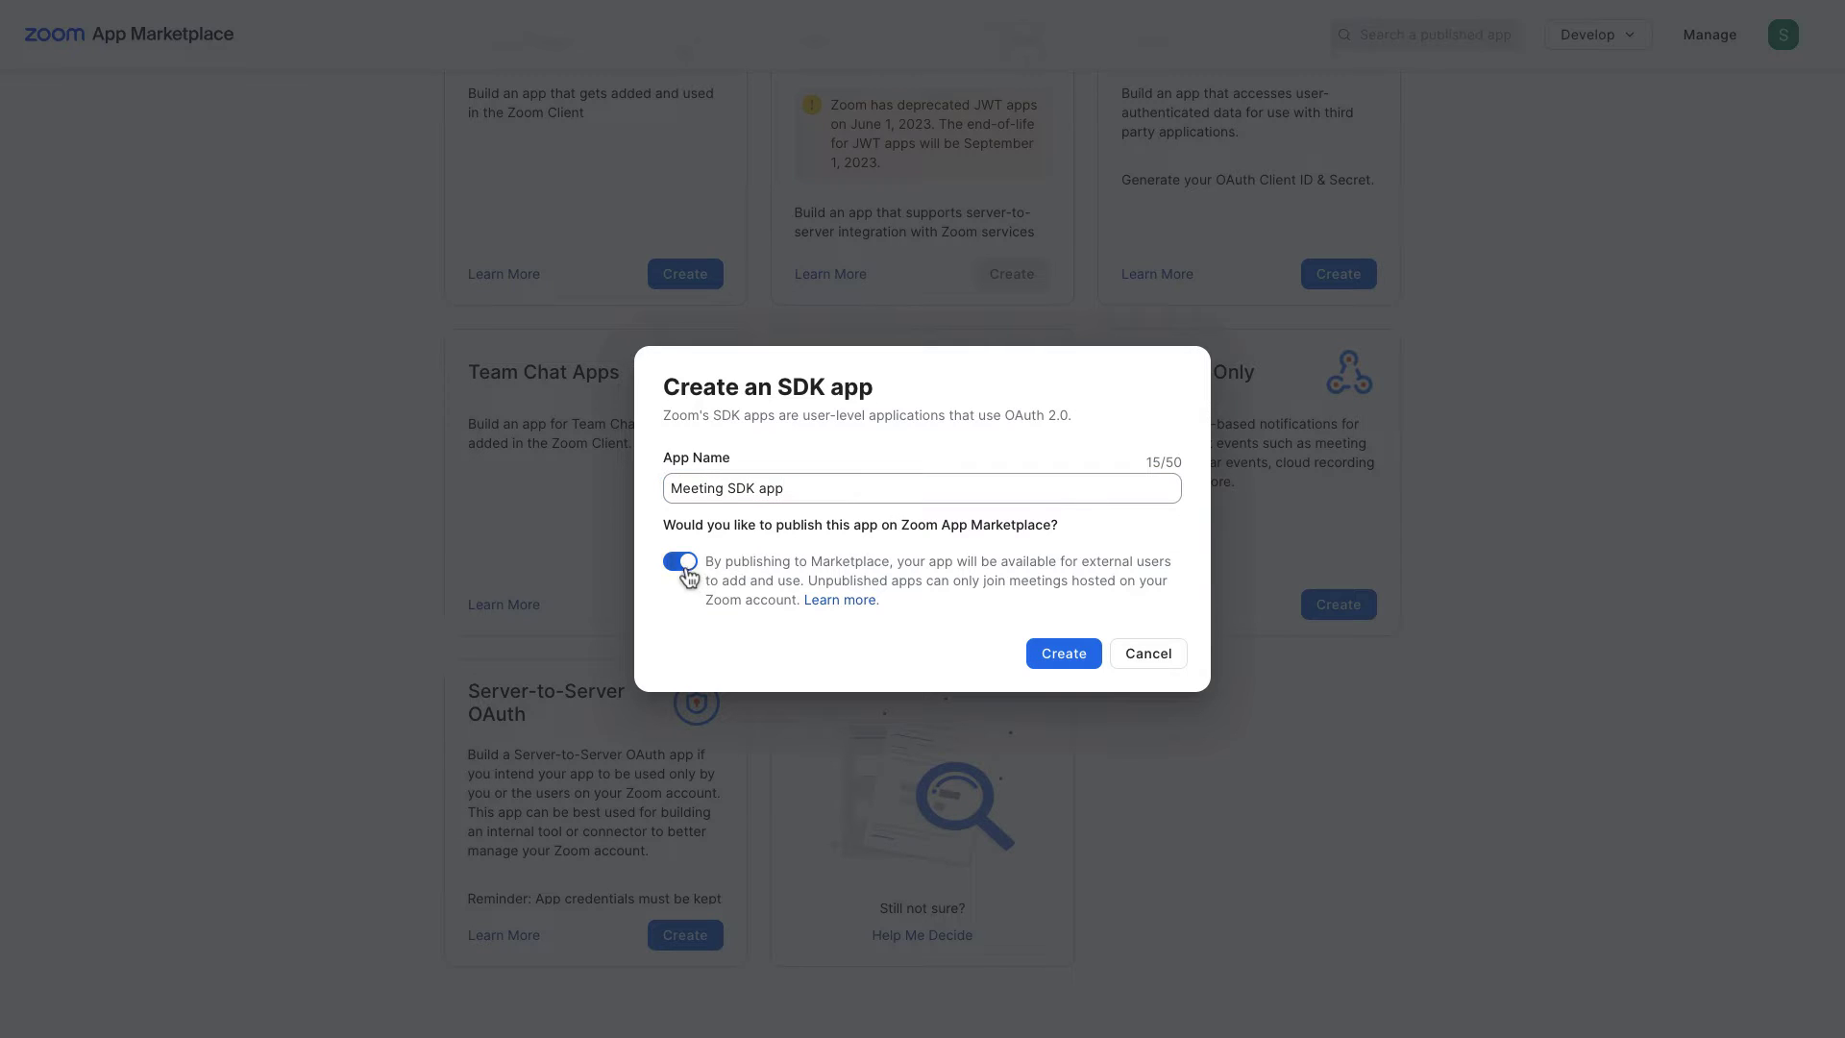
click(1060, 654)
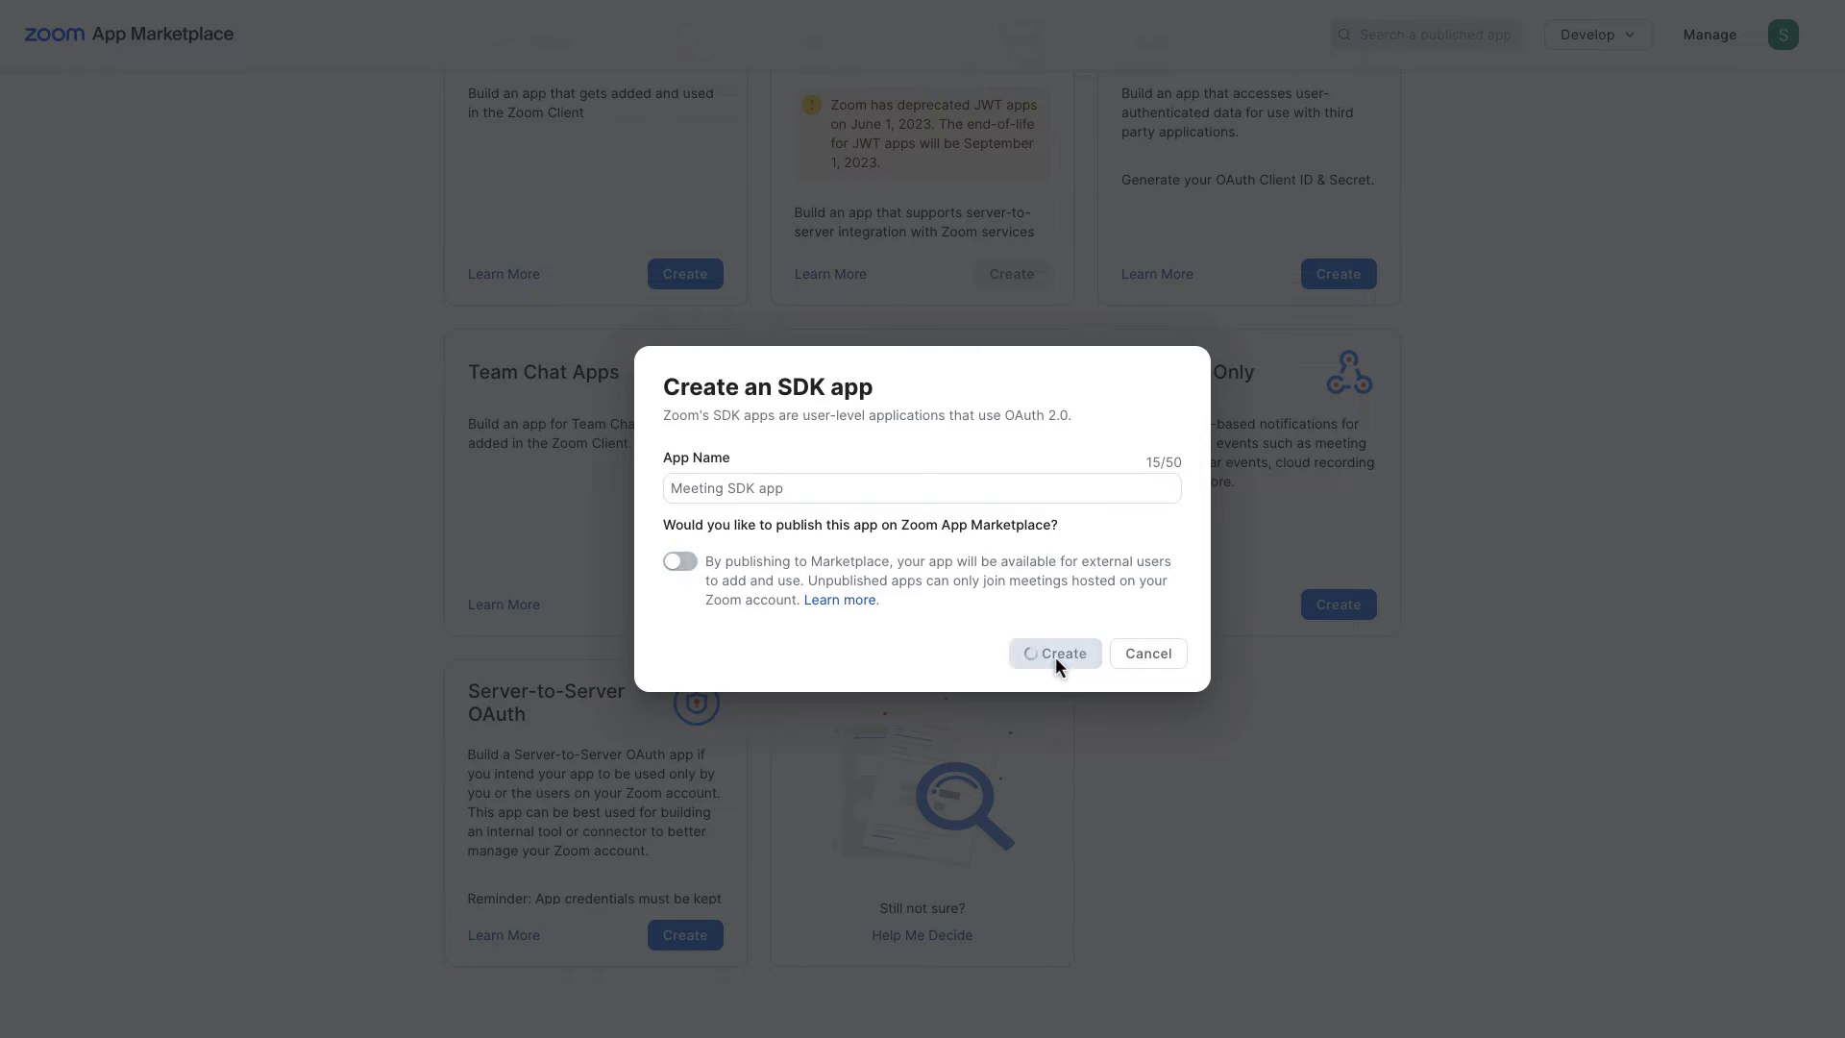
Step: Enter 'Lorem ipsum' as the short description and 'Lorem ipsum dolor sit amet' as the long description
scroll(932, 381, down, 1)
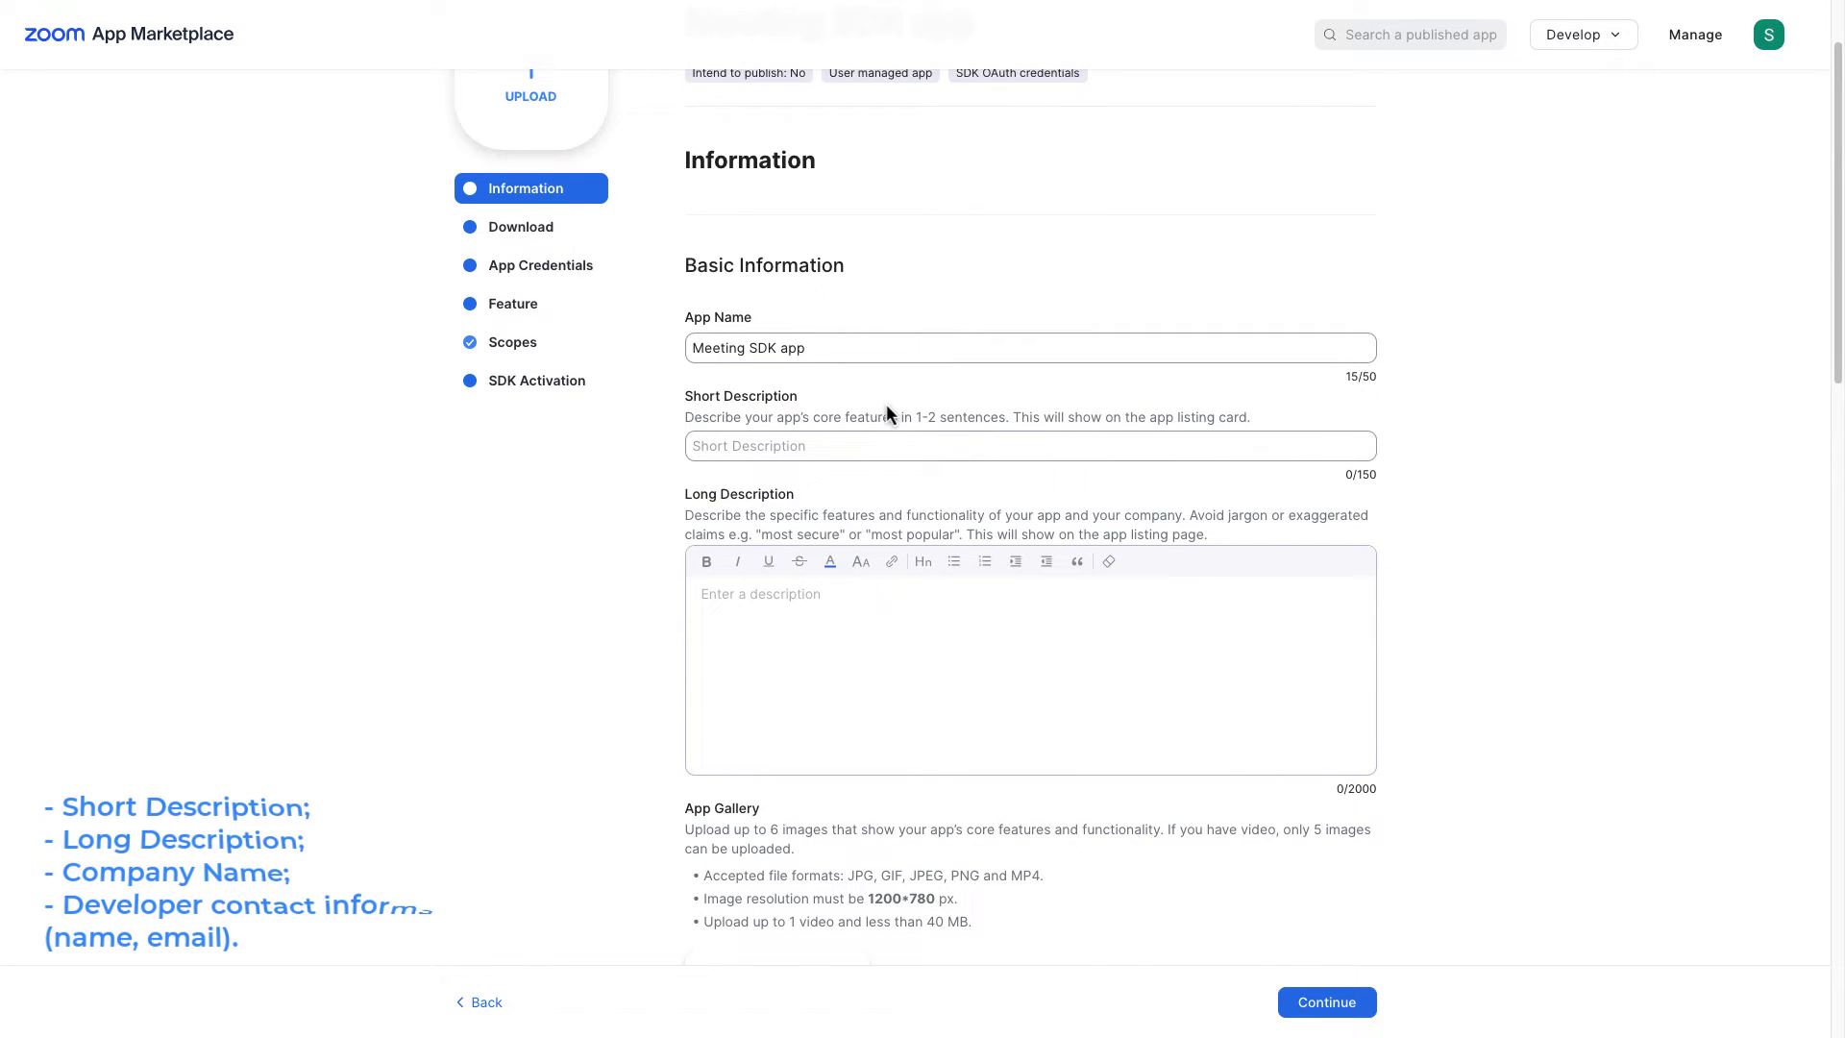
scroll(886, 404, down, 1)
scroll(890, 414, down, 5)
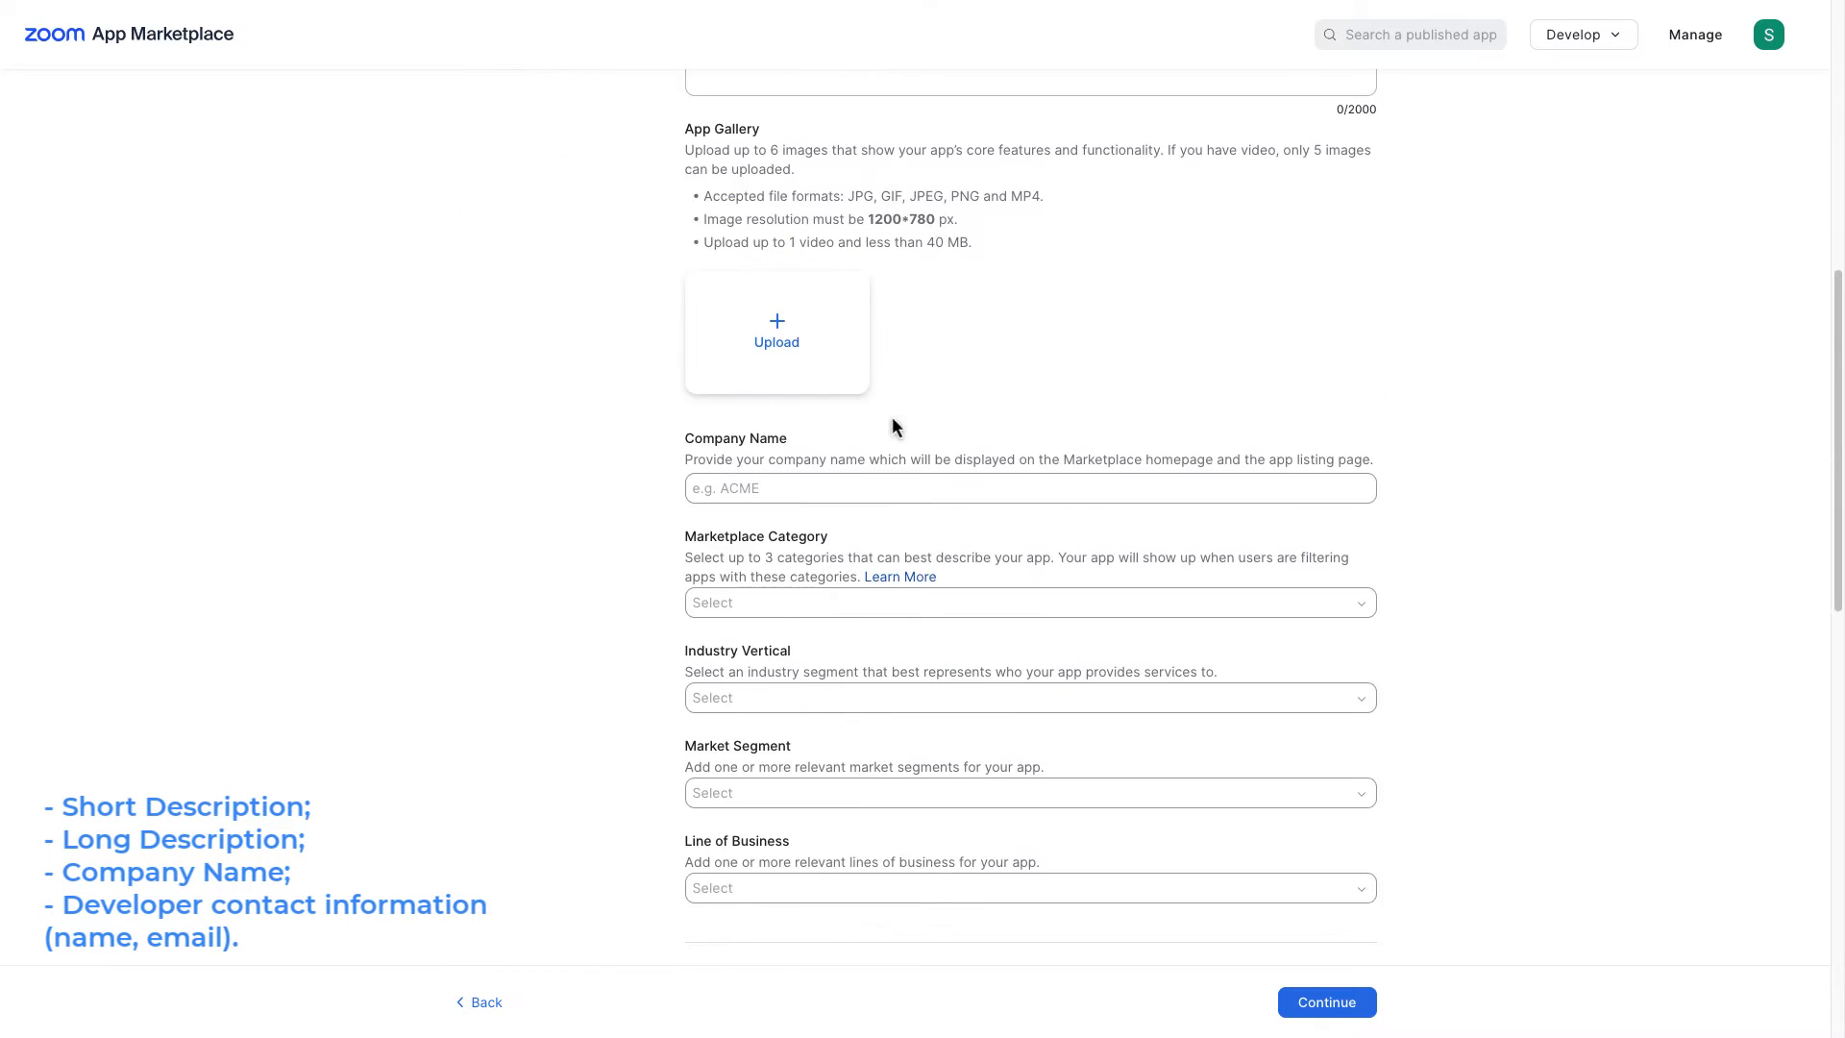
scroll(908, 432, down, 4)
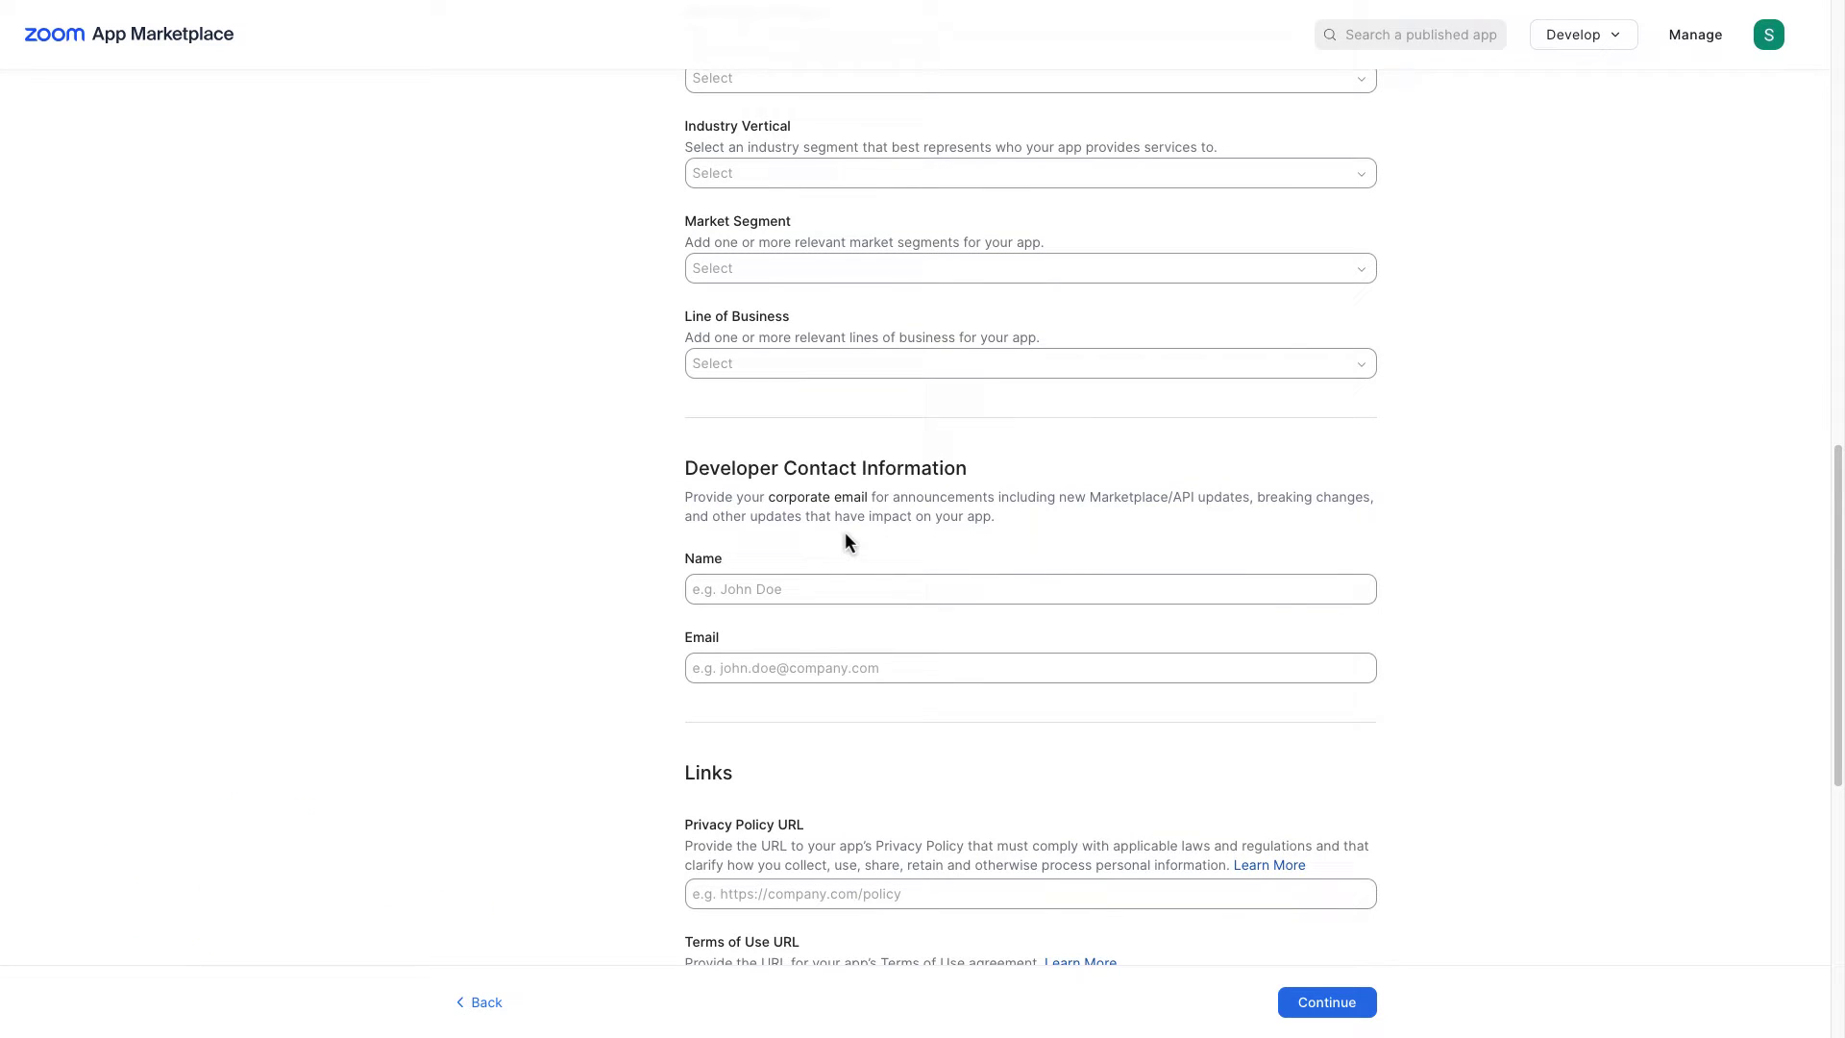
scroll(845, 533, up, 7)
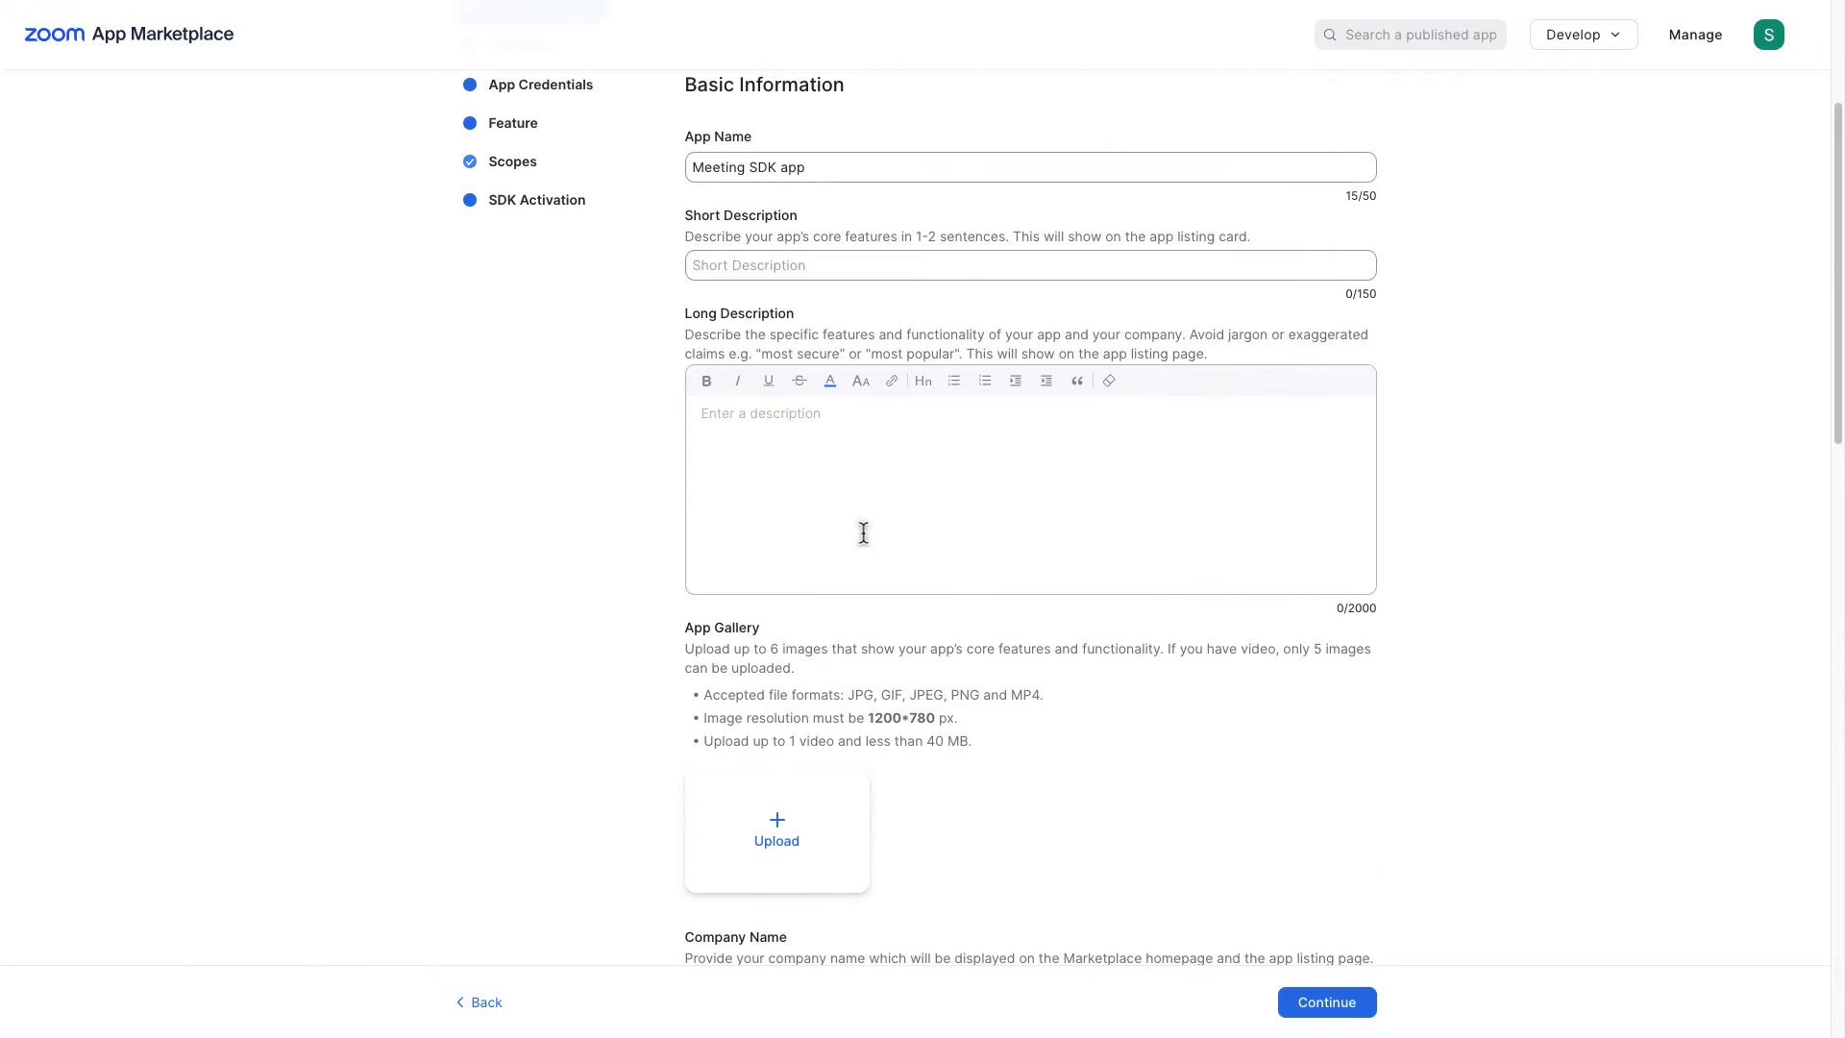
scroll(864, 535, up, 3)
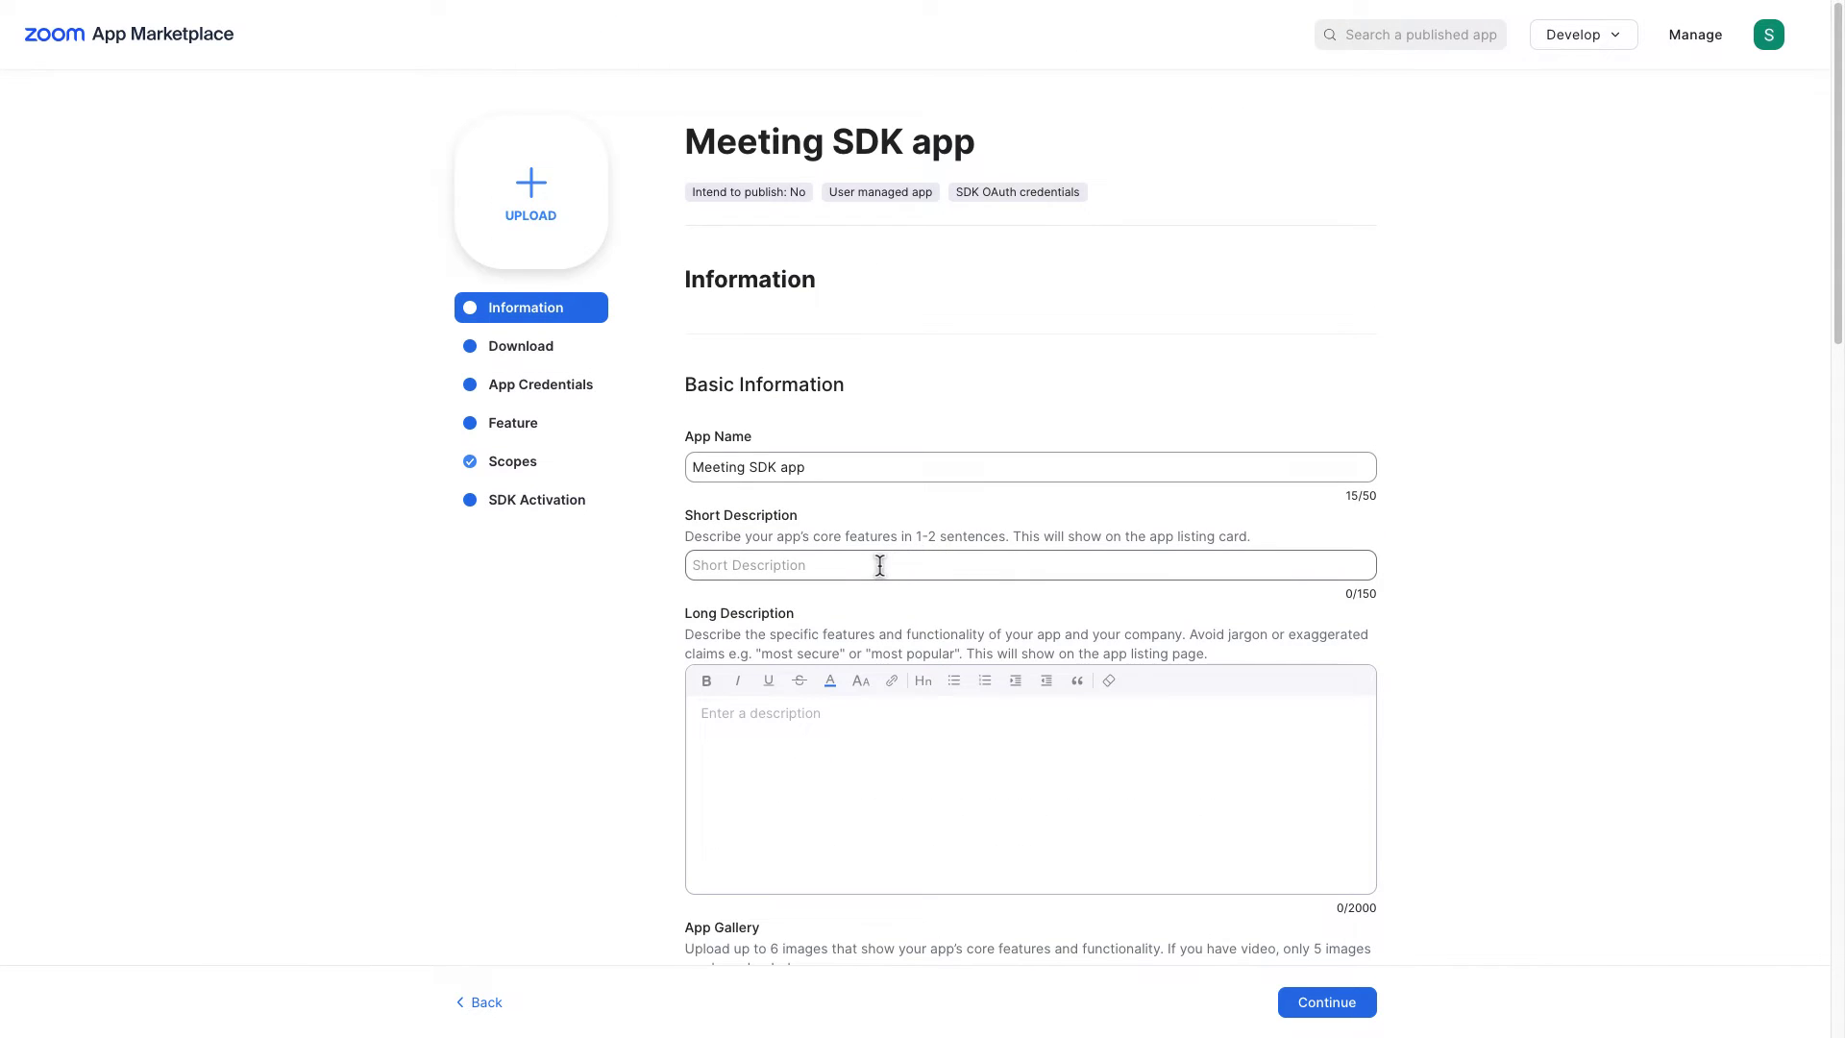
click(879, 565)
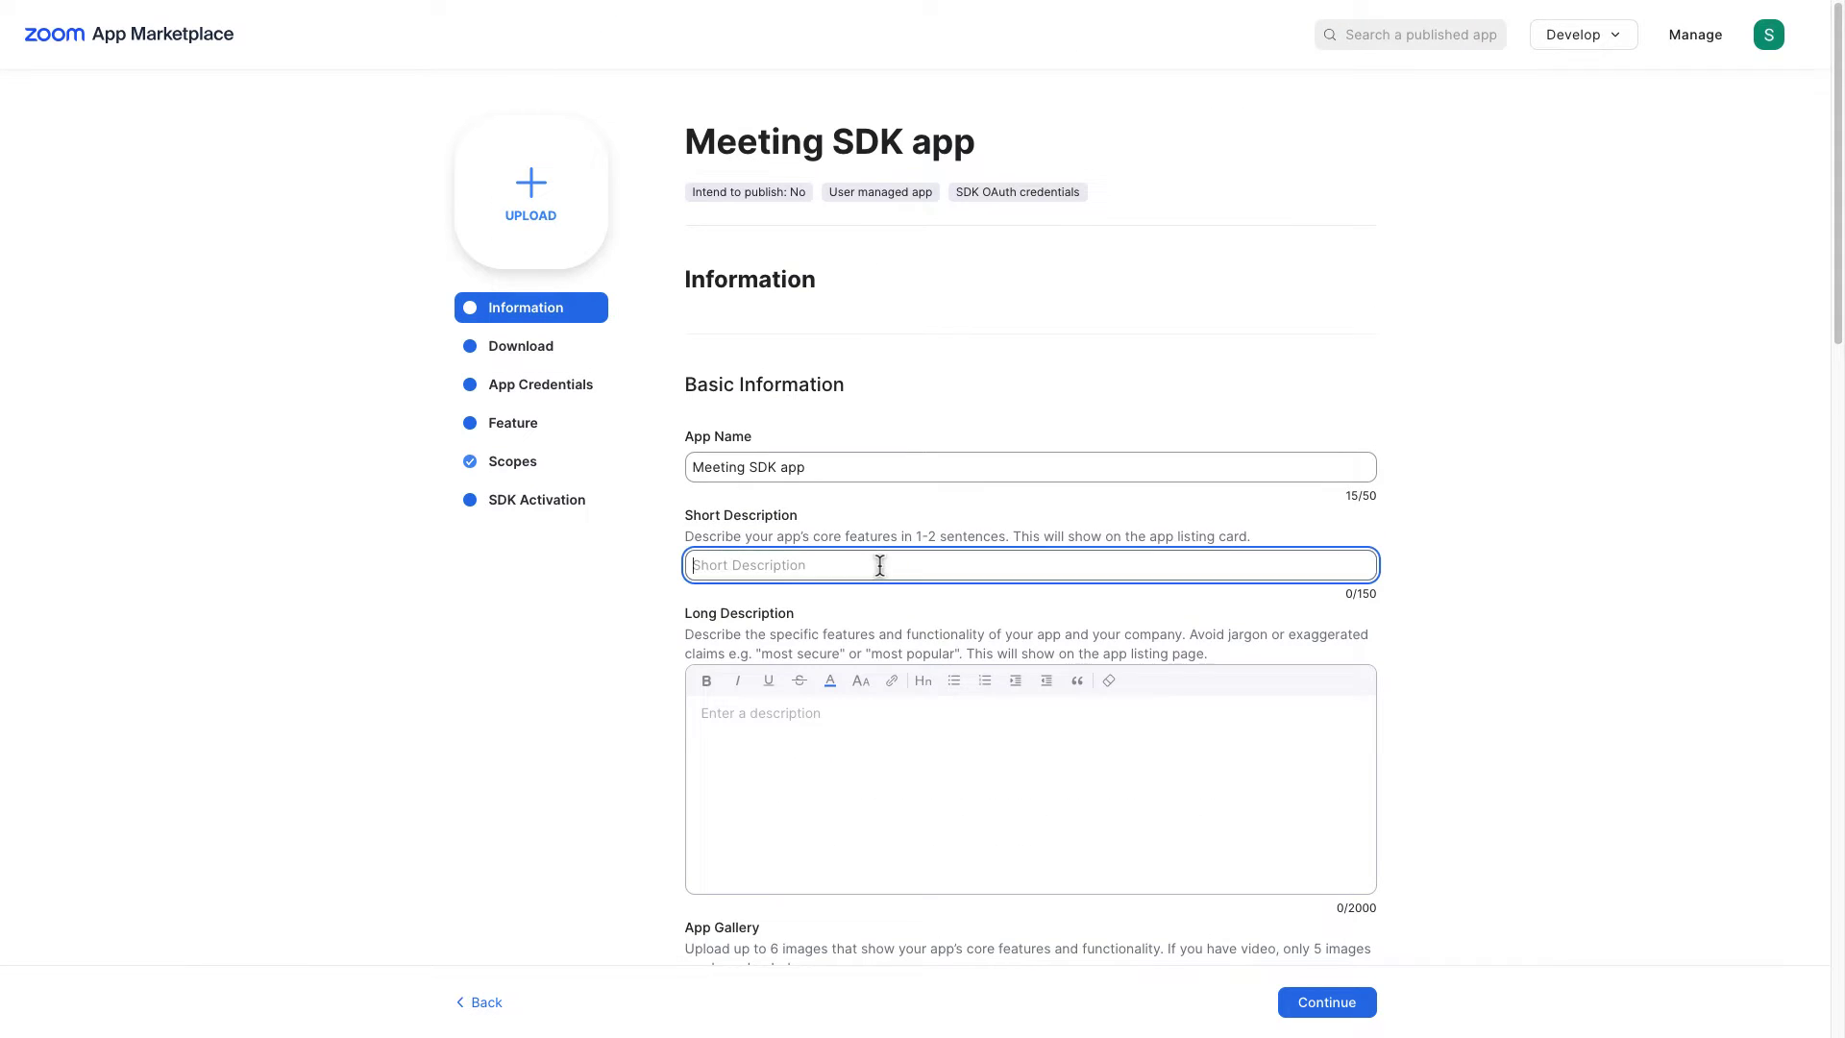
text(Lorem ipsum)
key(Tab)
text(Lorem ipsum dolor sit amet)
Step: Enter company name 'Impulse' and the developer contact's name and e-mail, then continue
scroll(874, 575, down, 3)
scroll(874, 566, down, 4)
click(873, 567)
text(Impulse)
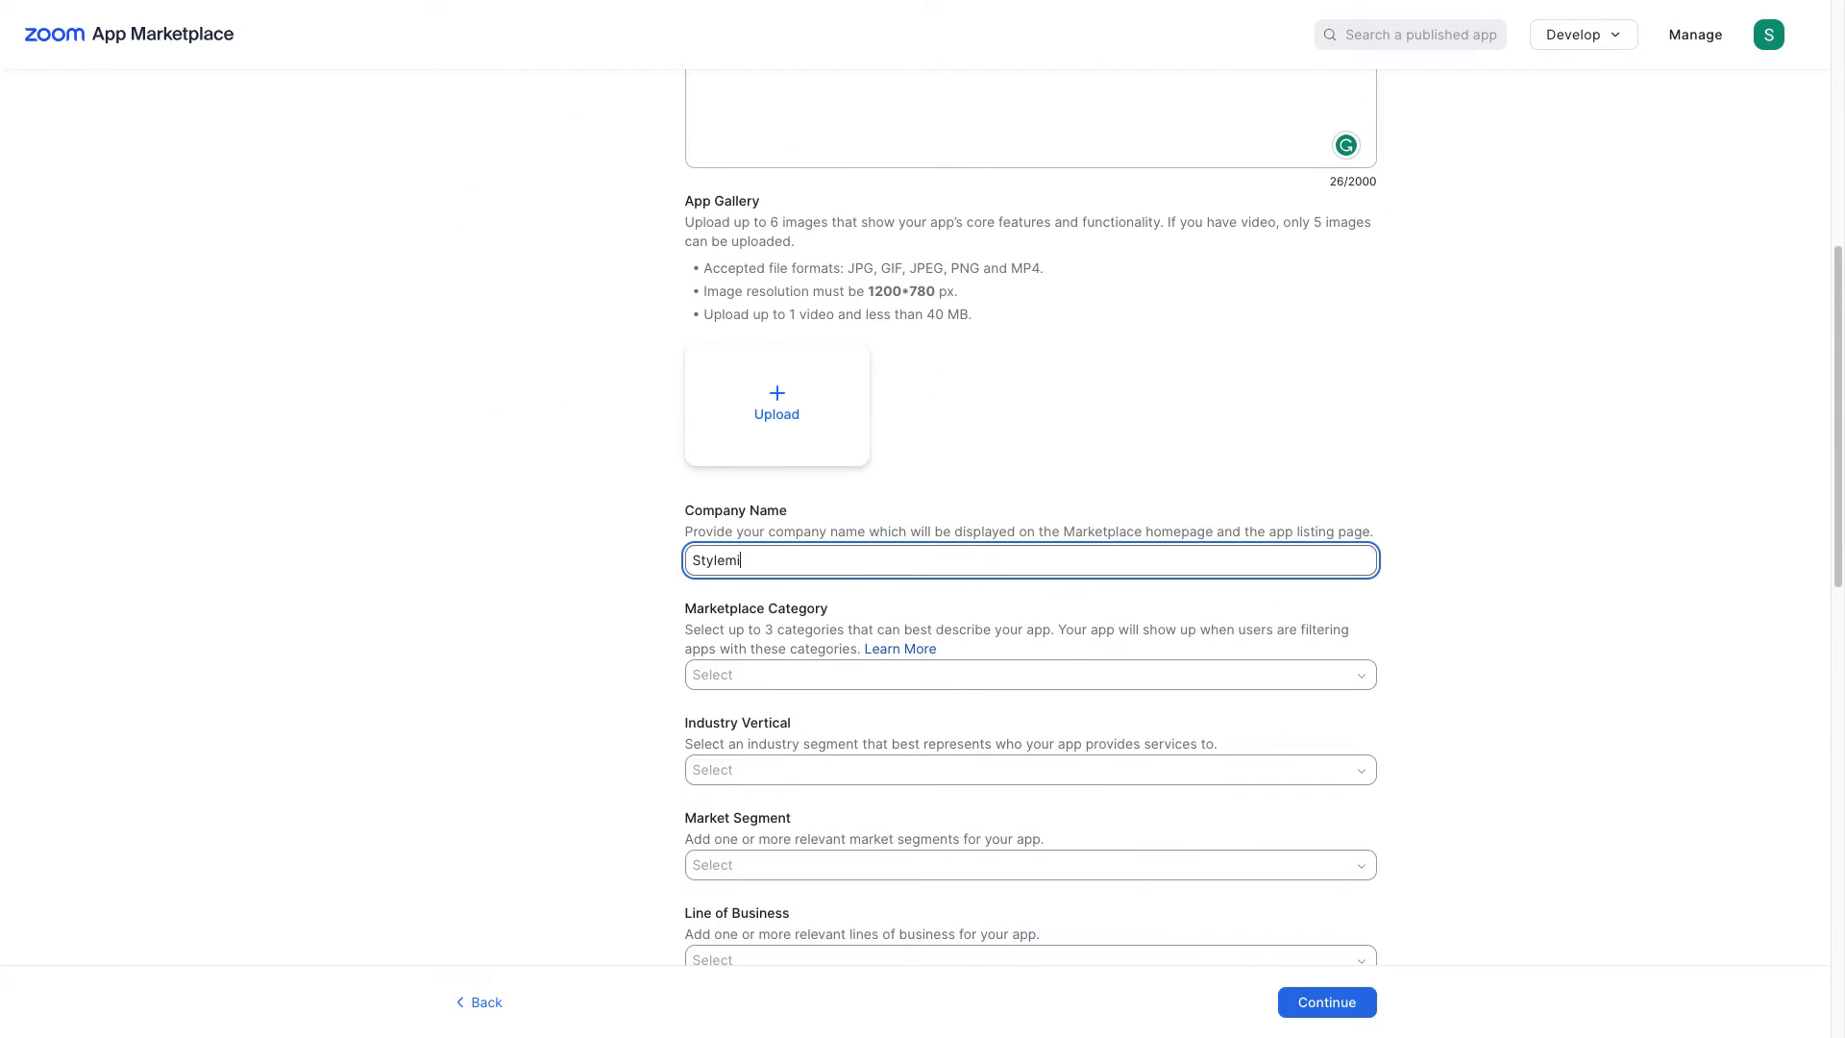
scroll(873, 567, down, 6)
click(848, 573)
text(Parker J.)
key(Tab)
text(ulse.com)
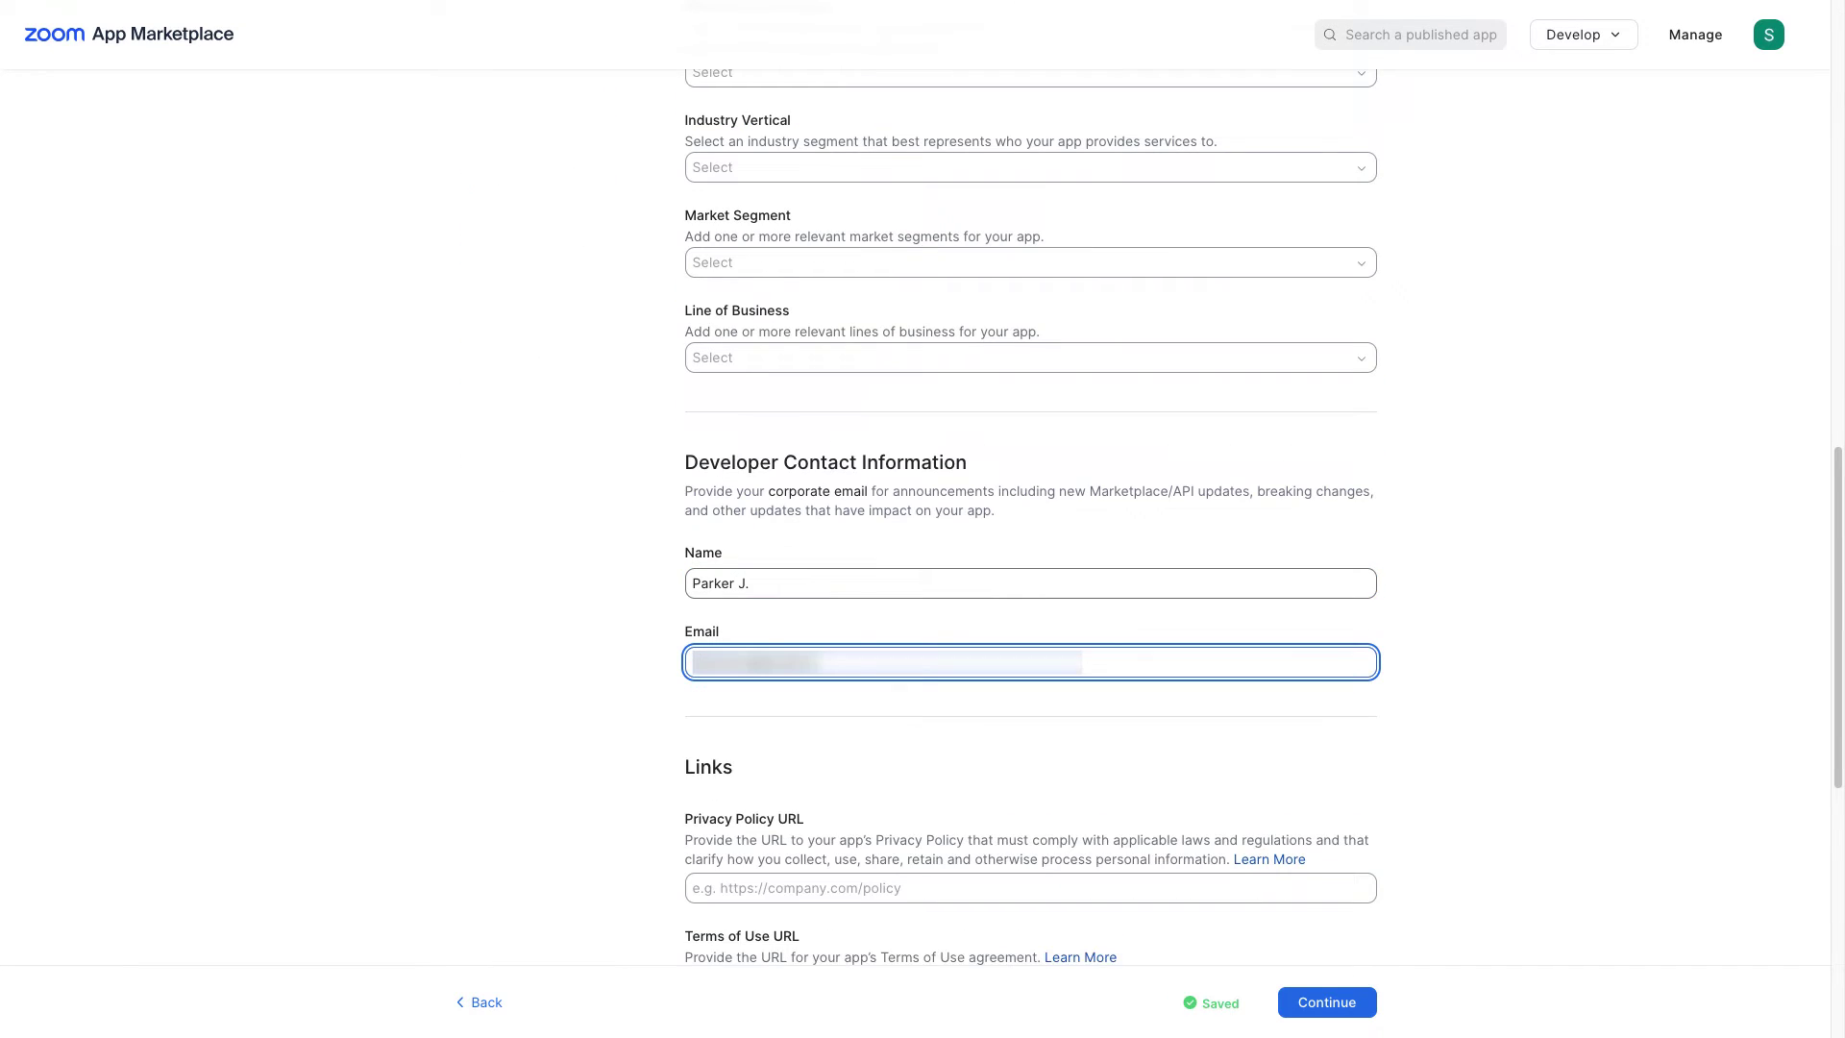
click(1329, 1009)
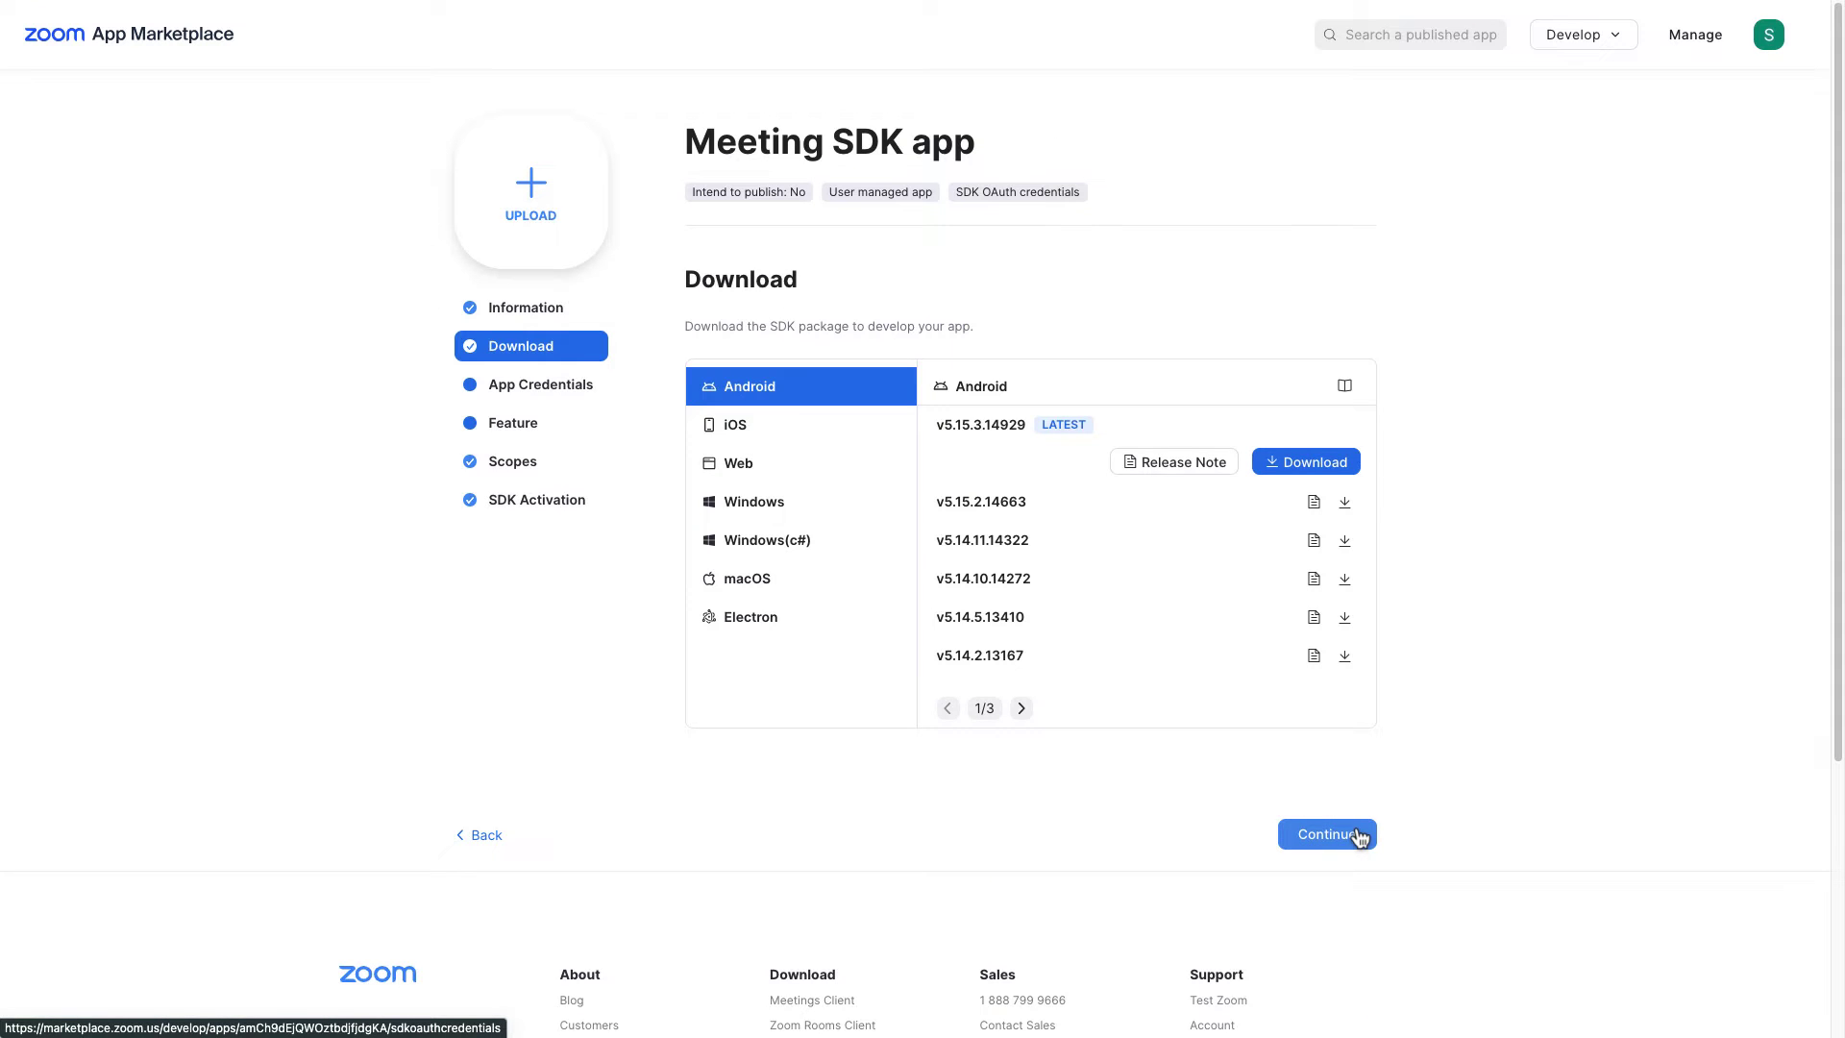
Step: Continue past the Download step to App Credentials and copy the Client ID
click(1326, 834)
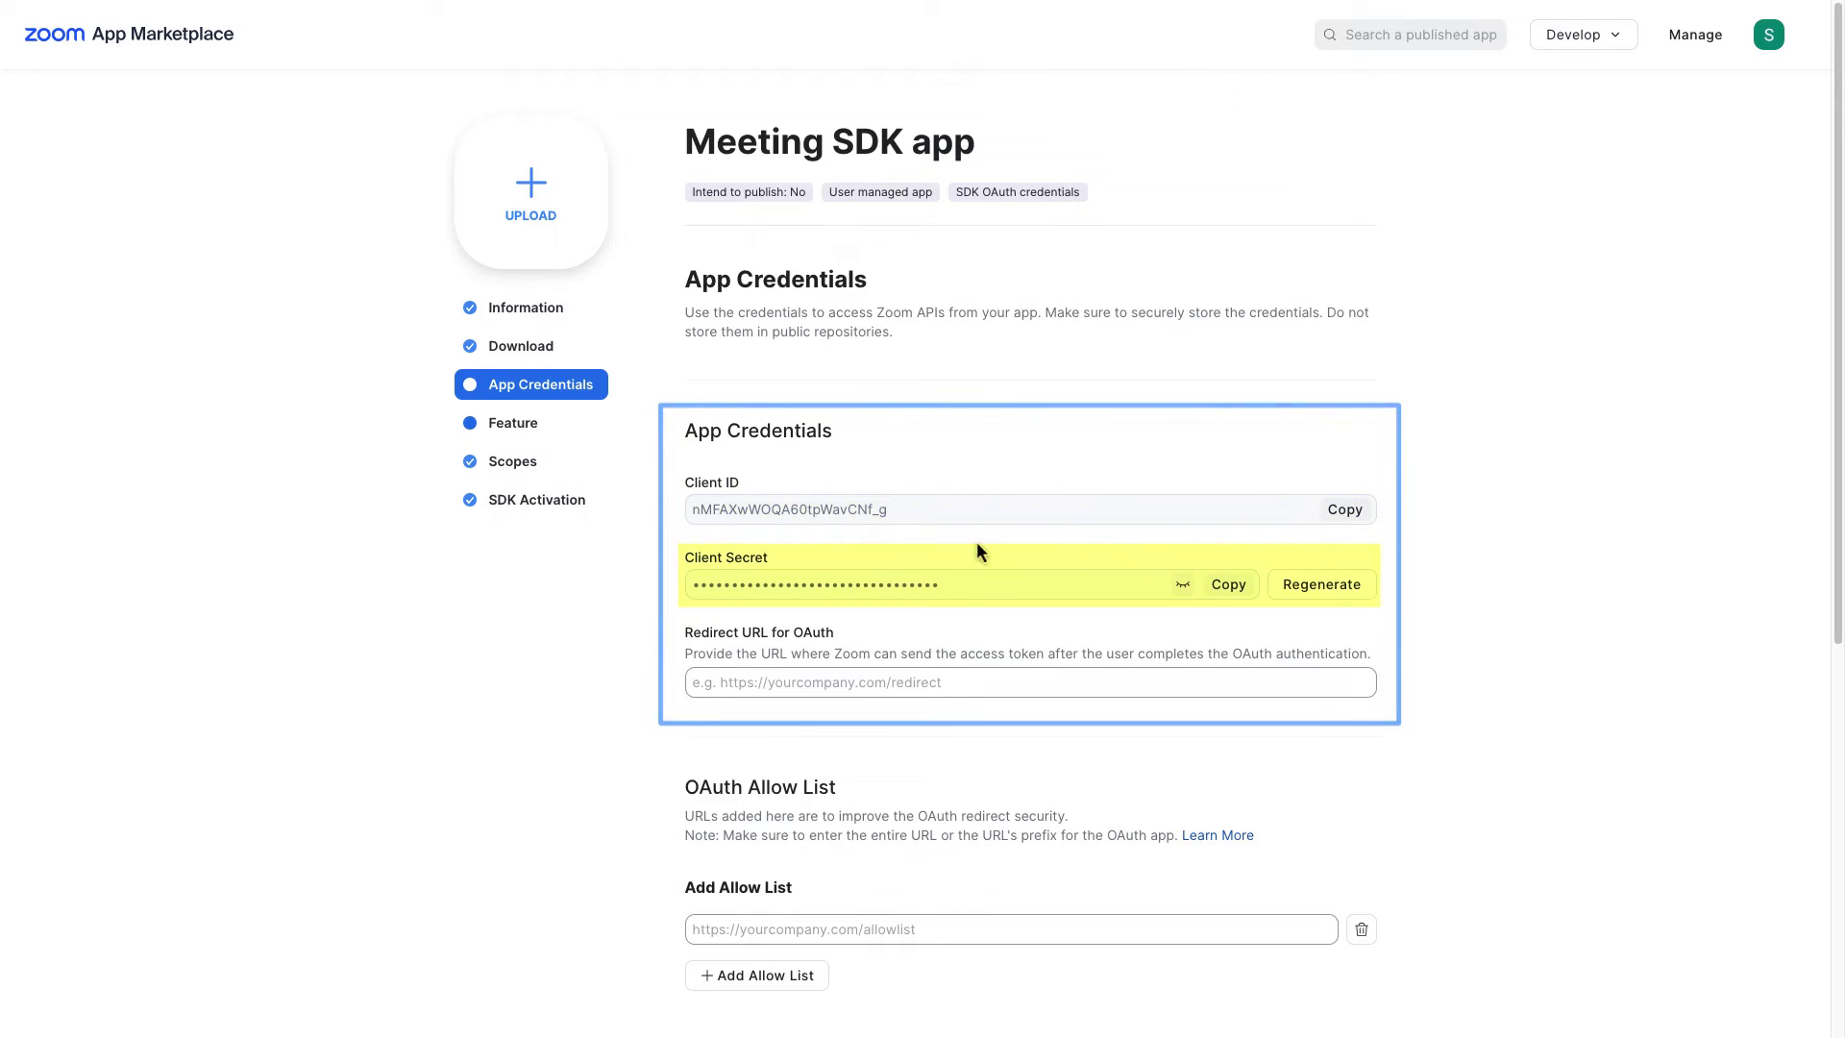
click(1359, 507)
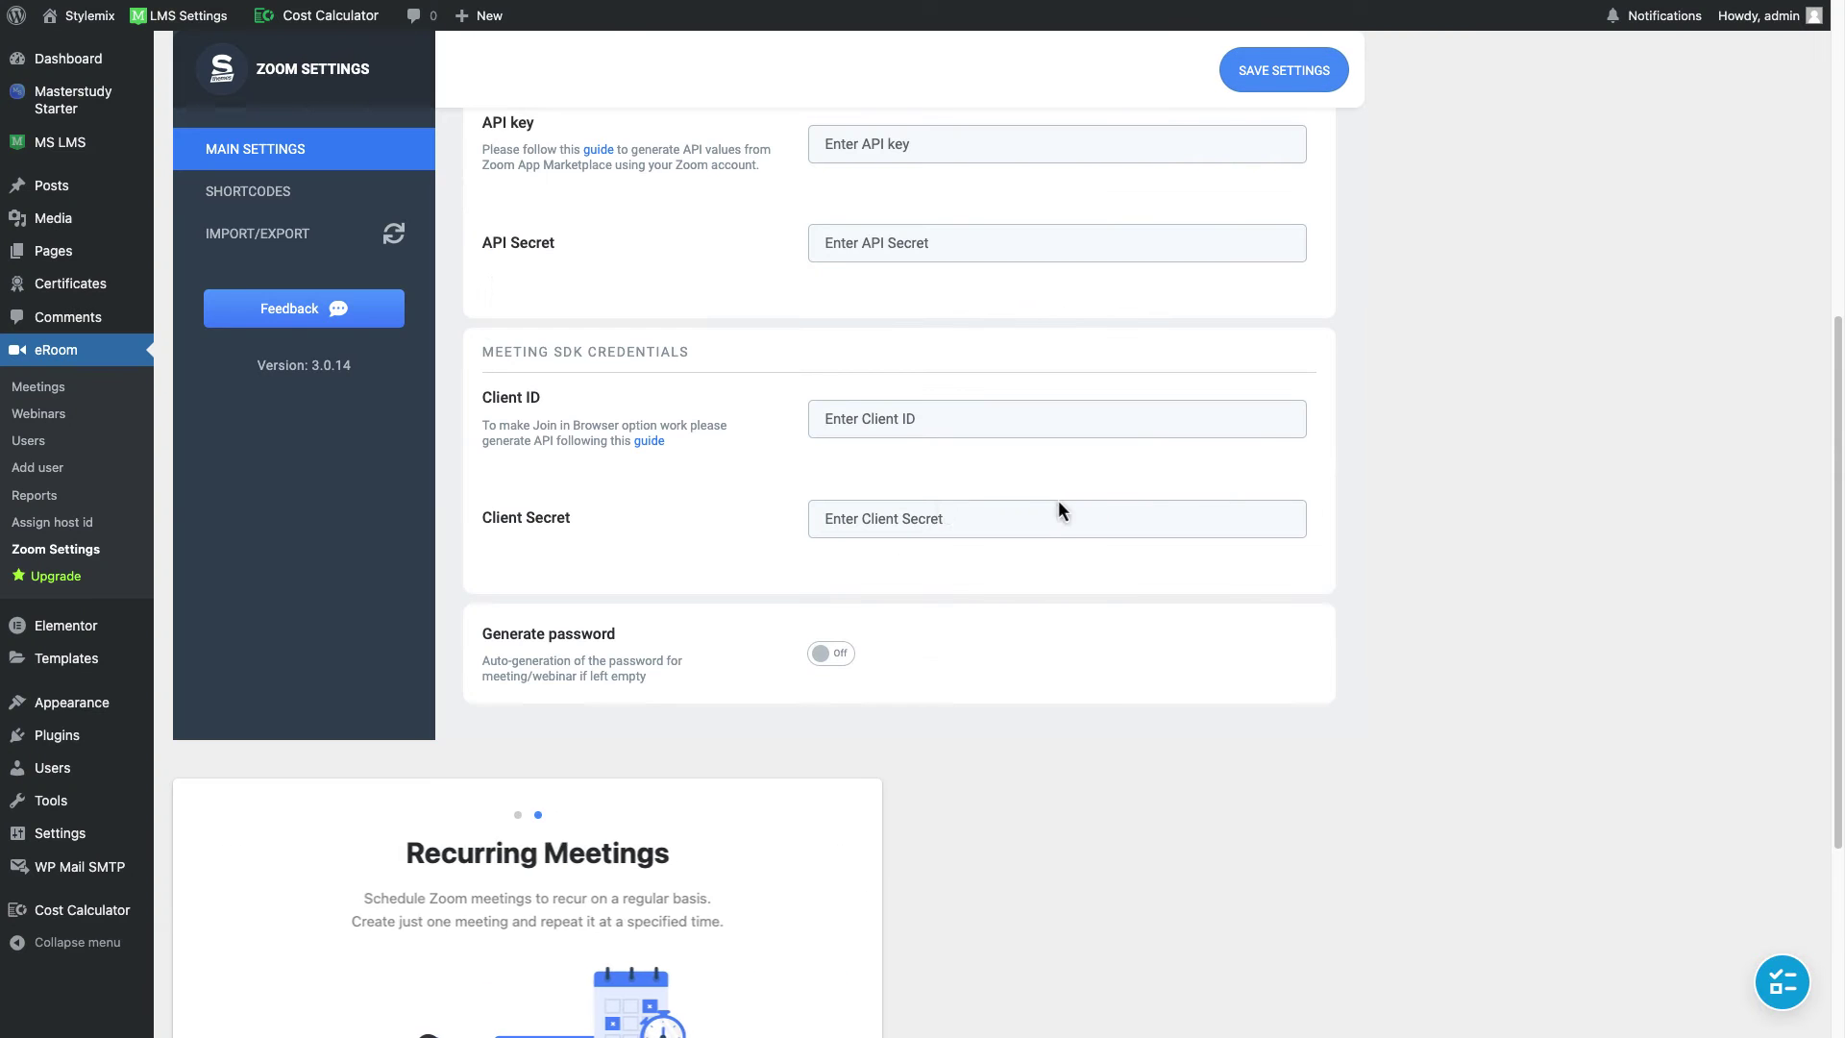
Step: Paste the Zoom app's Client ID and Client Secret into eRoom's Meeting SDK fields and save
click(859, 416)
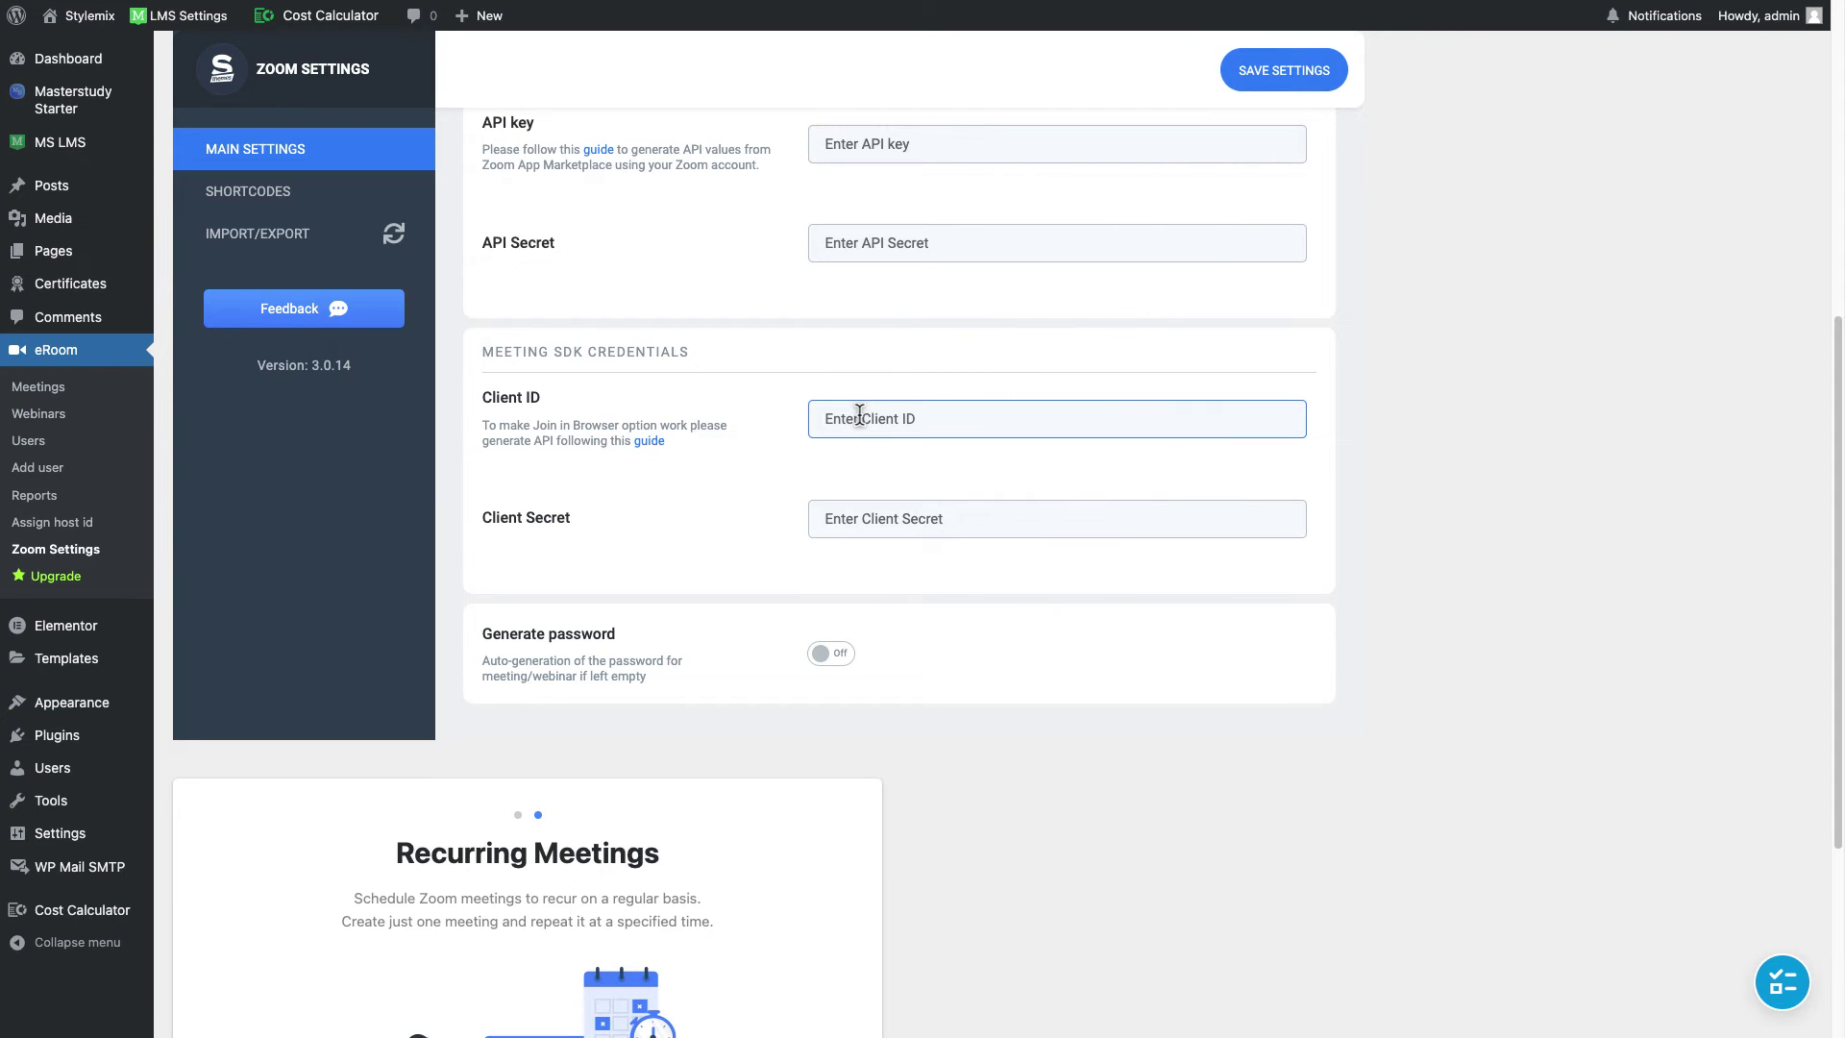
key(ctrl+v)
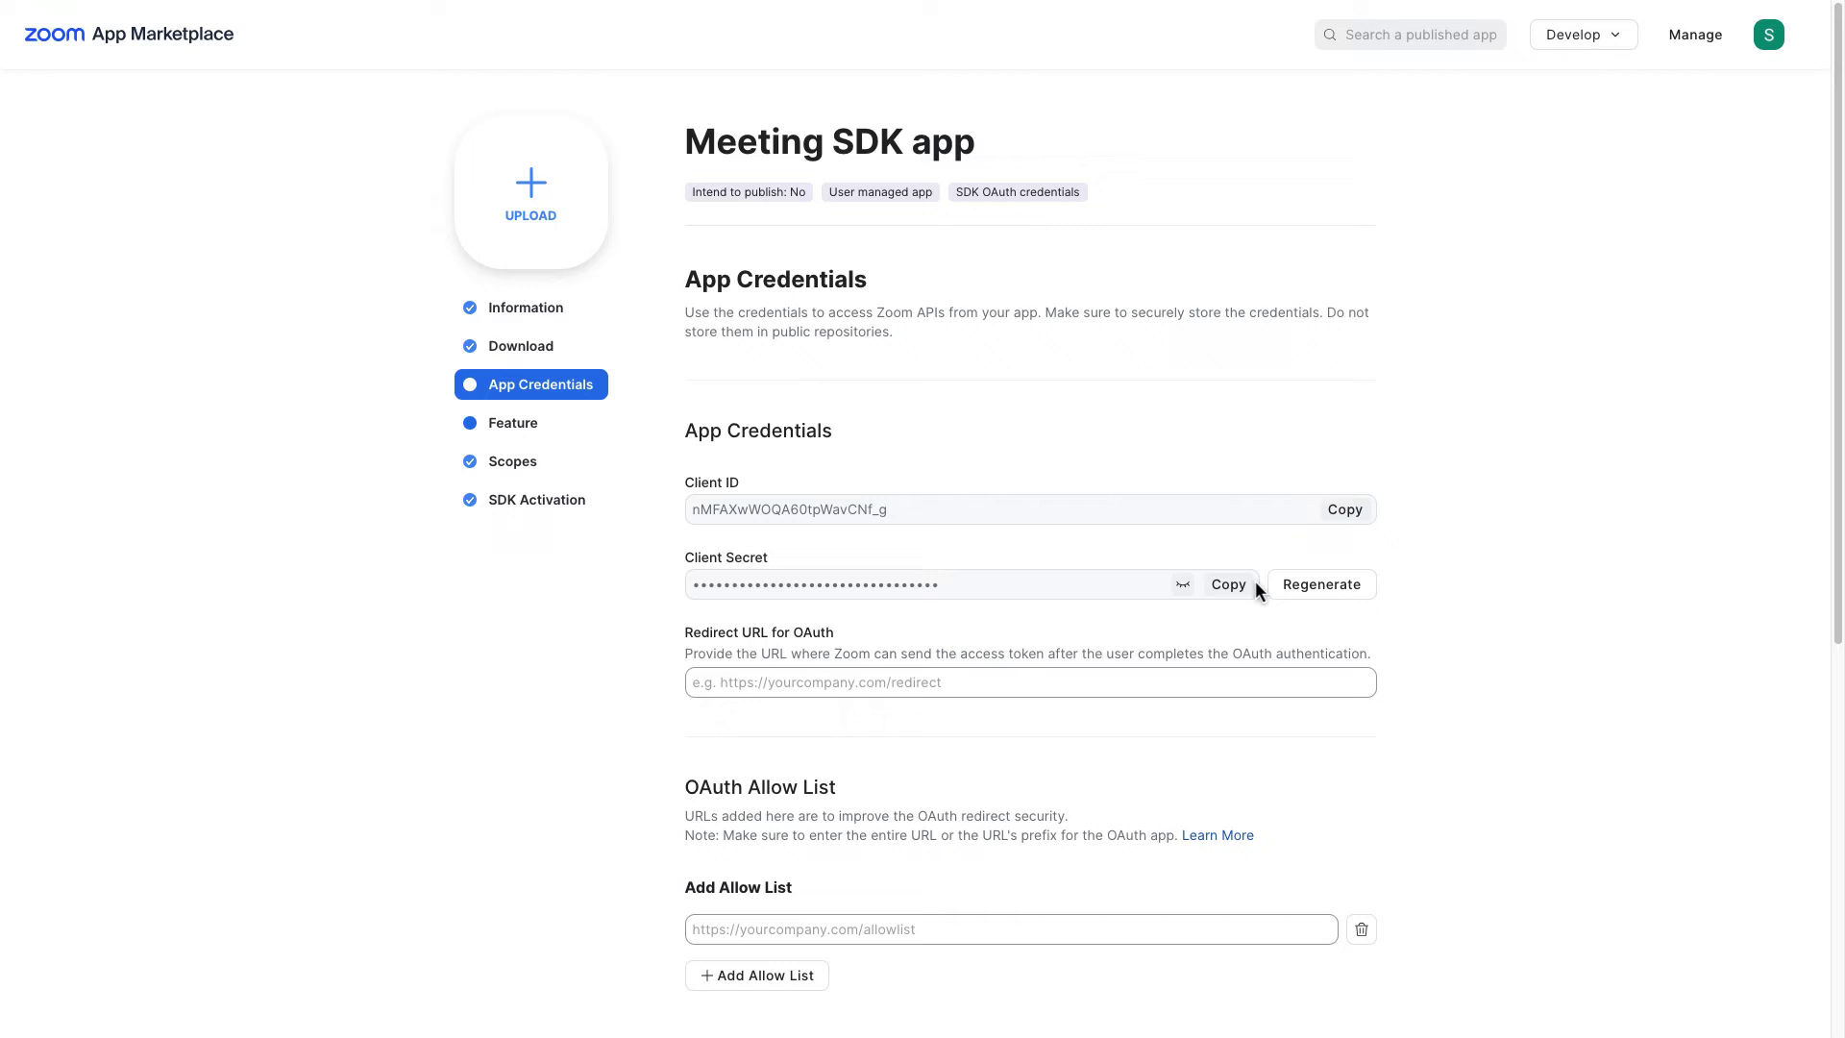
click(1248, 583)
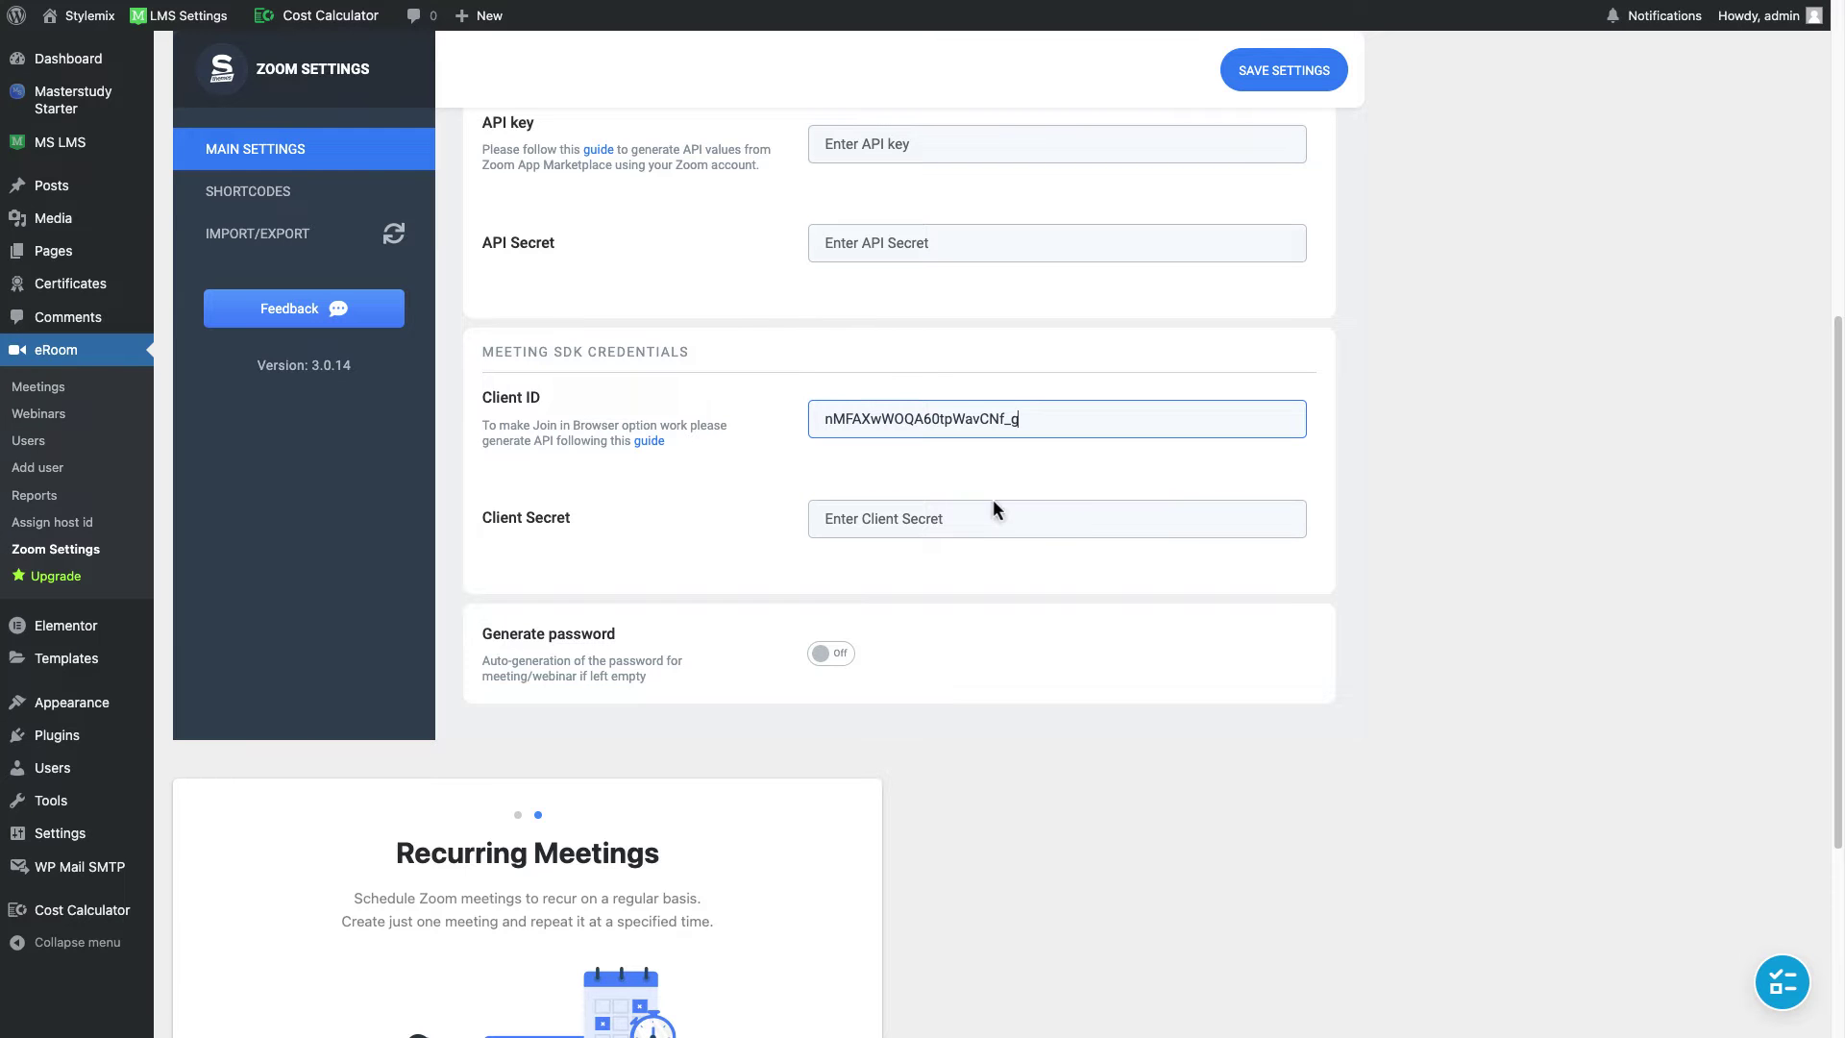
click(972, 509)
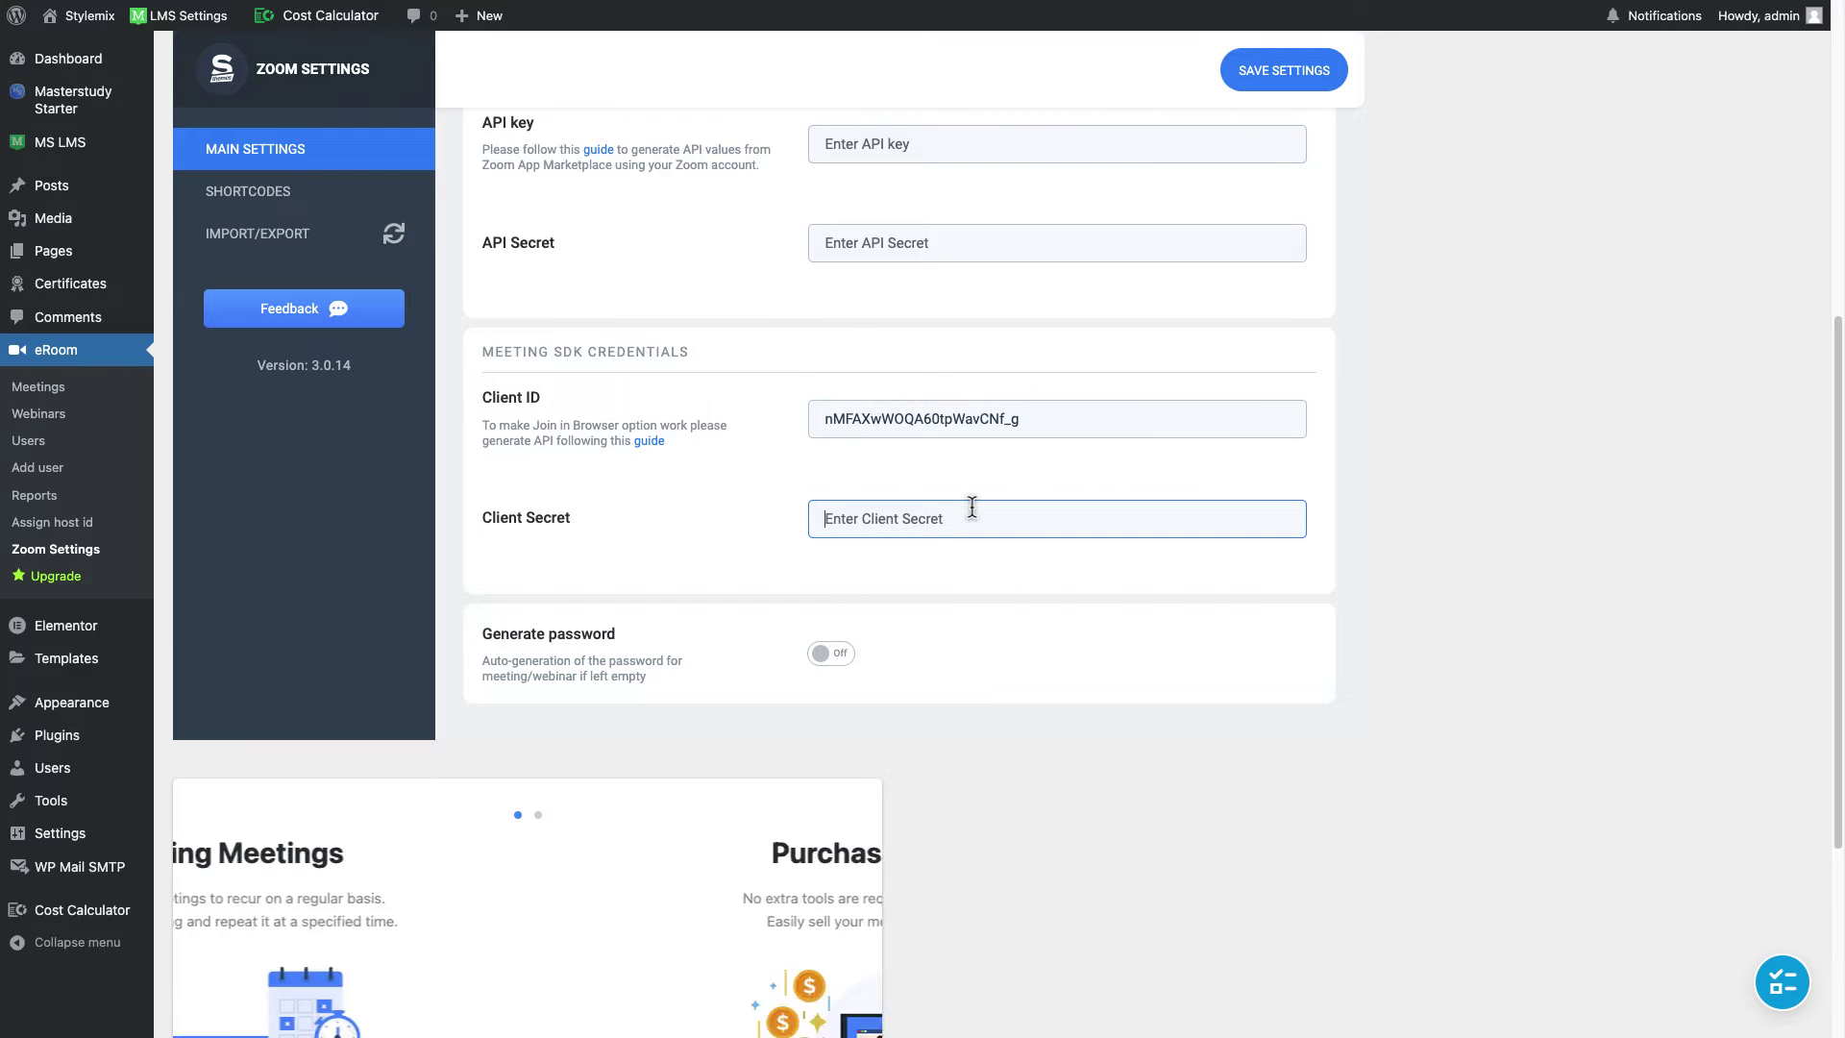
key(ctrl+v)
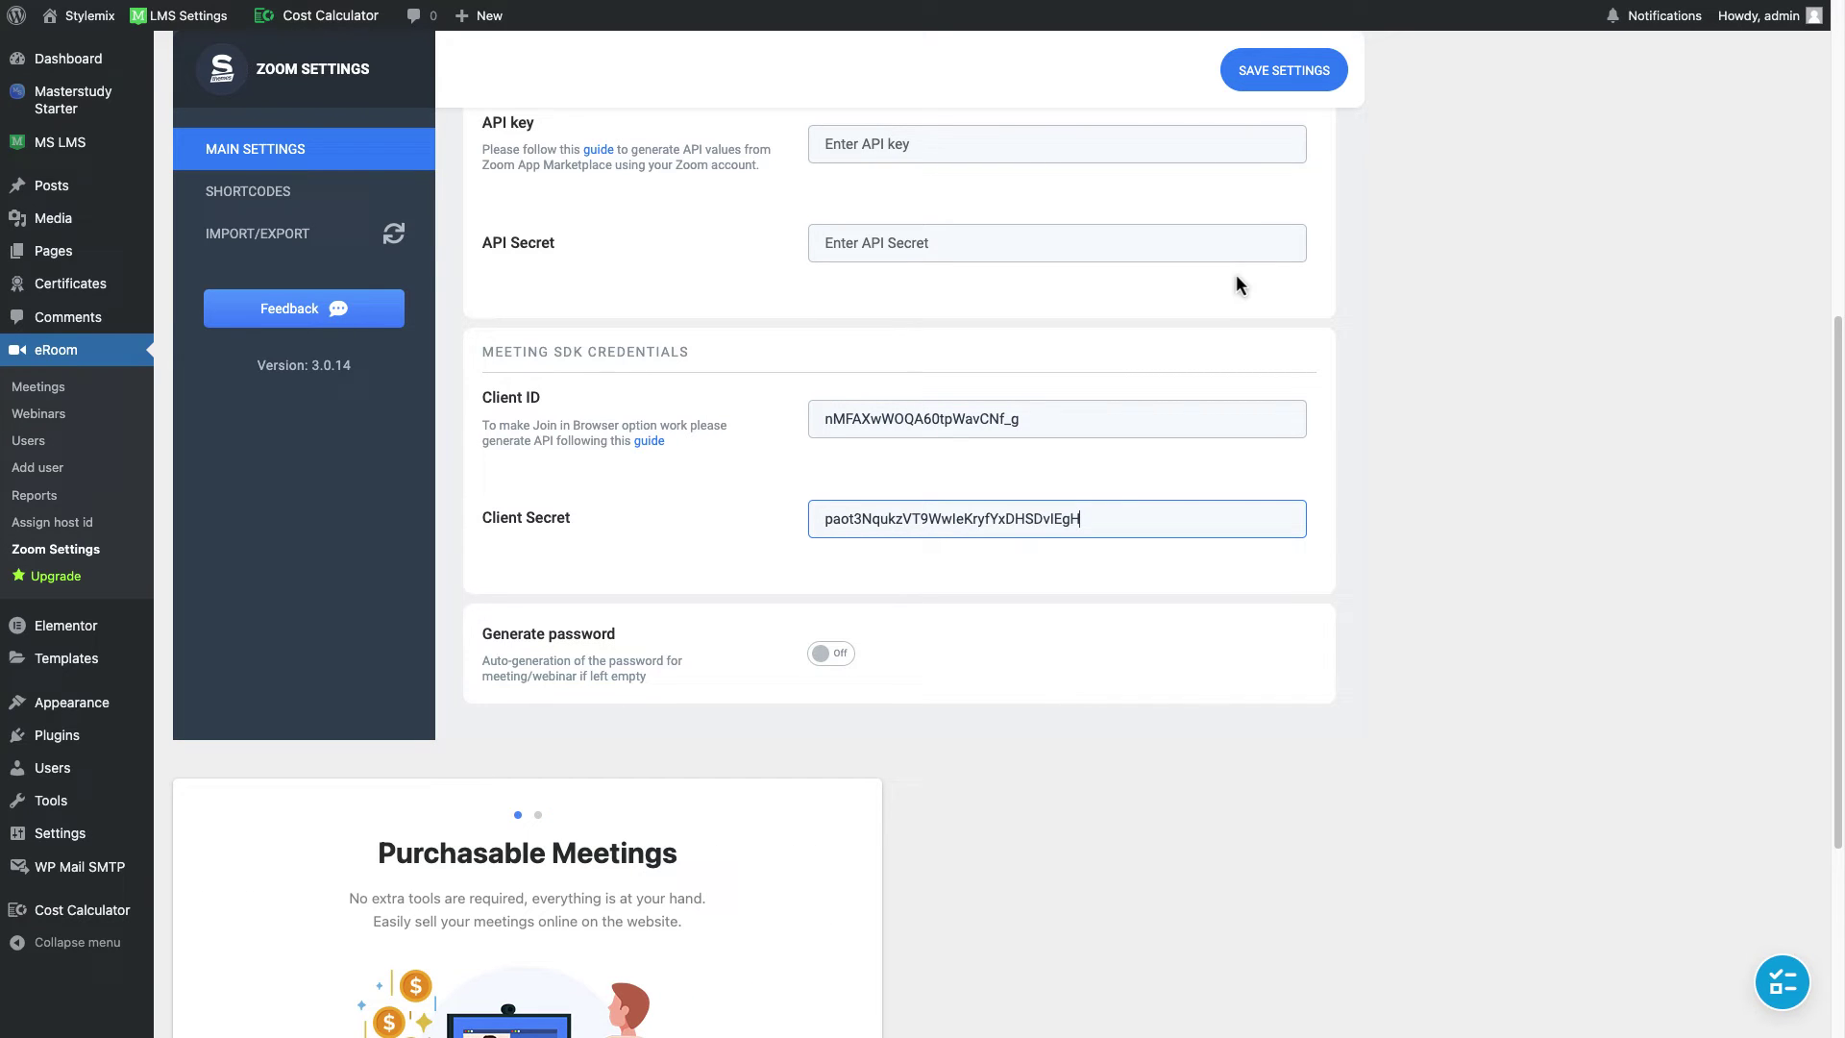
click(1296, 73)
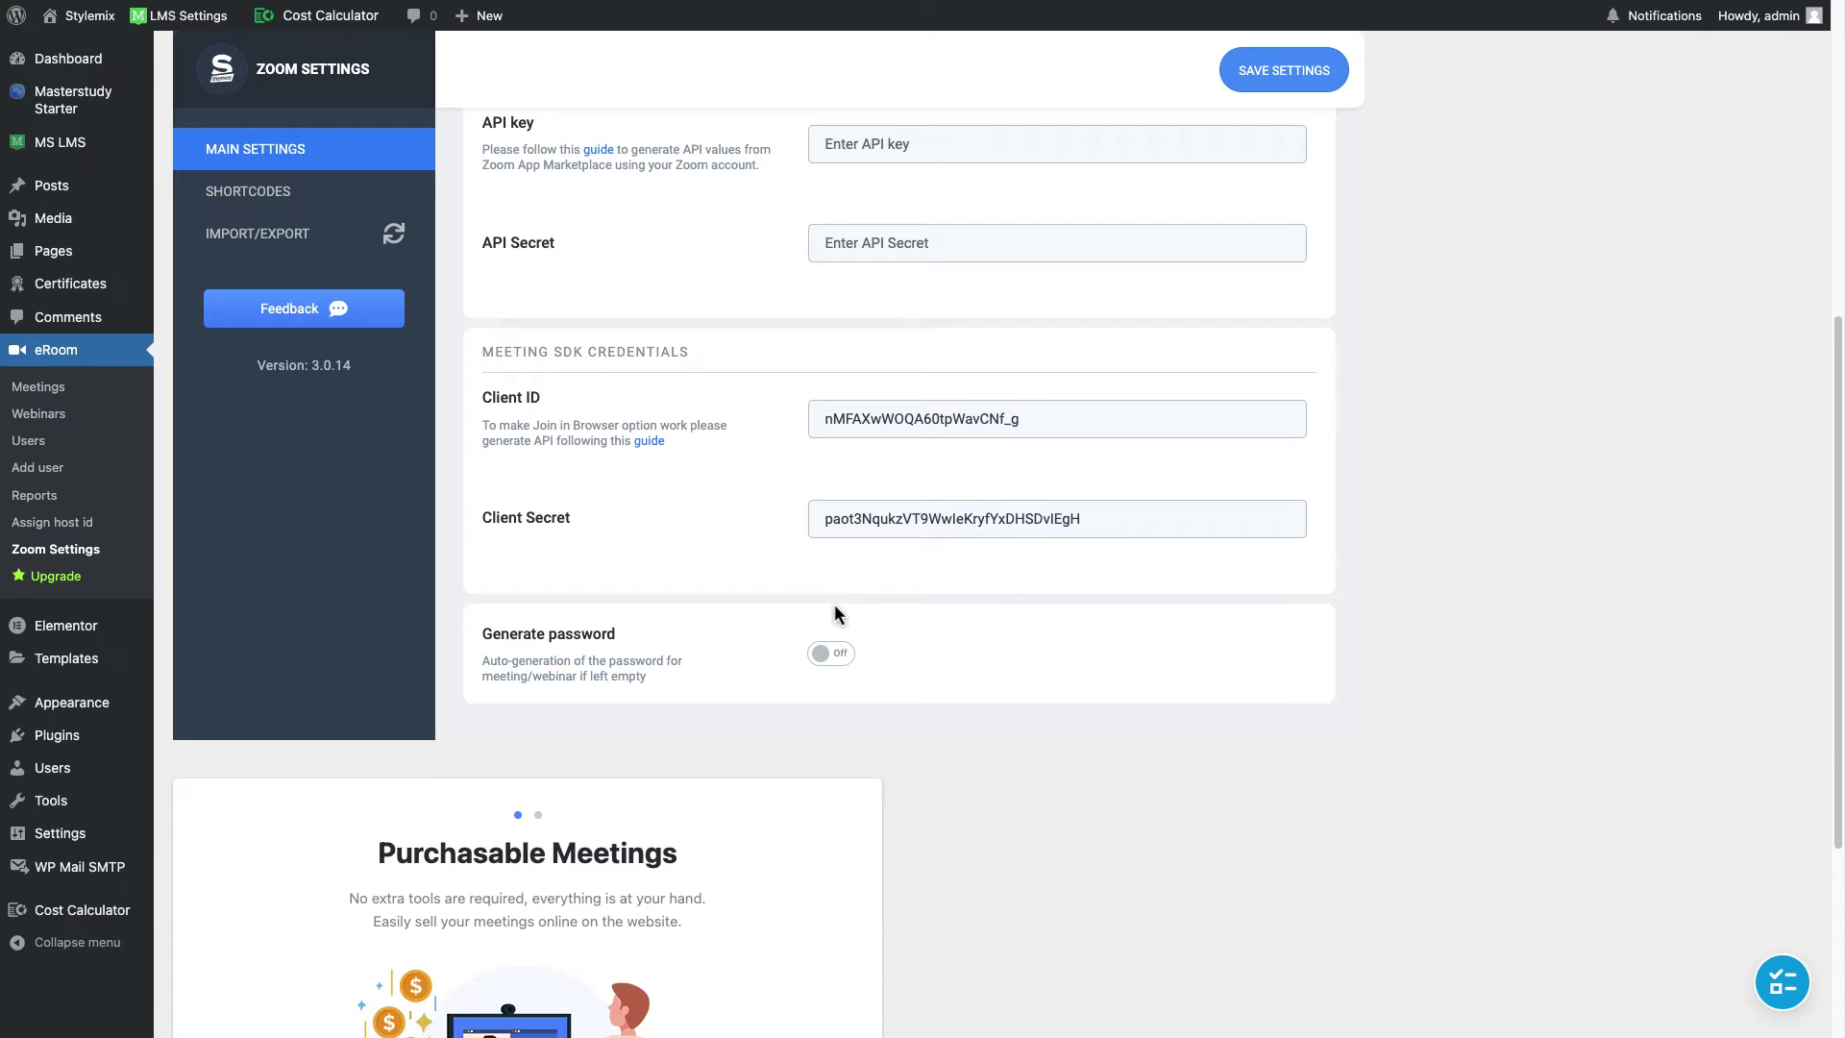
Step: Copy the eRoom Zoom Settings page URL from the browser address bar
scroll(836, 615, up, 8)
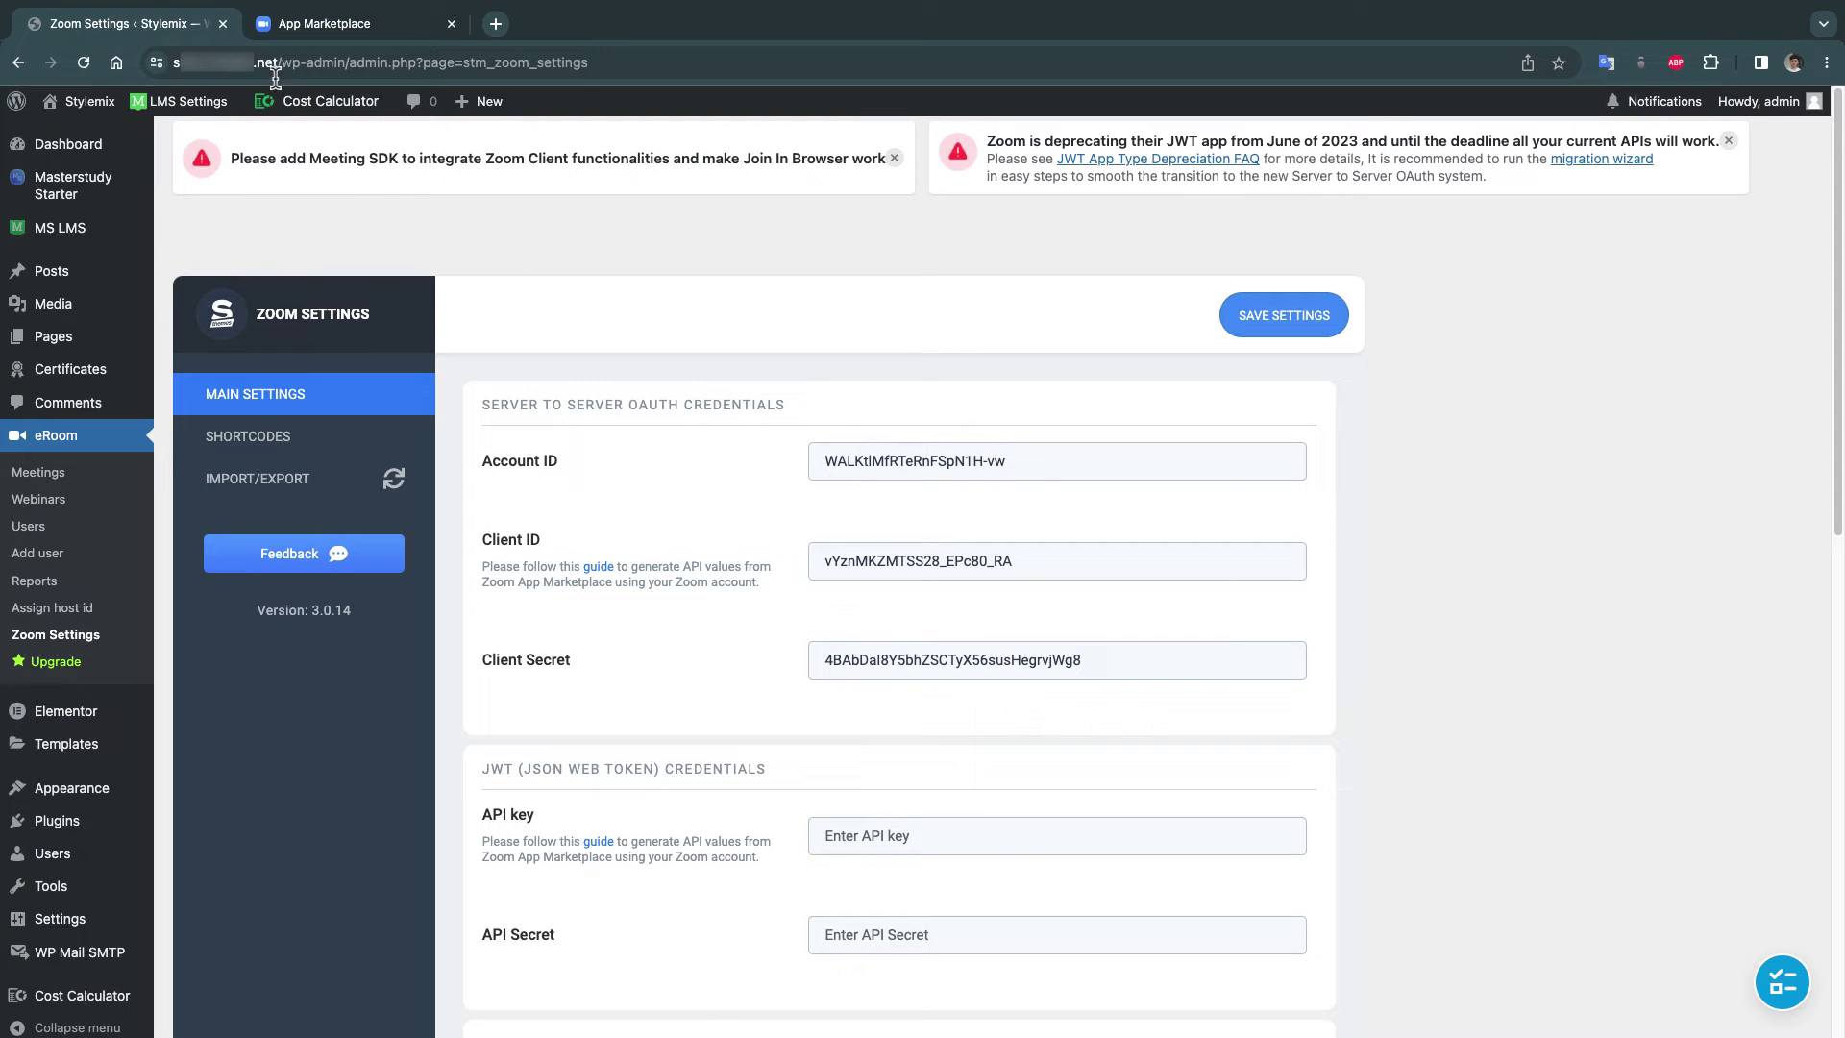
click(276, 72)
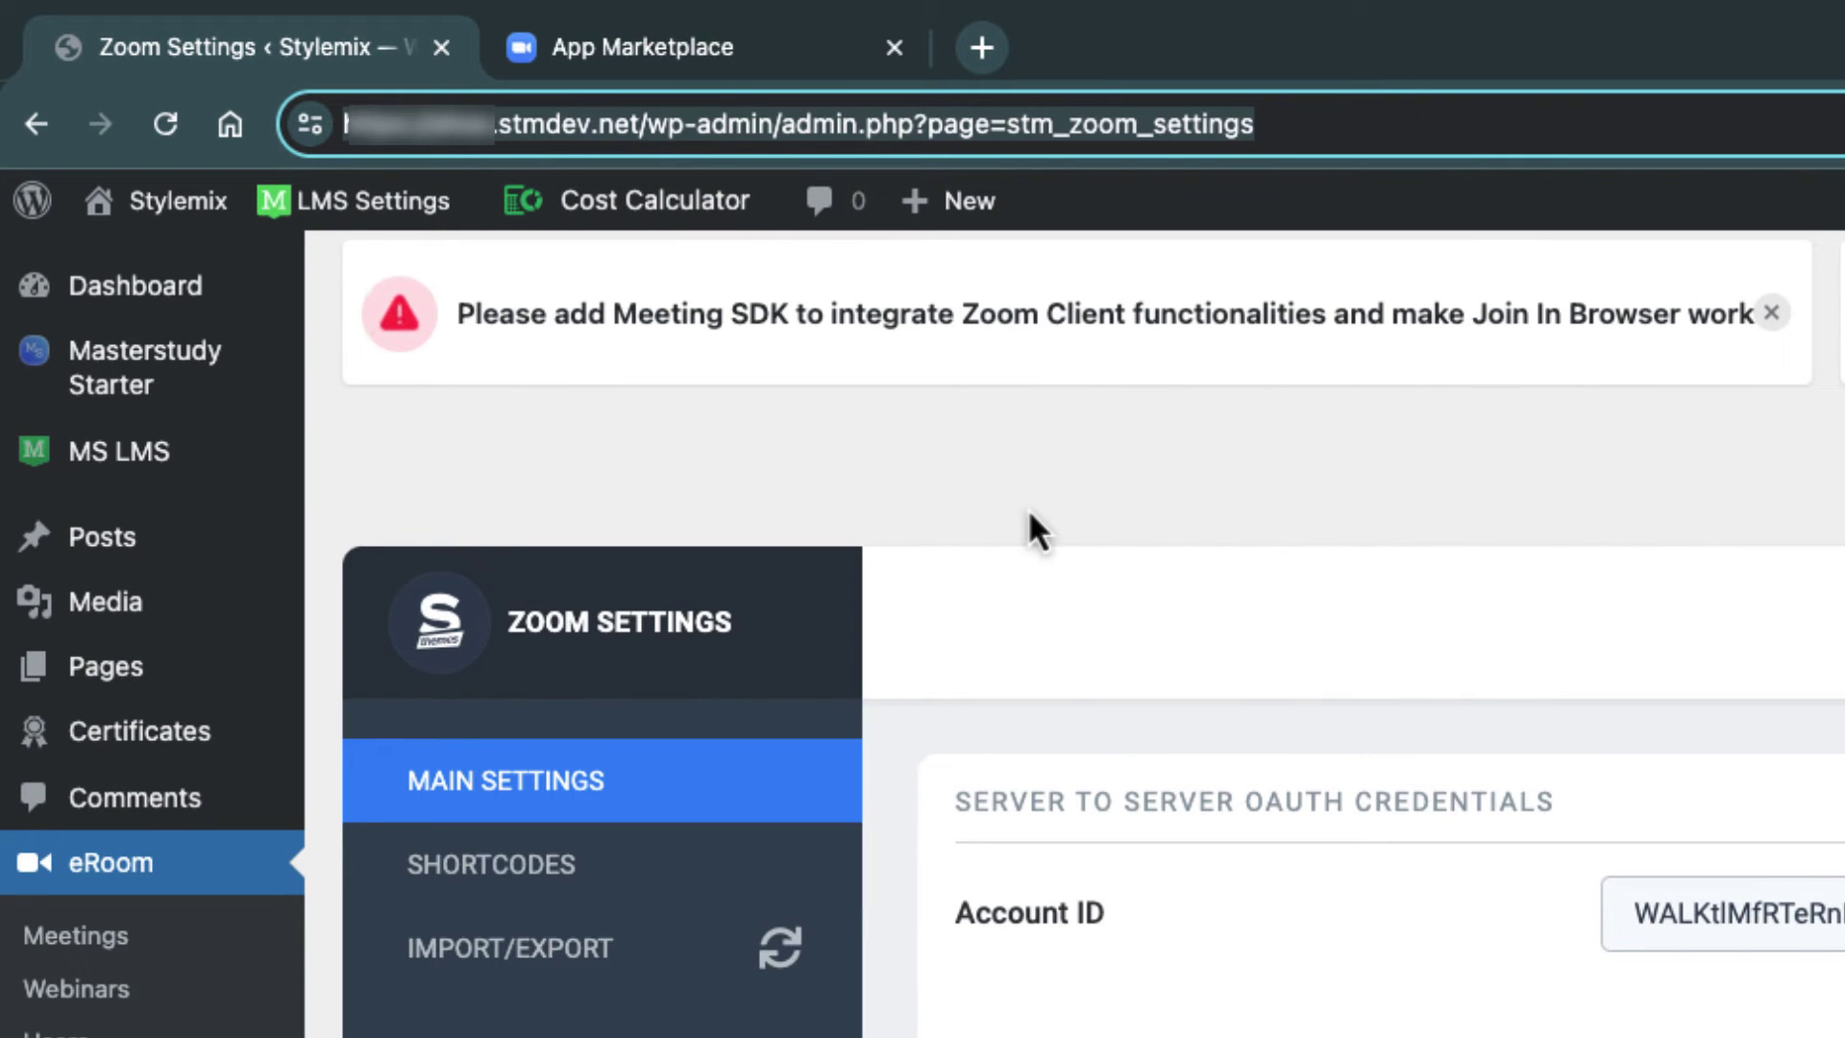
click(1248, 506)
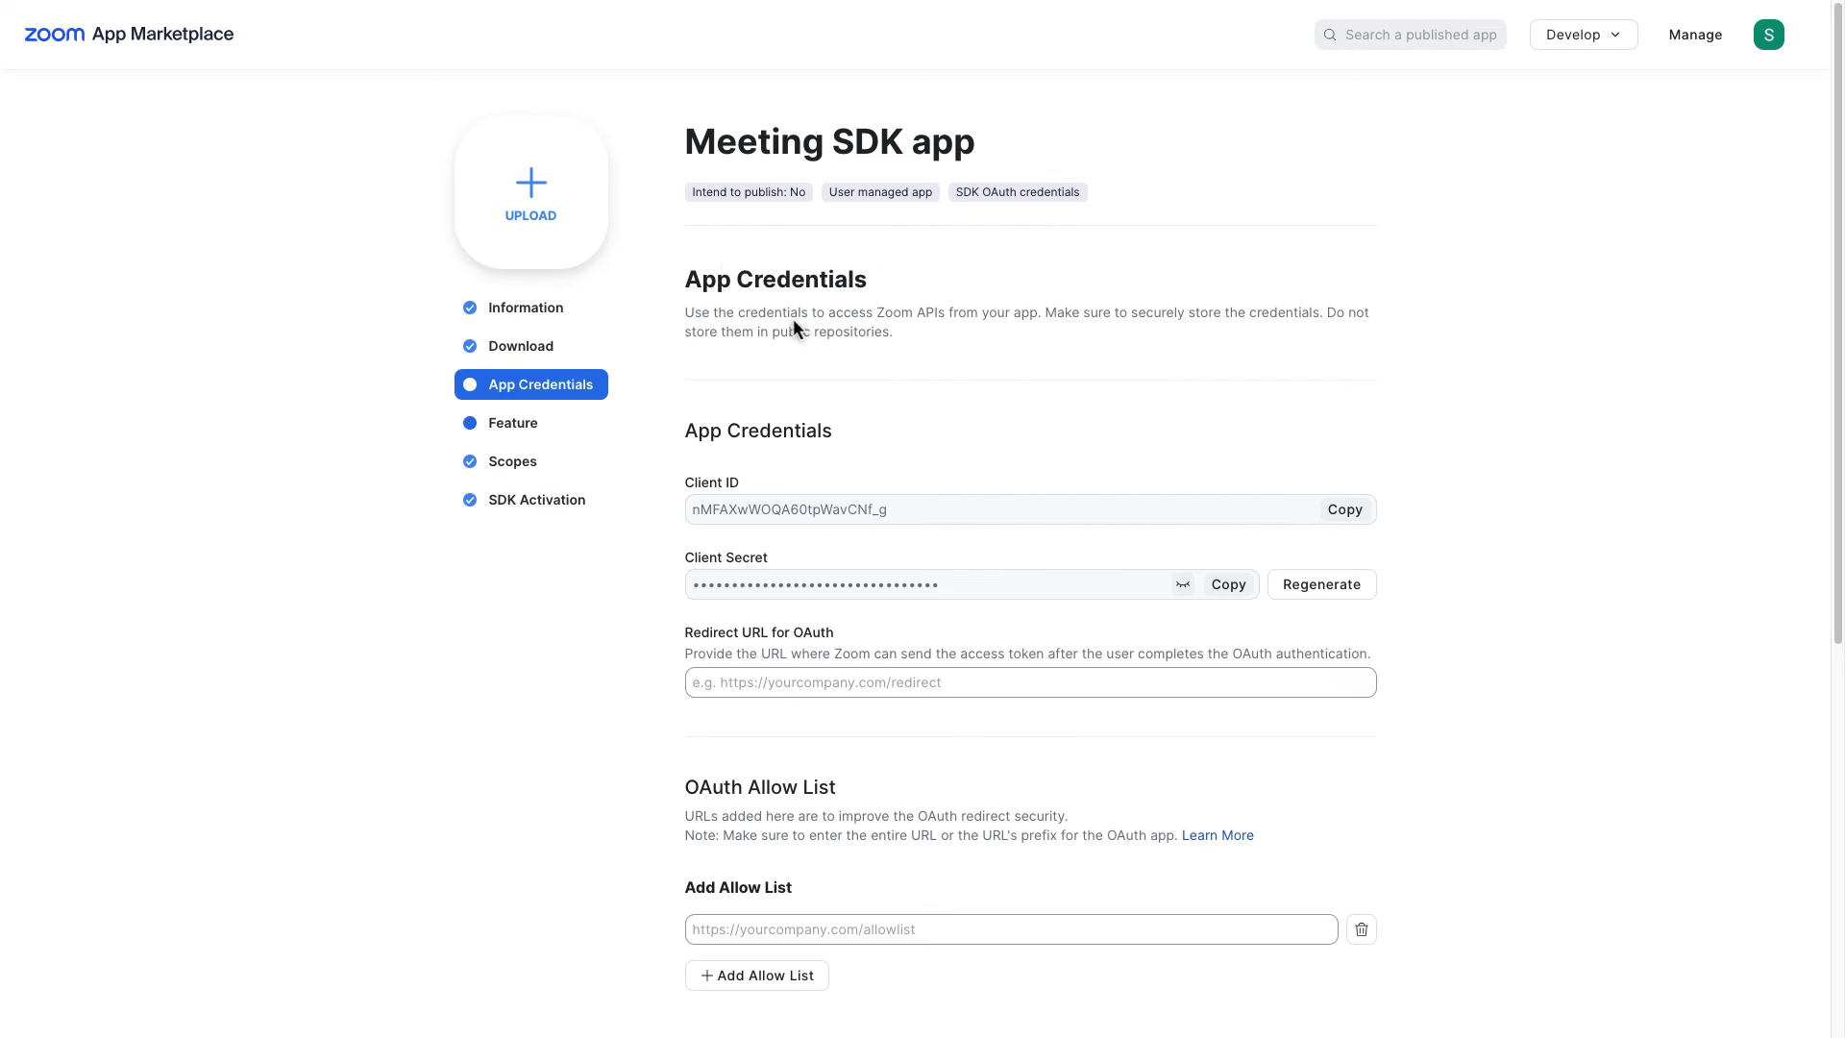
Step: Set the OAuth redirect URL to the Zoom Settings page and allow-list only the site's domain
click(806, 681)
key(ctrl+v)
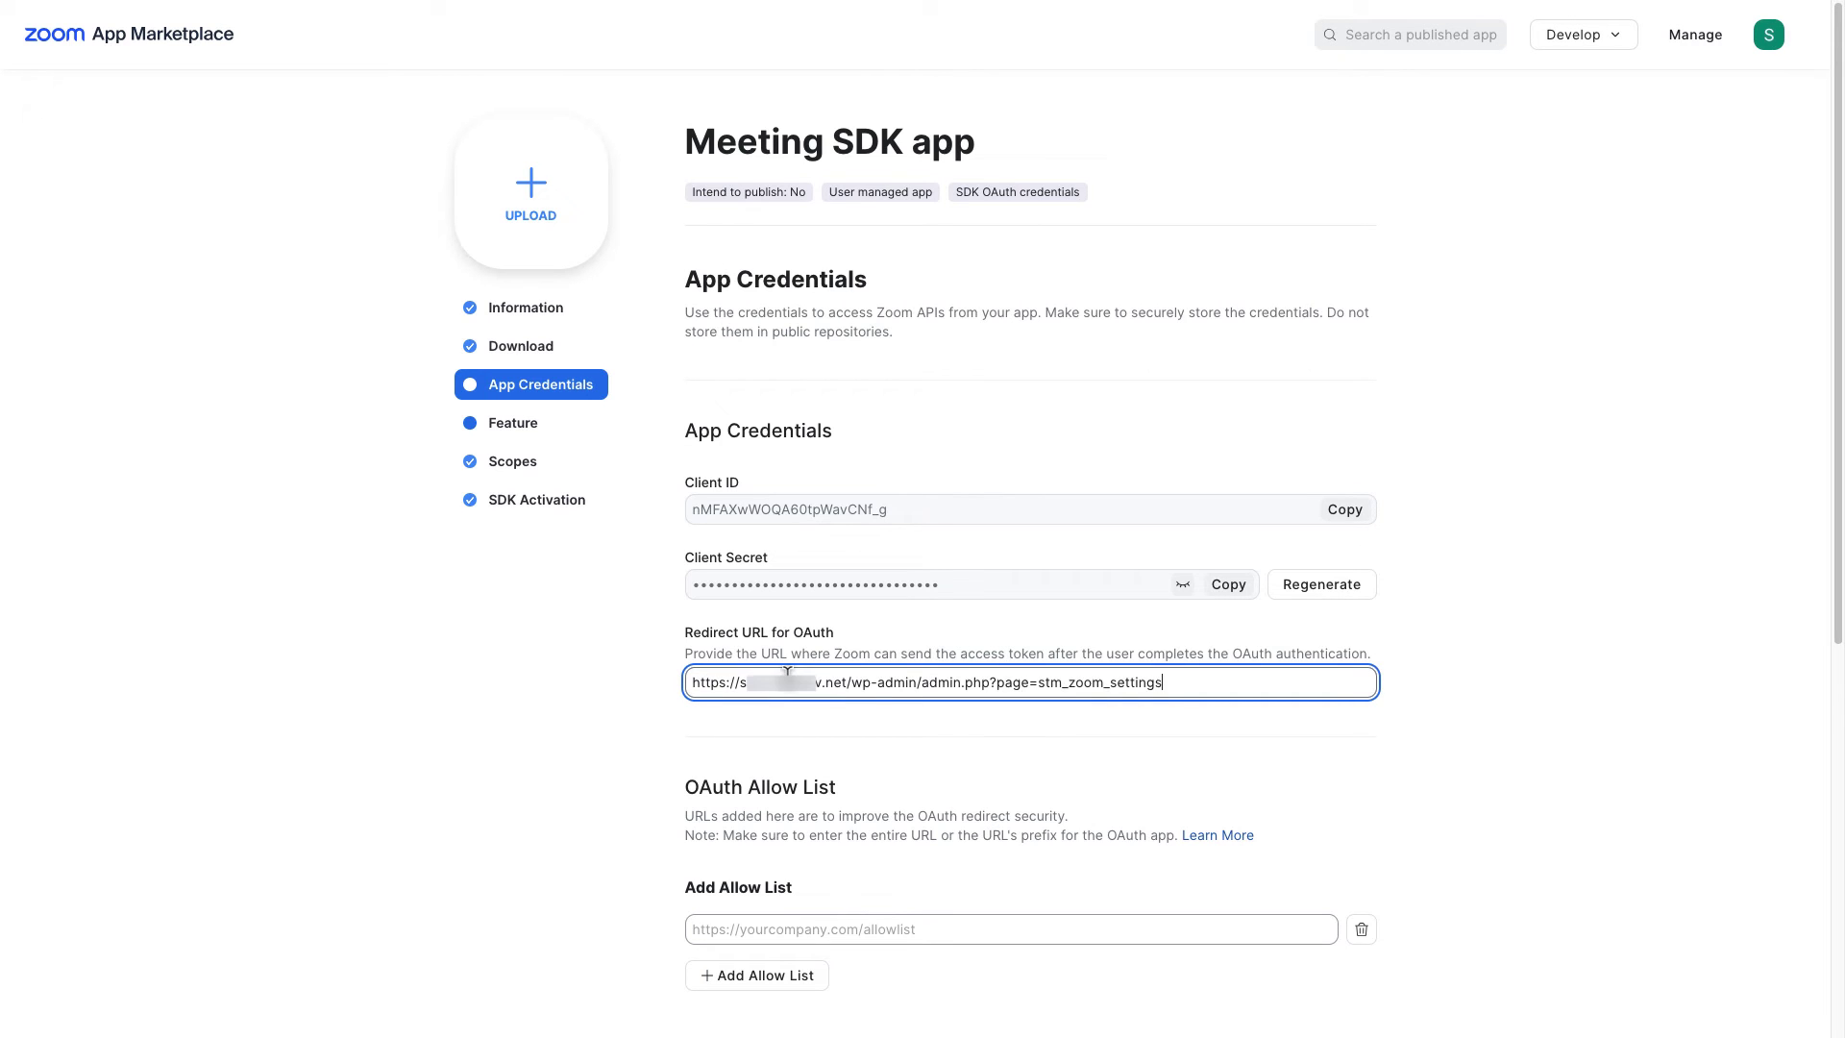
scroll(1081, 723, down, 2)
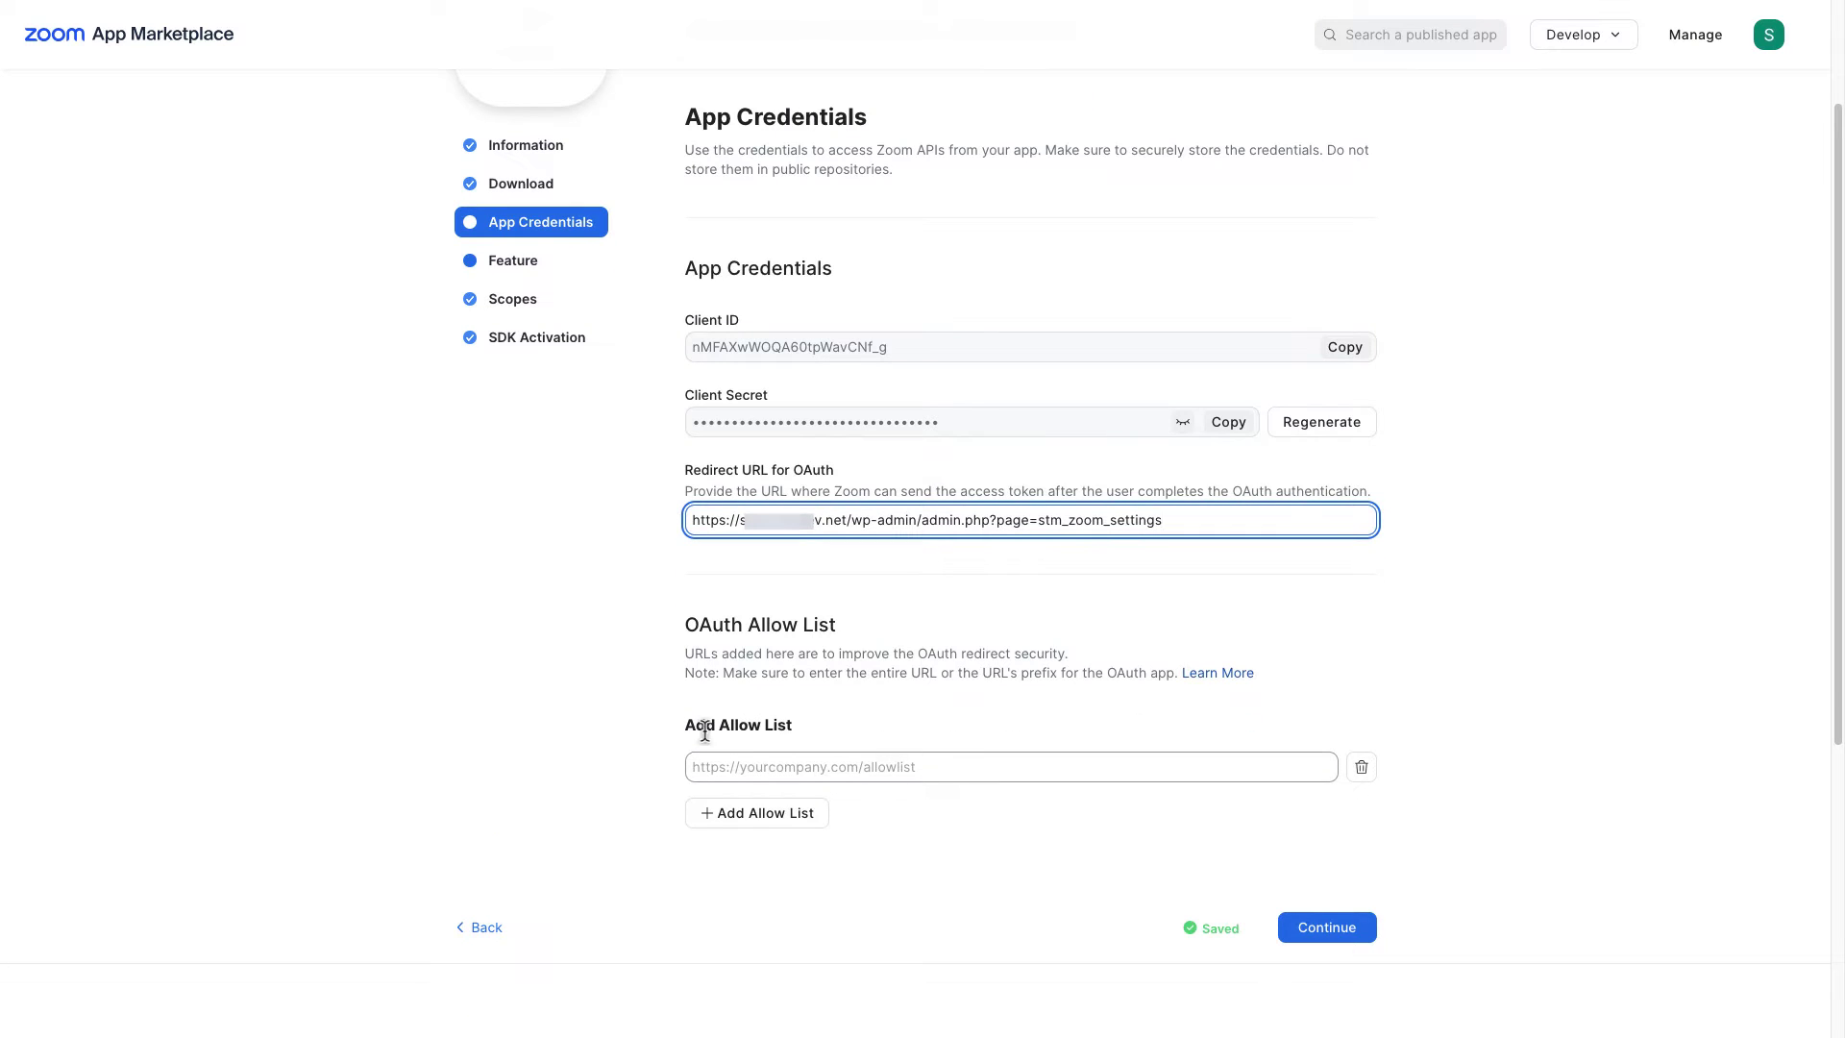
click(821, 769)
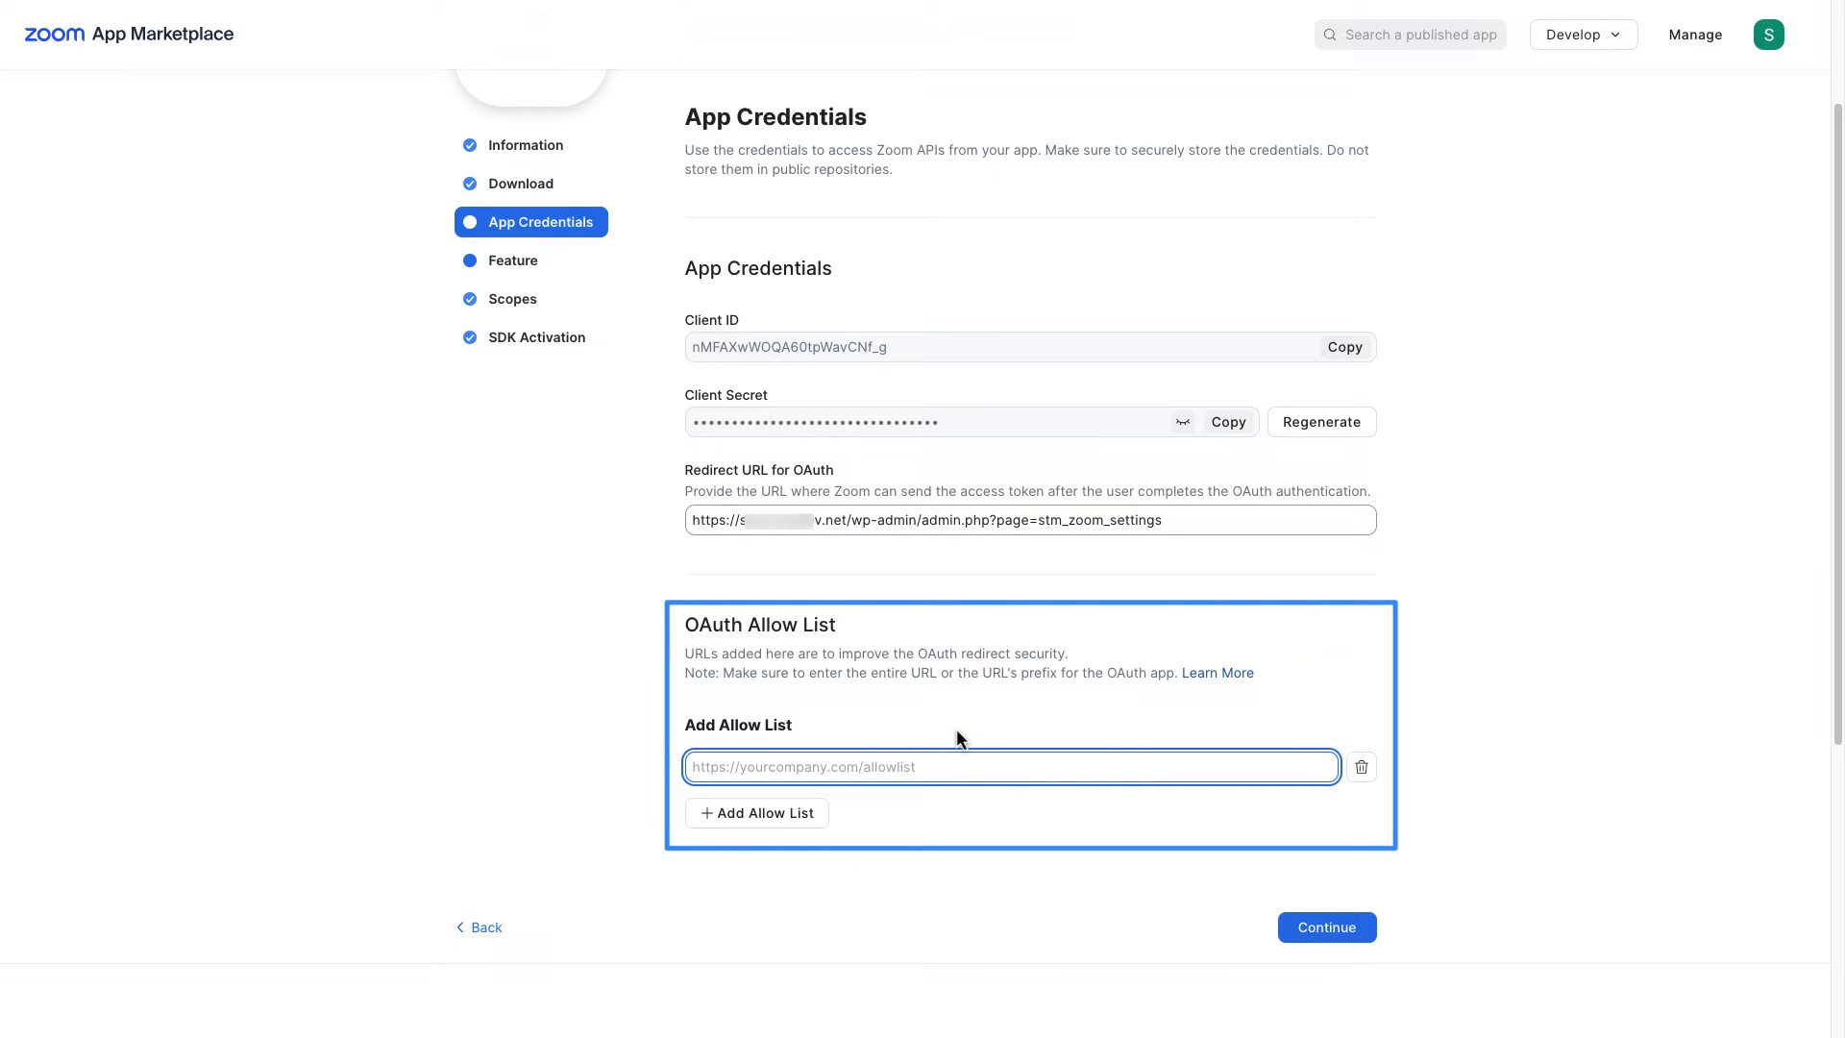
key(ctrl+v)
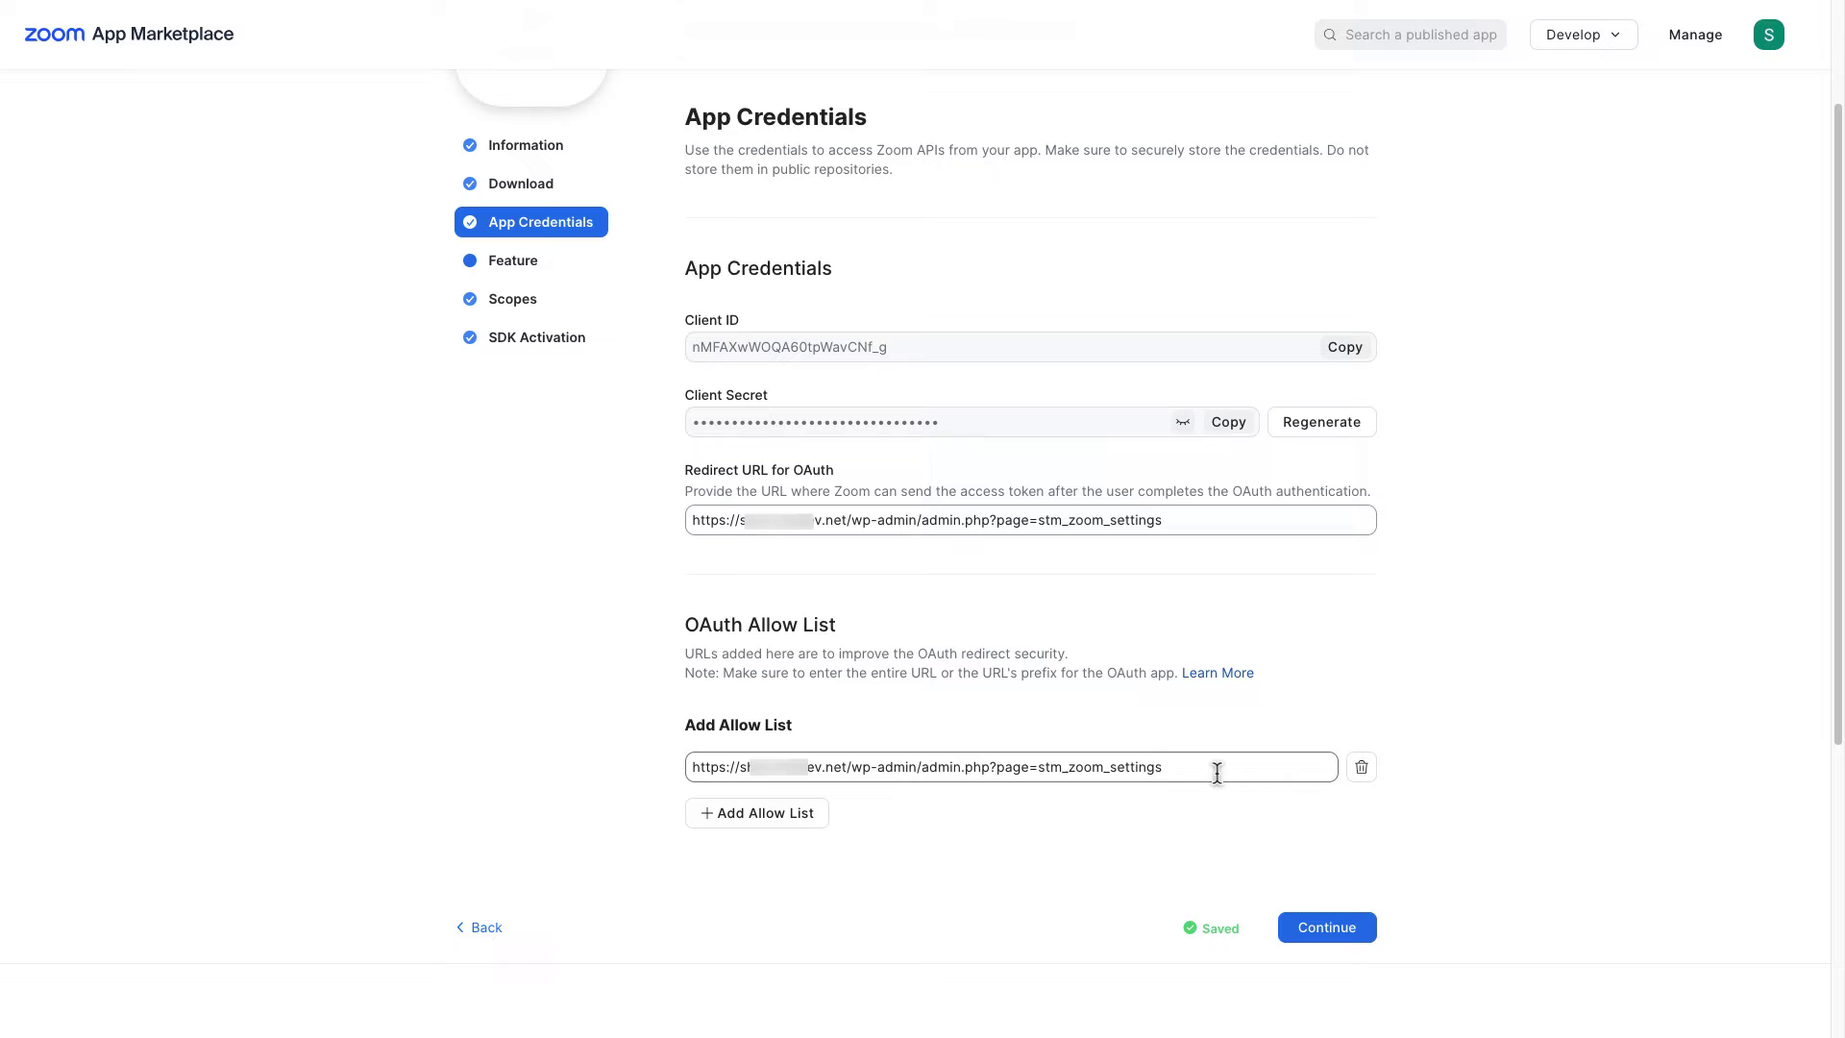
drag(1174, 769, 849, 772)
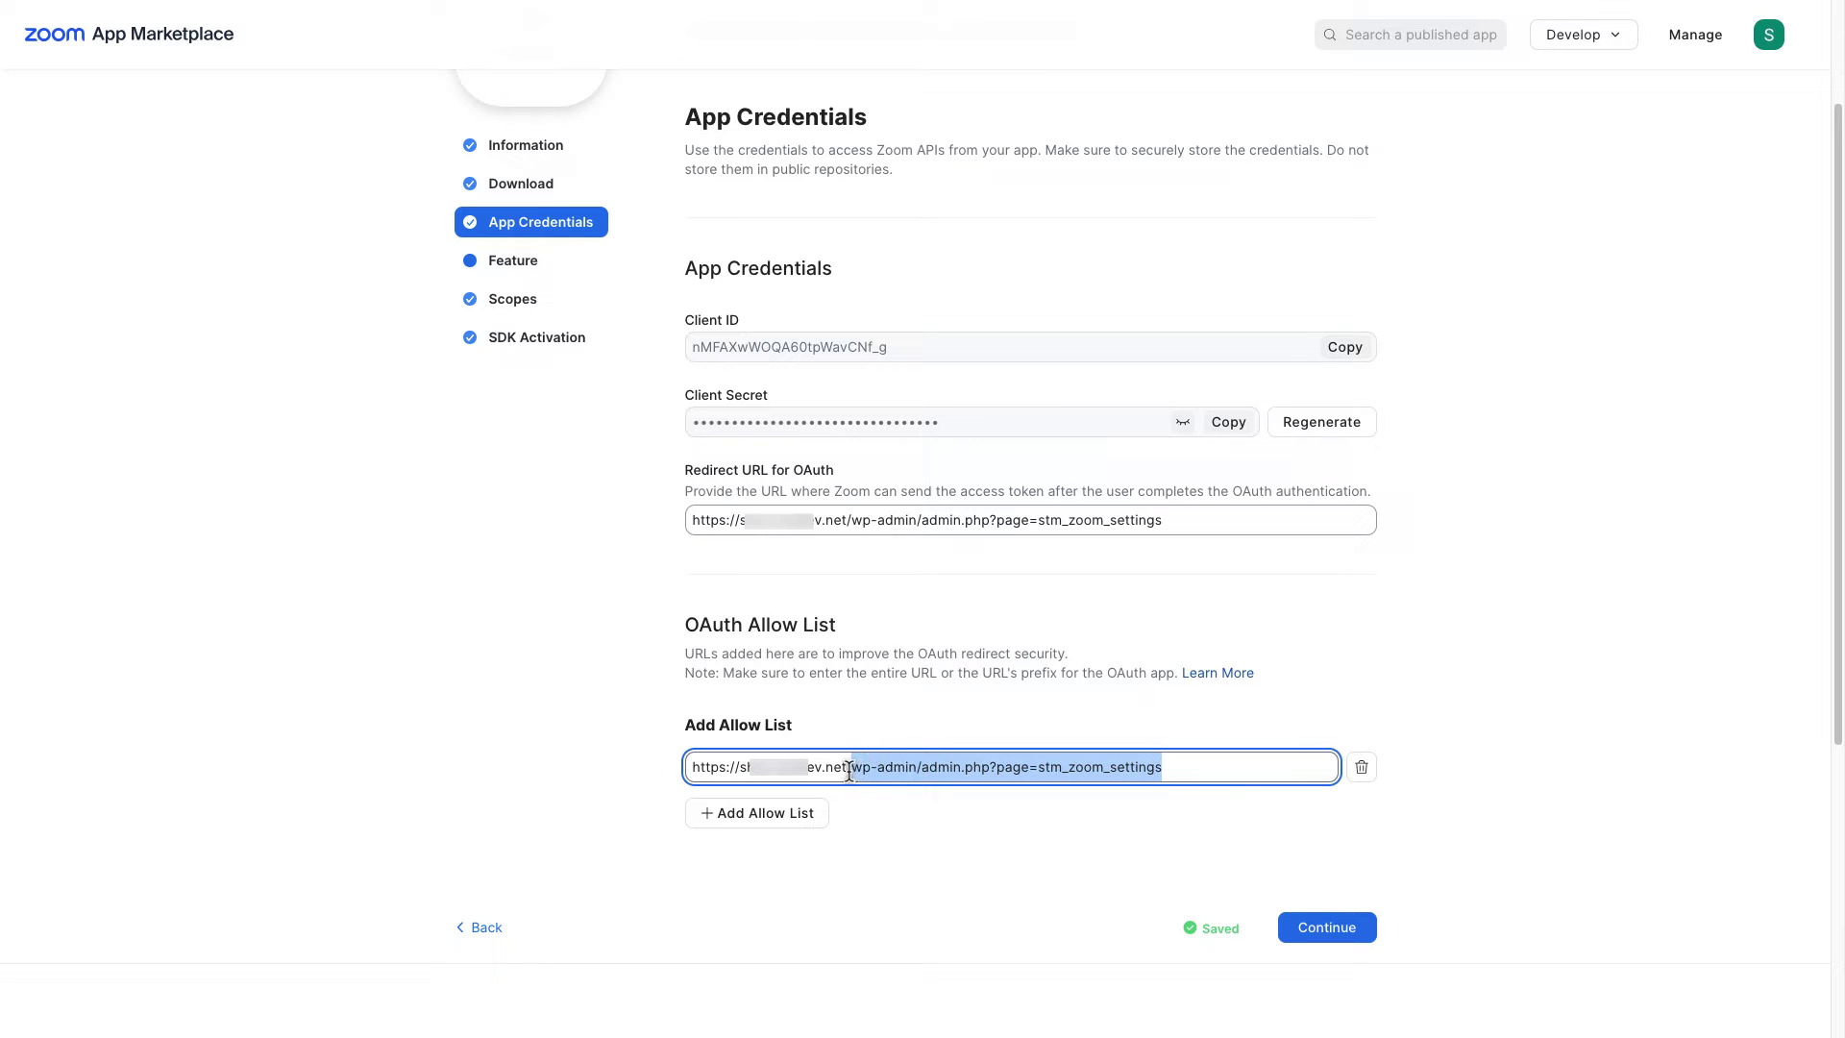
key(BackSpace)
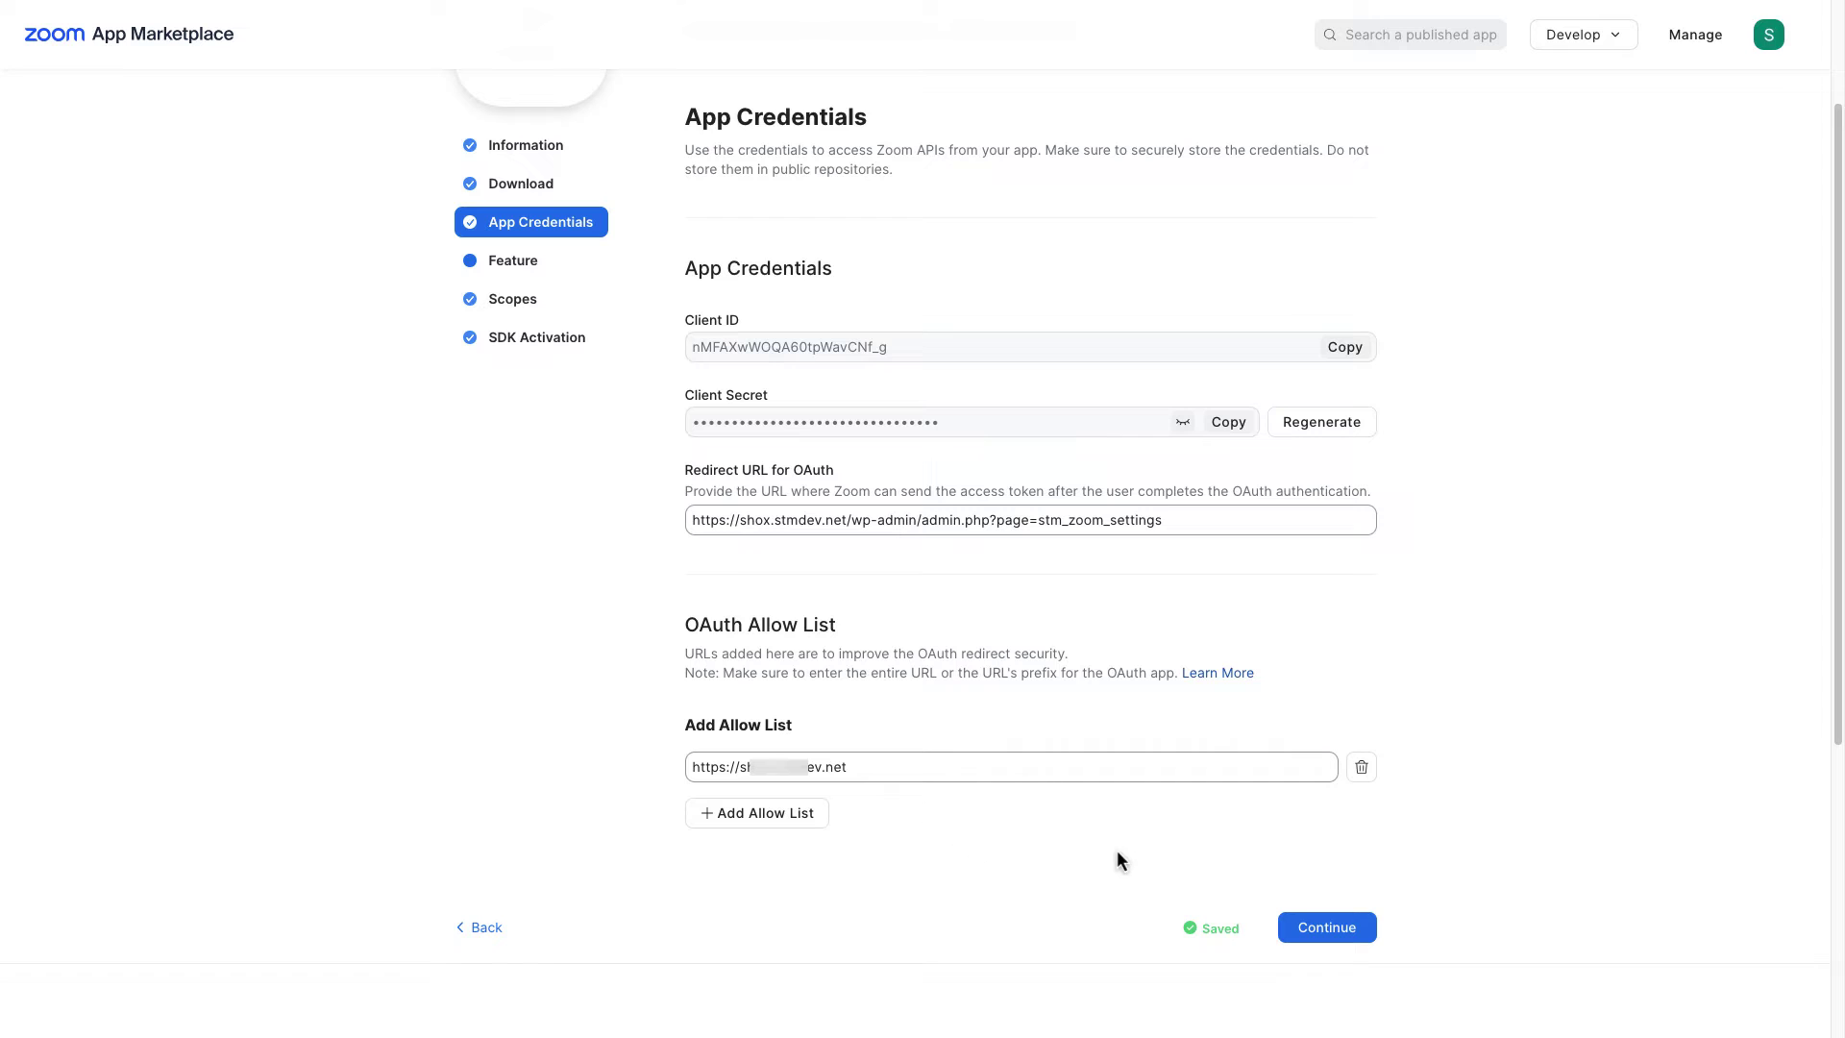
Step: Continue through the Feature and Scopes steps to SDK Activation
click(1327, 928)
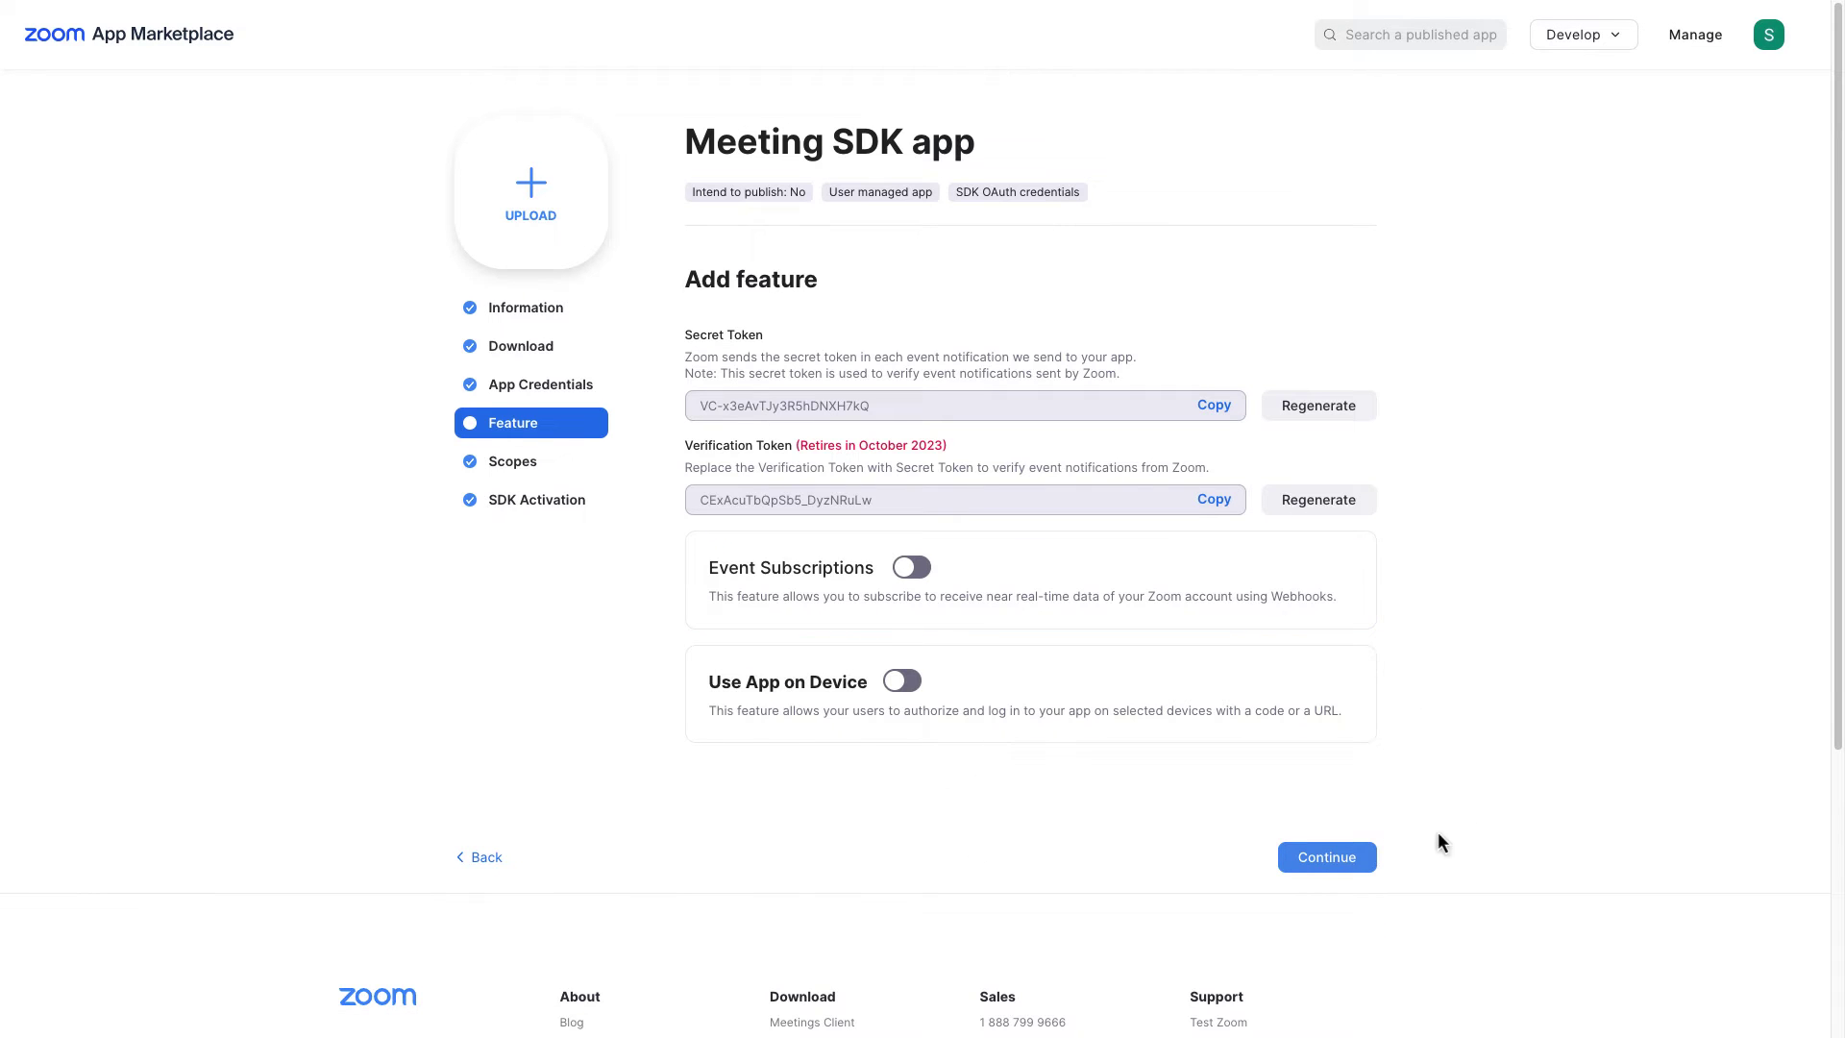
click(1353, 858)
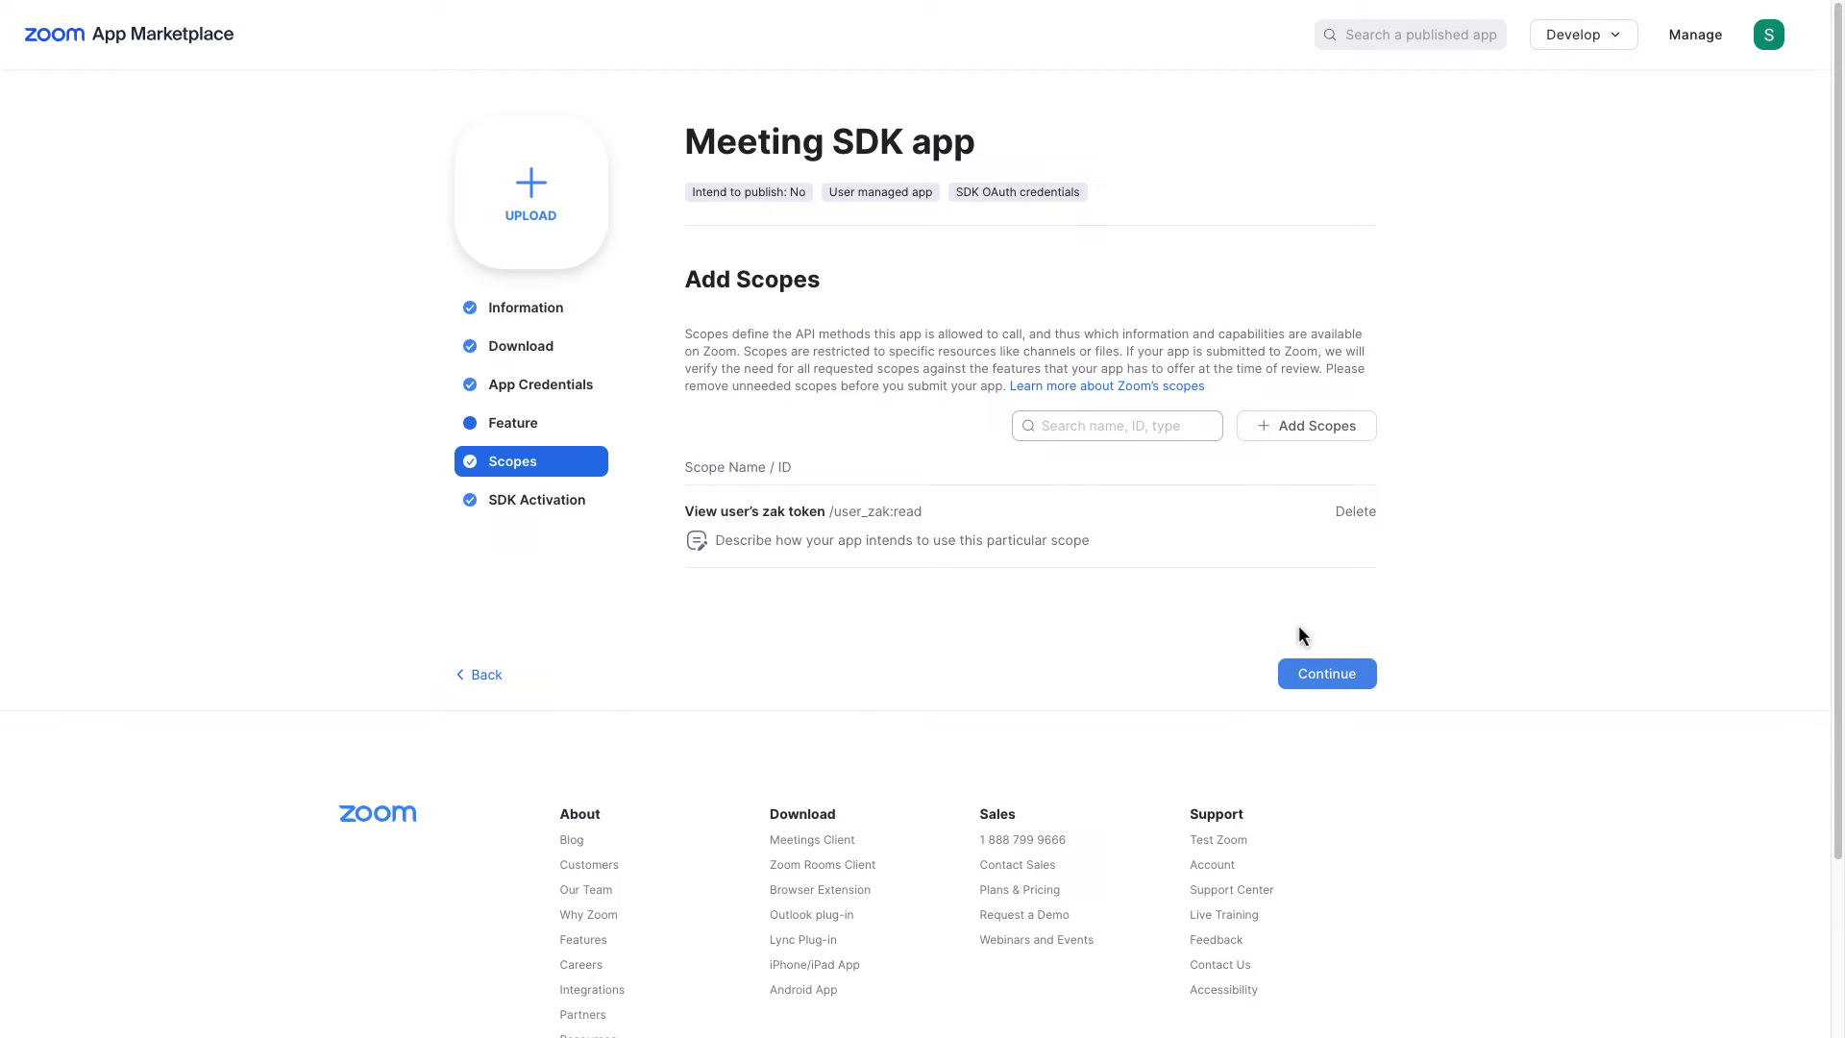
click(1343, 677)
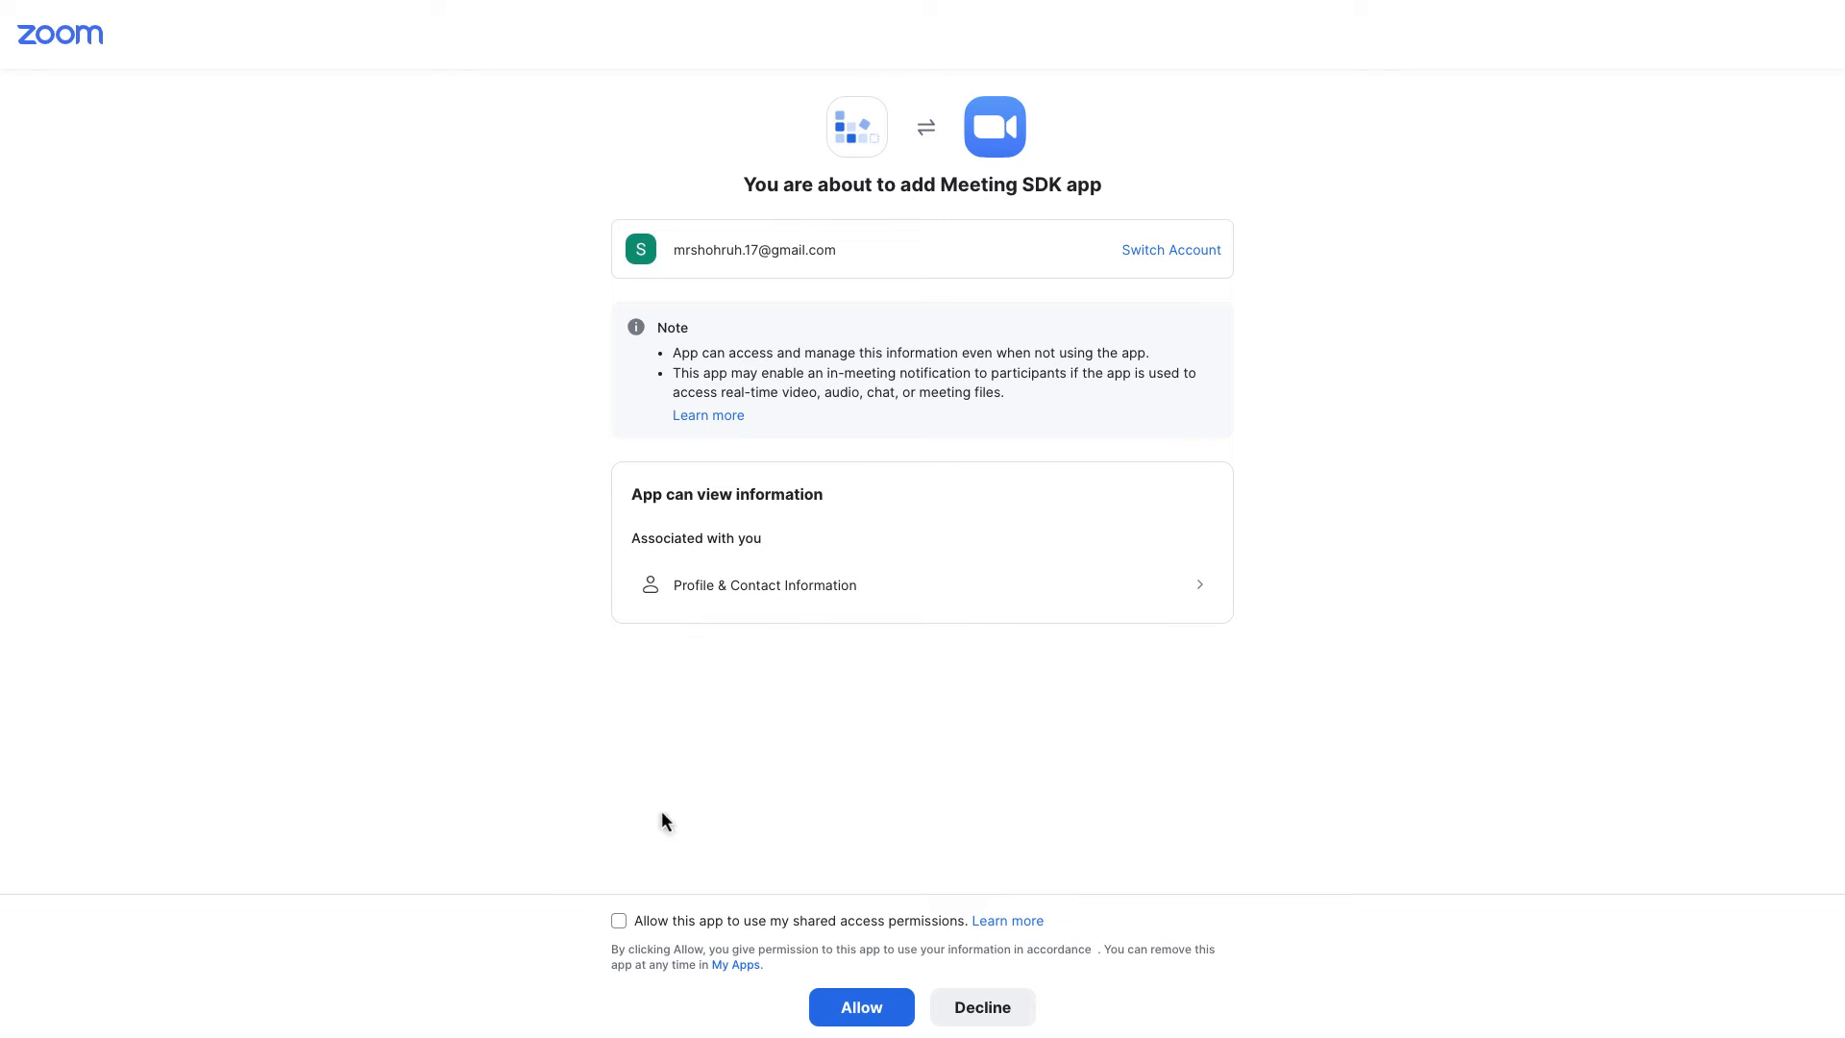
Step: Allow the app to use shared access permissions and authorize adding the Meeting SDK app
click(618, 924)
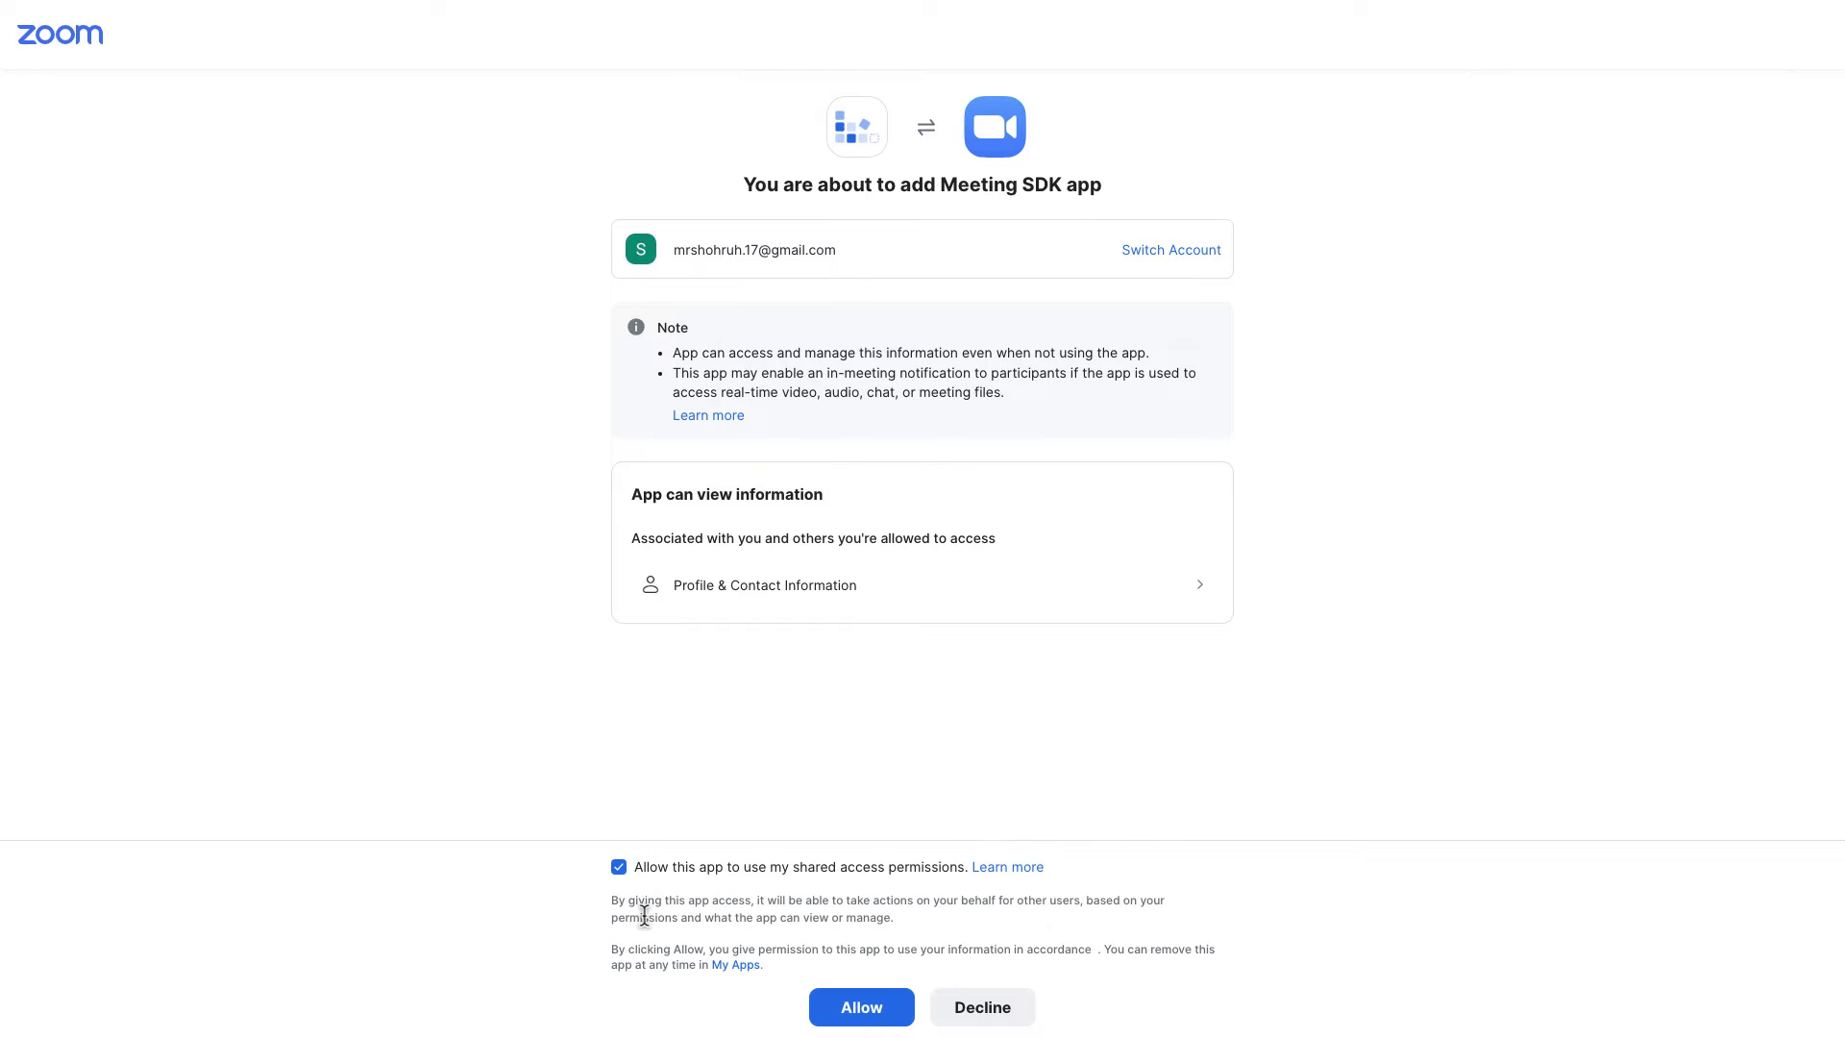
click(855, 1009)
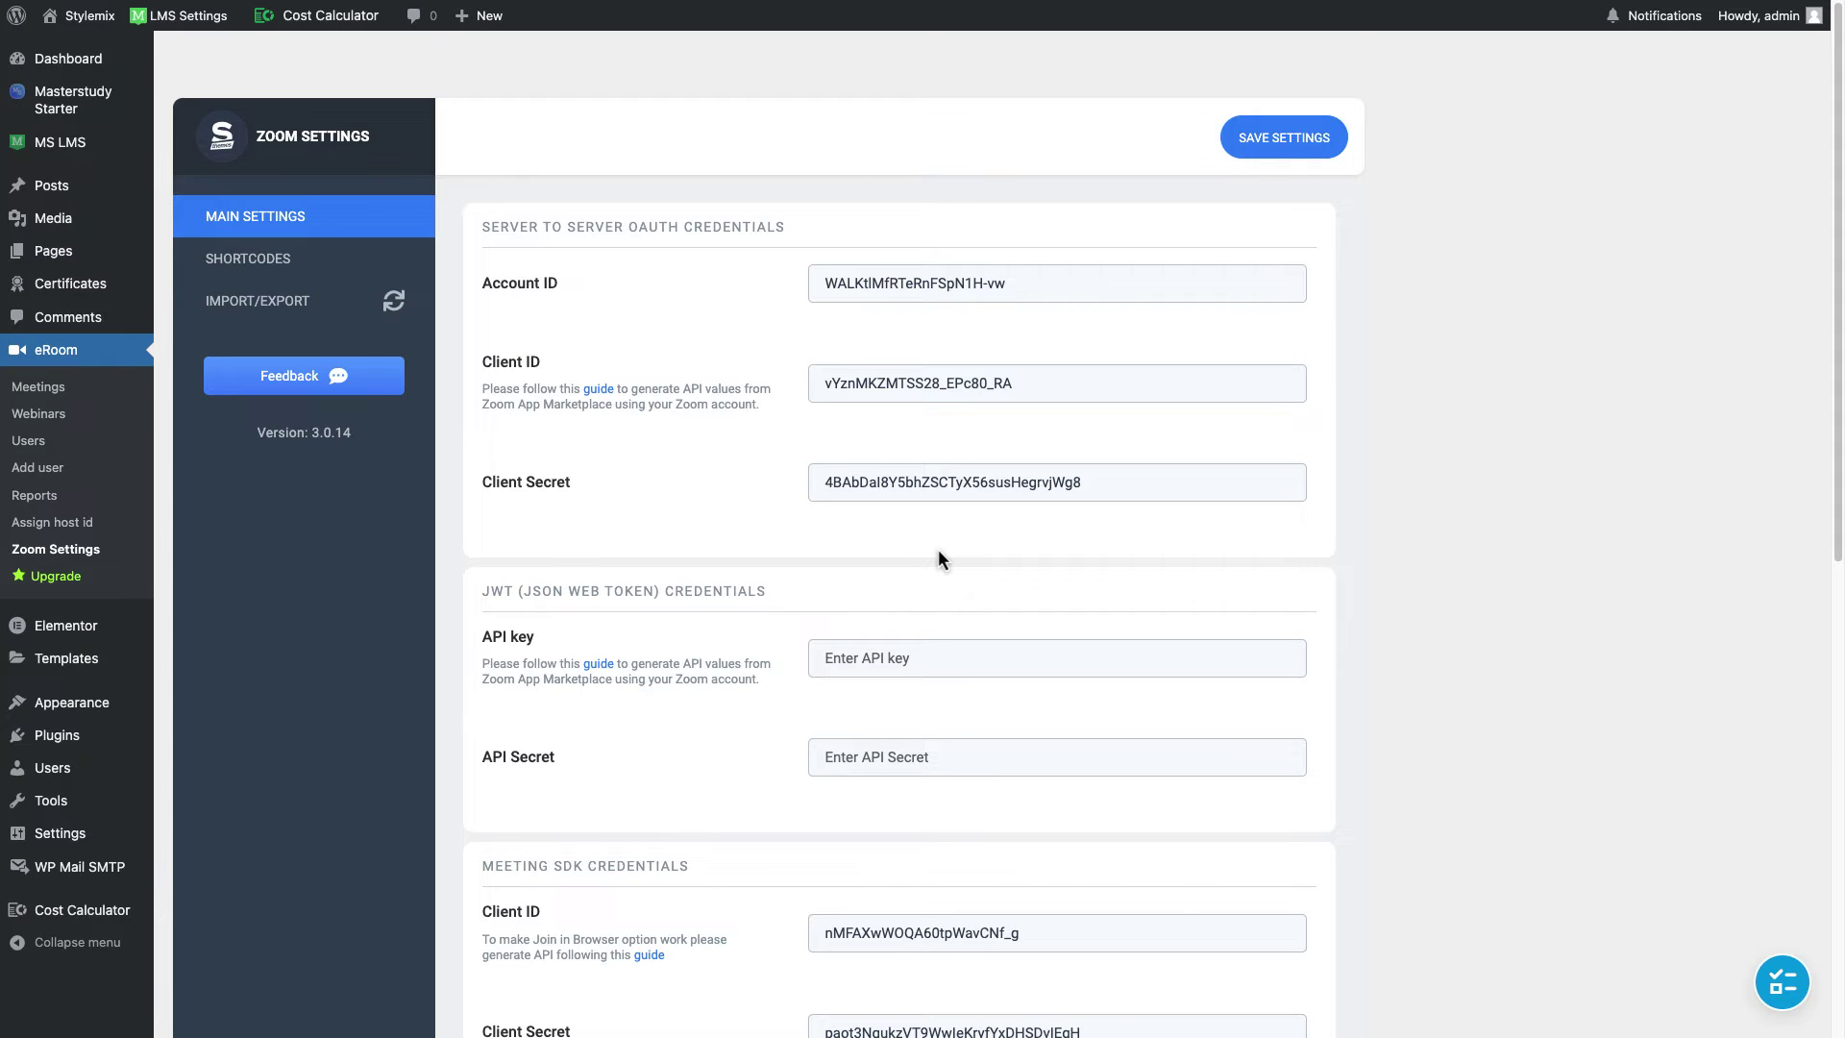
scroll(926, 553, down, 1)
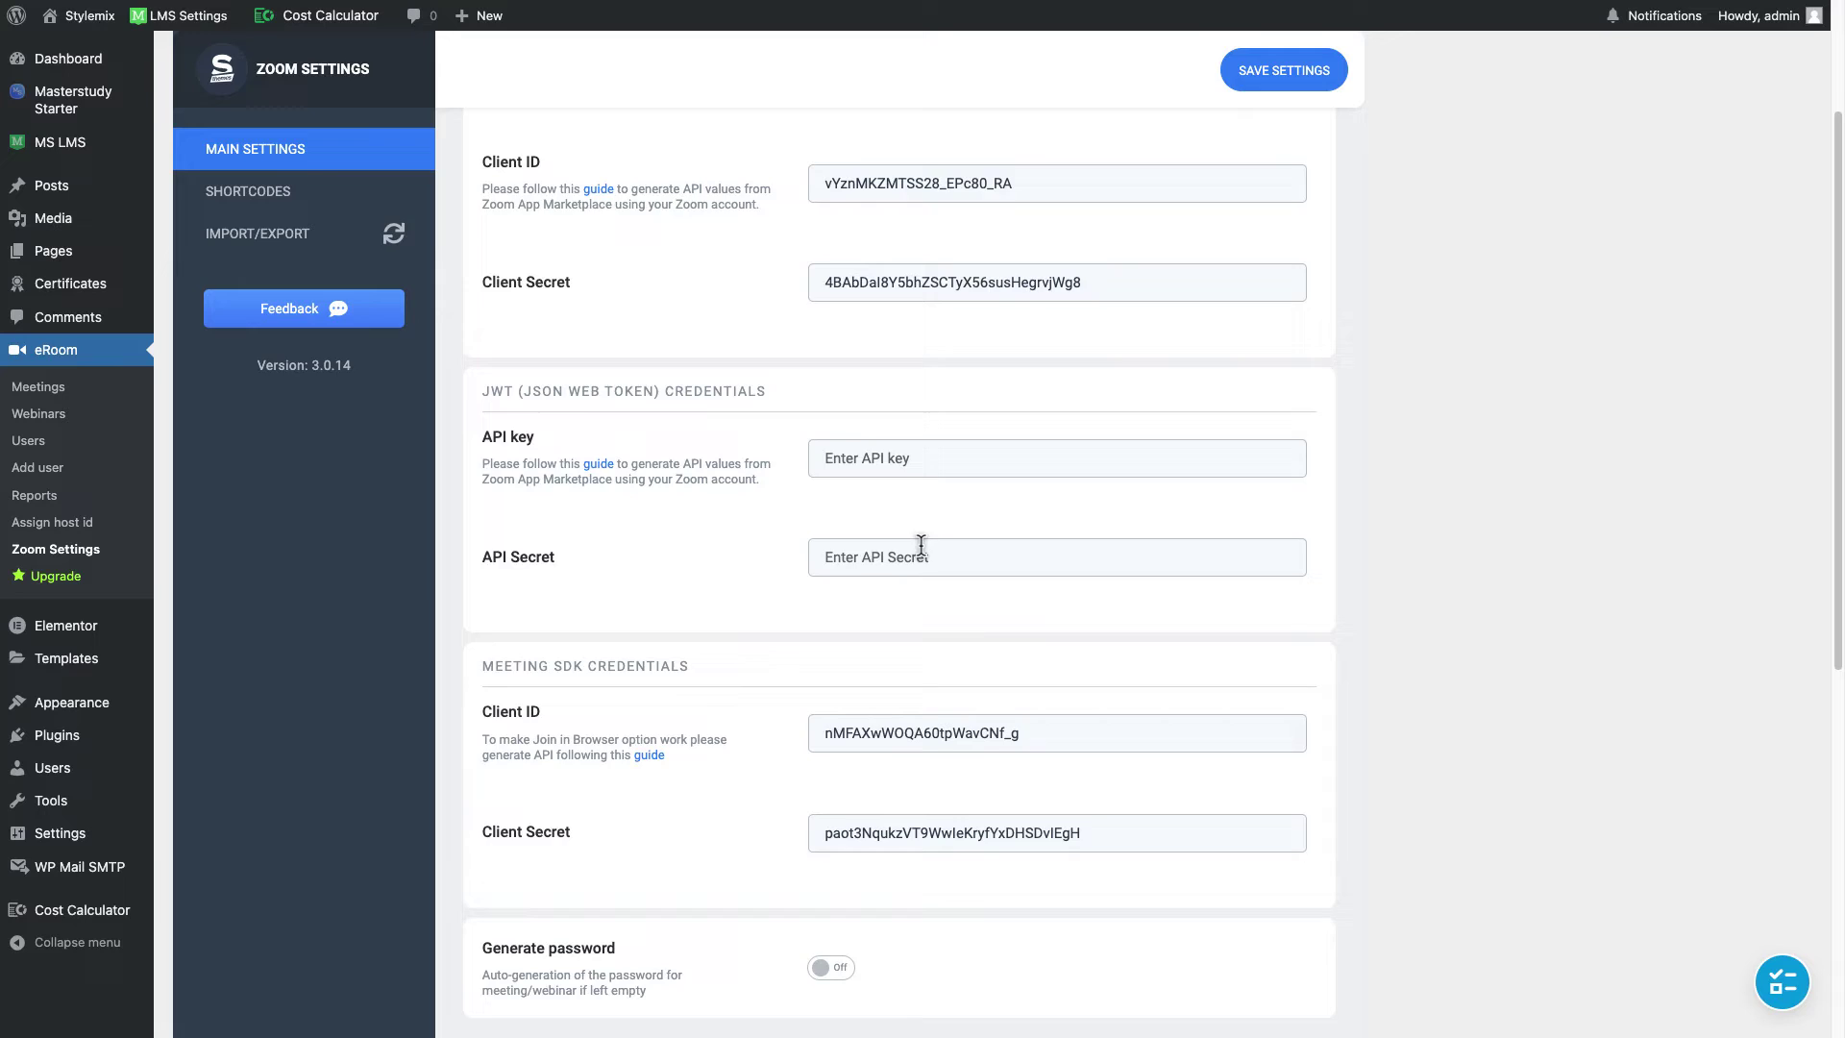
scroll(920, 544, up, 3)
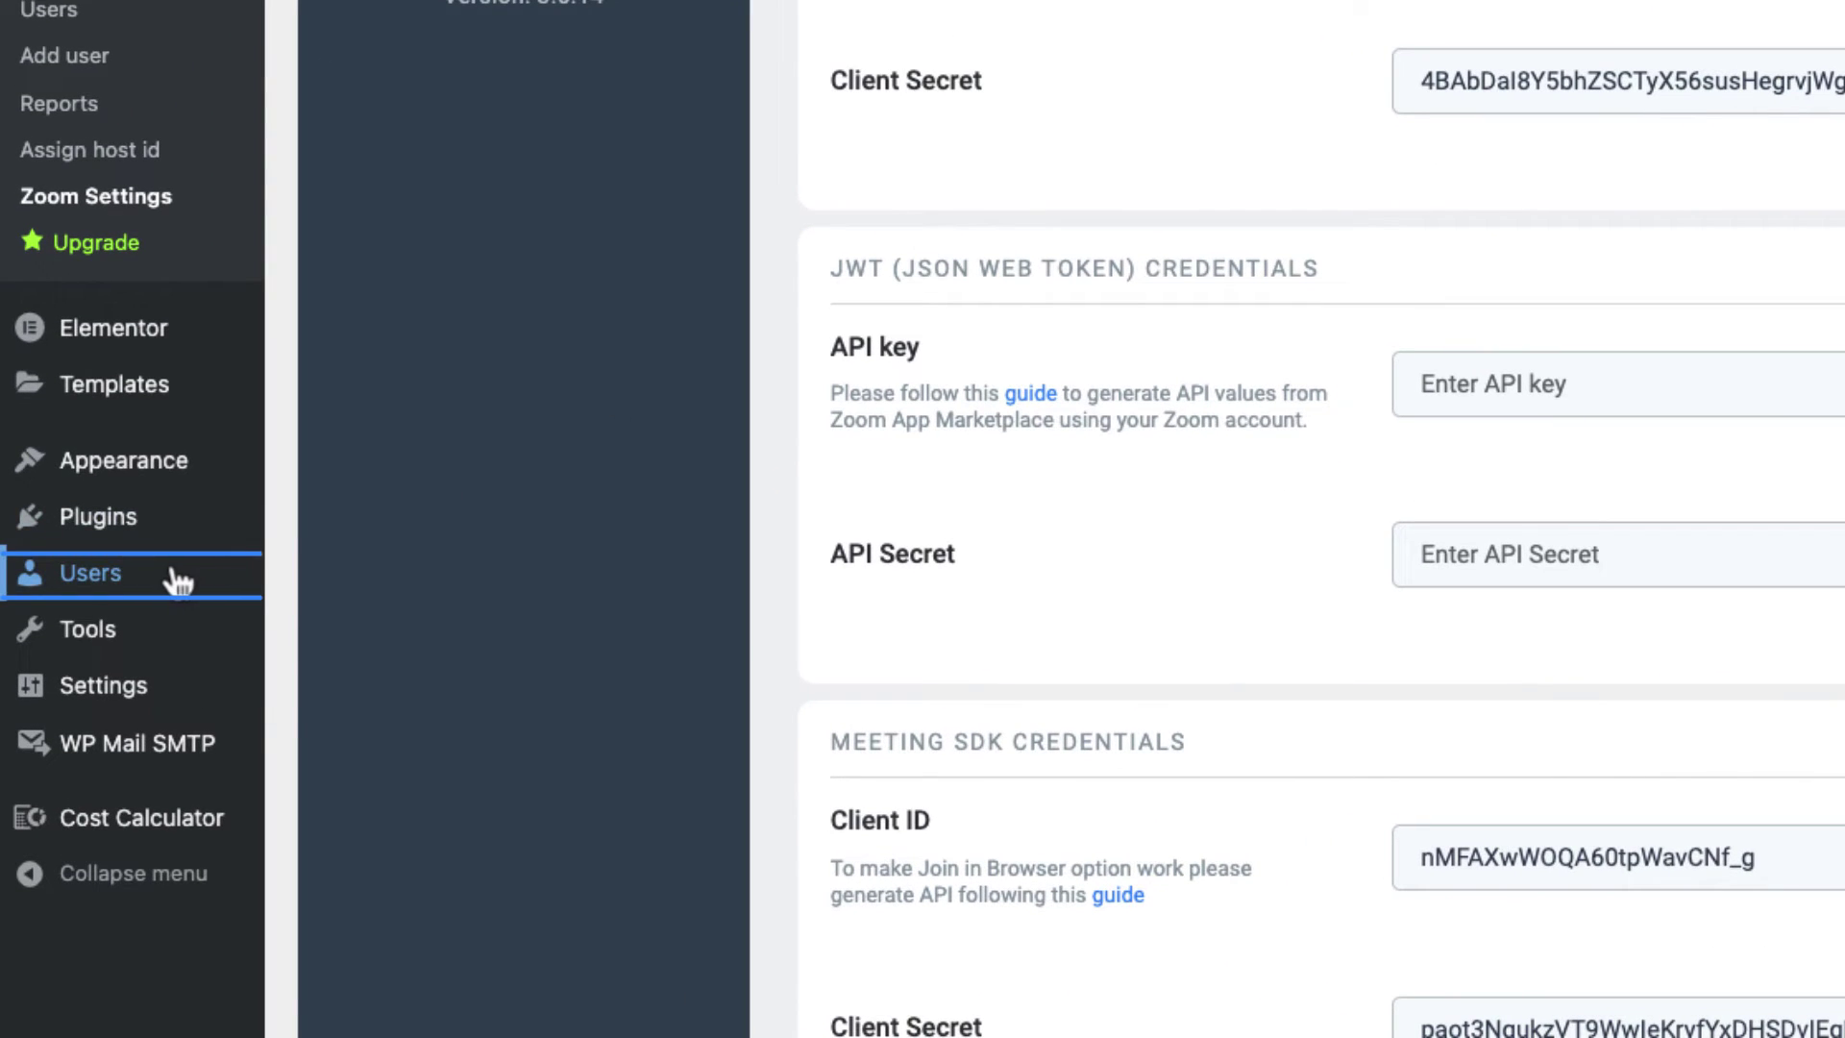
Step: Assign the Zoom account as Meeting Host on instructor_demo's profile and update the user
click(178, 576)
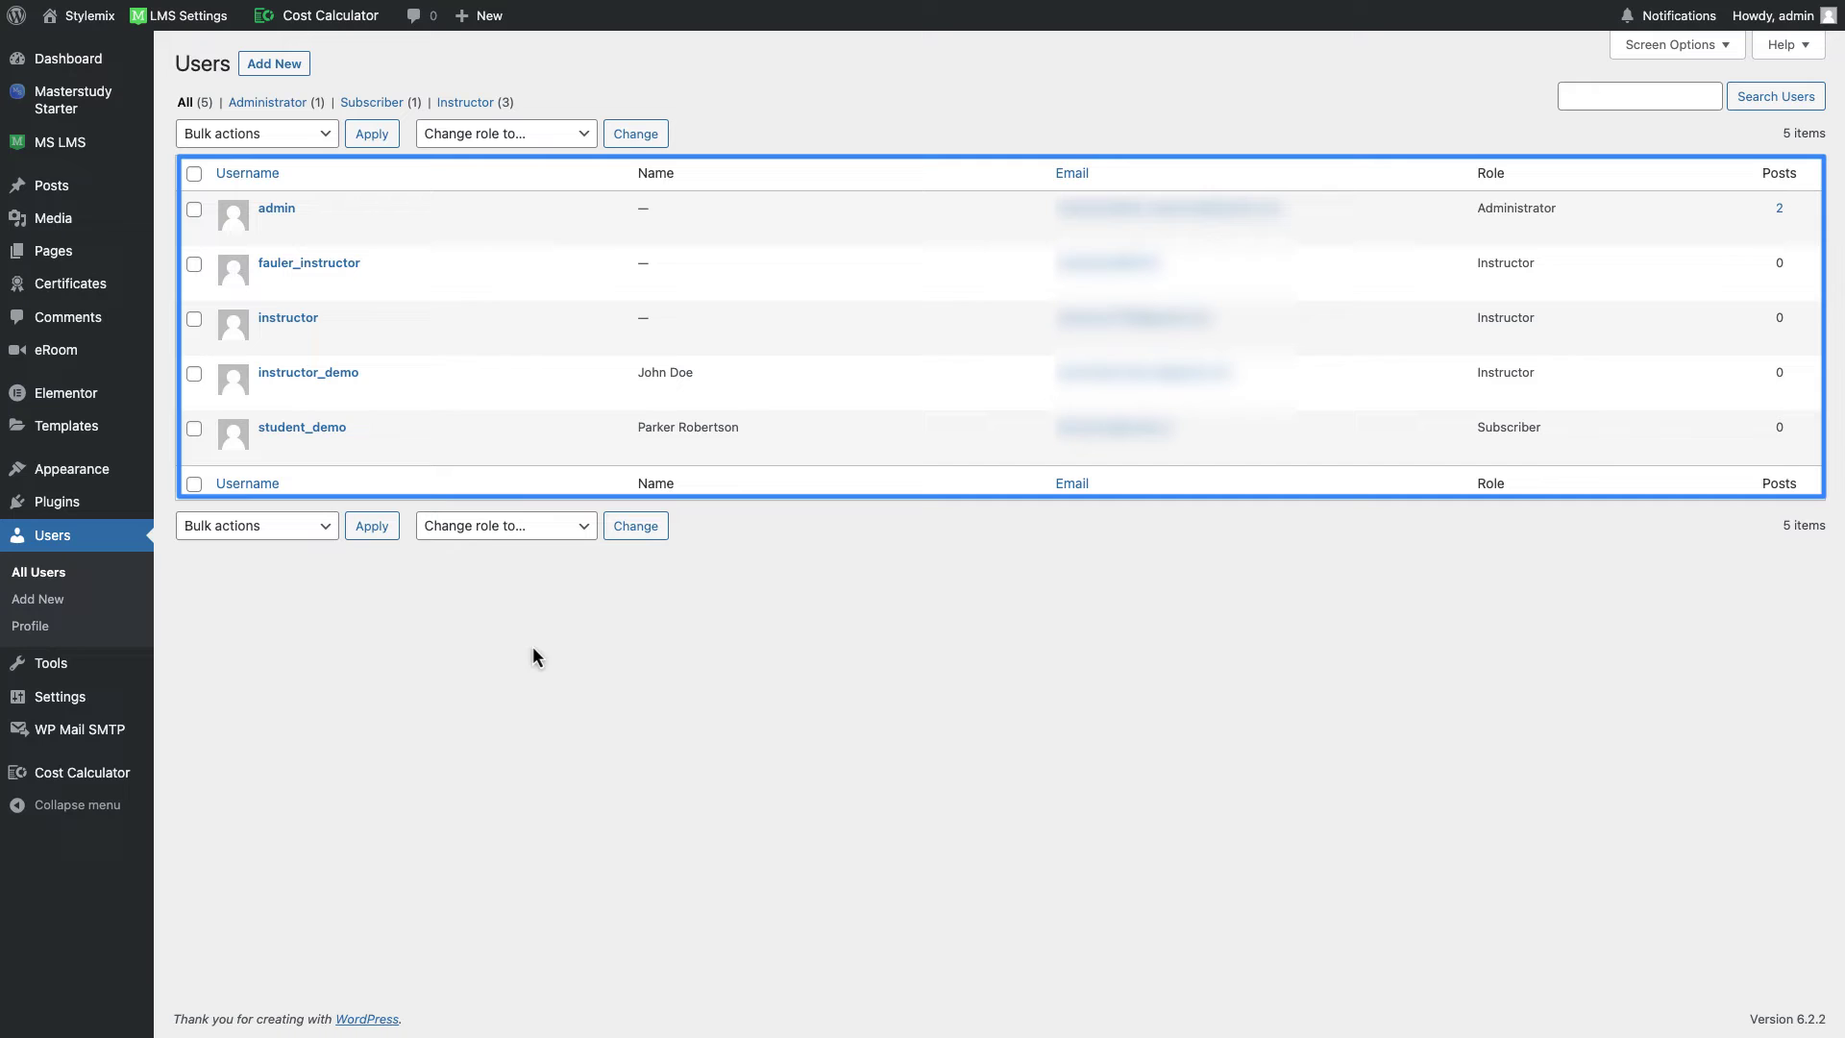
mouse_move(519, 334)
mouse_move(441, 407)
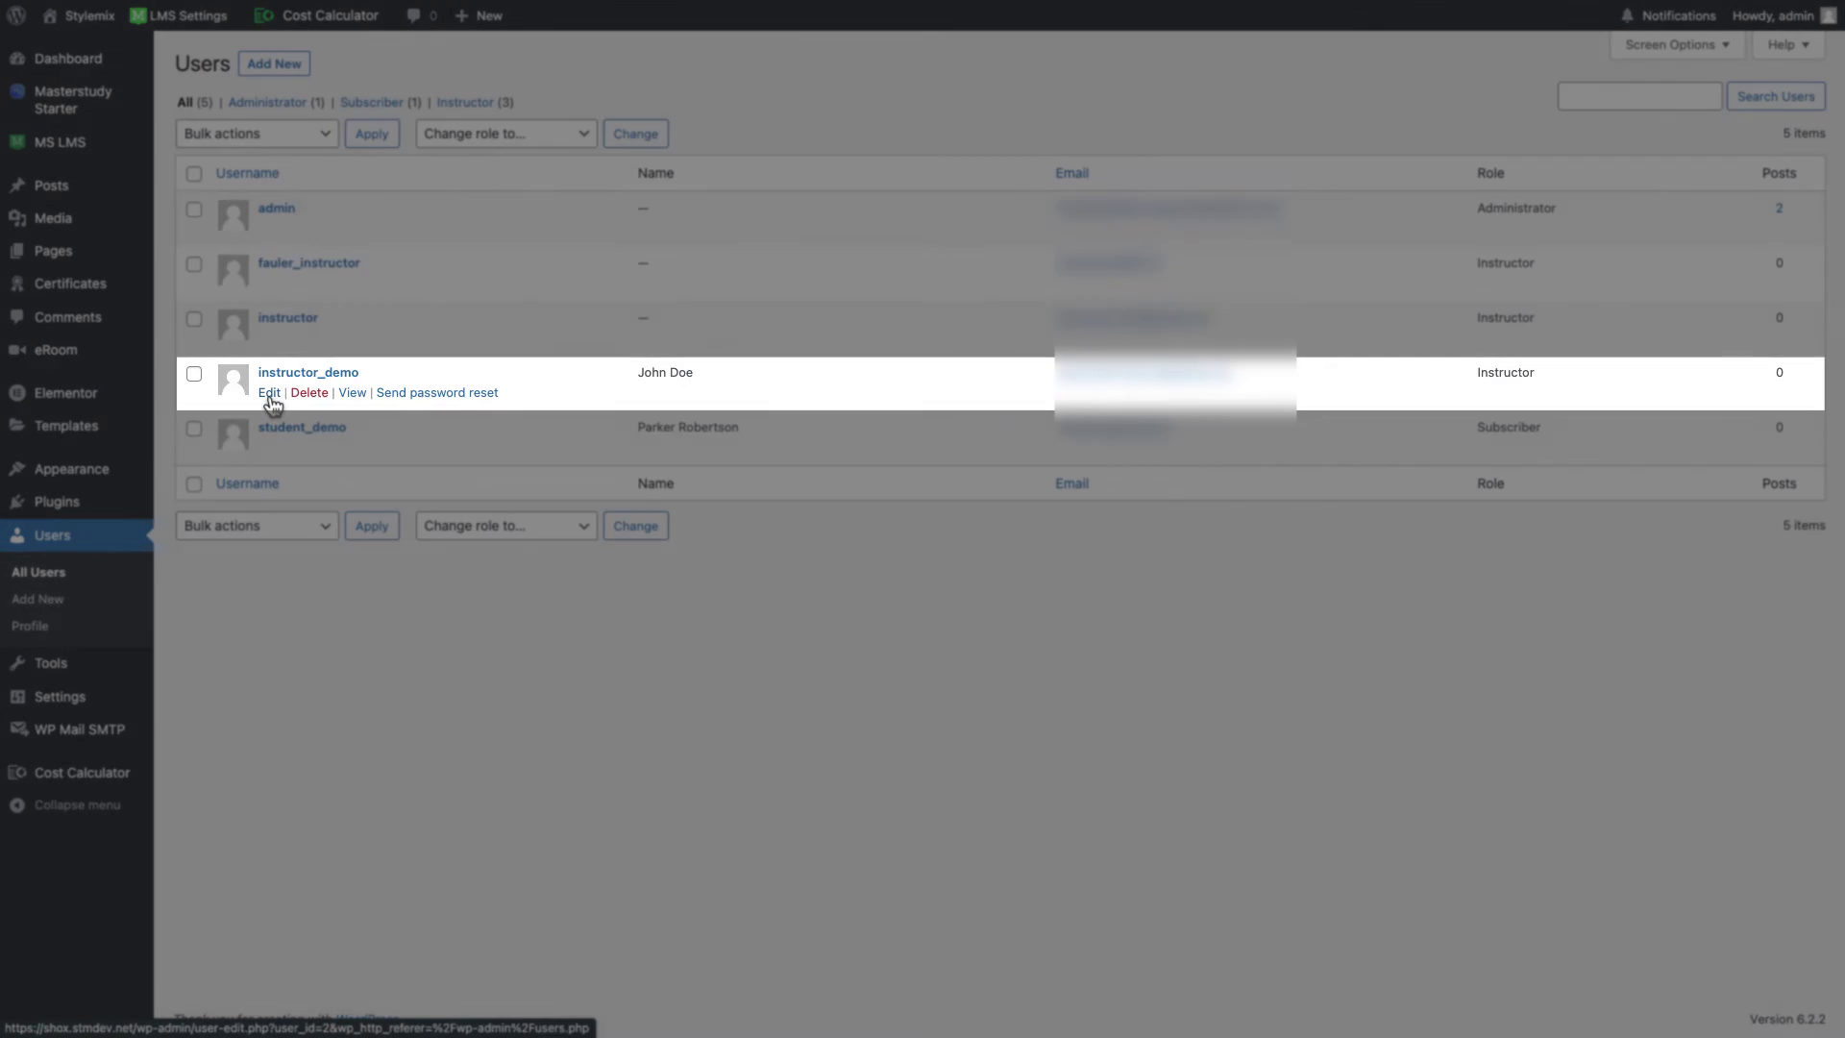
click(269, 395)
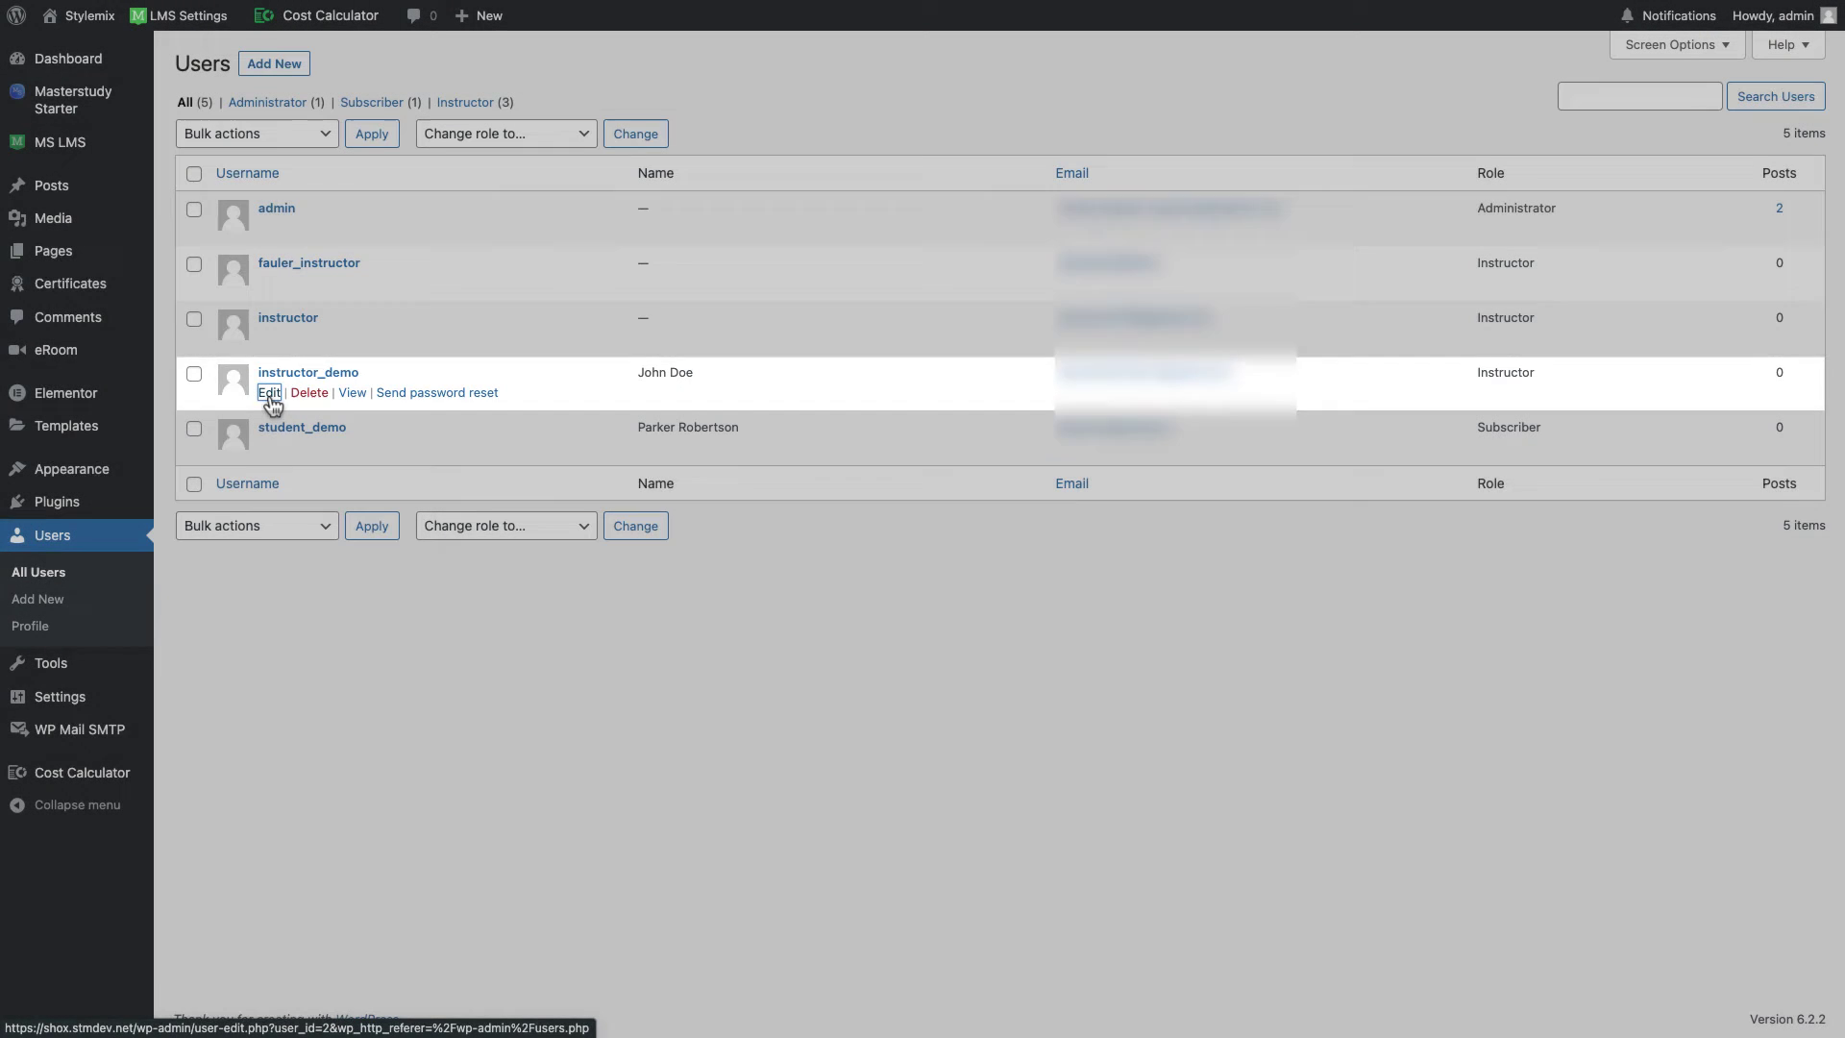
scroll(773, 581, down, 15)
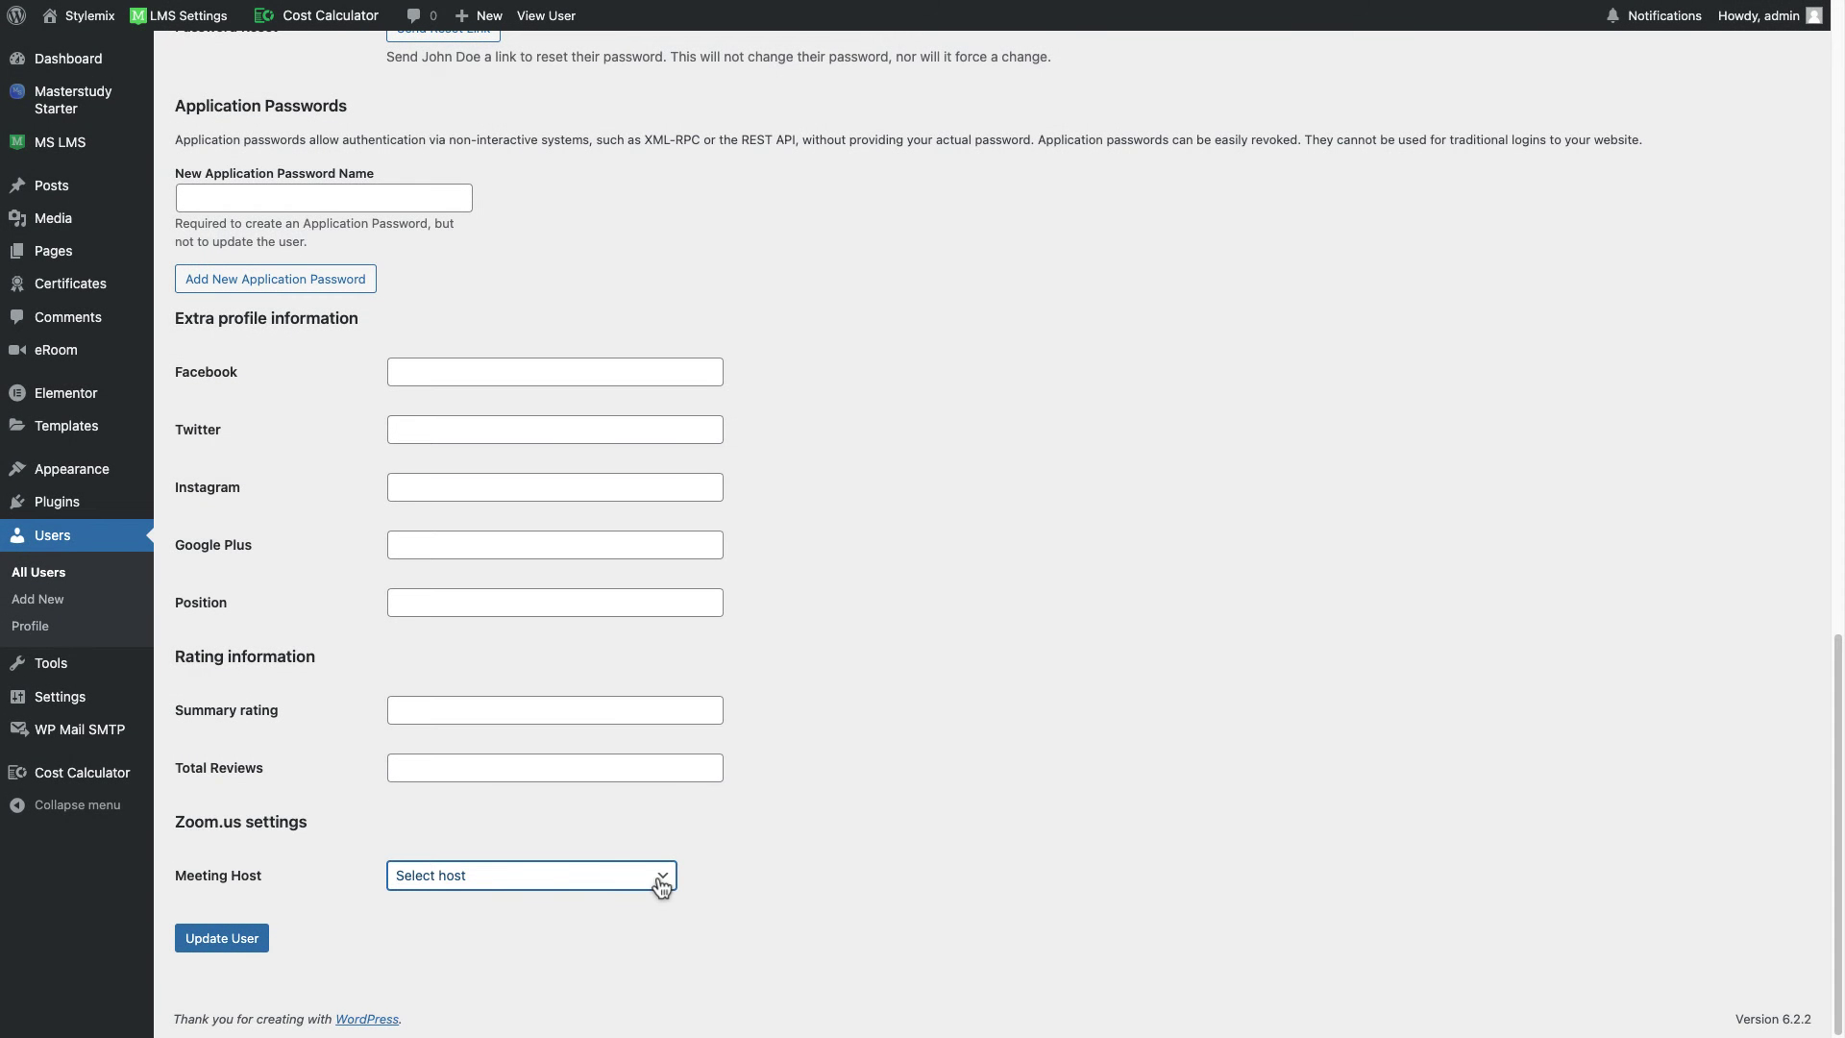
click(661, 884)
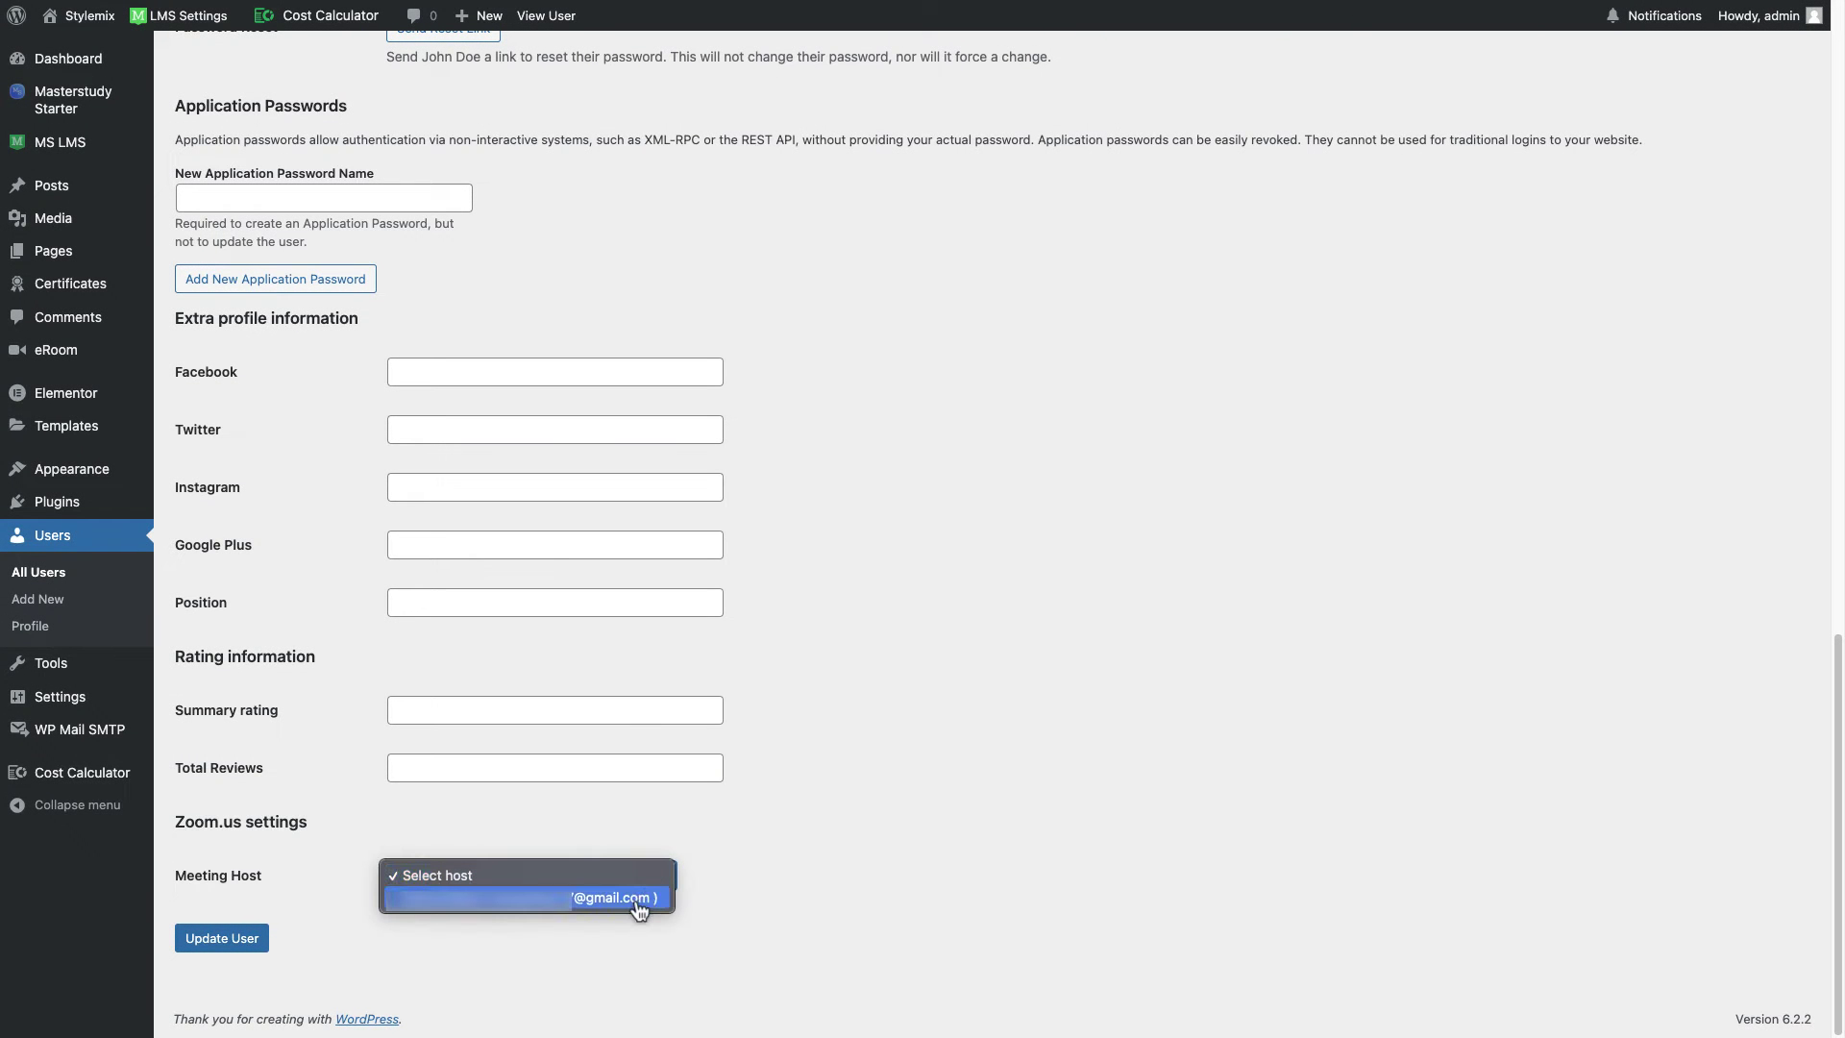
click(634, 899)
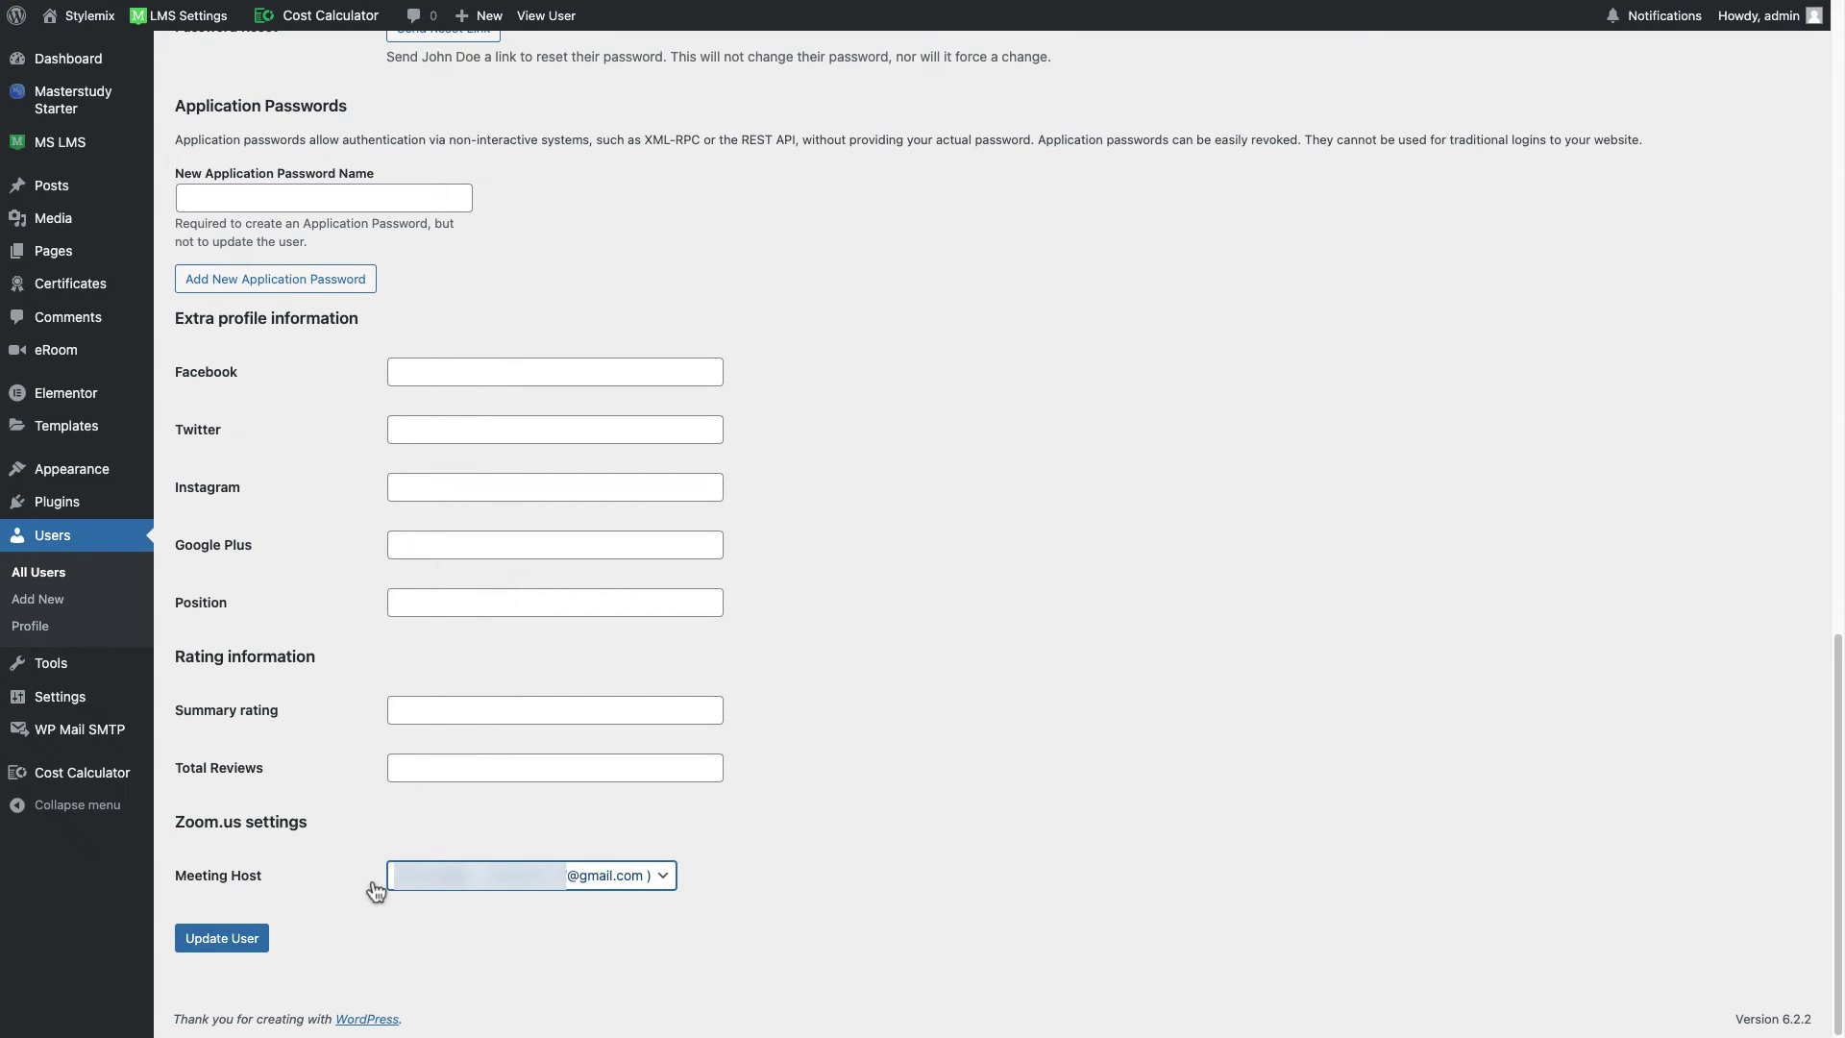
click(269, 938)
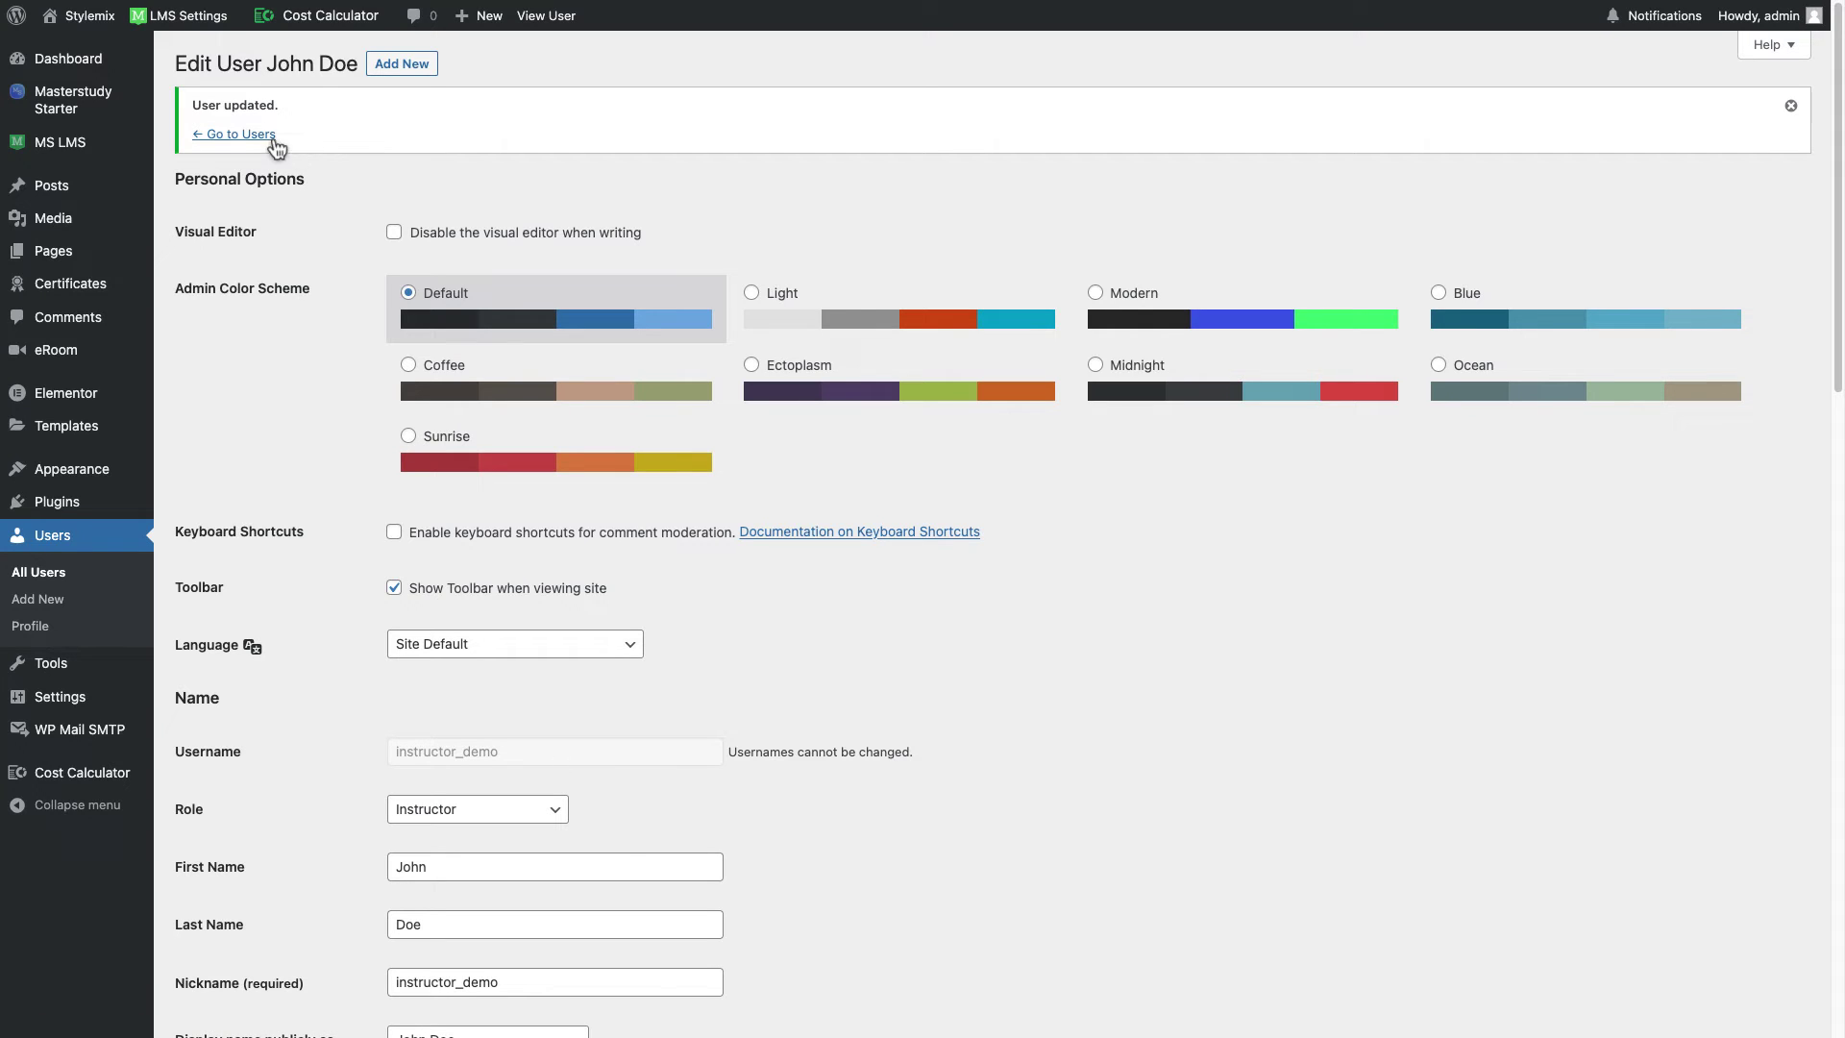
Step: Give the second instructor the Zoom account as Meeting Host, save, and return to Users
click(272, 140)
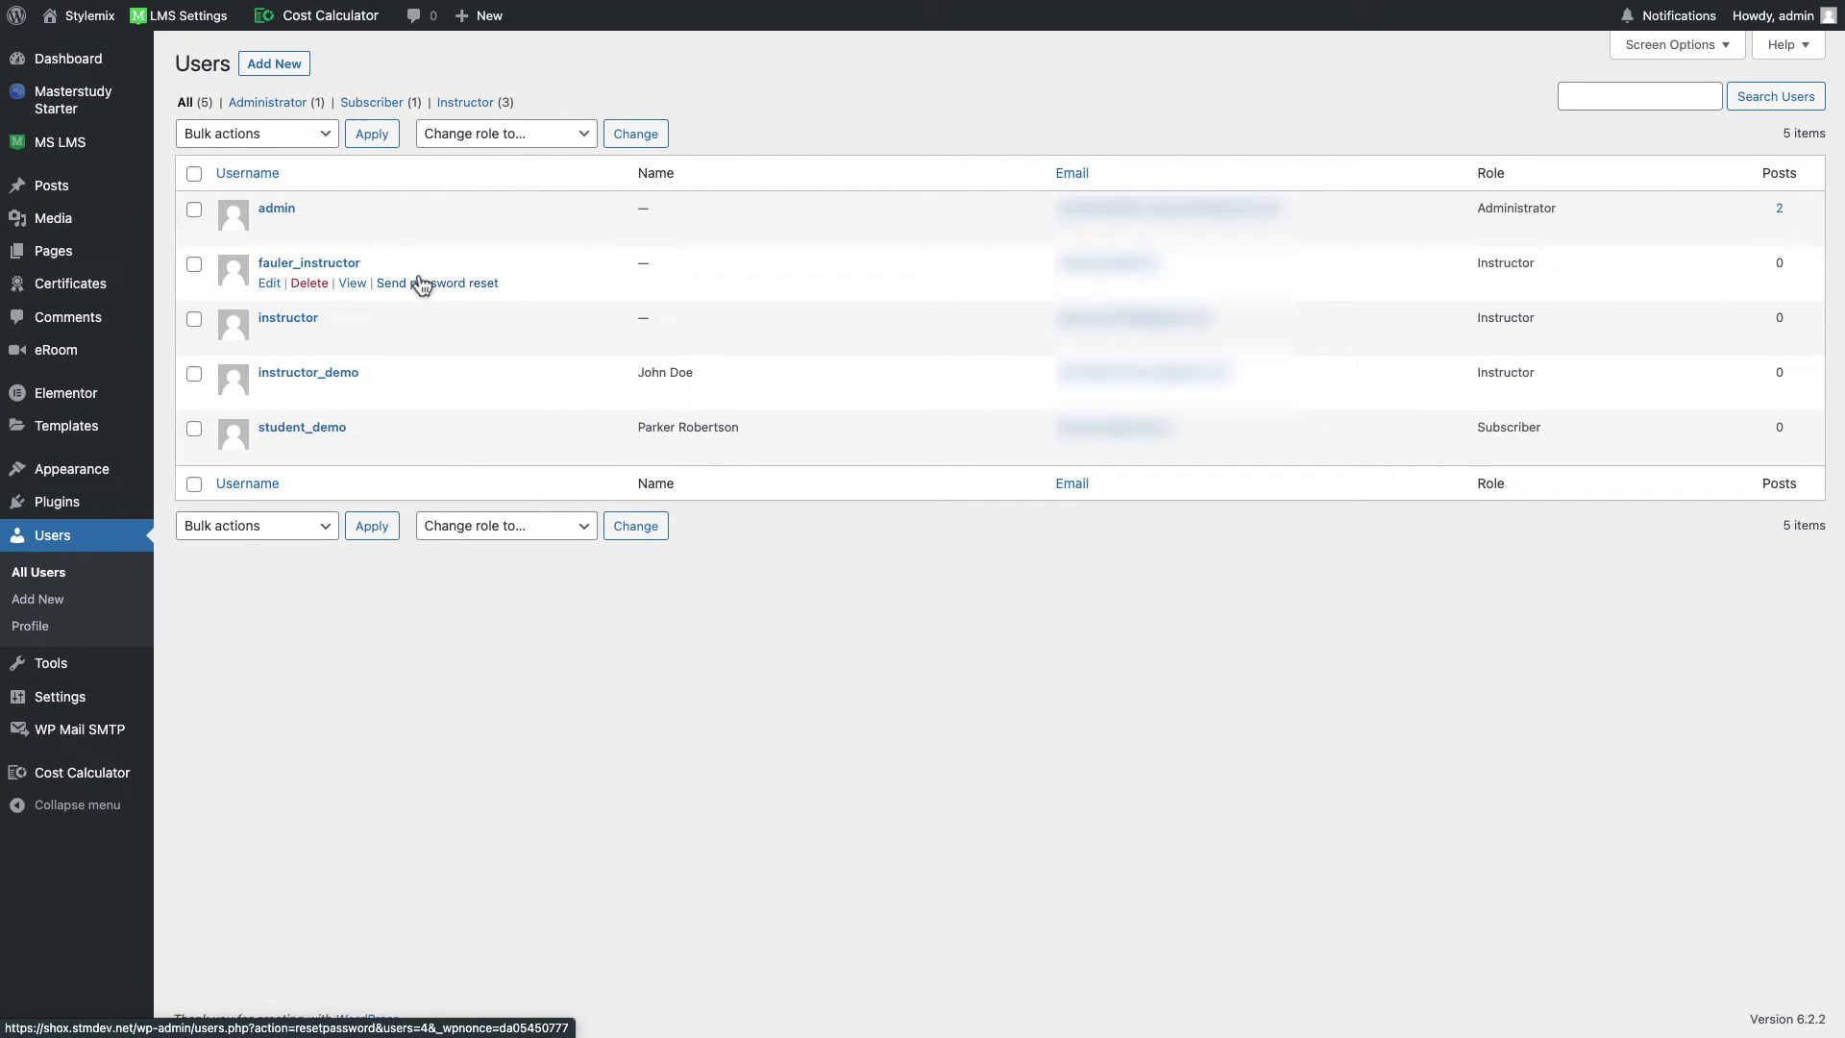
click(269, 283)
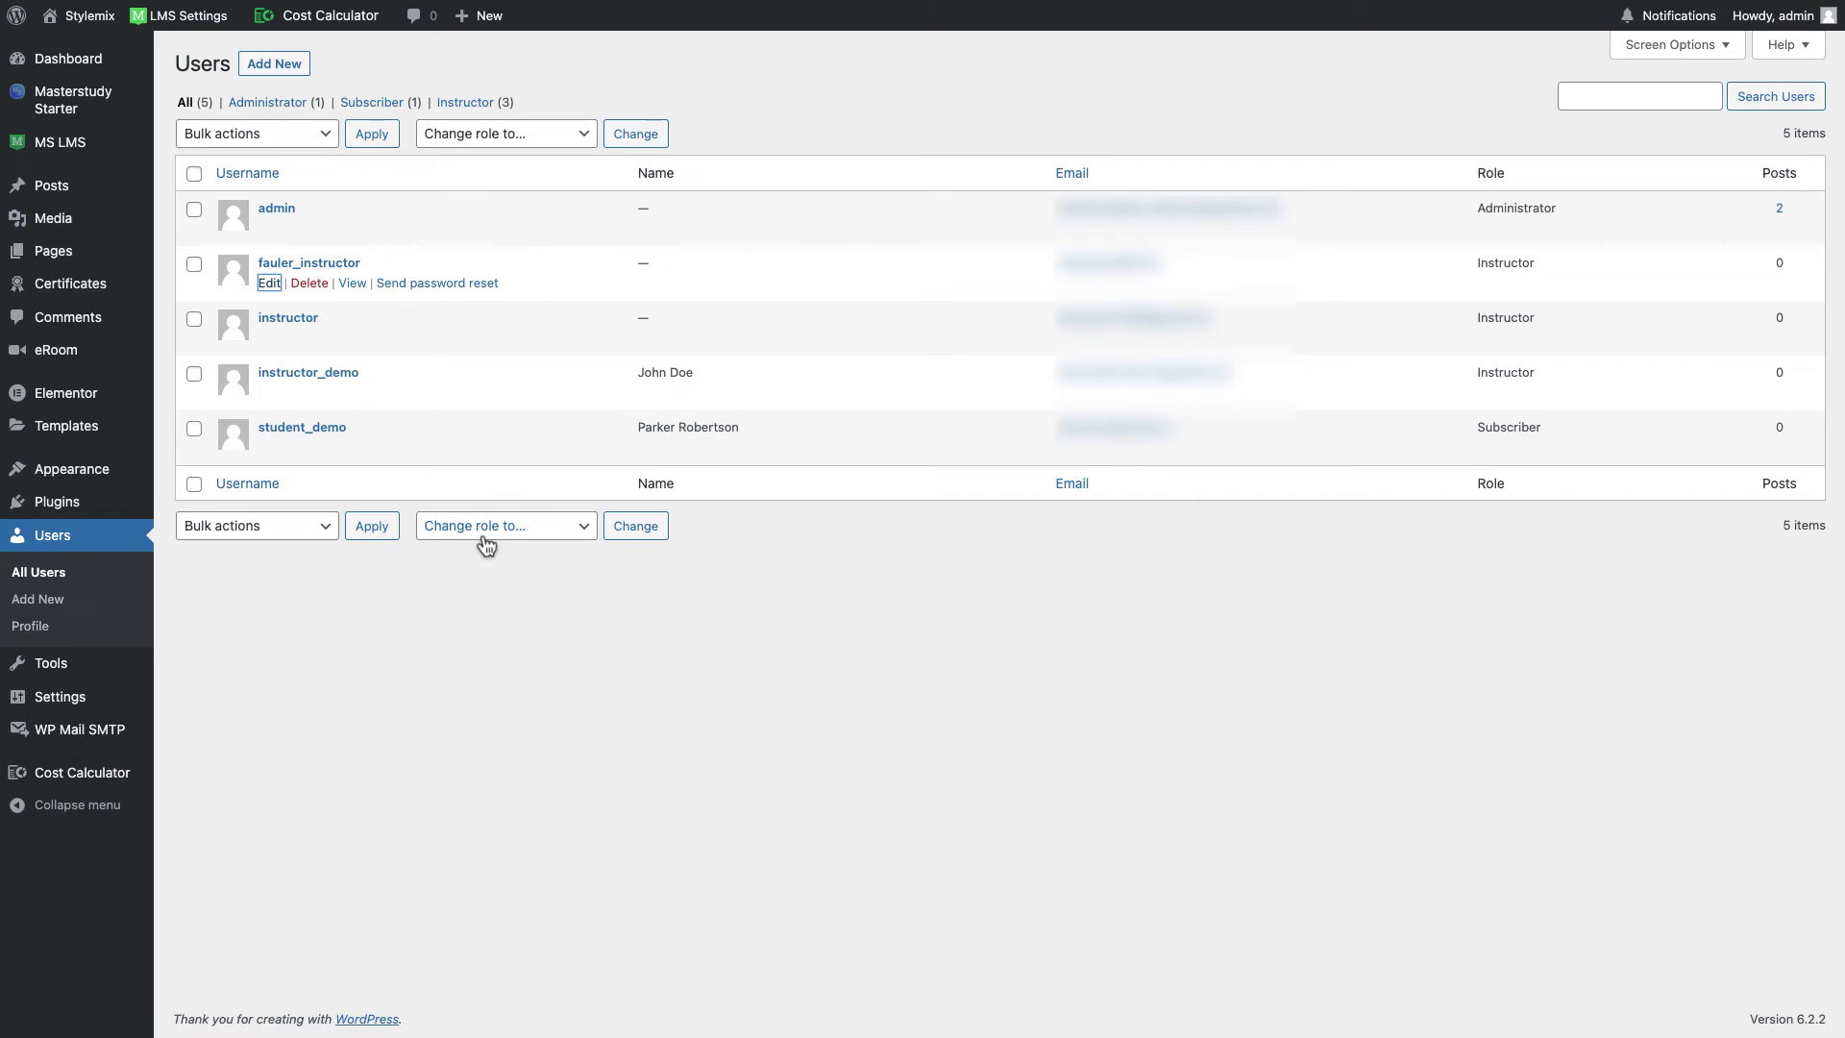
scroll(518, 600, down, 15)
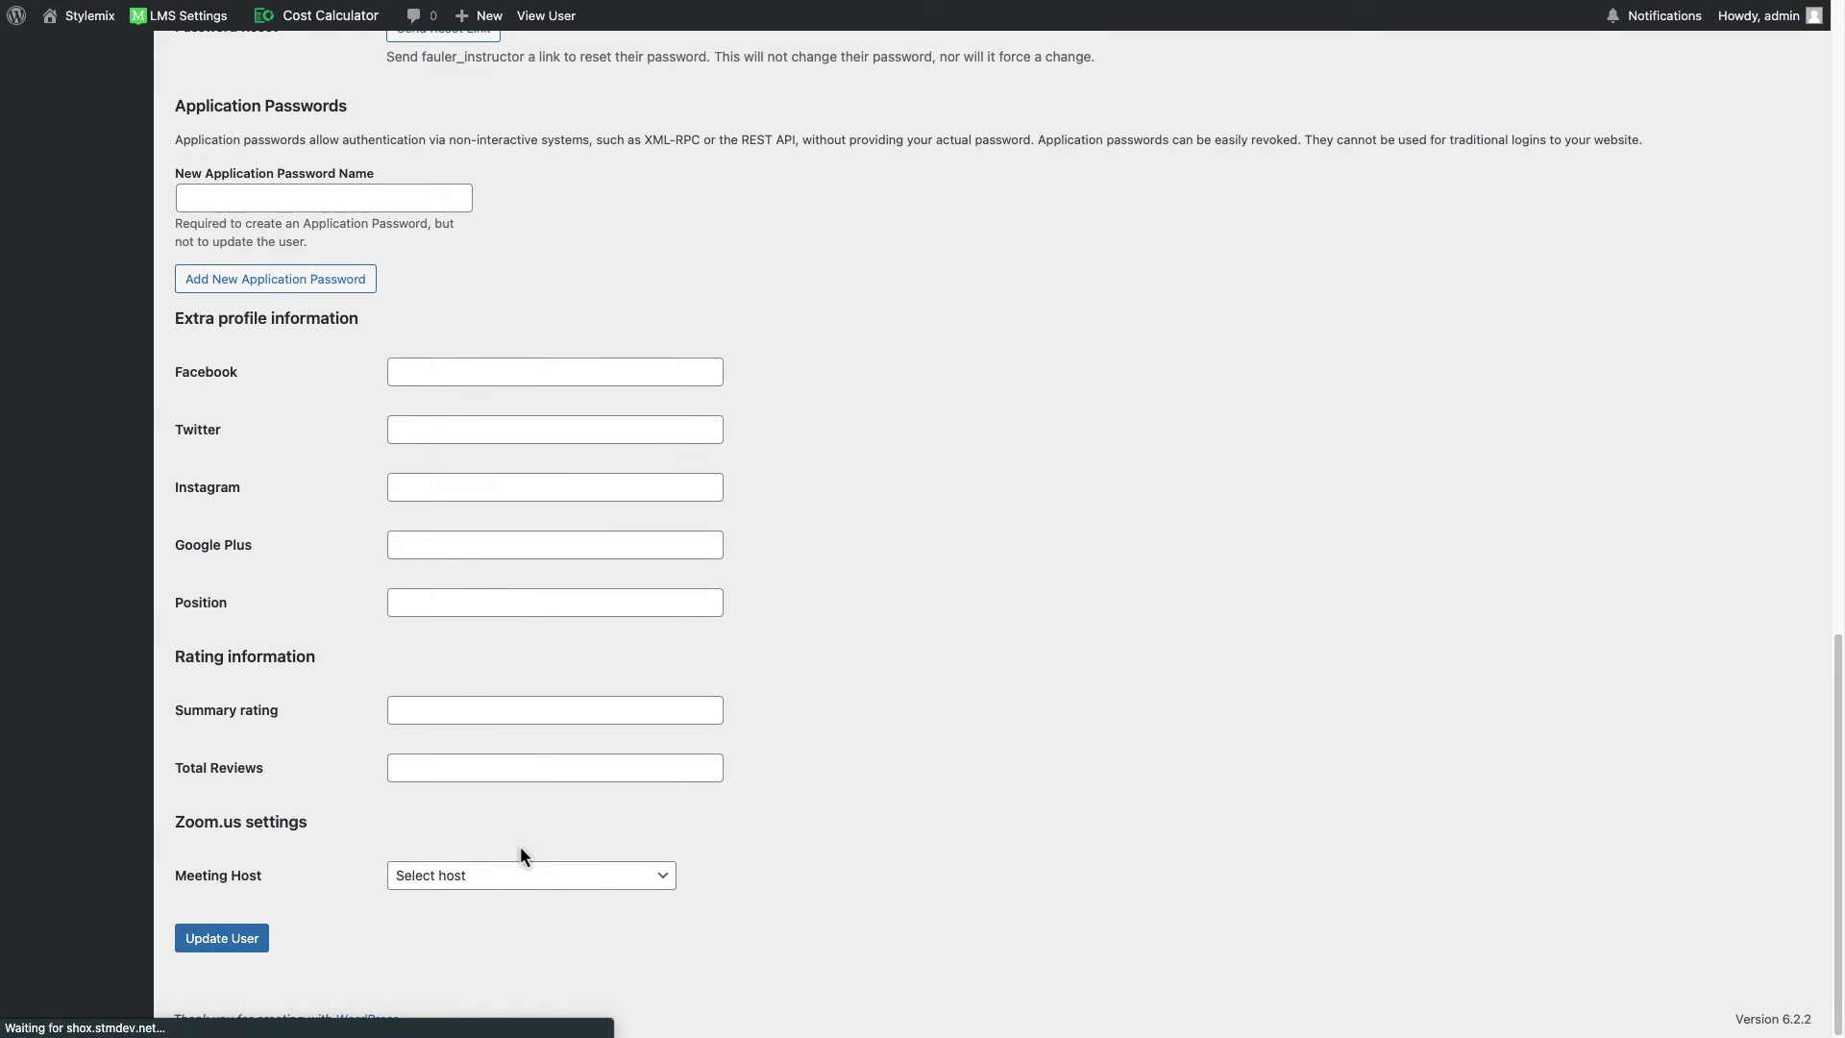
click(523, 874)
click(535, 895)
click(225, 939)
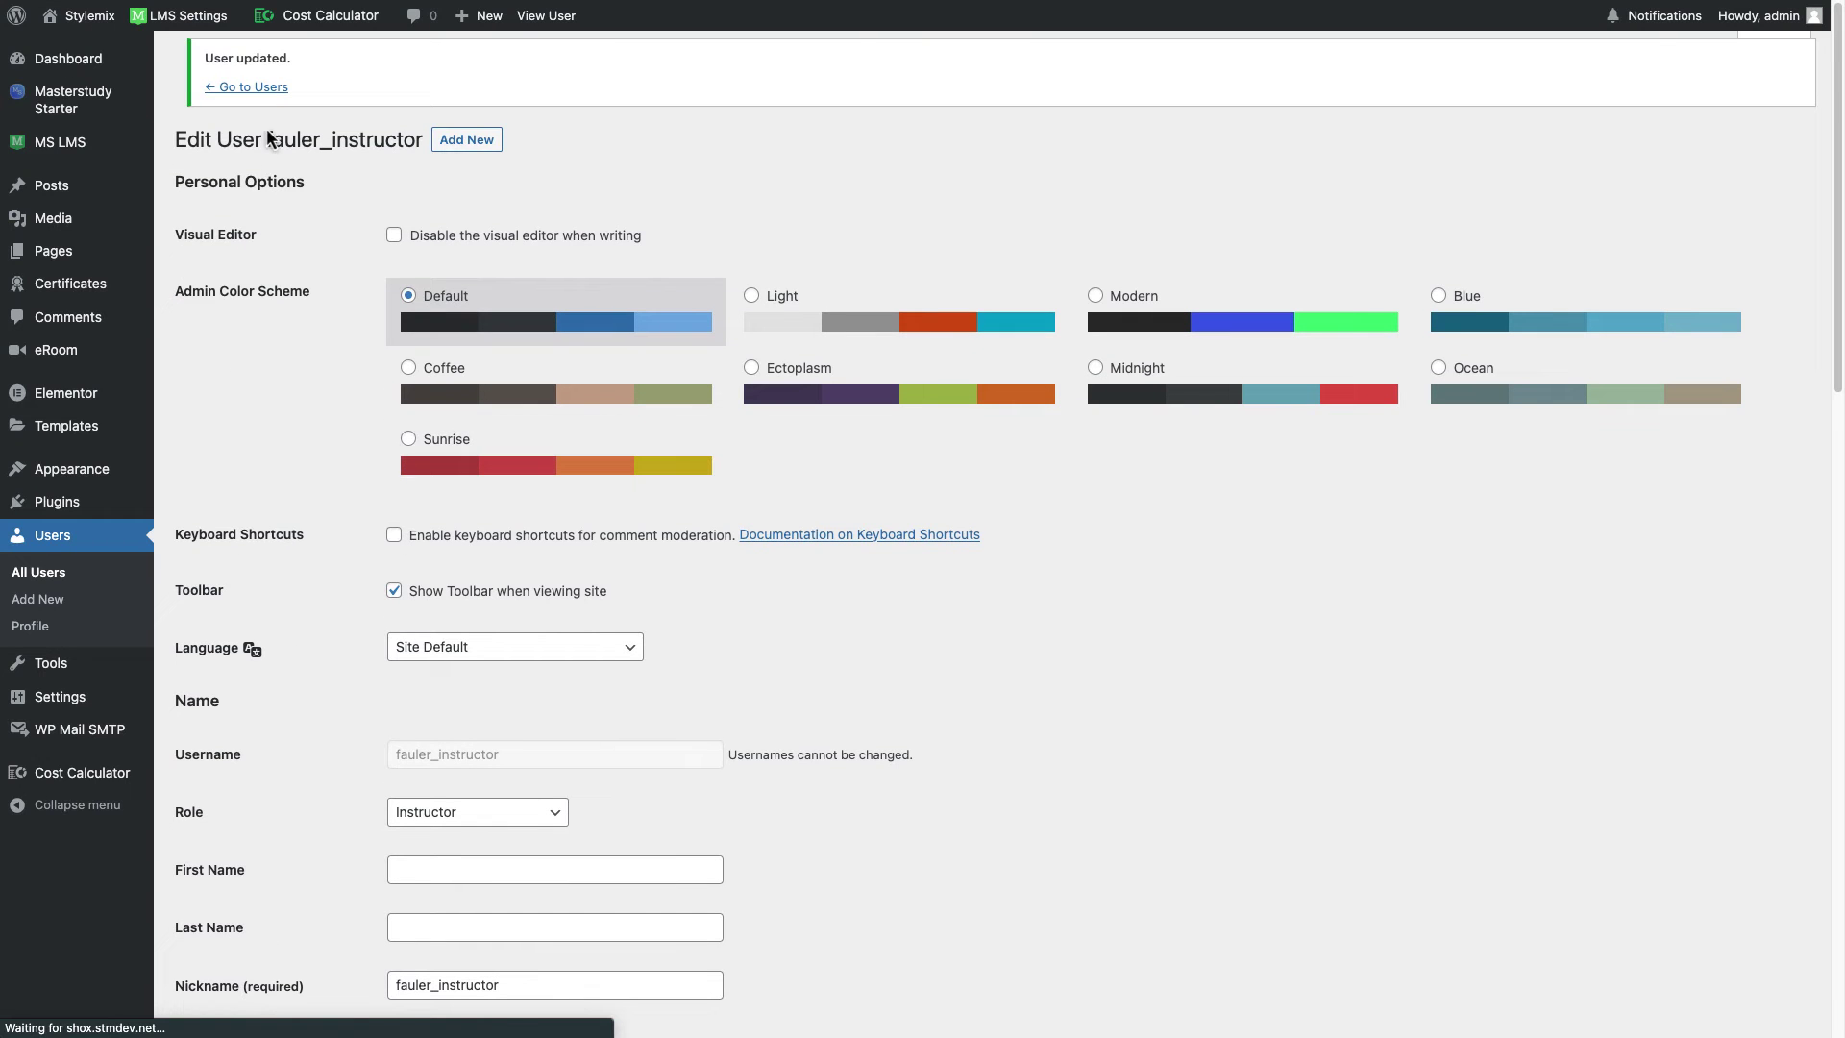
click(265, 94)
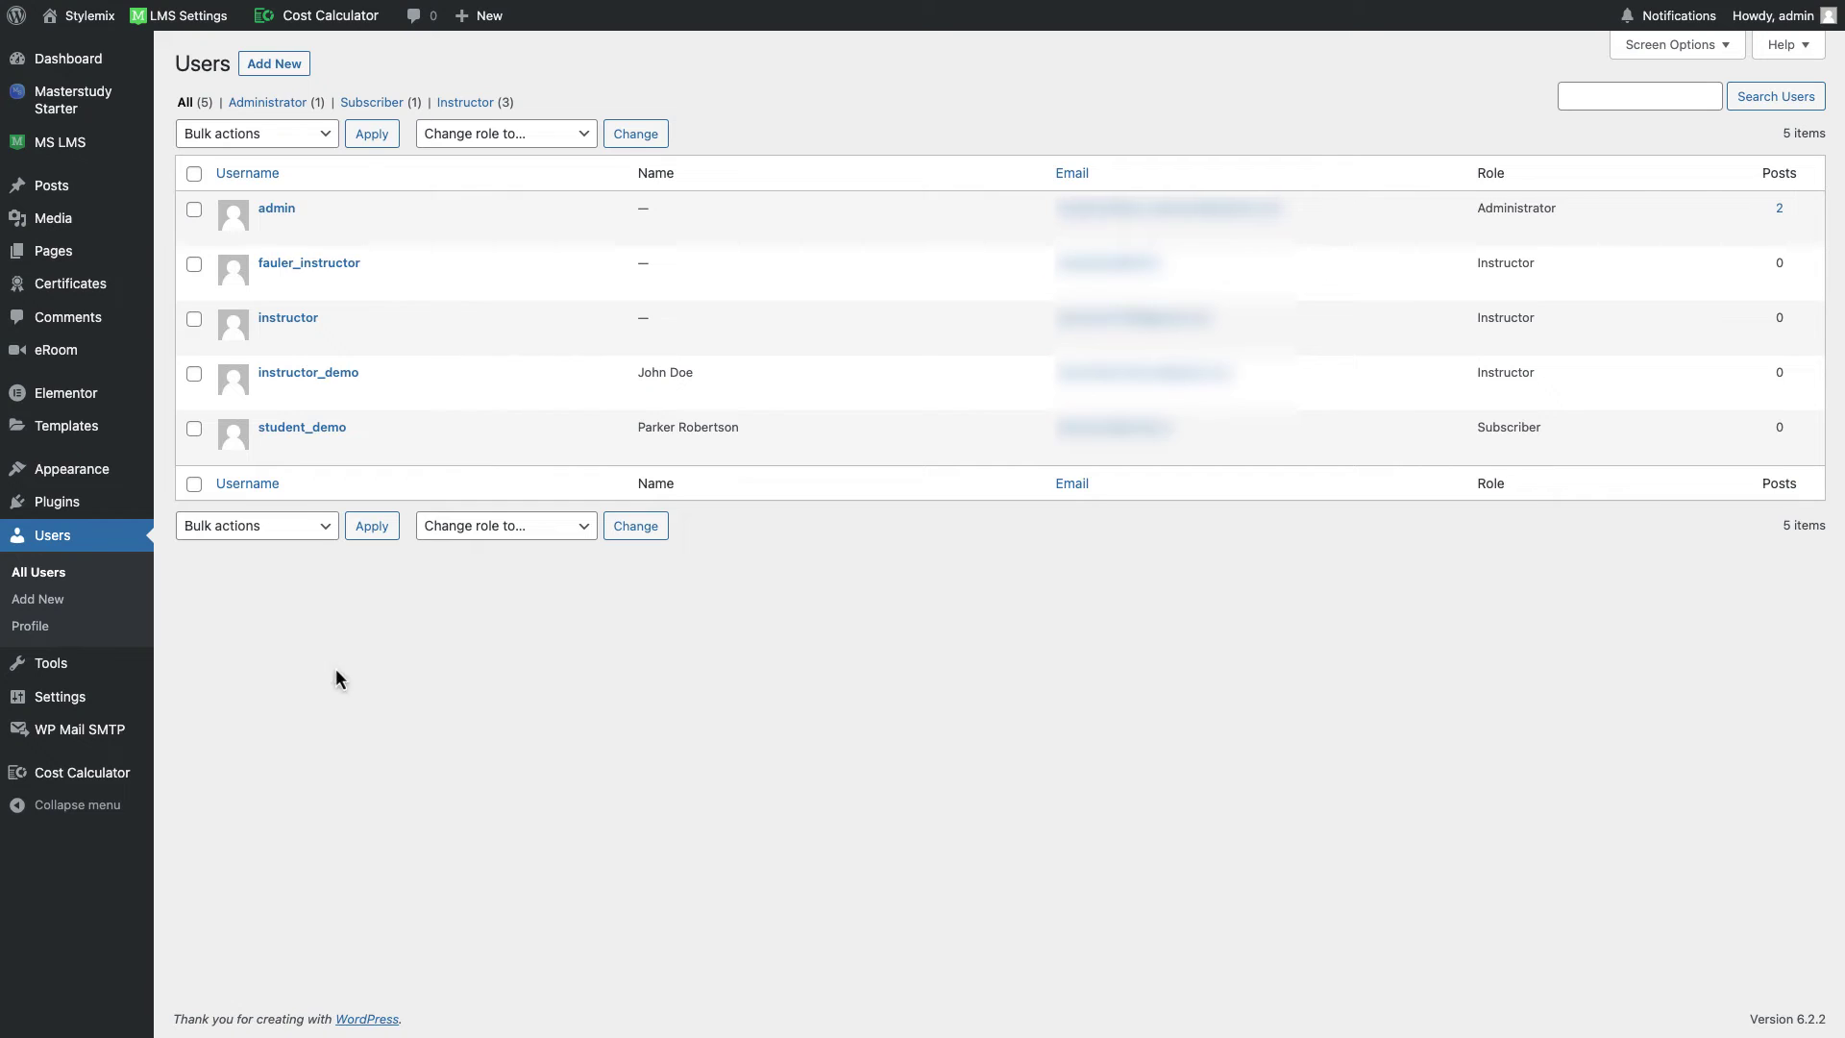
Step: View eRoom's Zoom users, then open the Add user form, leaving Action on Create
mouse_move(106, 361)
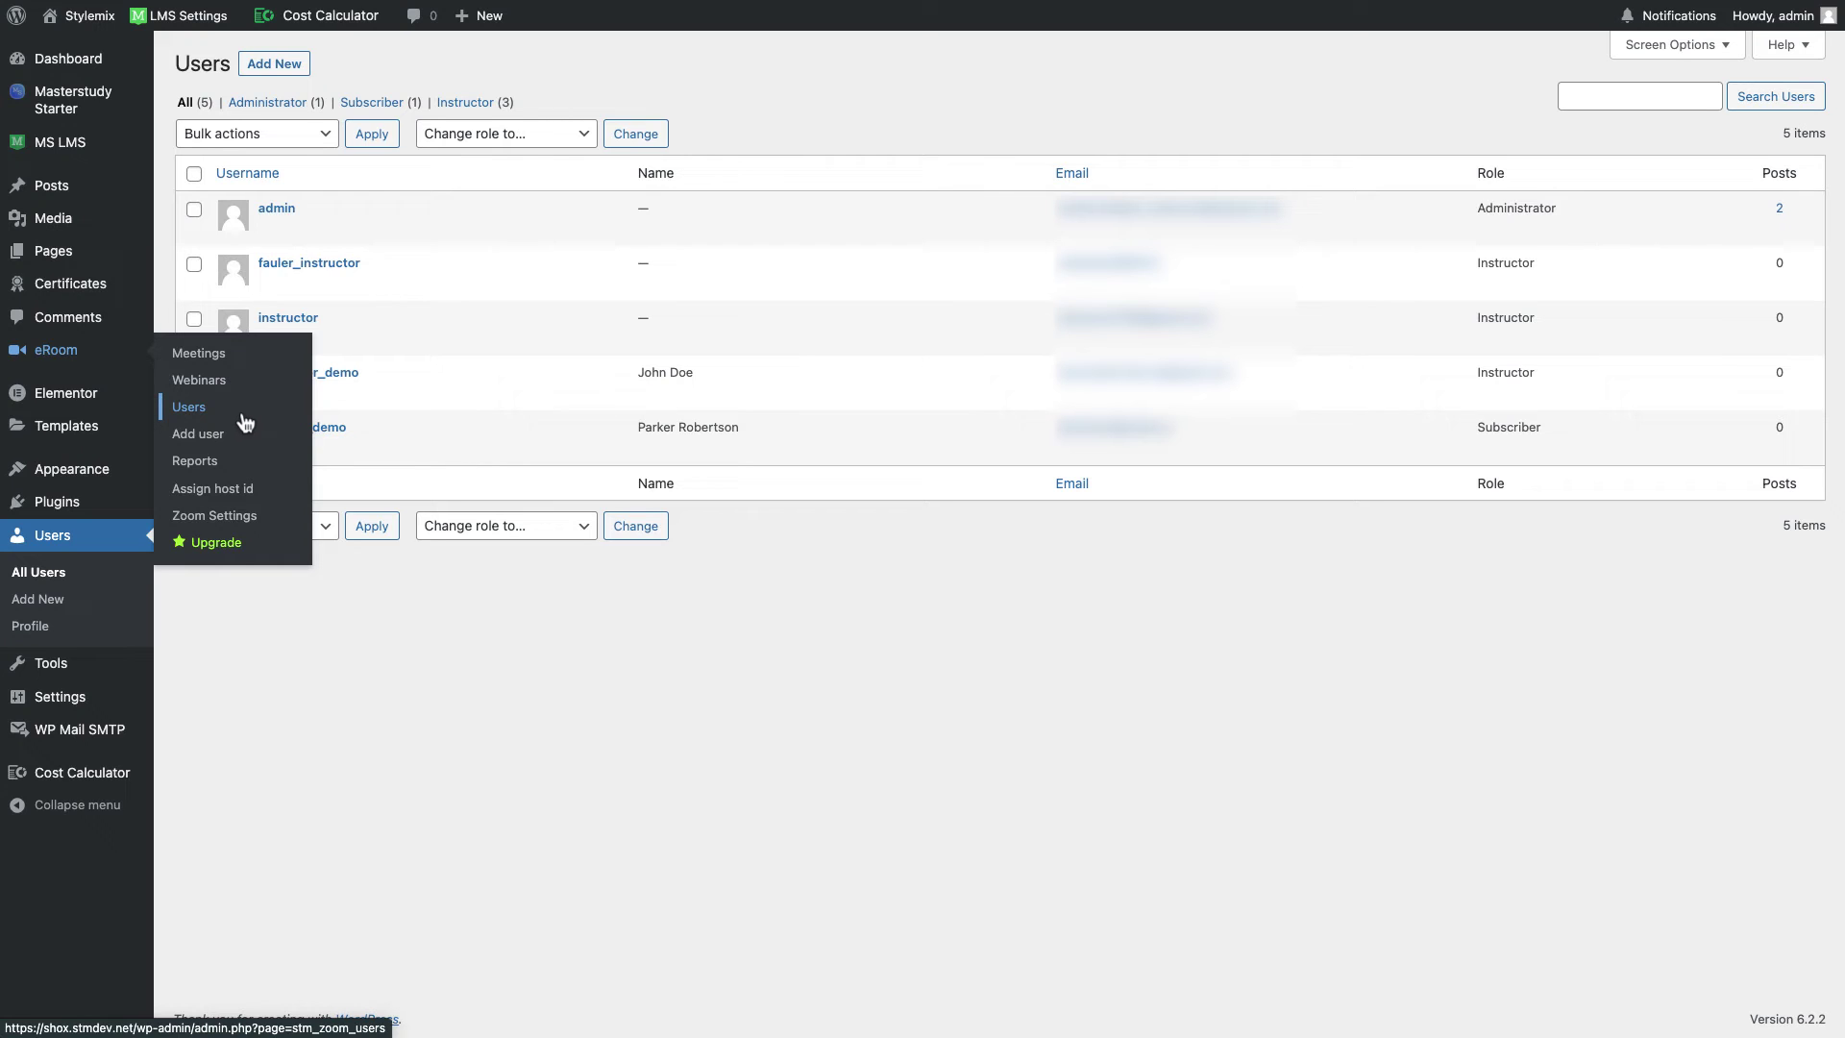
click(245, 418)
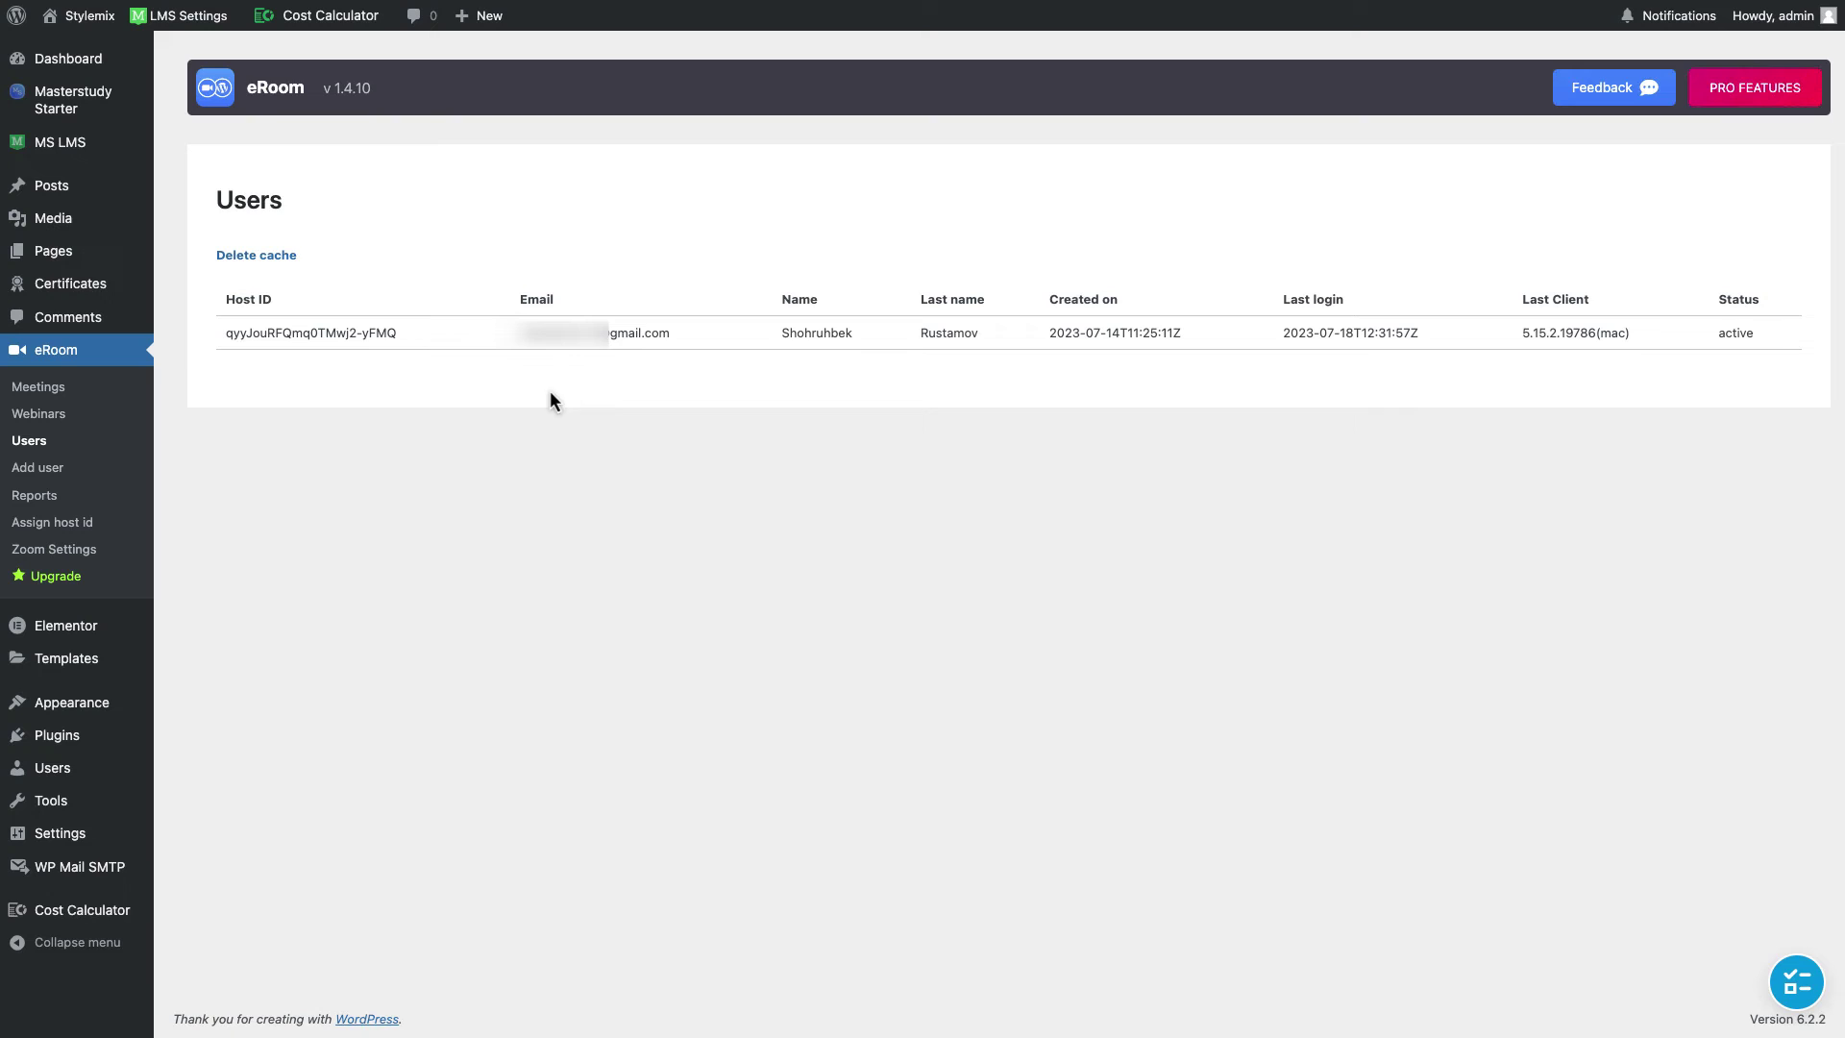
click(100, 480)
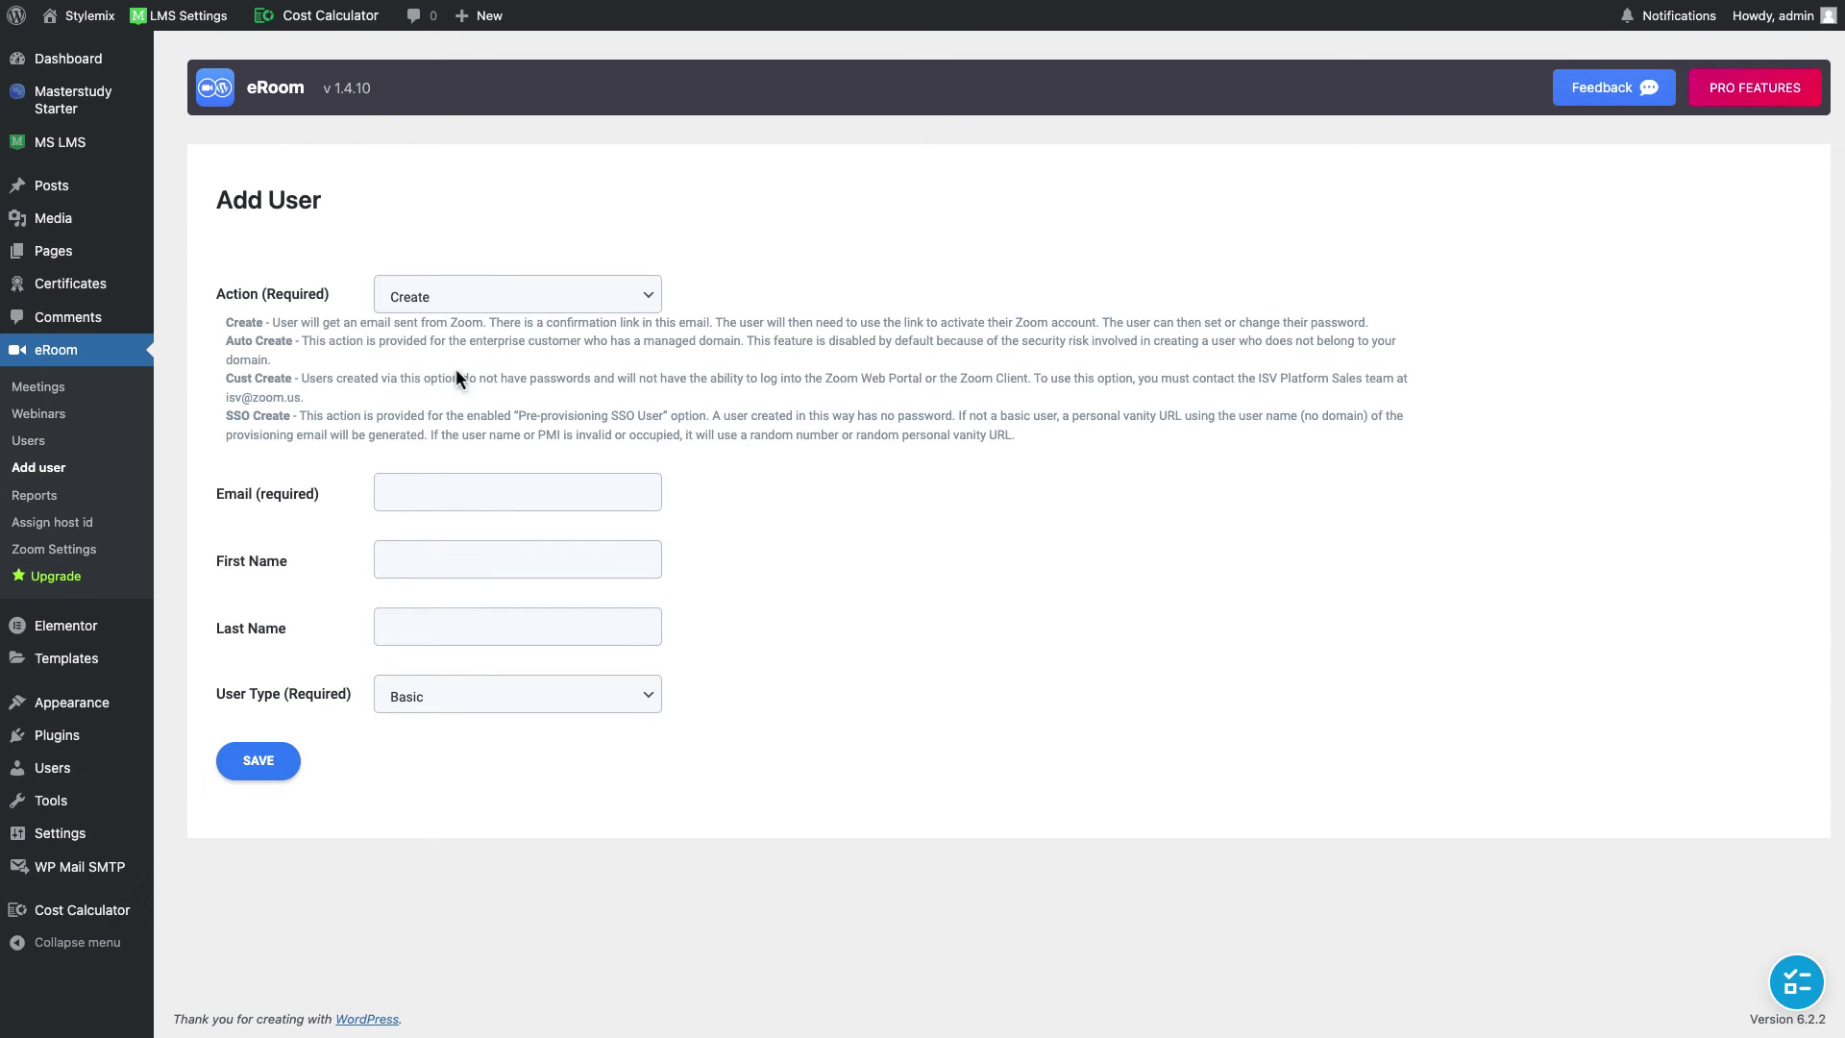
click(544, 299)
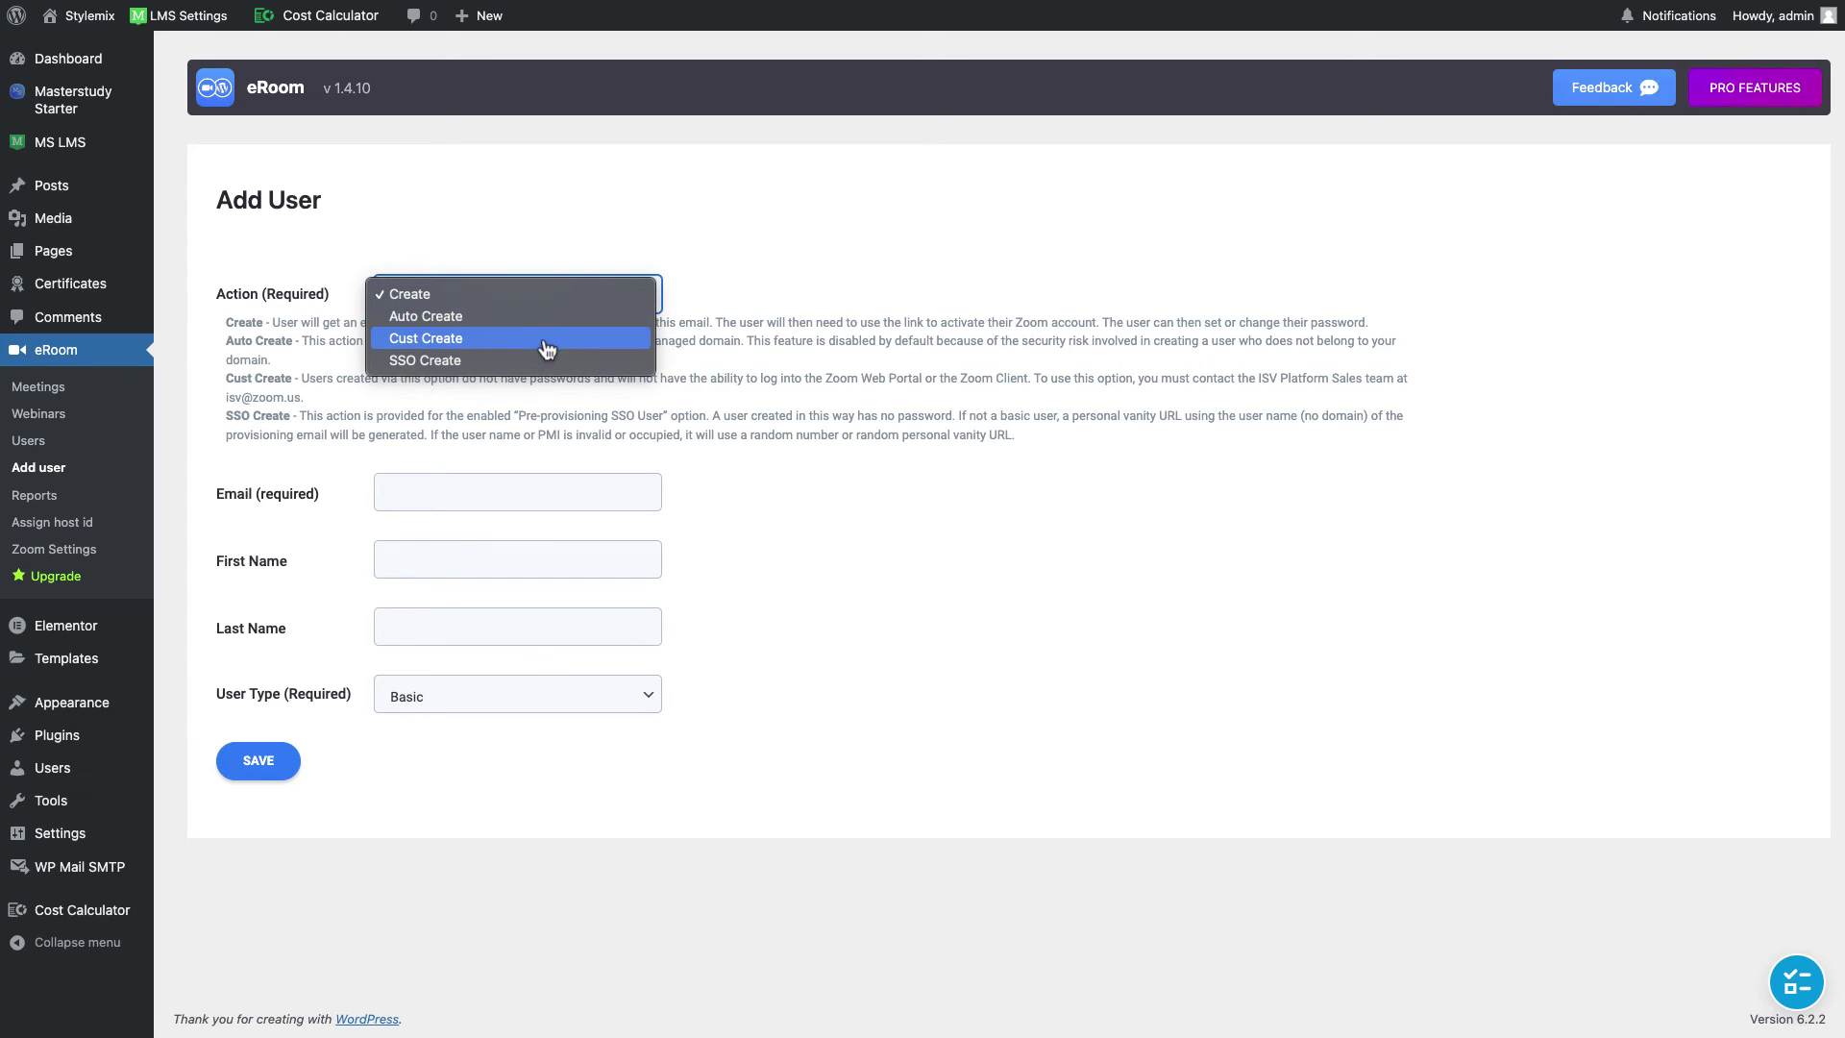
click(728, 430)
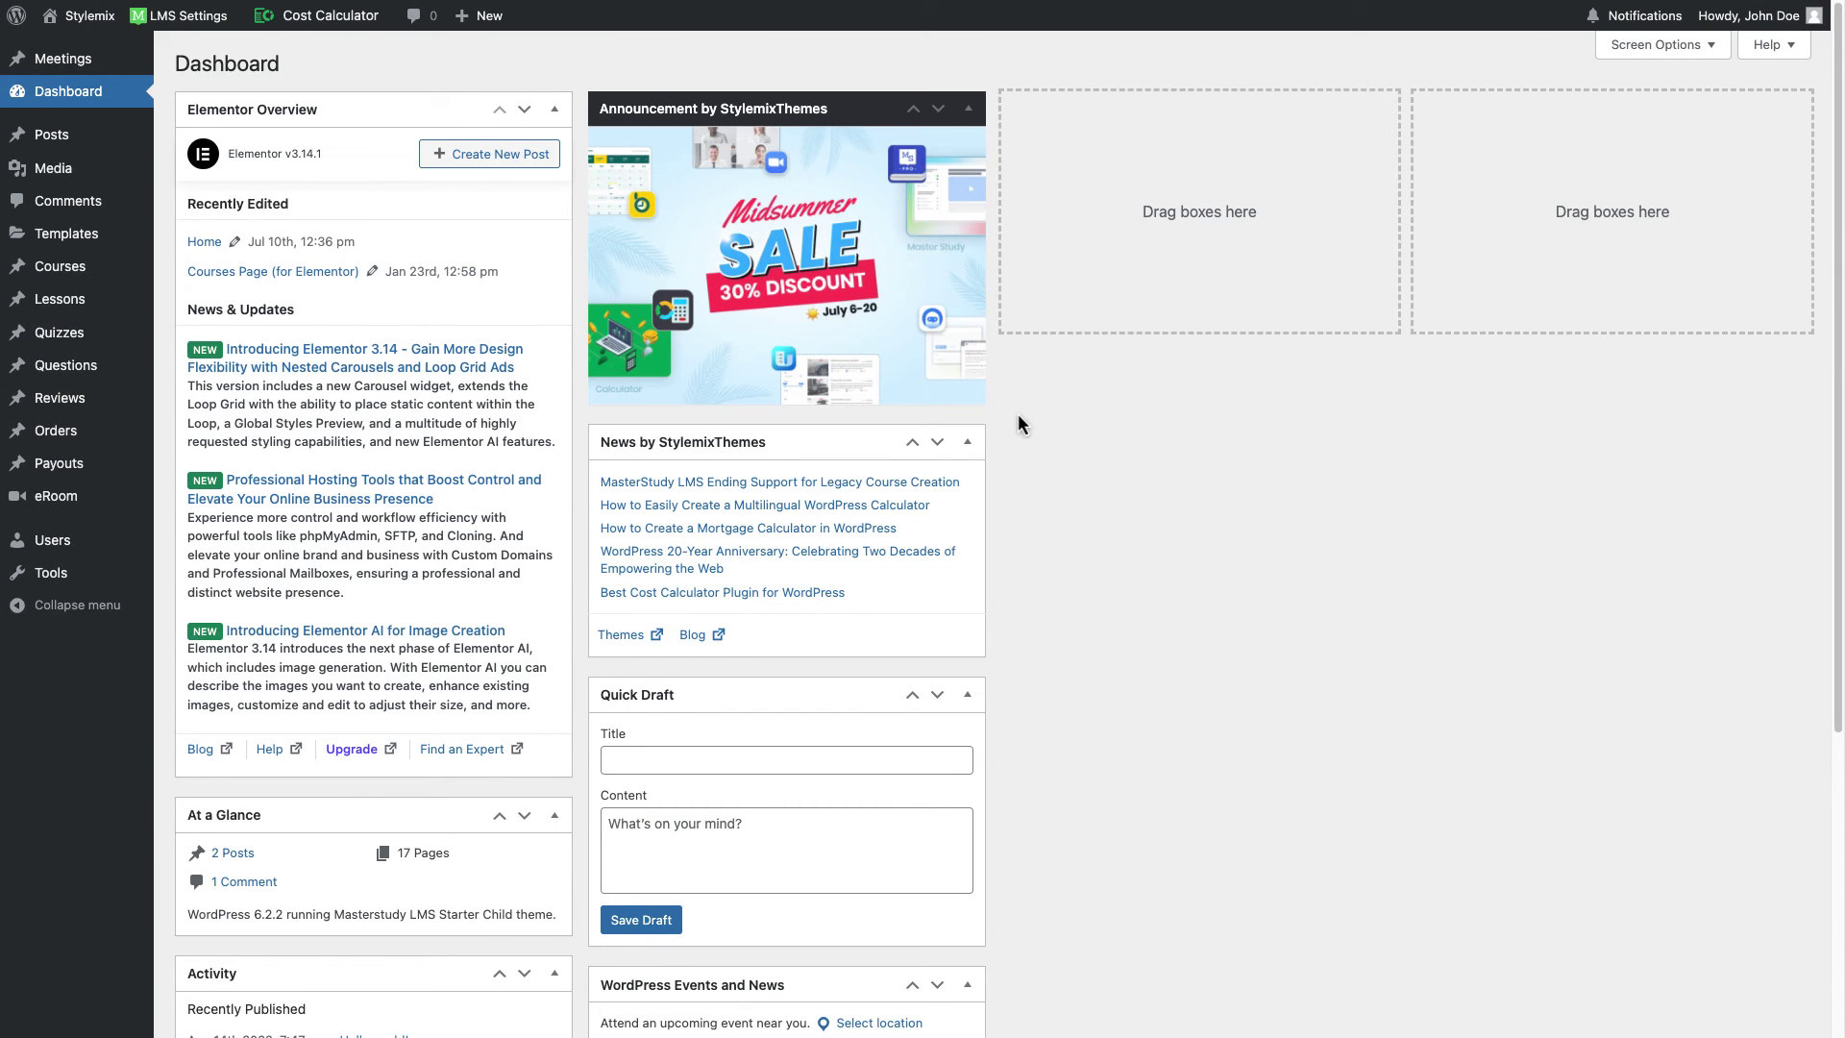
Step: Open Graphic Design Basics Masterclass from the Courses list in the Course Builder
mouse_move(77, 270)
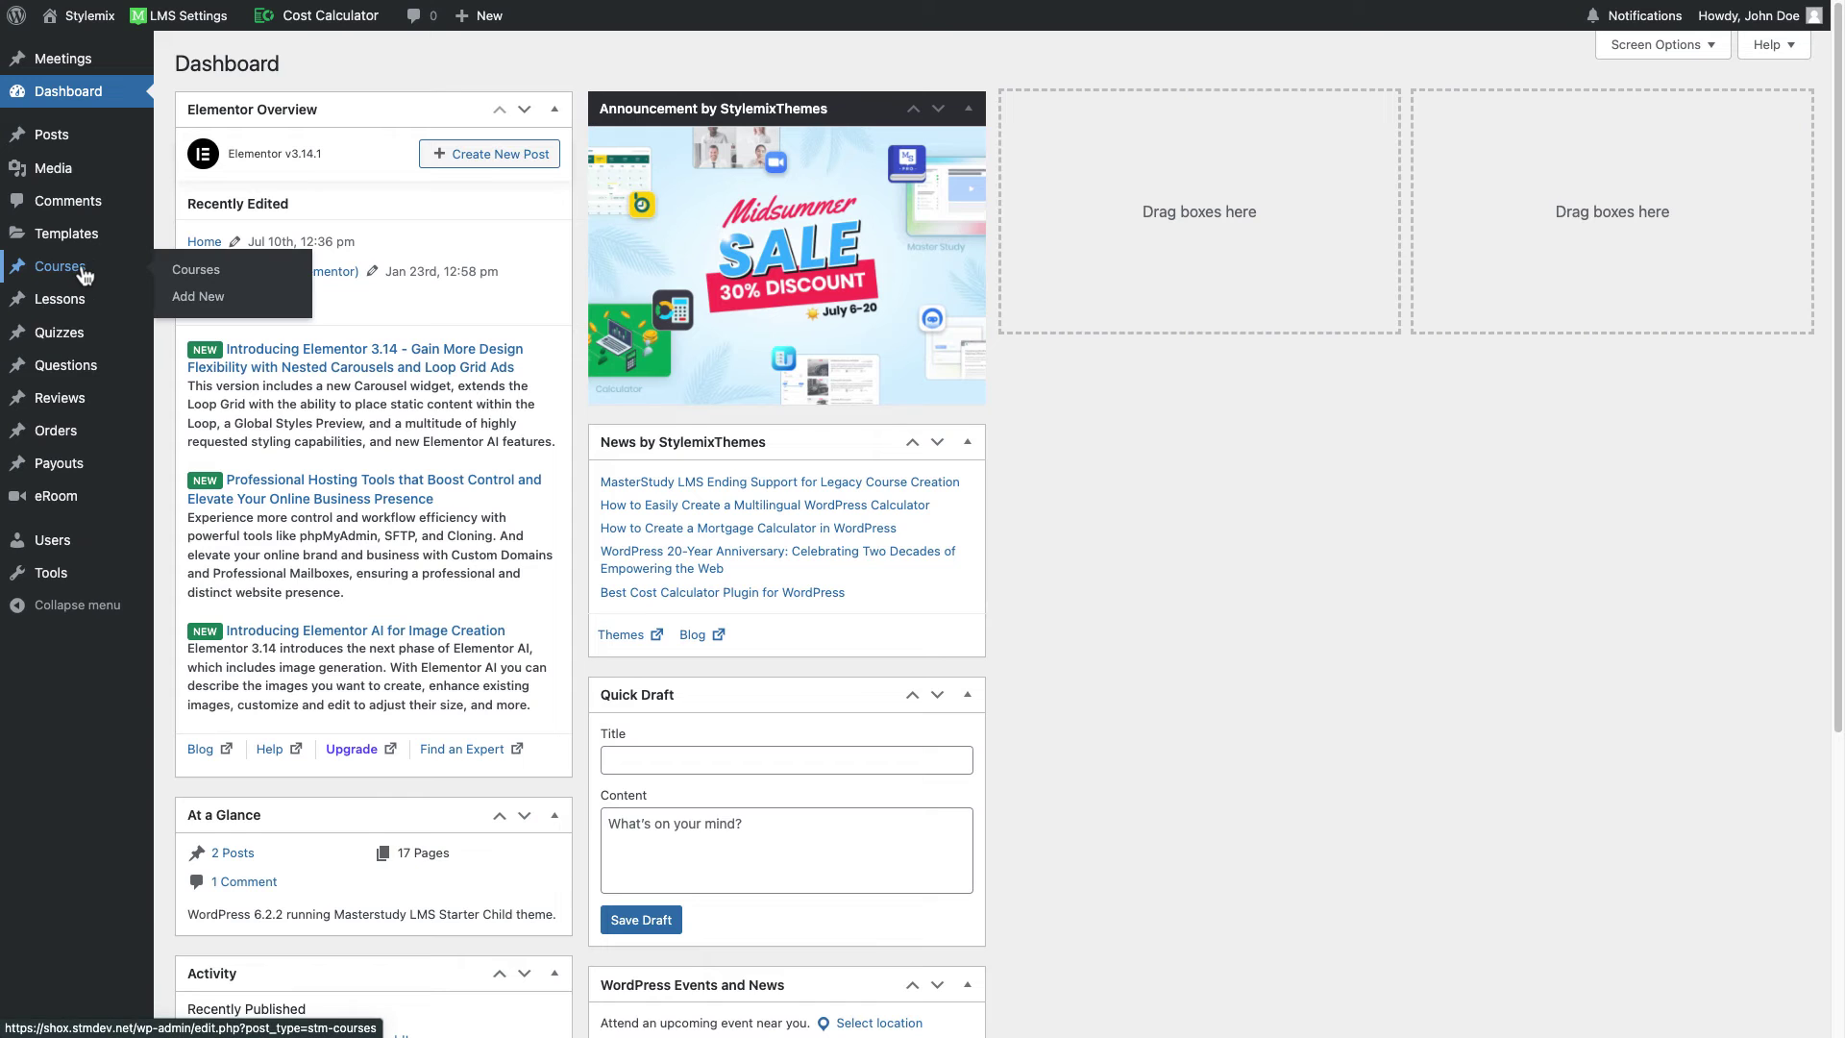
click(83, 273)
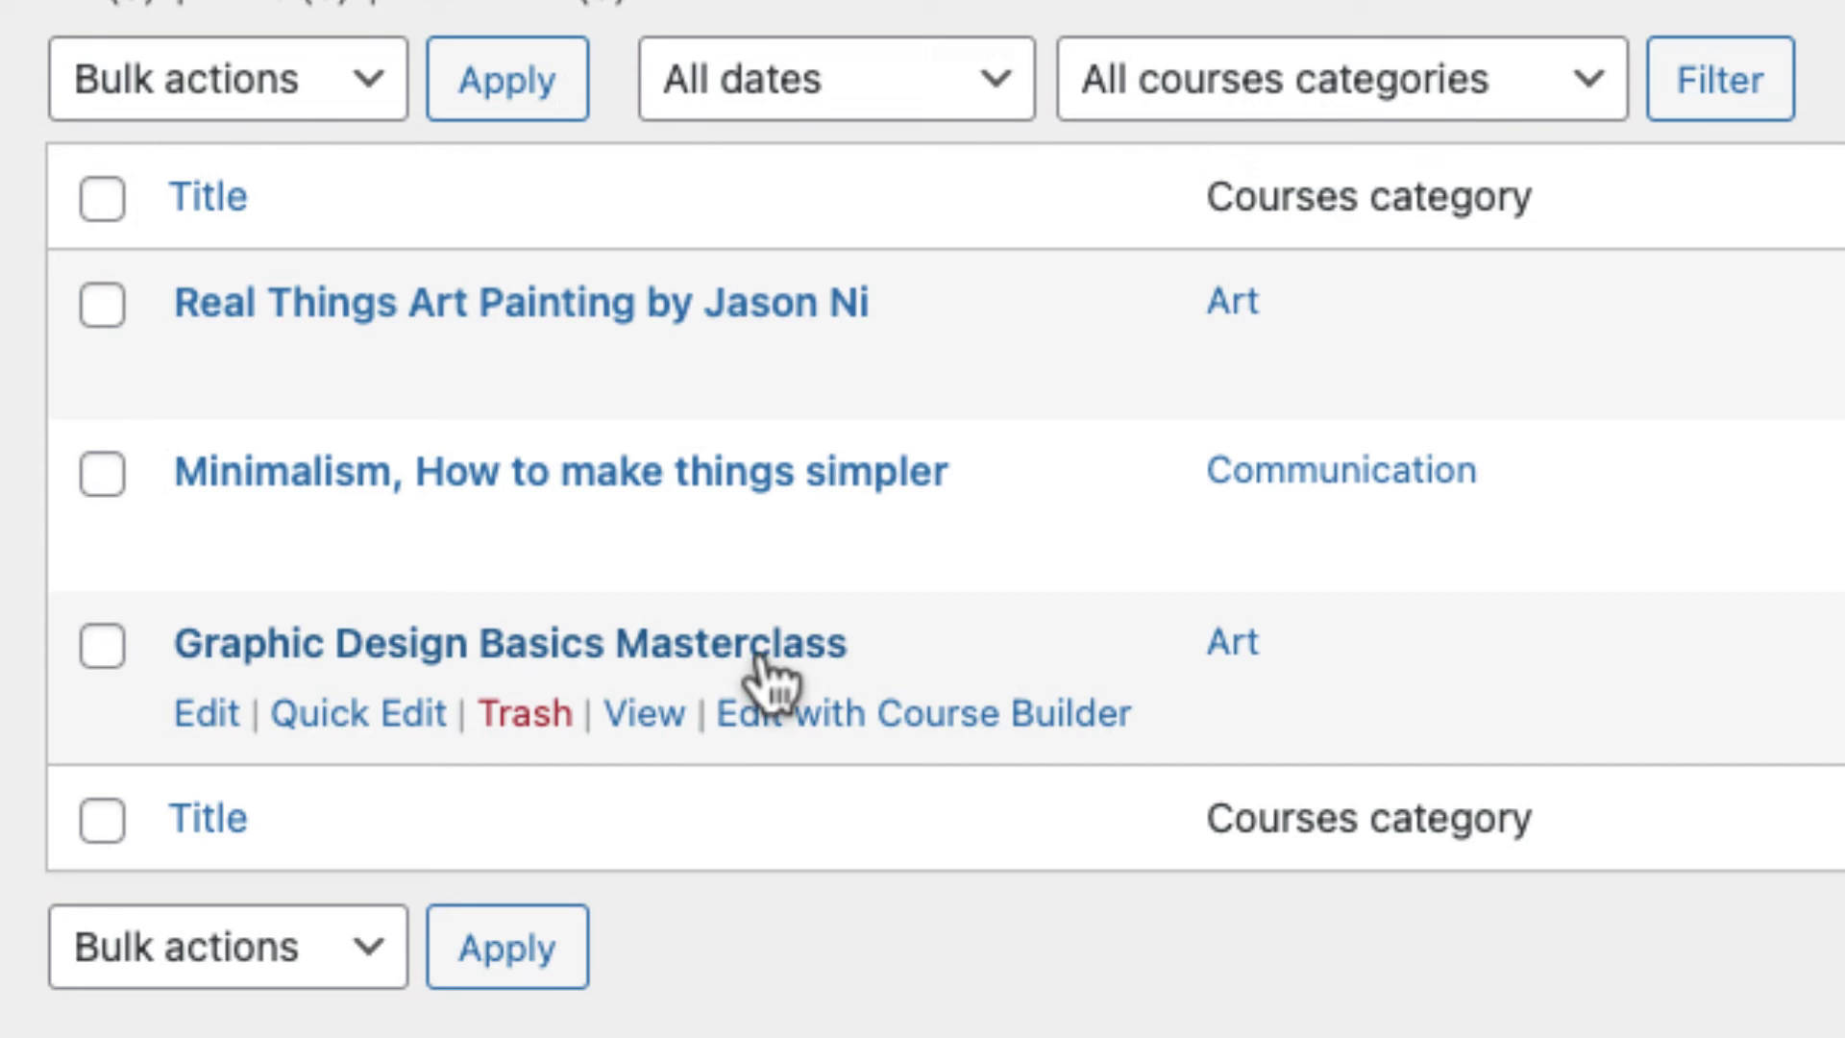
click(947, 716)
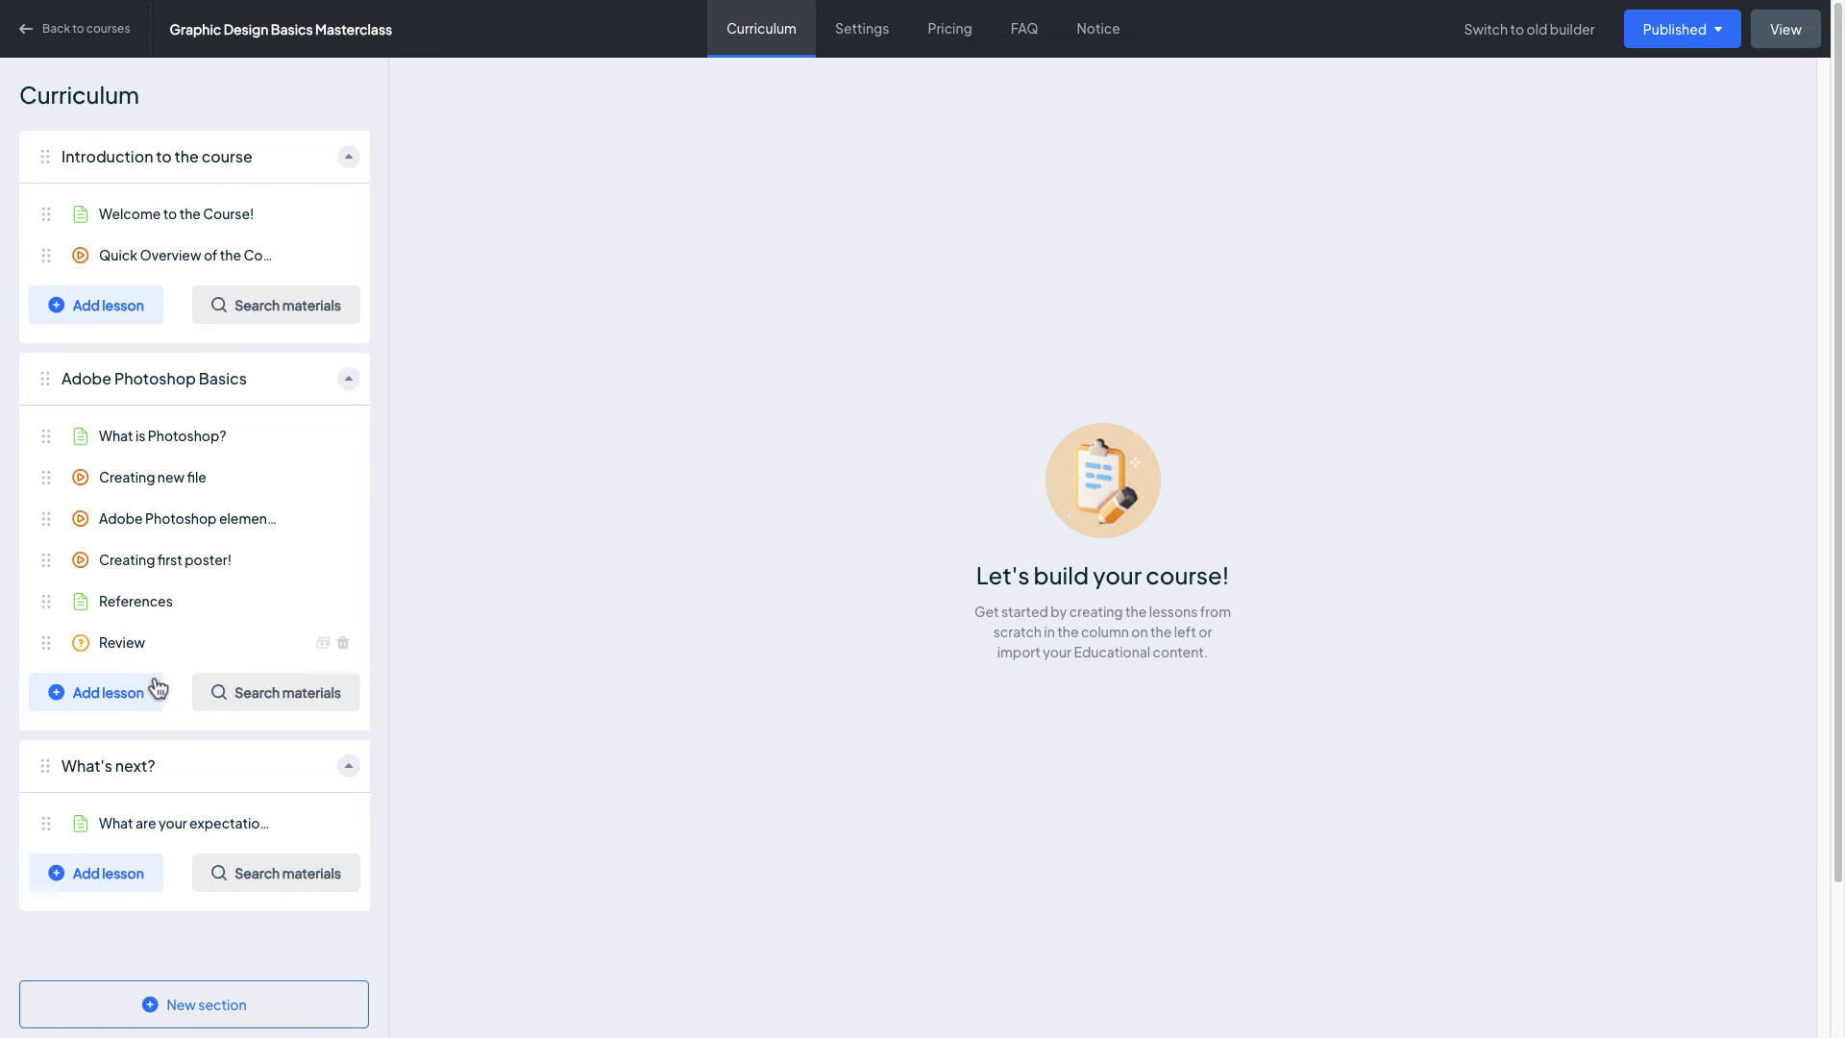
Step: Add a new lesson of type Zoom lesson to the Adobe Photoshop Basics section
click(105, 694)
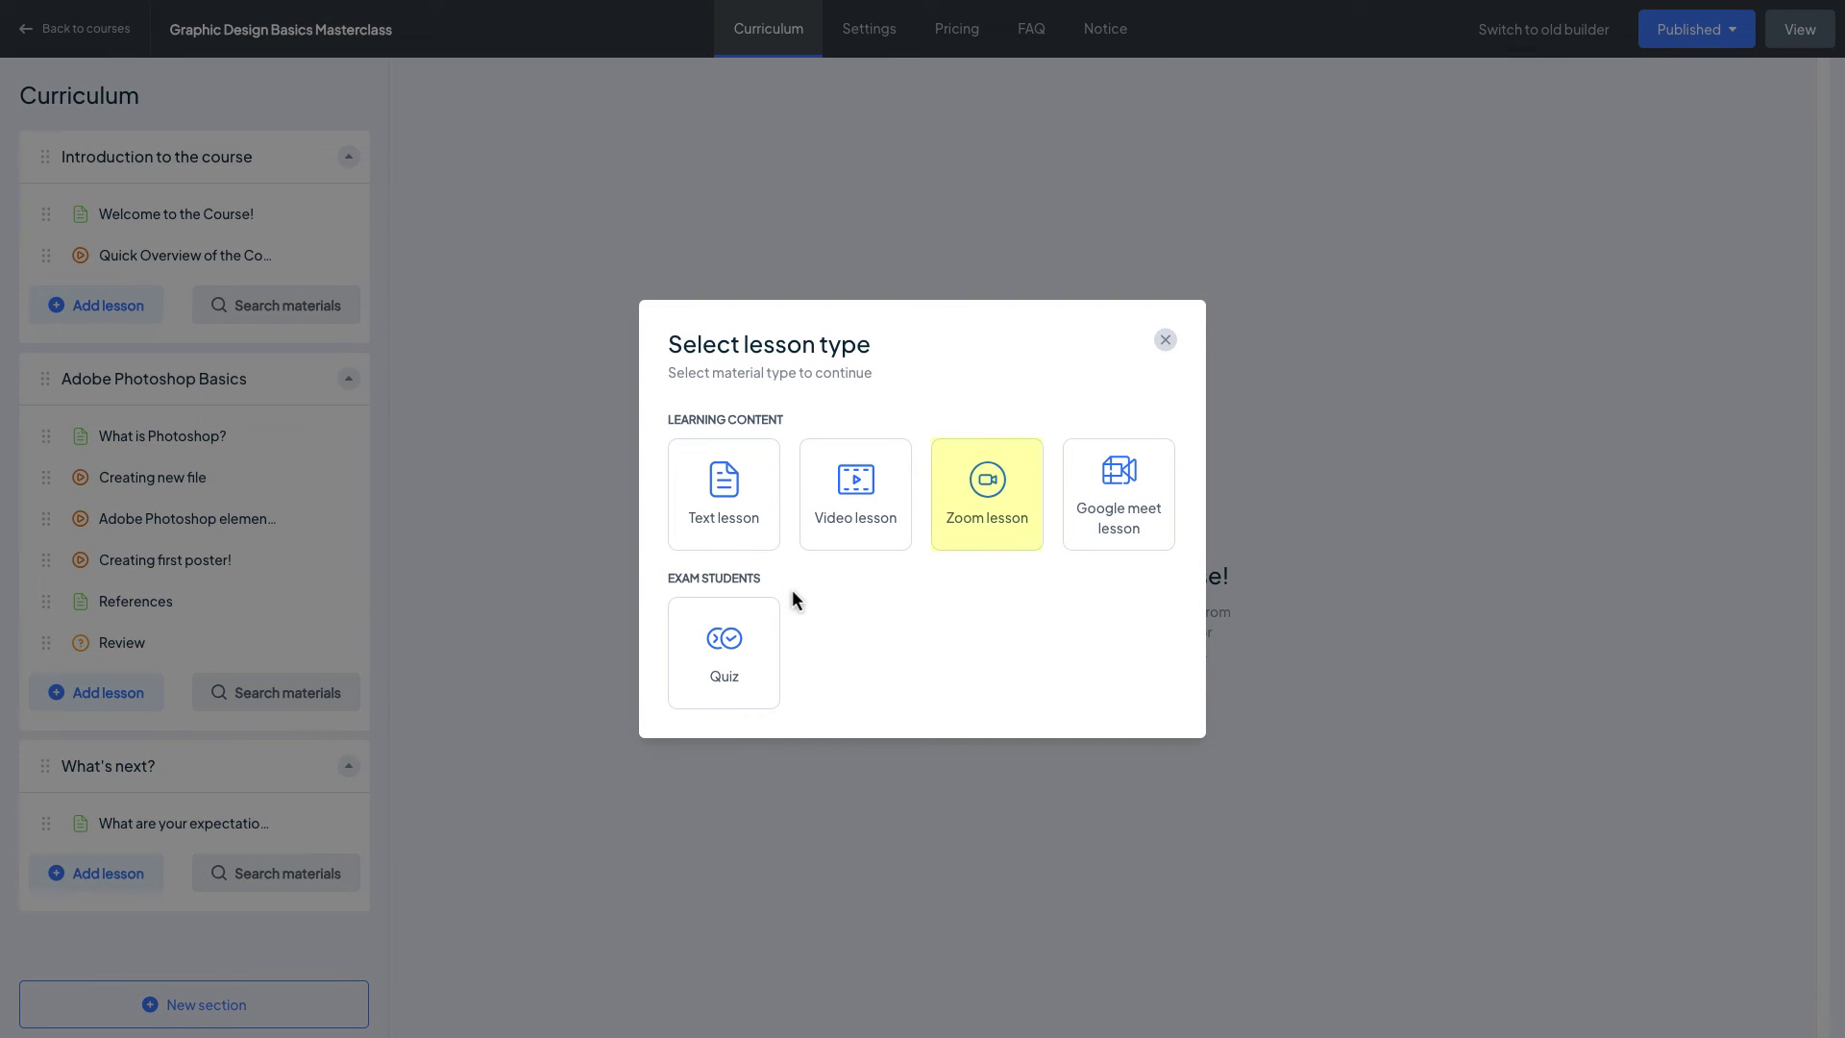
click(1016, 540)
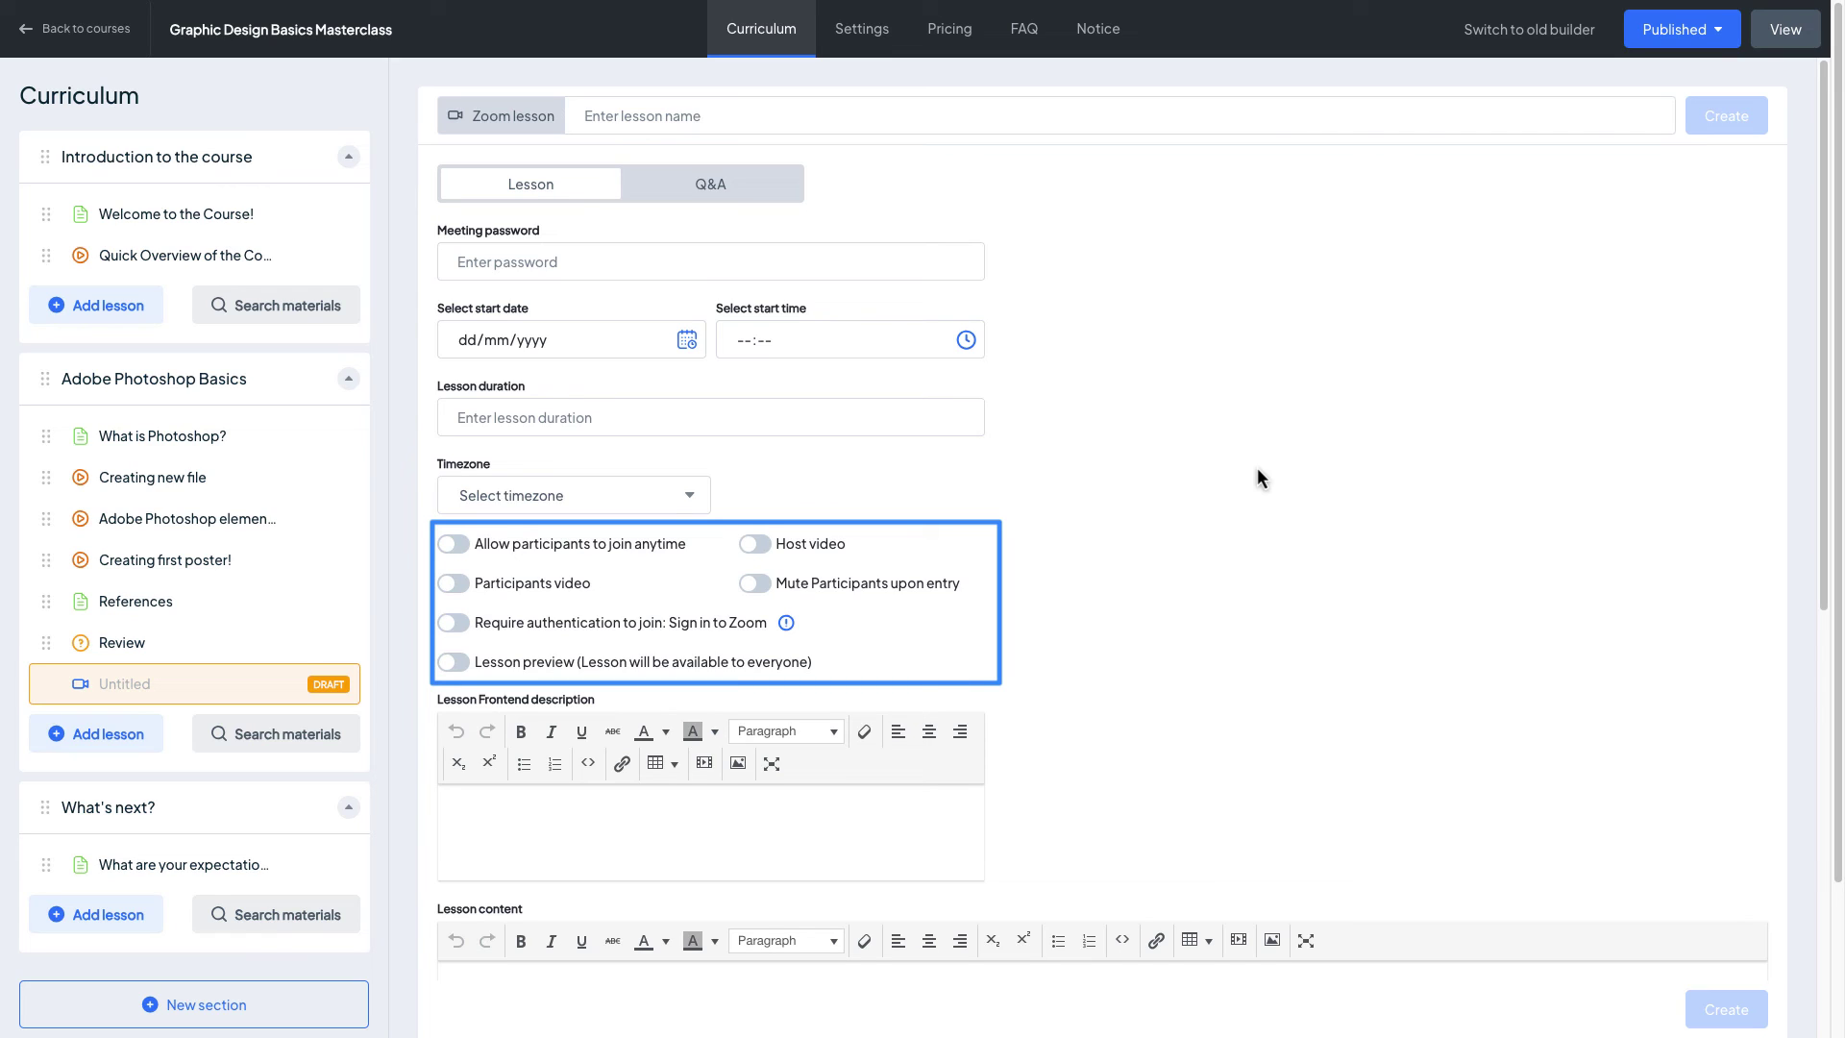
scroll(1257, 467, down, 2)
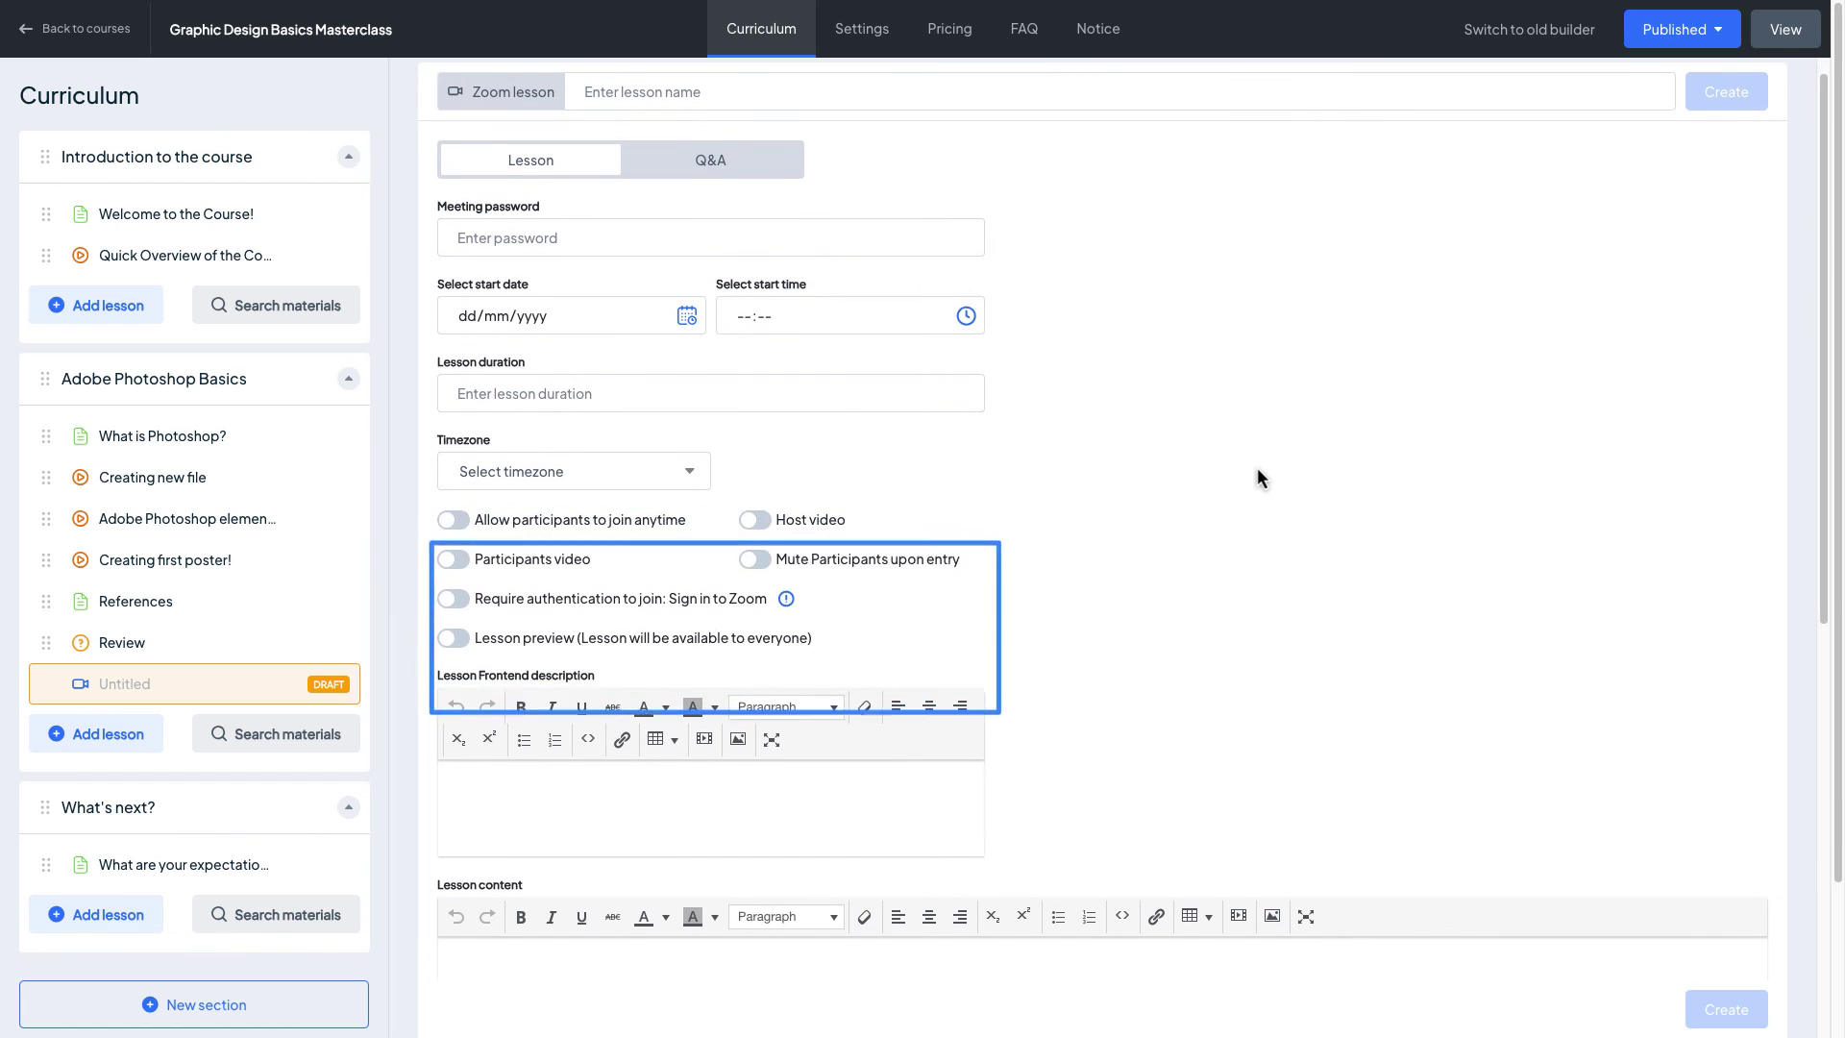
scroll(1256, 467, down, 5)
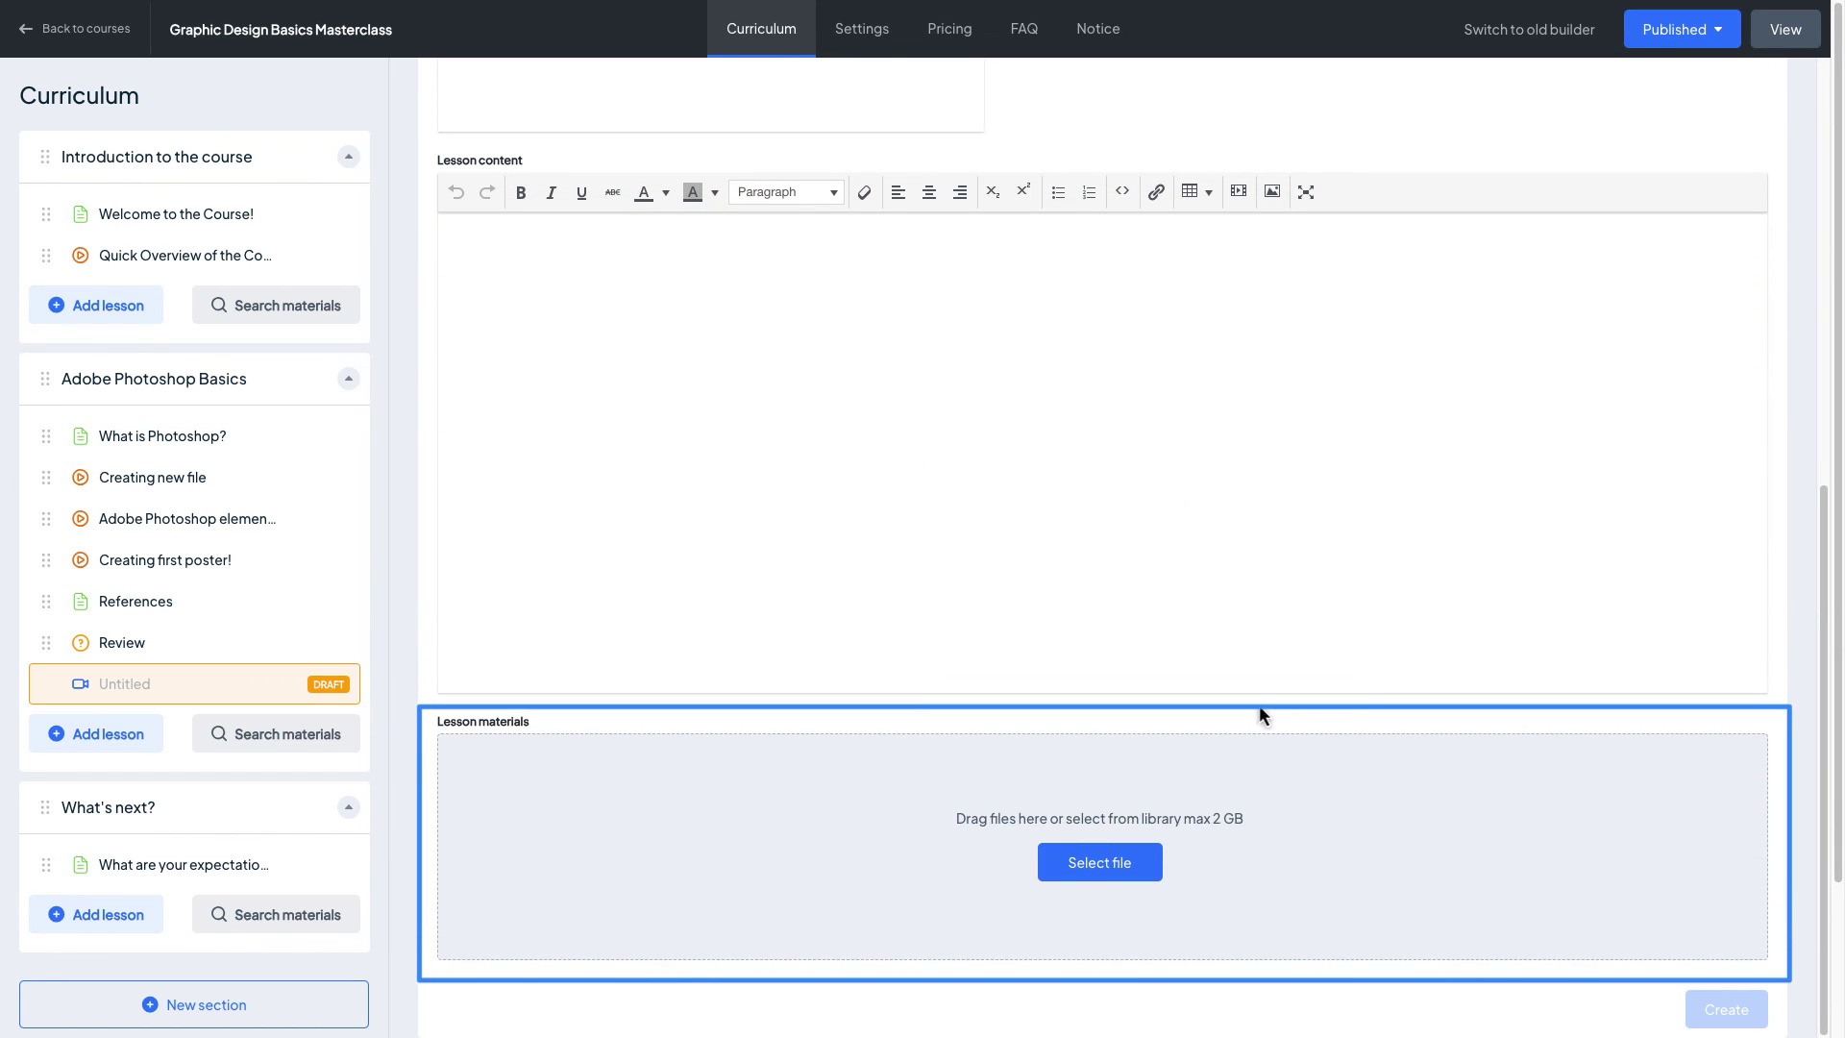
scroll(1259, 716, up, 5)
scroll(1259, 728, up, 2)
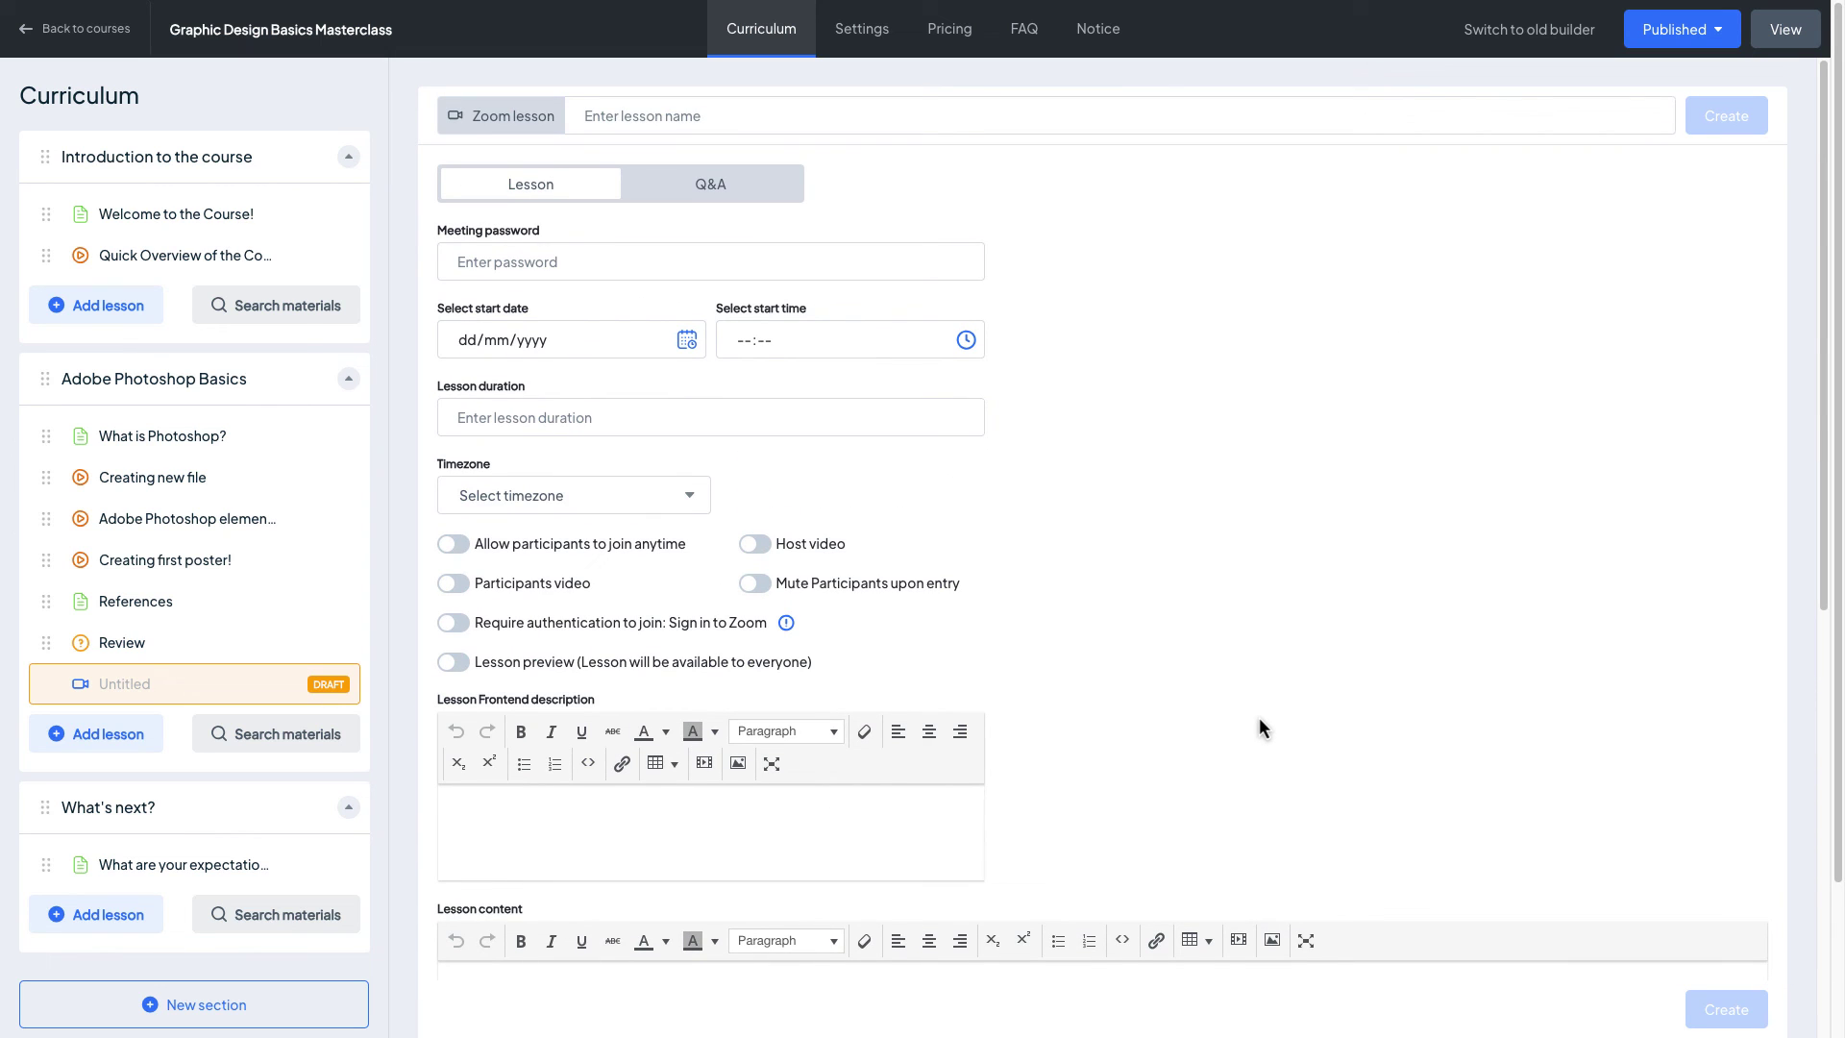
Step: Name it 'Masterclass by senior designer', set a meeting password, 19/07/2023 at 18:55, lasting 1.5 hours
click(673, 116)
text(Masterclass by senior designer)
click(711, 261)
text(P@ssword123)
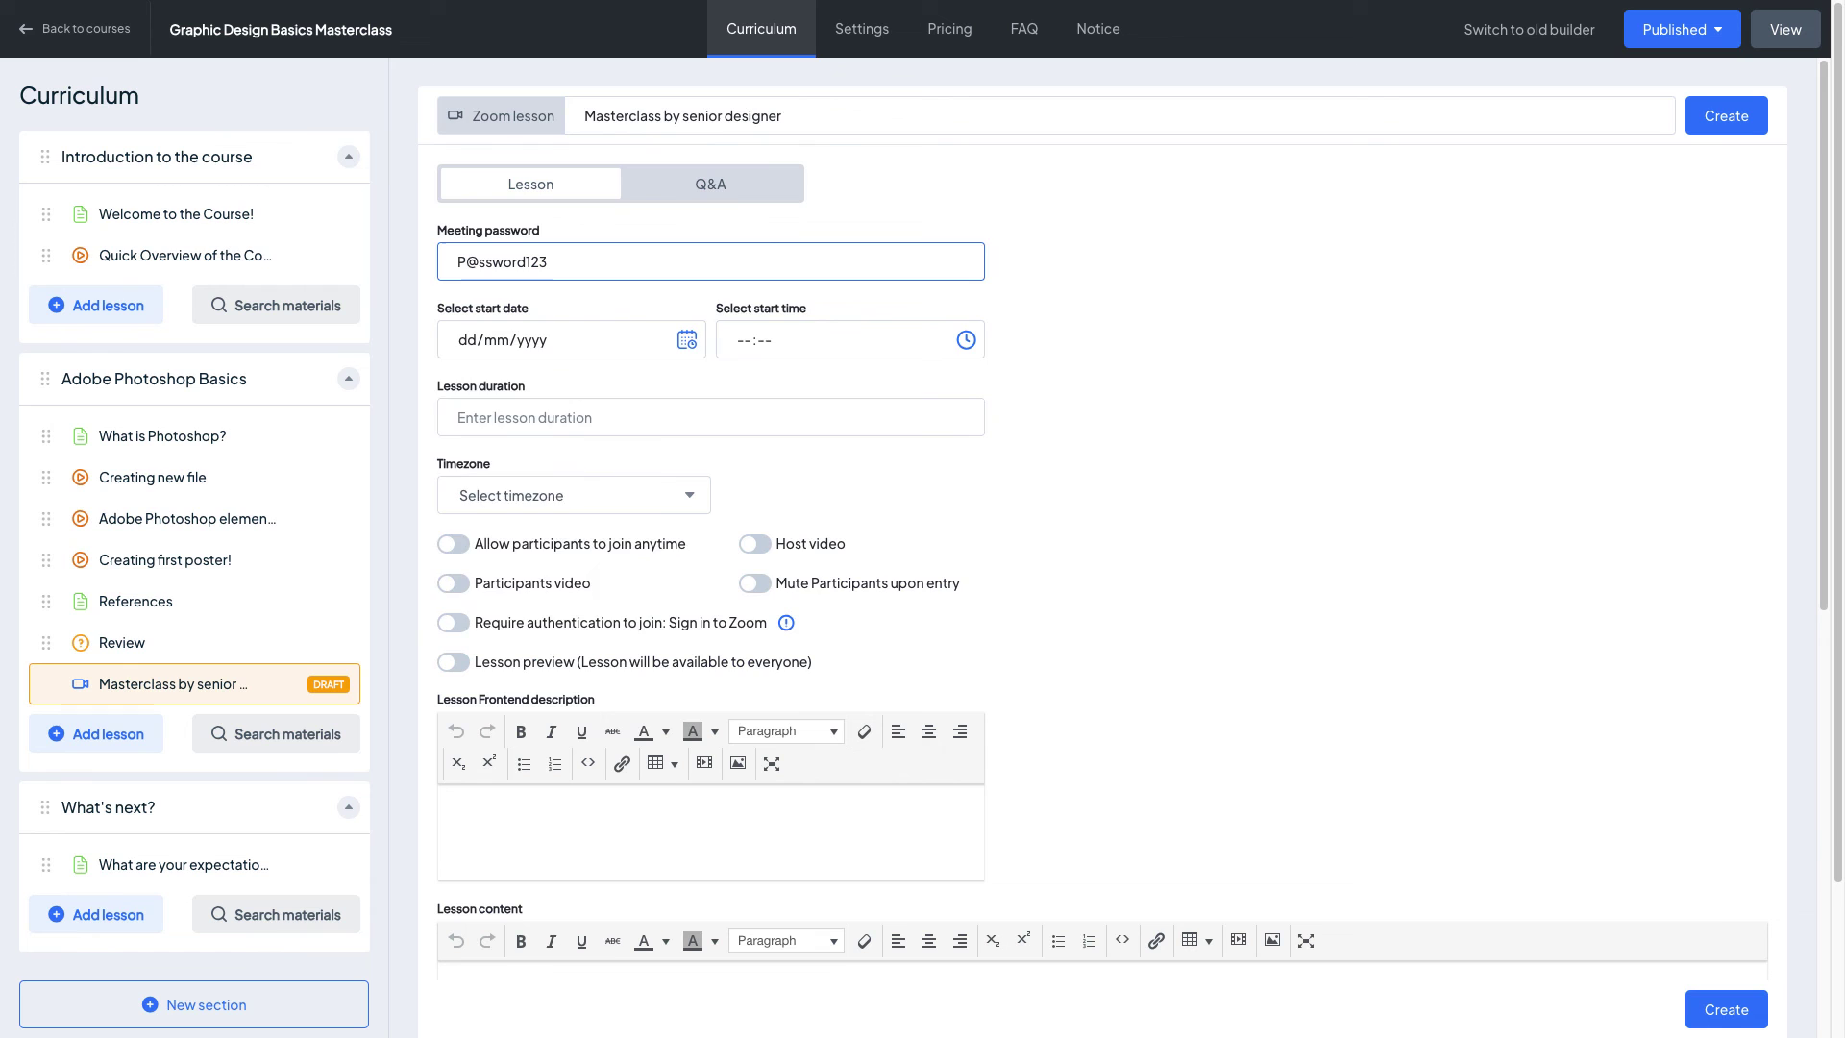
click(686, 339)
click(515, 524)
click(836, 339)
text(1855)
click(711, 417)
text(1.5 hours)
Step: Set timezone GMT+5:00 Islamabad, allow joining anytime and participant video, then create the lesson
click(573, 494)
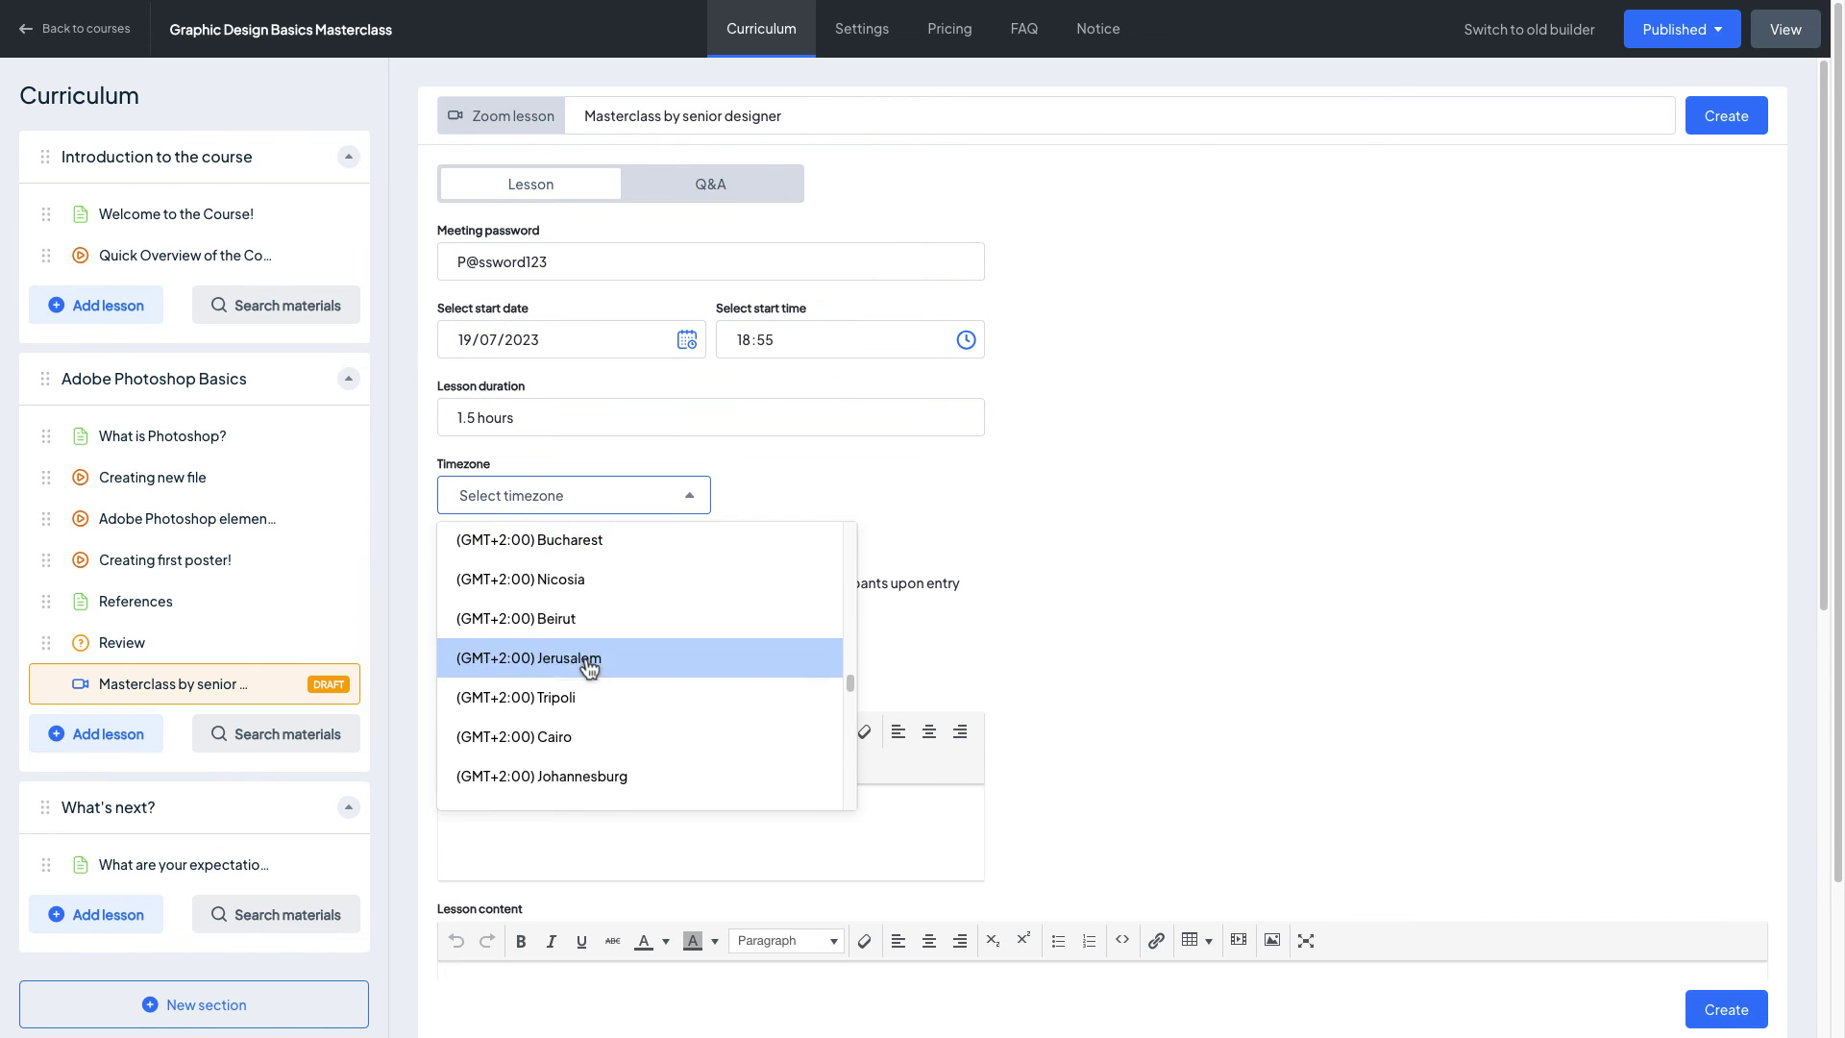
click(577, 651)
click(453, 544)
click(452, 583)
click(1726, 115)
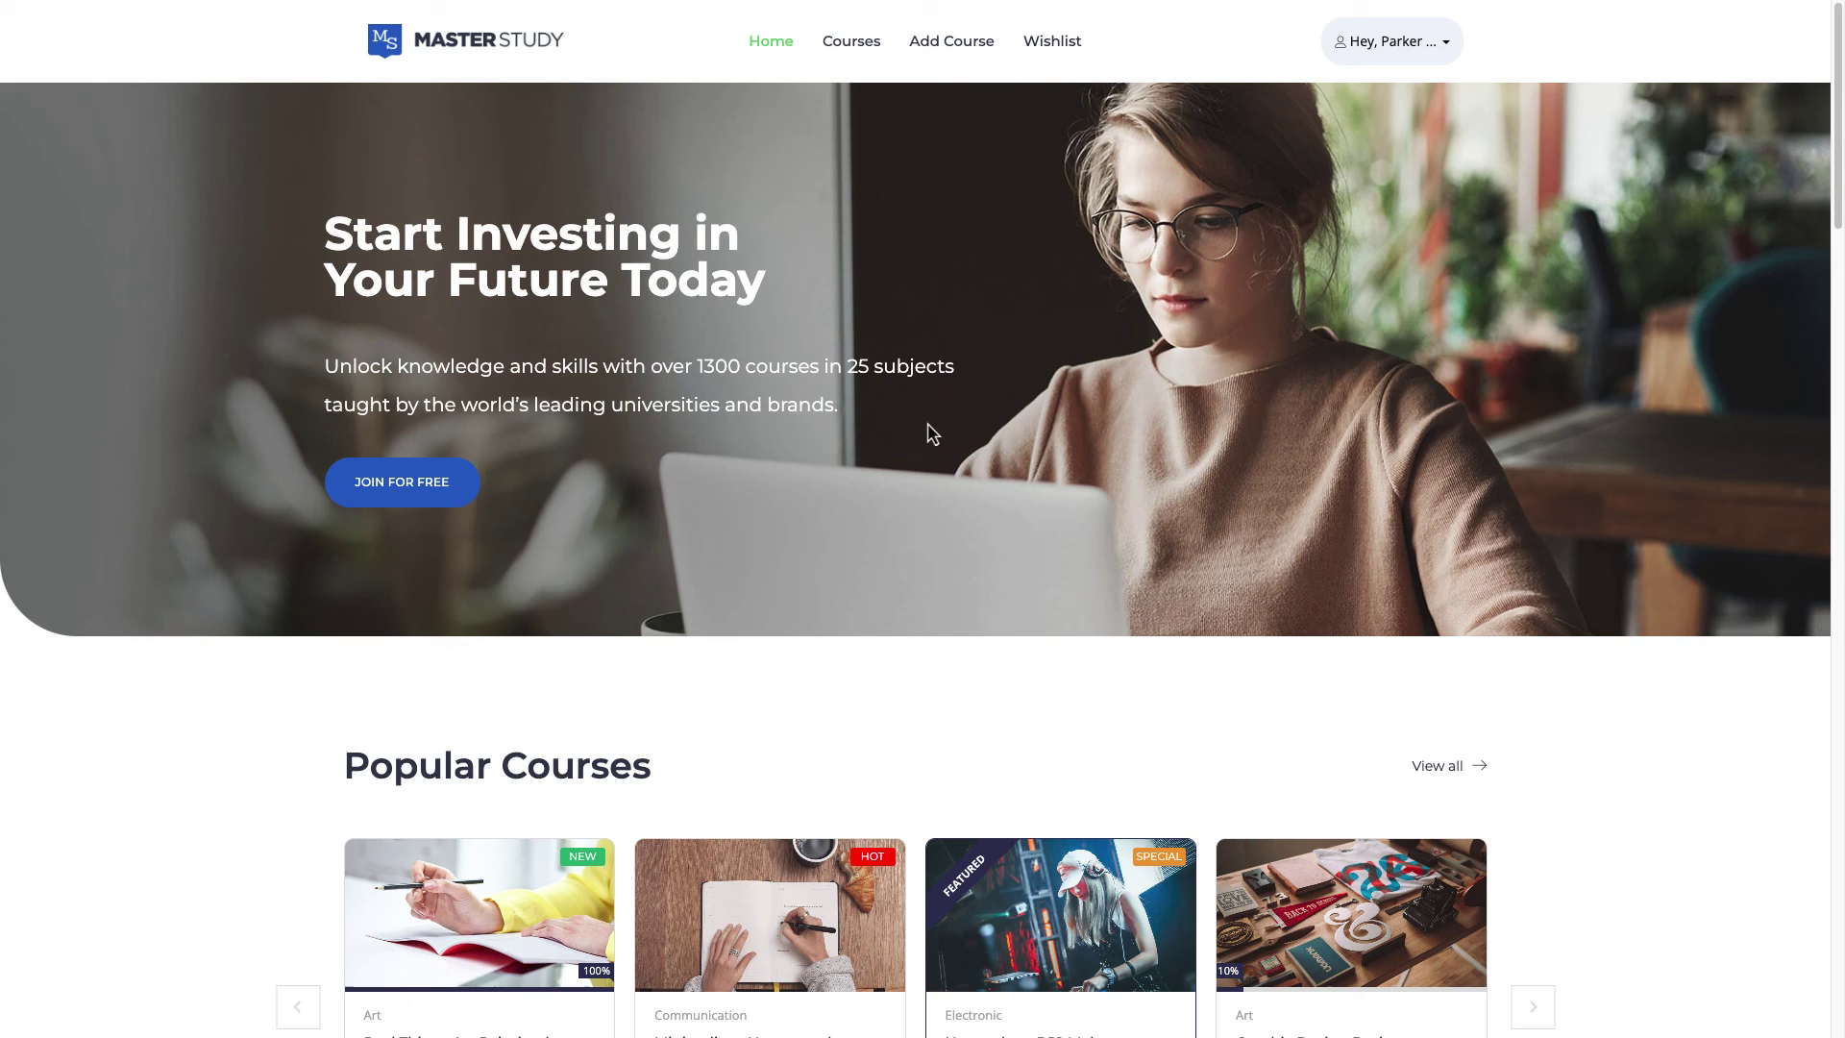
Step: As the student, open 'Masterclass by senior designer' in Graphic Design Basics Masterclass and join in browser
click(1396, 55)
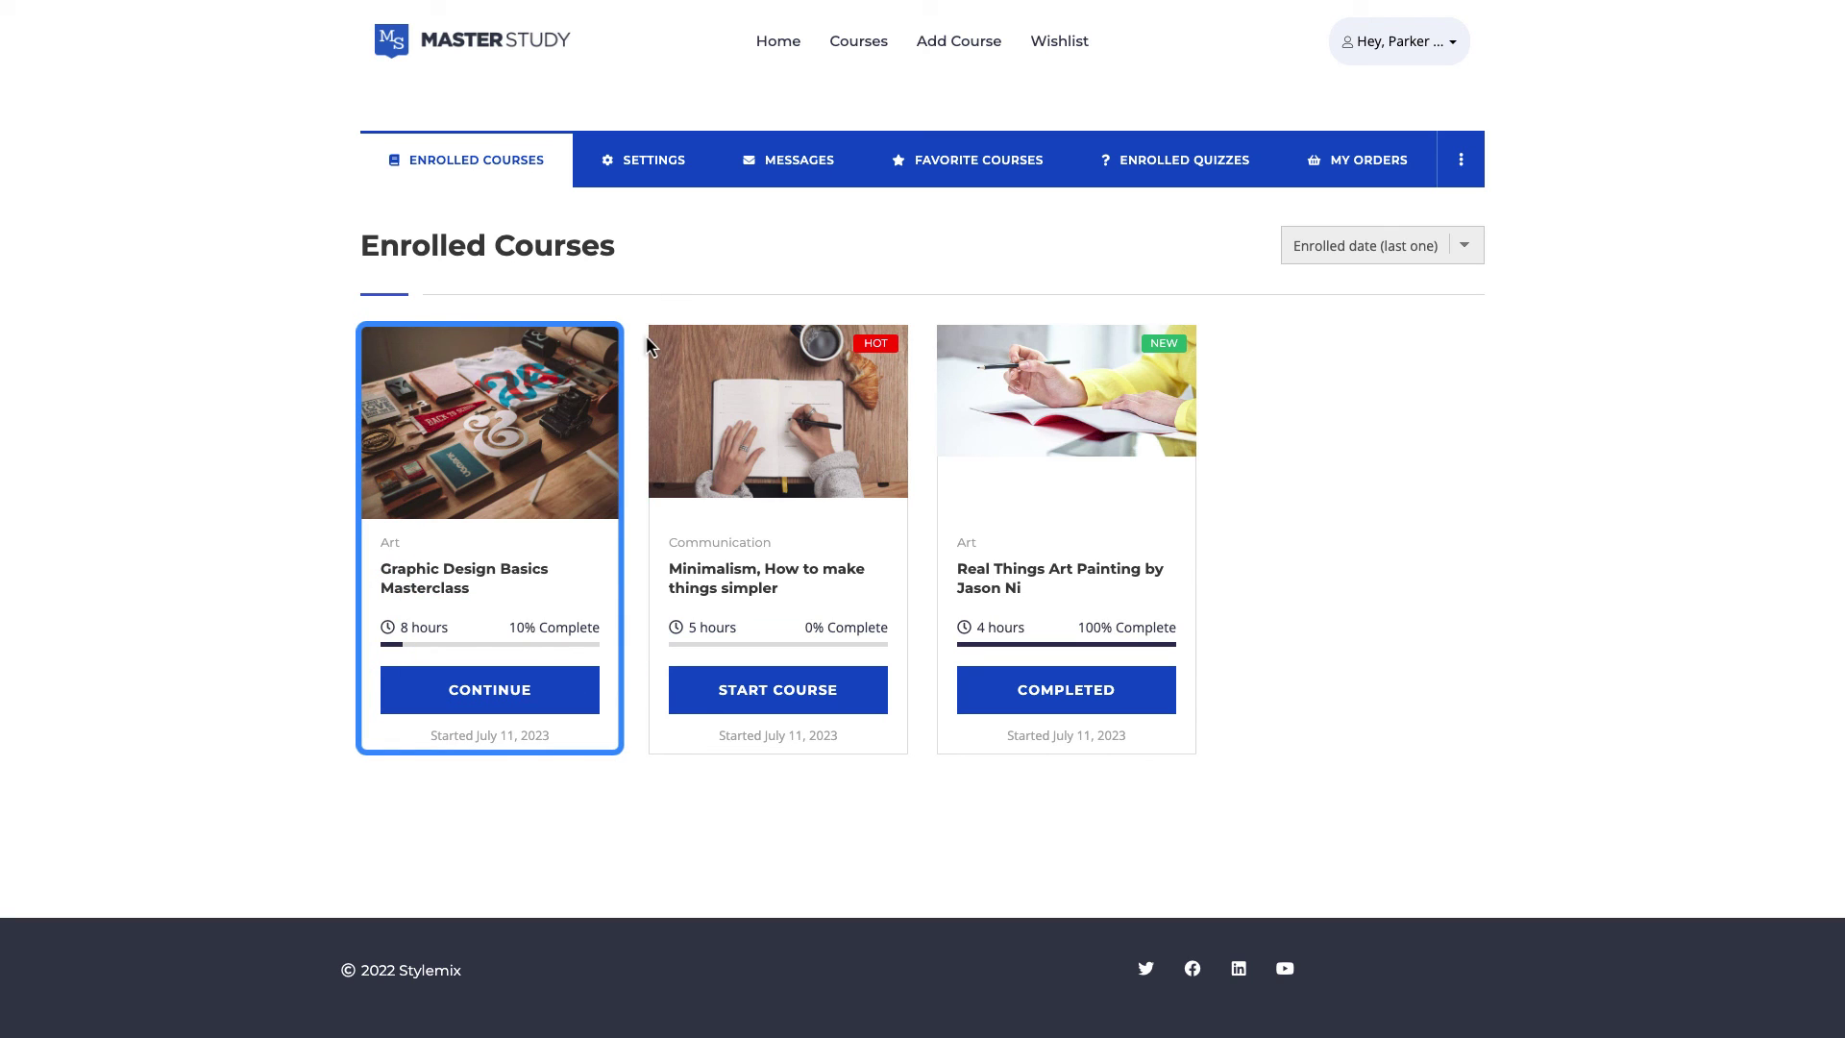
click(480, 582)
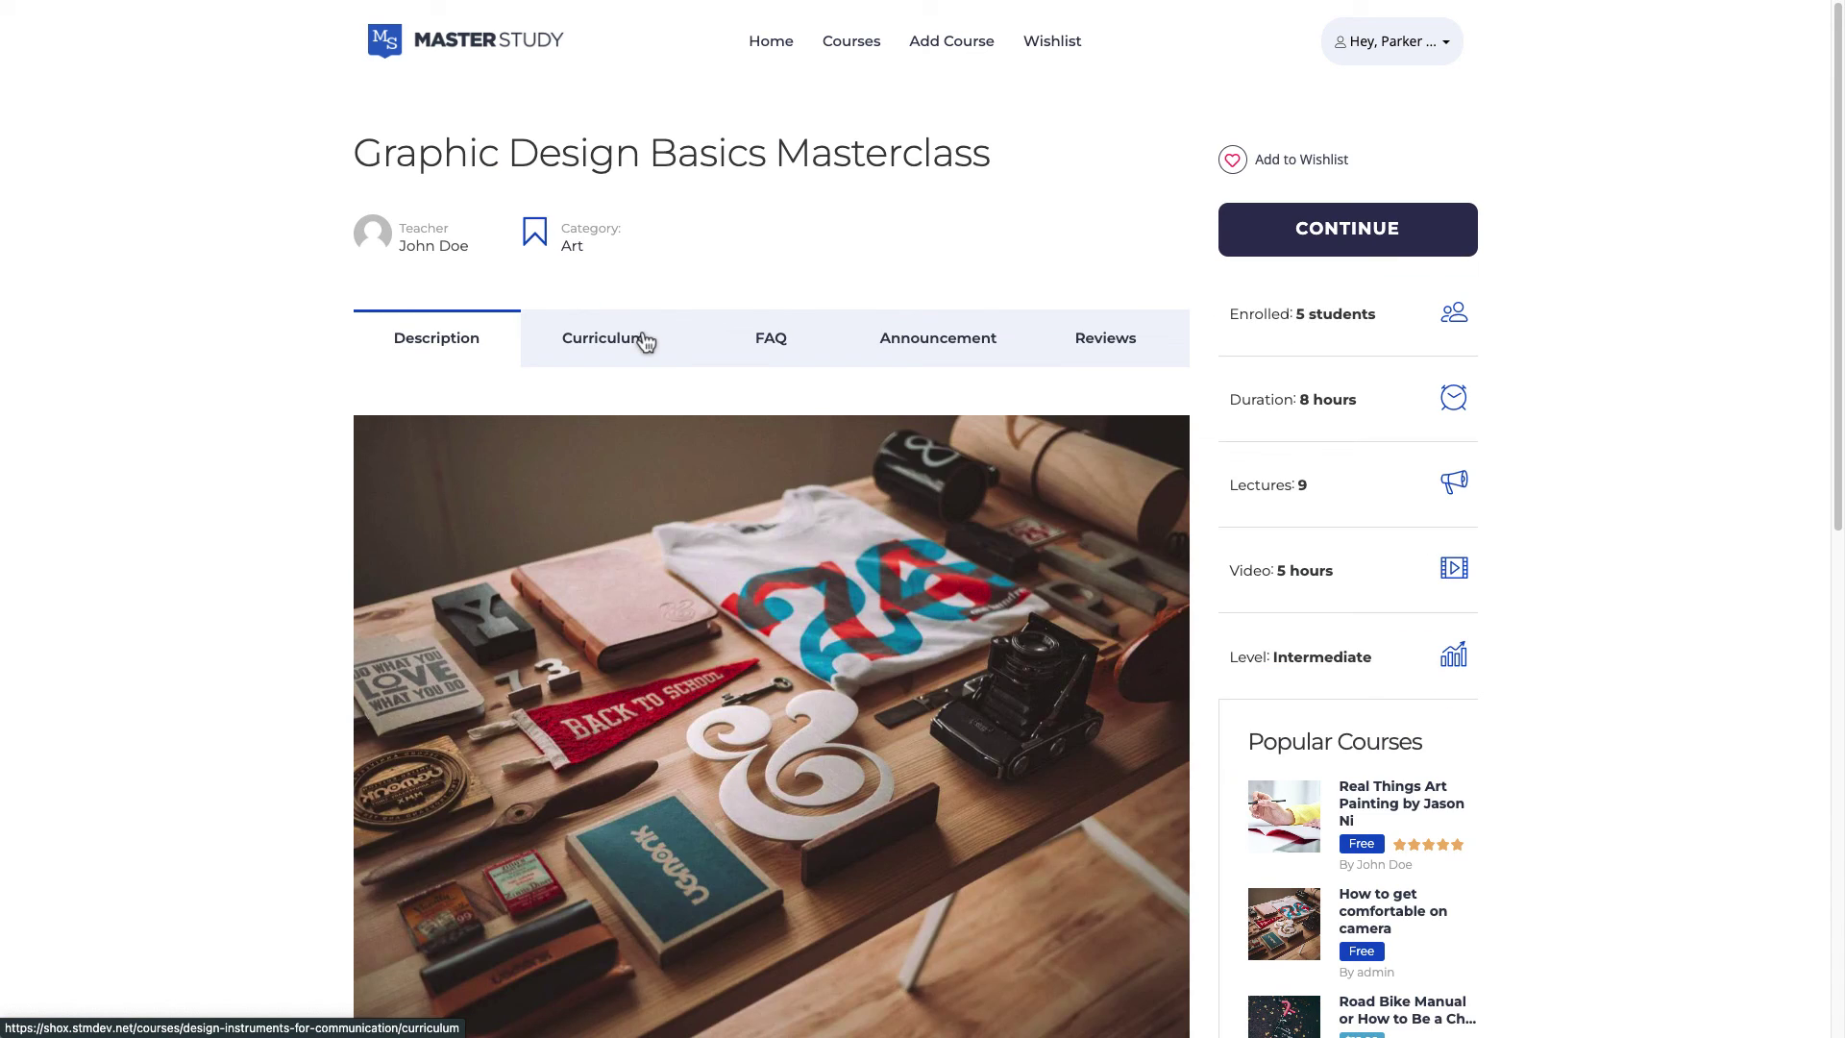
click(647, 342)
scroll(679, 370, down, 3)
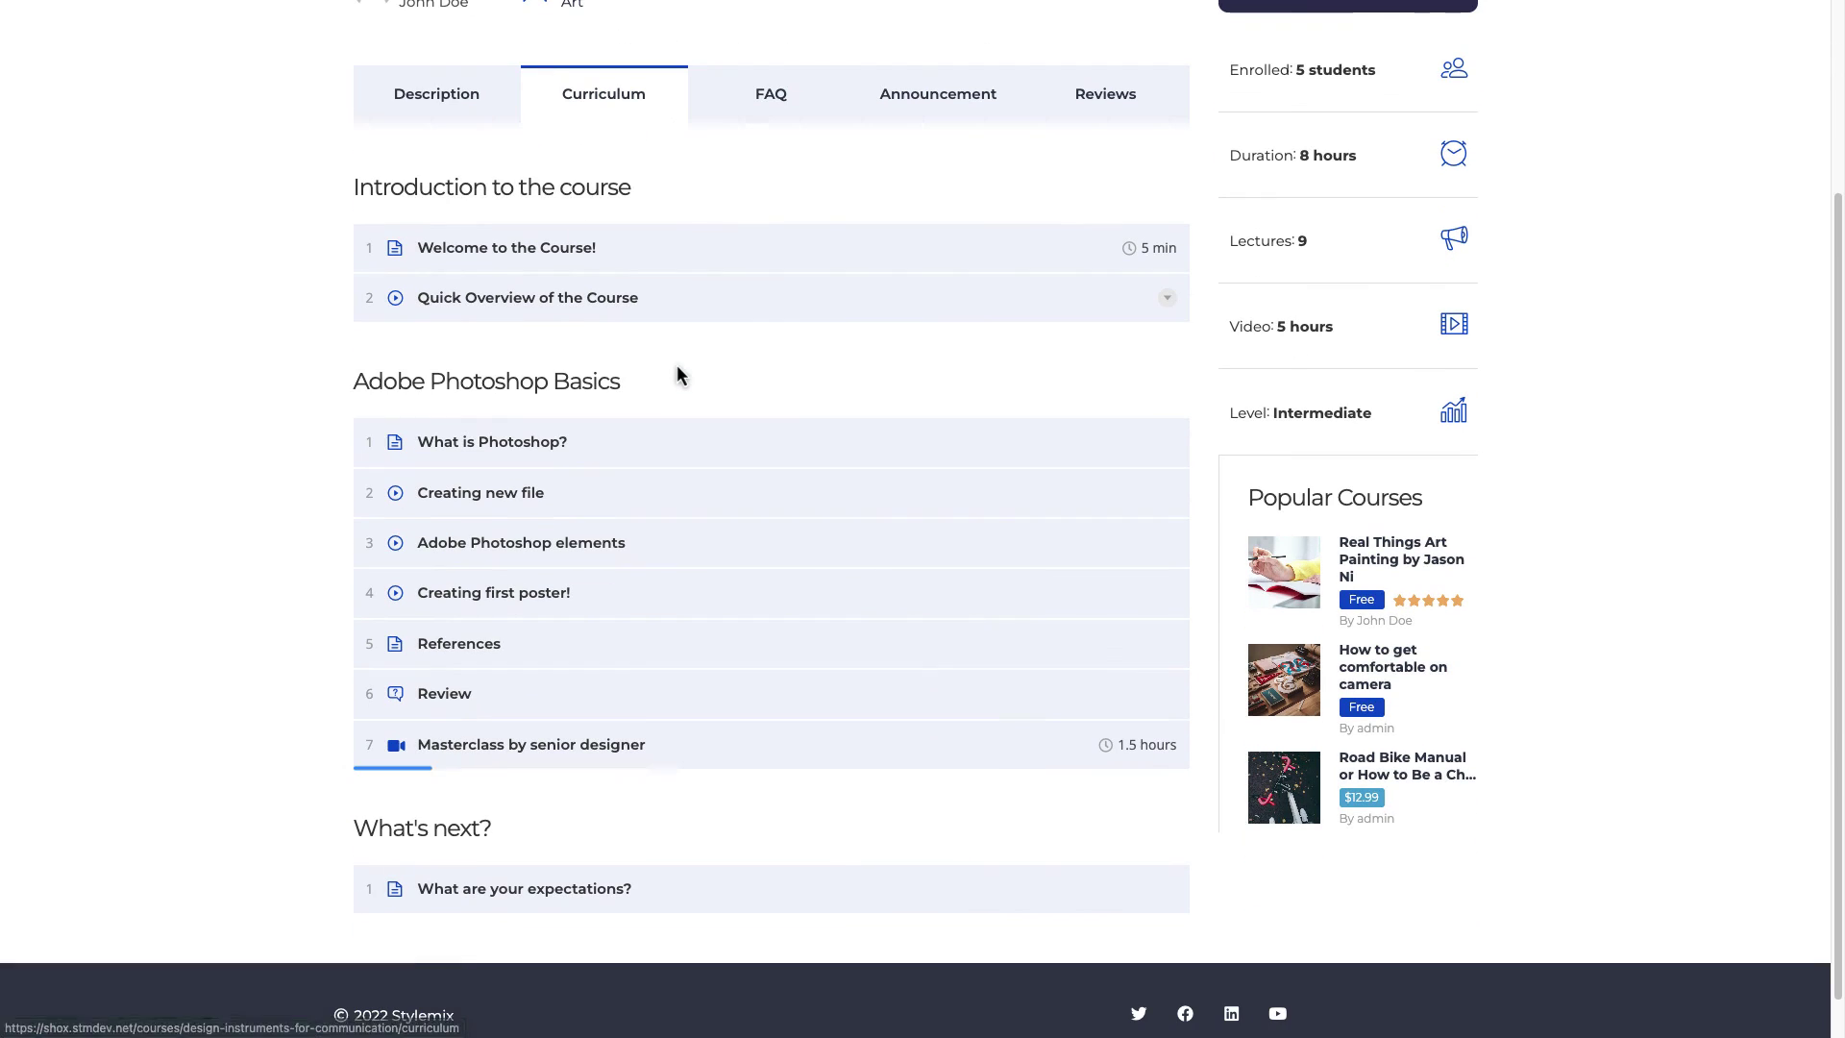
click(559, 749)
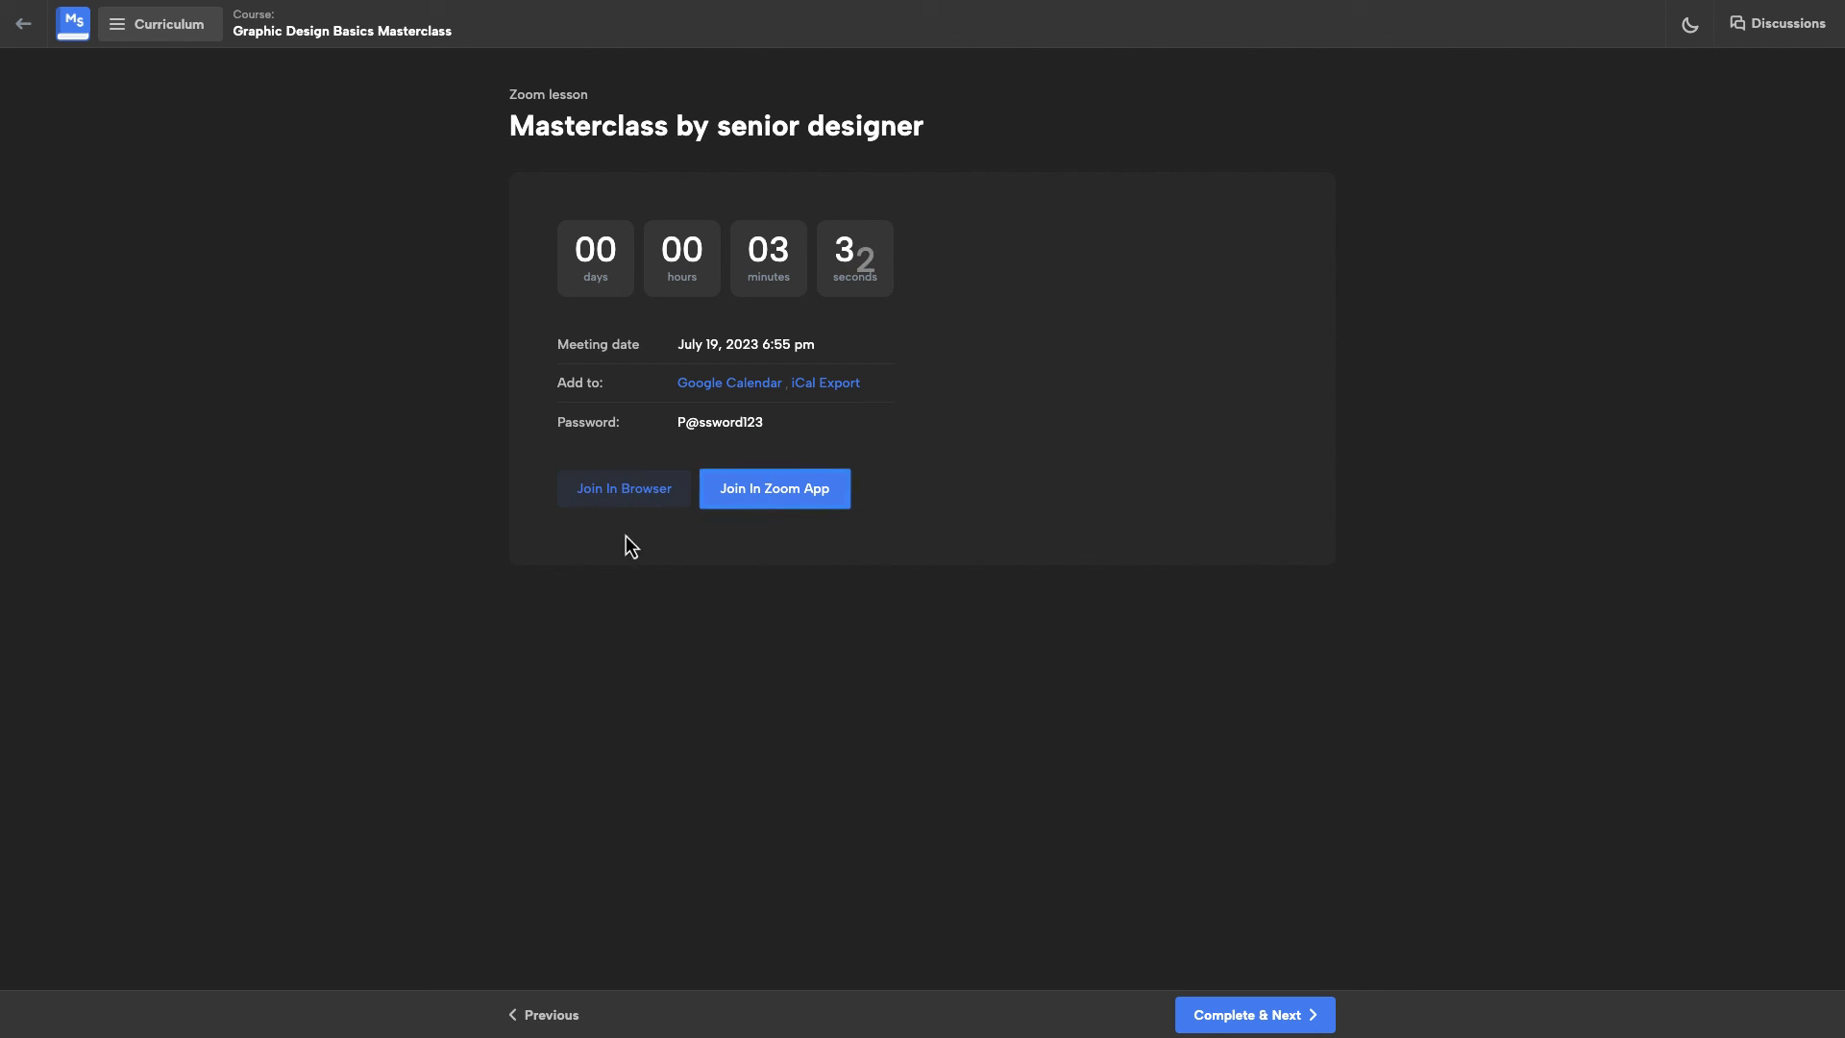
click(638, 505)
Step: Enter the meeting using computer audio and post 'Hello everyone' to Everyone in chat
click(909, 791)
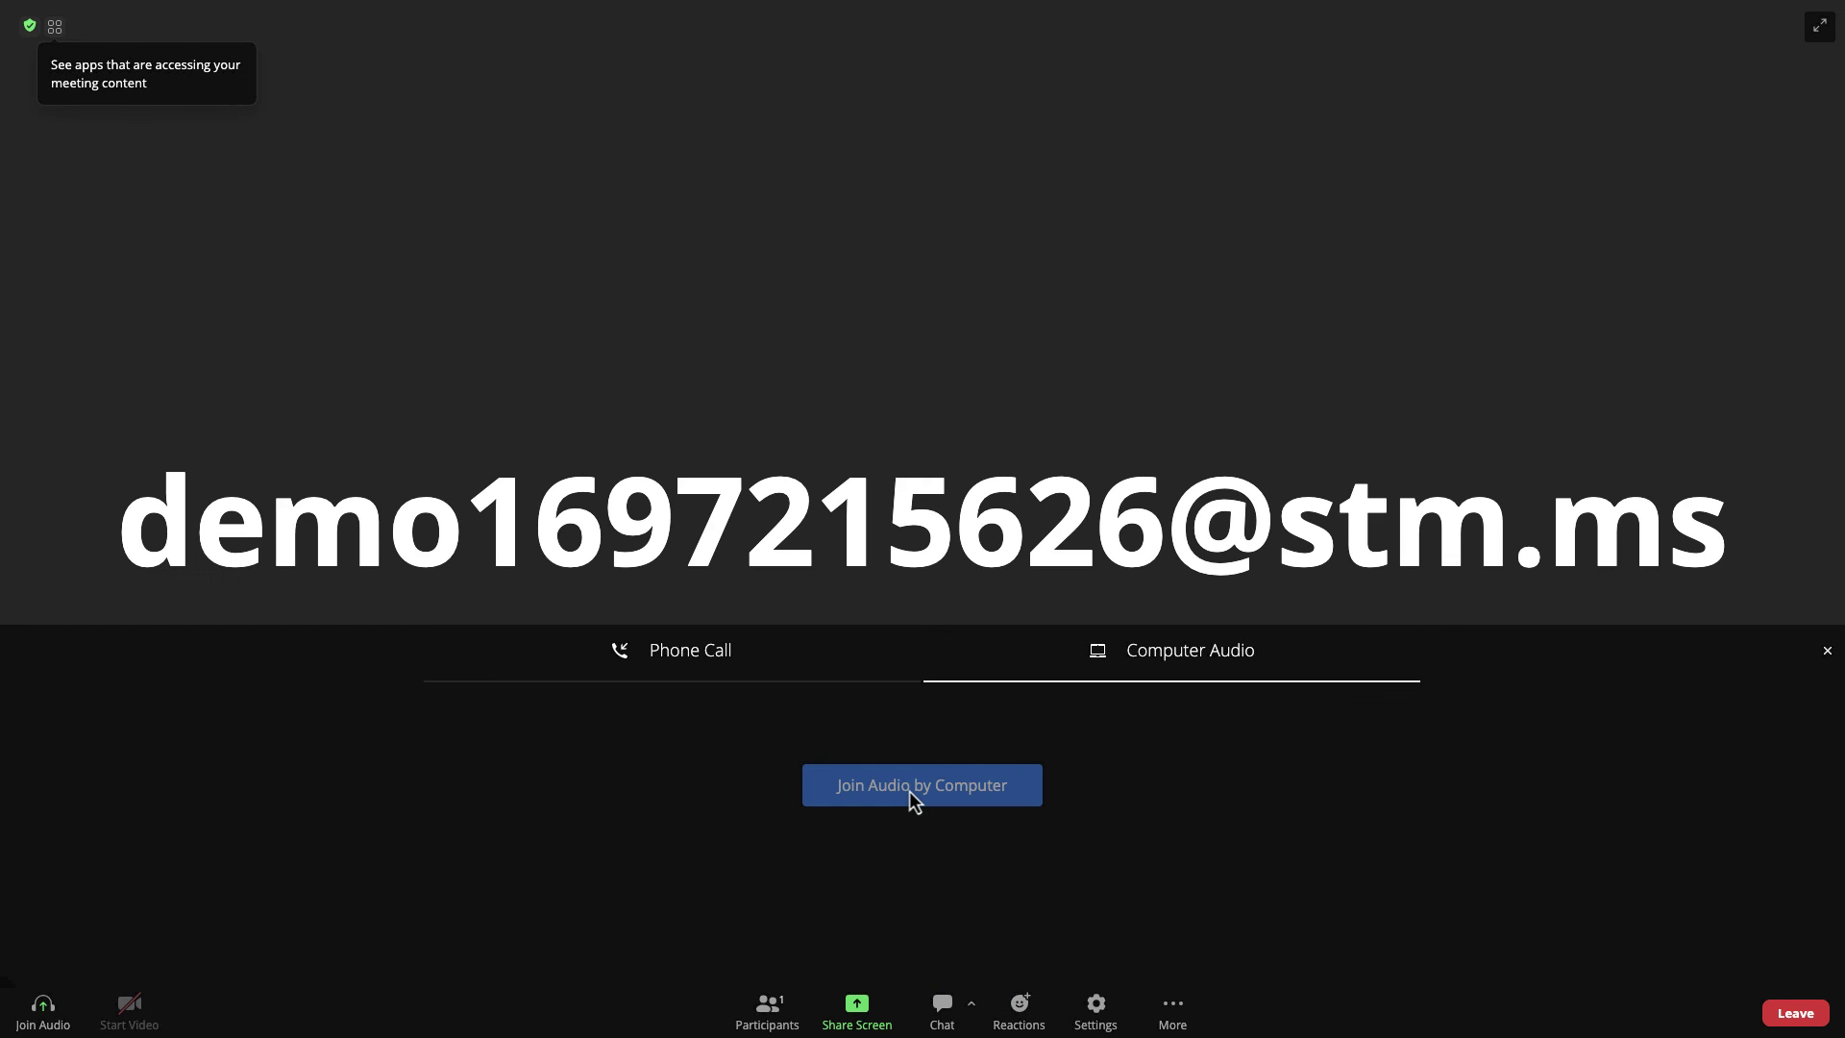
click(914, 796)
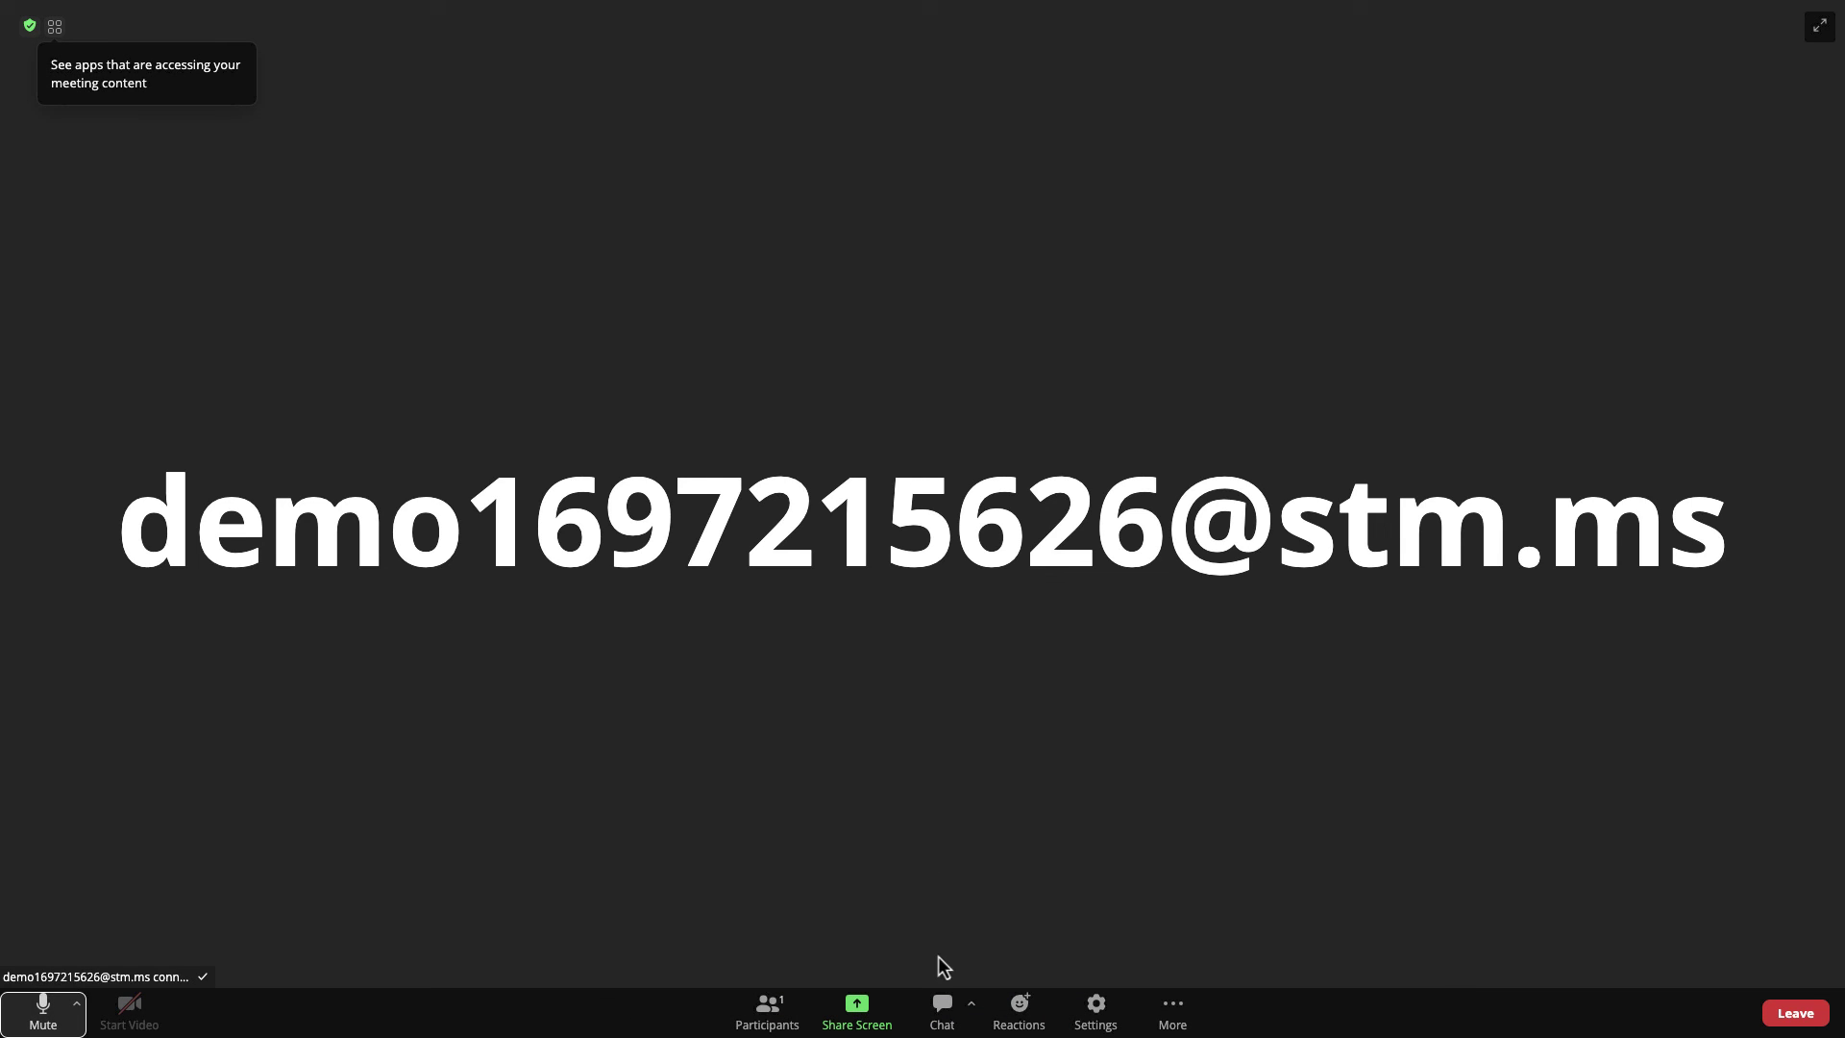
click(942, 1017)
click(1586, 995)
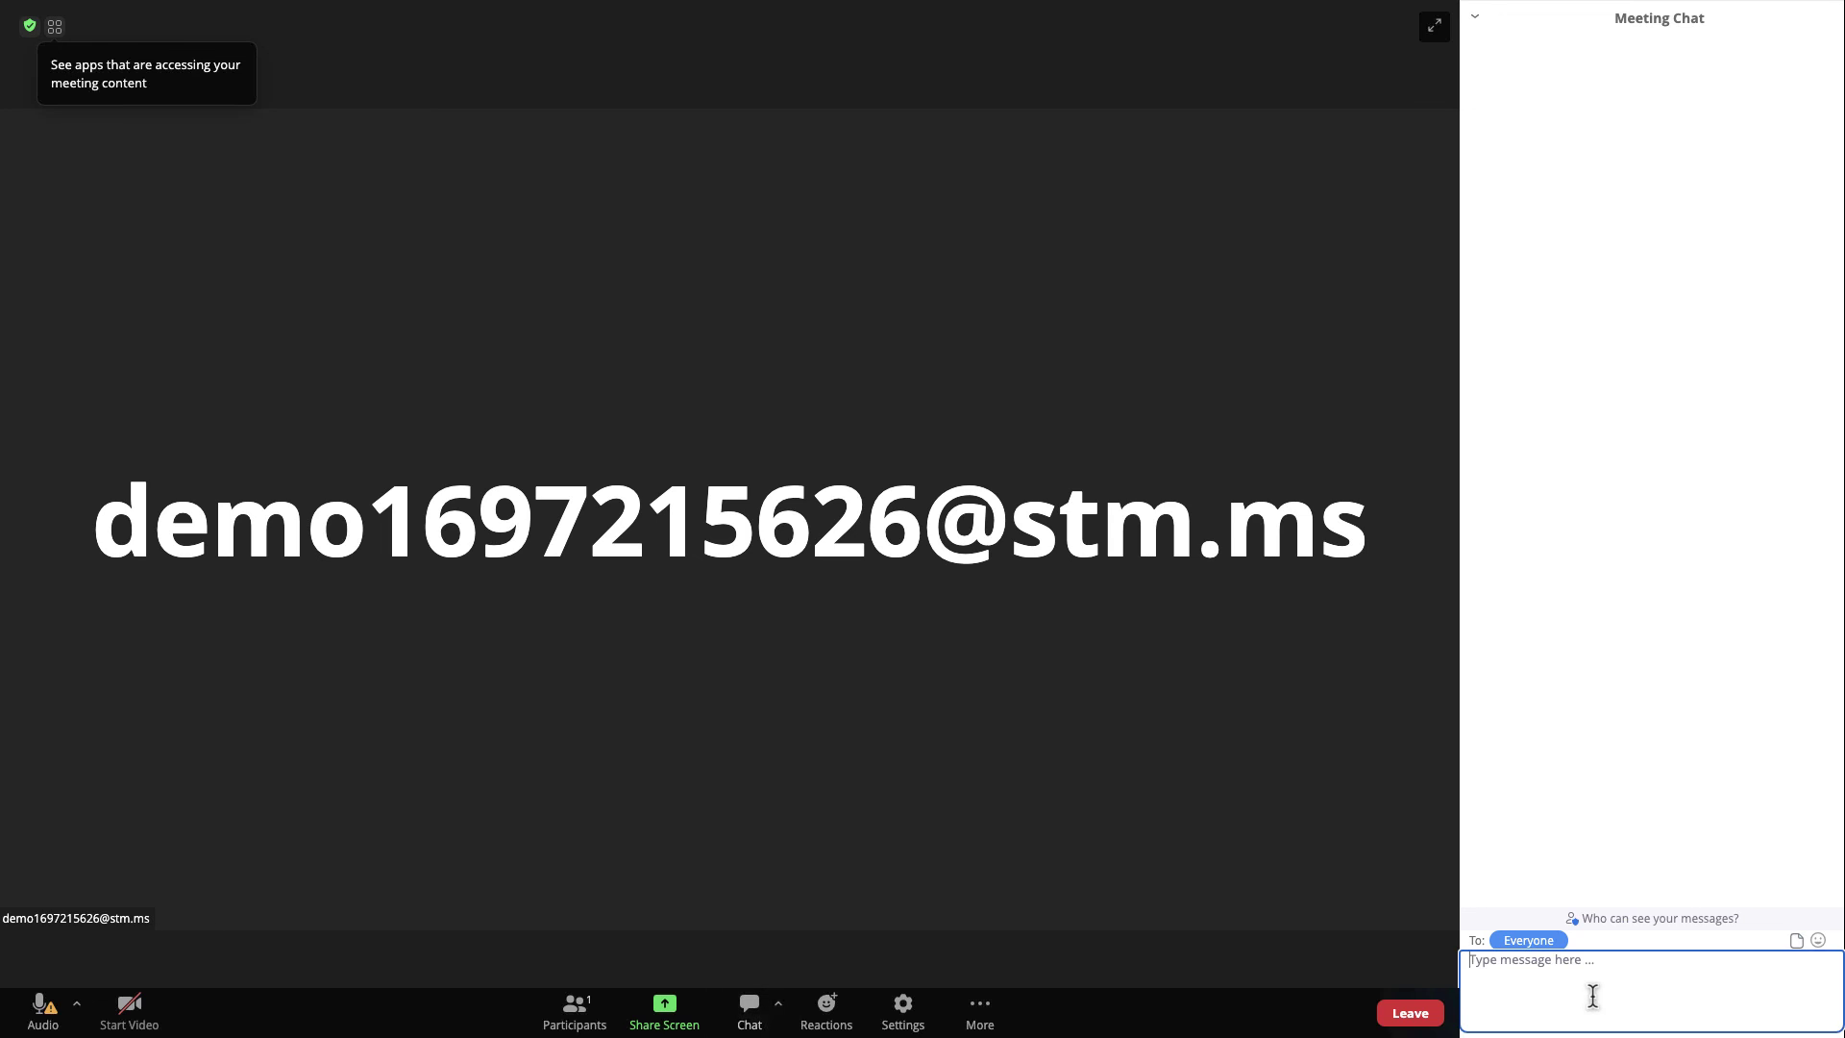
text(Hello everyone)
key(Return)
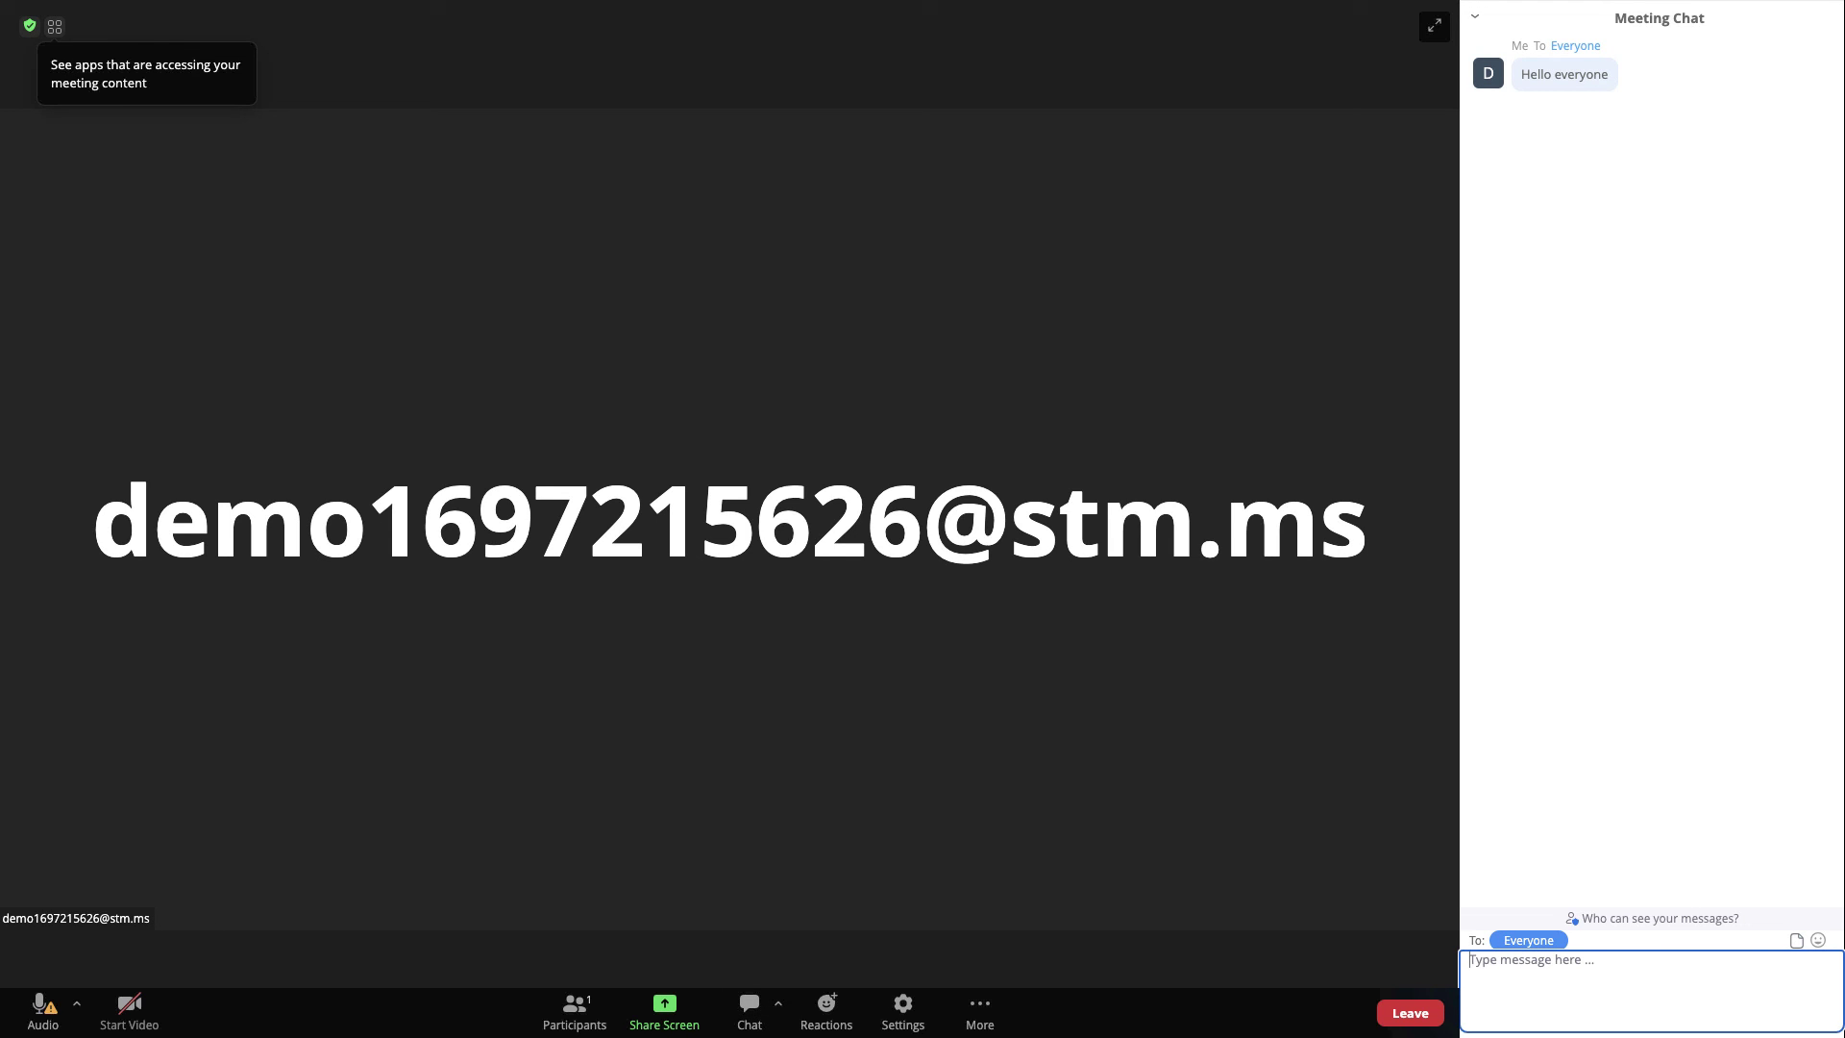